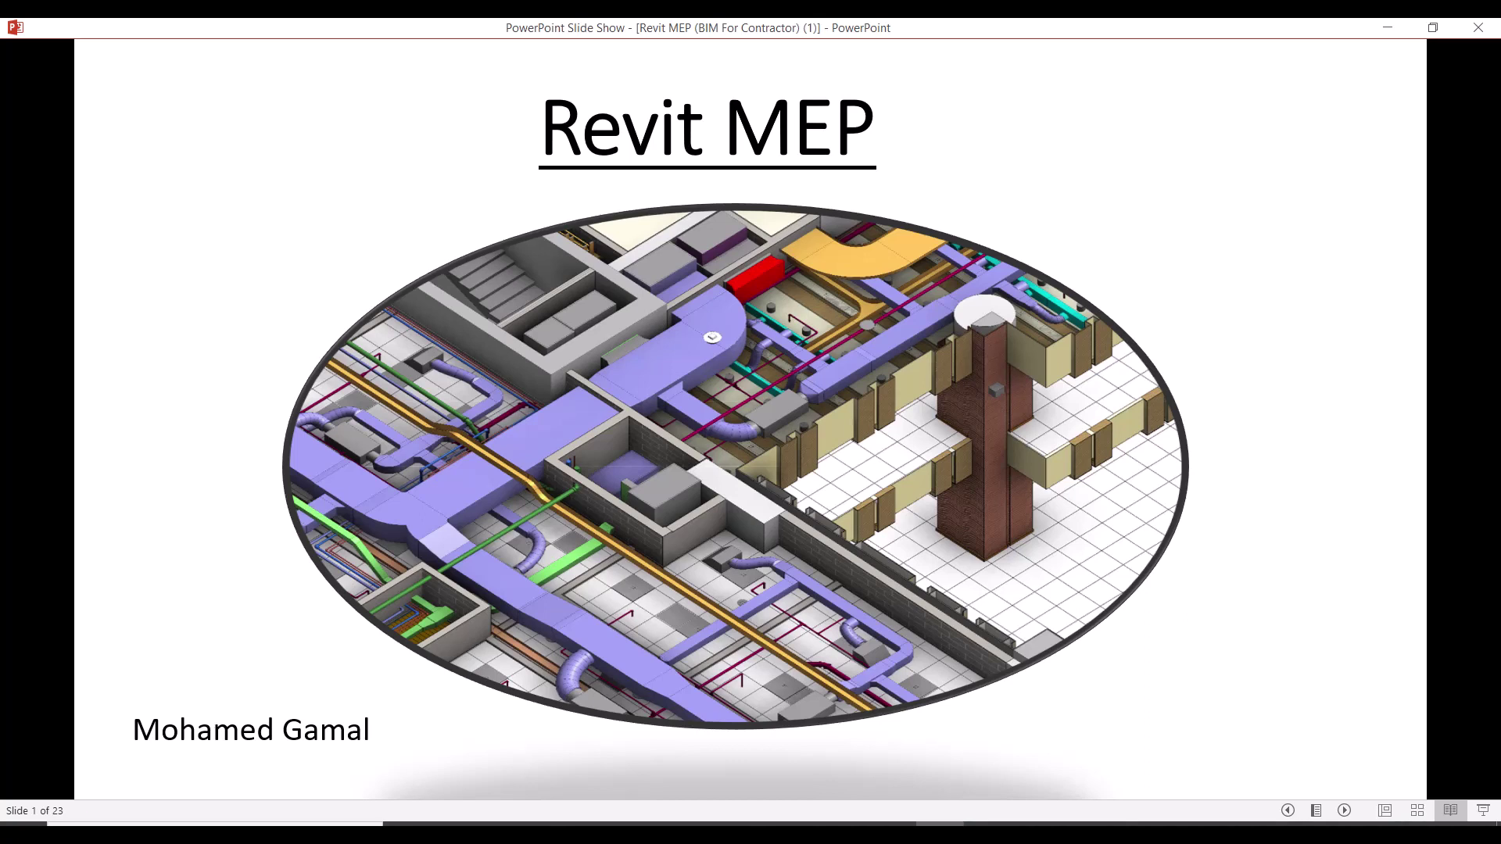
{"action": "key", "text": "alt+Tab"}
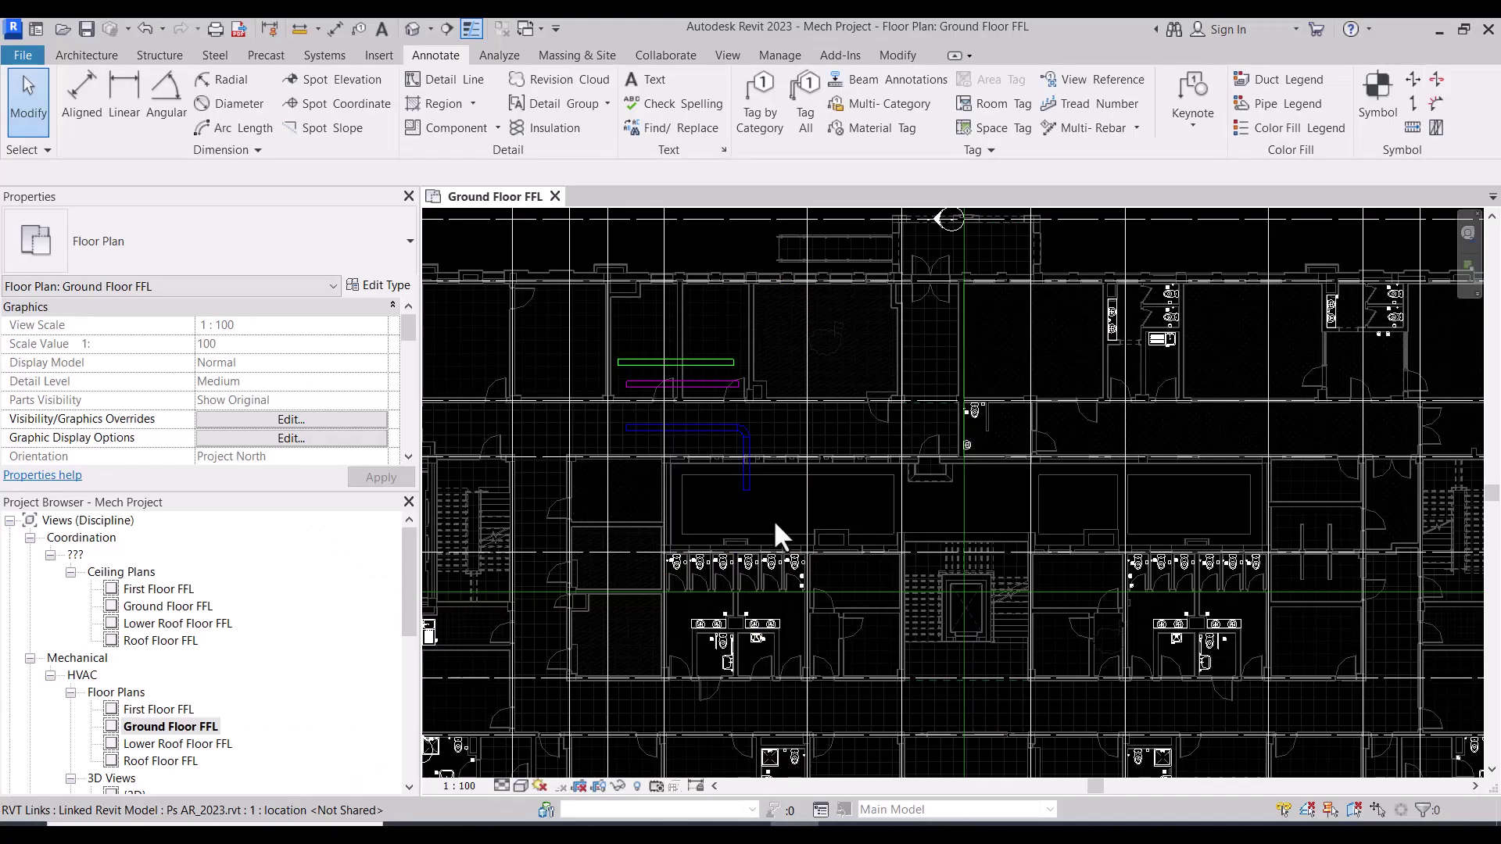
{"action": "scroll", "coordinate": [787, 480], "scroll_direction": "down", "scroll_amount": 2}
{"action": "scroll", "coordinate": [695, 423], "scroll_direction": "up", "scroll_amount": 2}
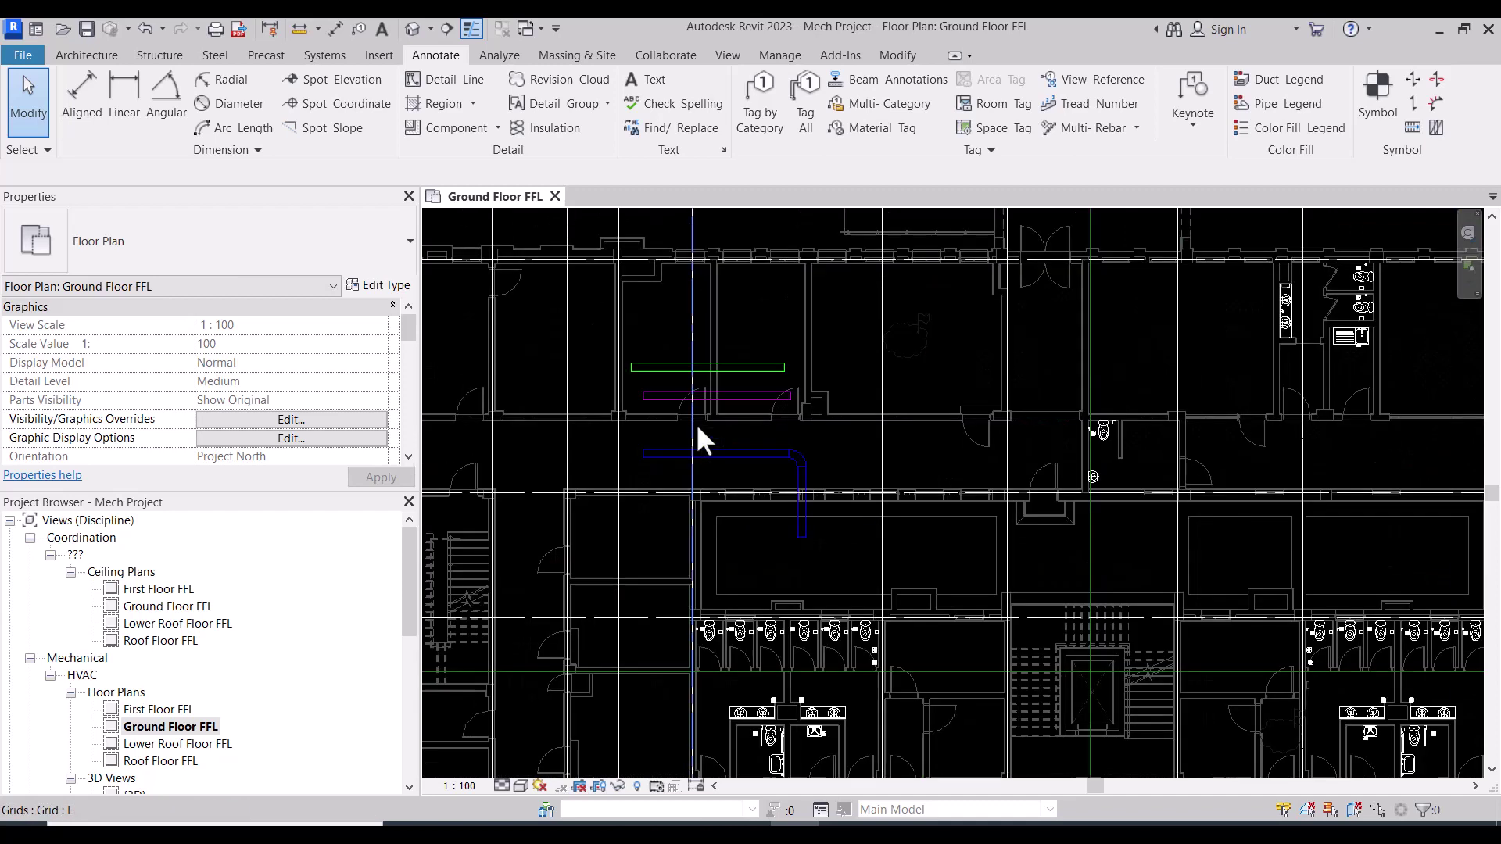
{"action": "scroll", "coordinate": [694, 422], "scroll_direction": "up", "scroll_amount": 2}
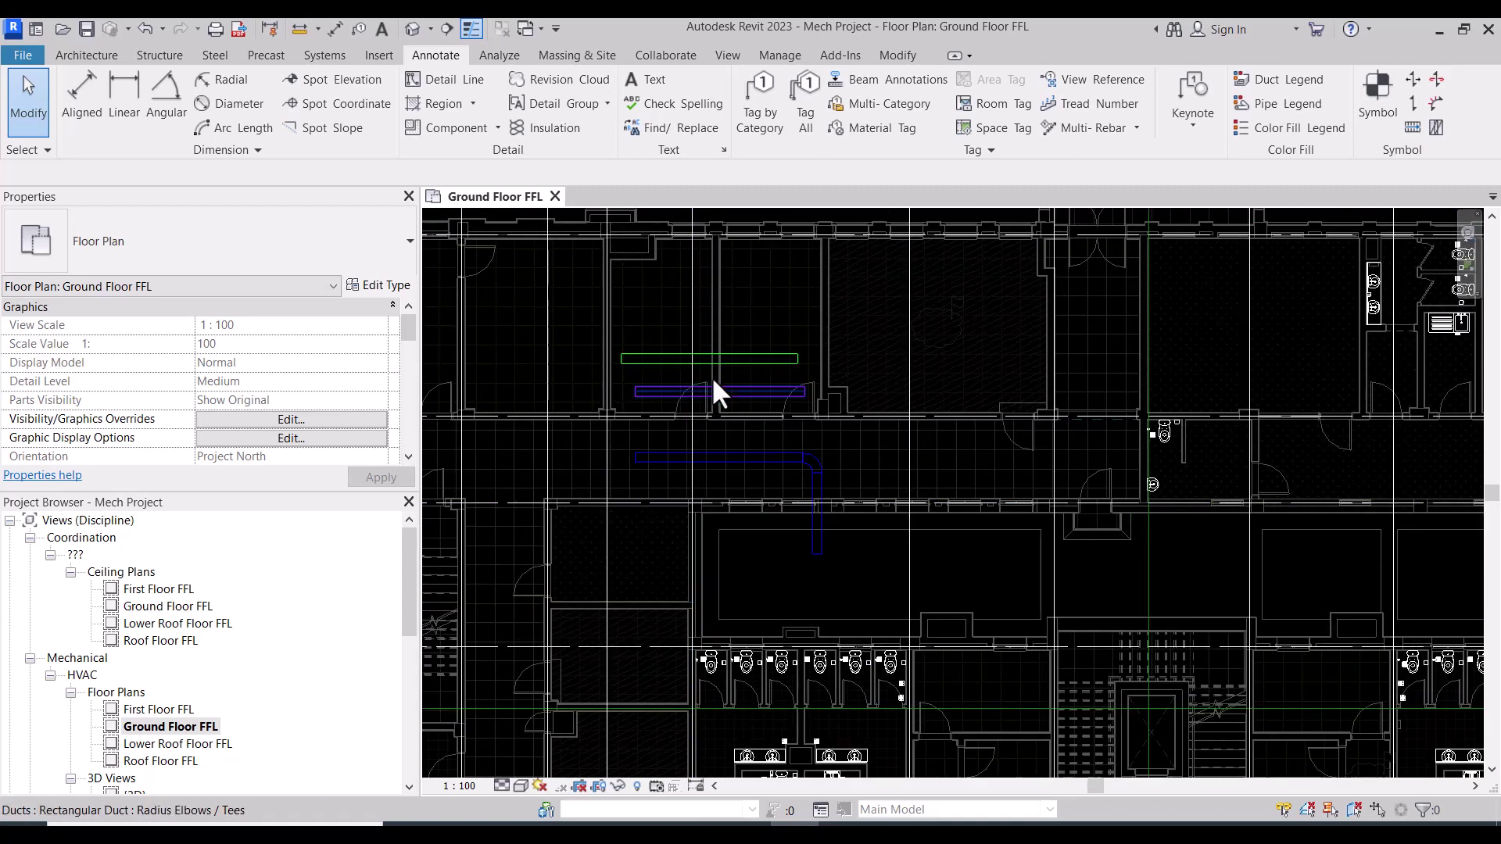
{"action": "scroll", "coordinate": [711, 377], "scroll_direction": "up", "scroll_amount": 2}
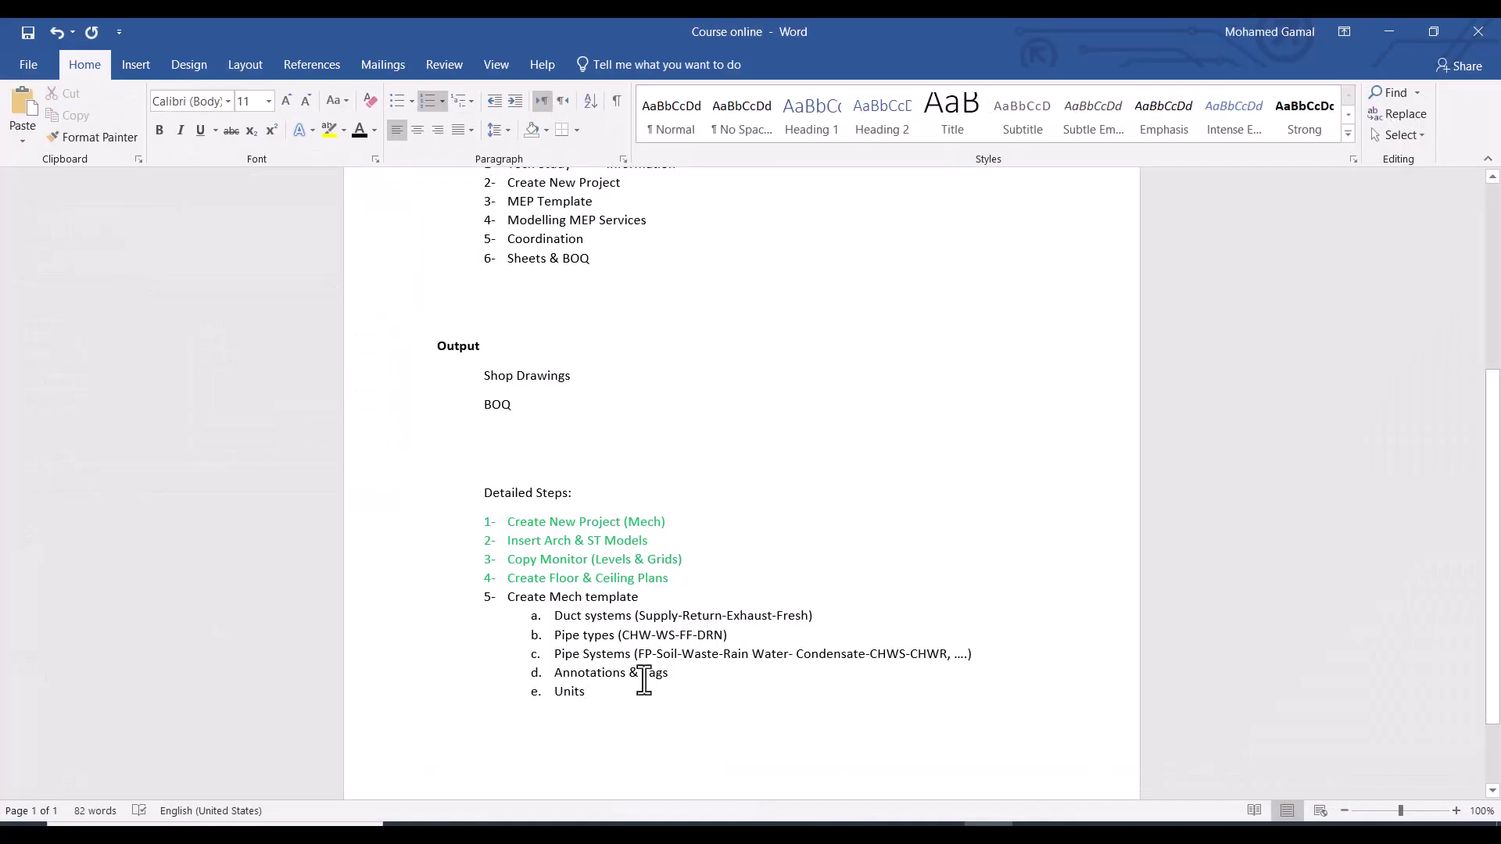
{"action": "left_click_drag", "start_coordinate": [596, 691], "coordinate": [547, 615]}
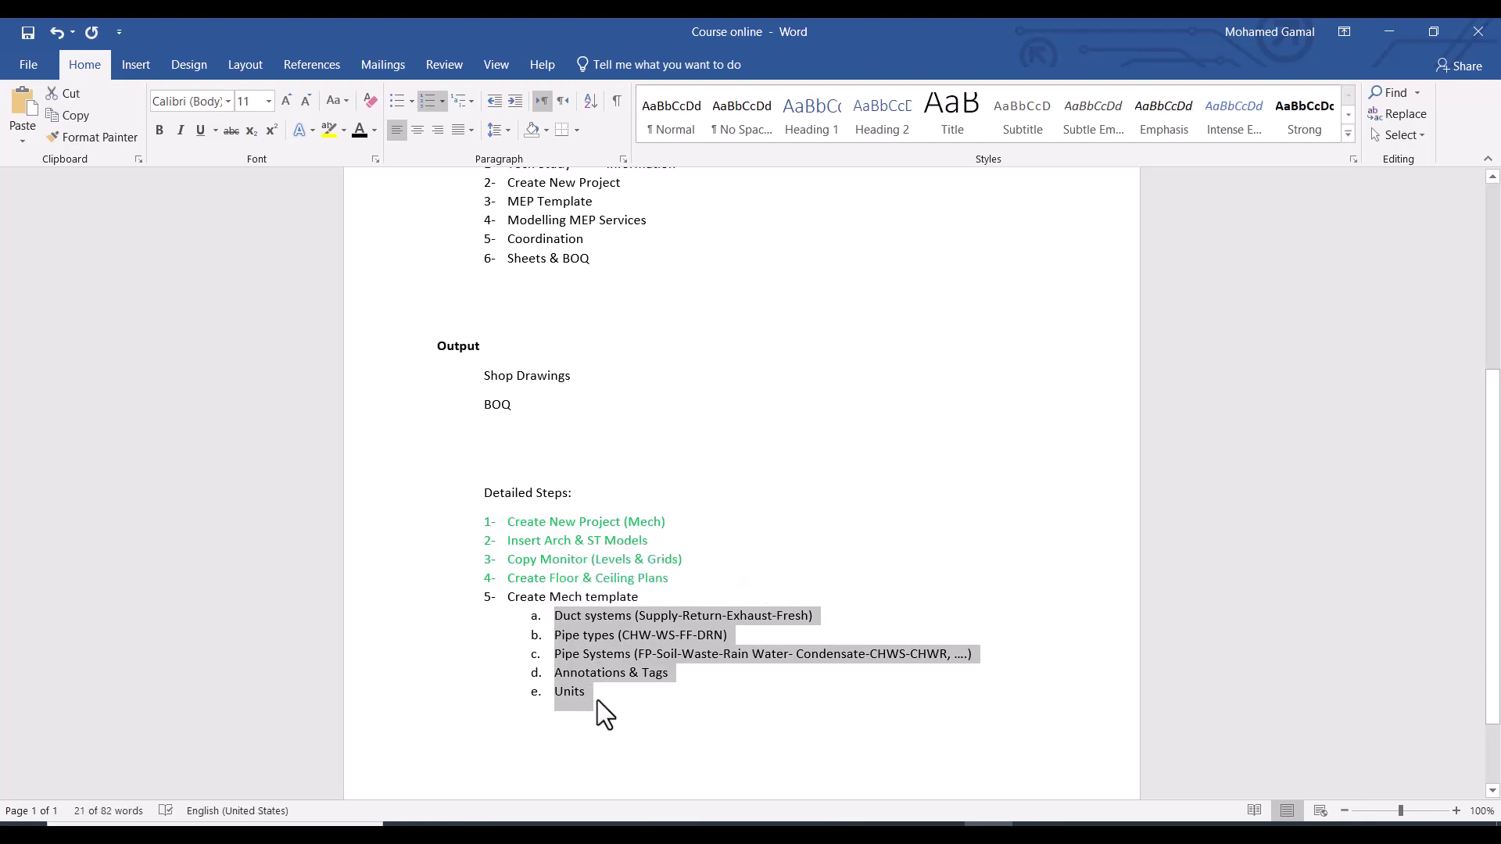
{"action": "left_click", "coordinate": [1389, 31]}
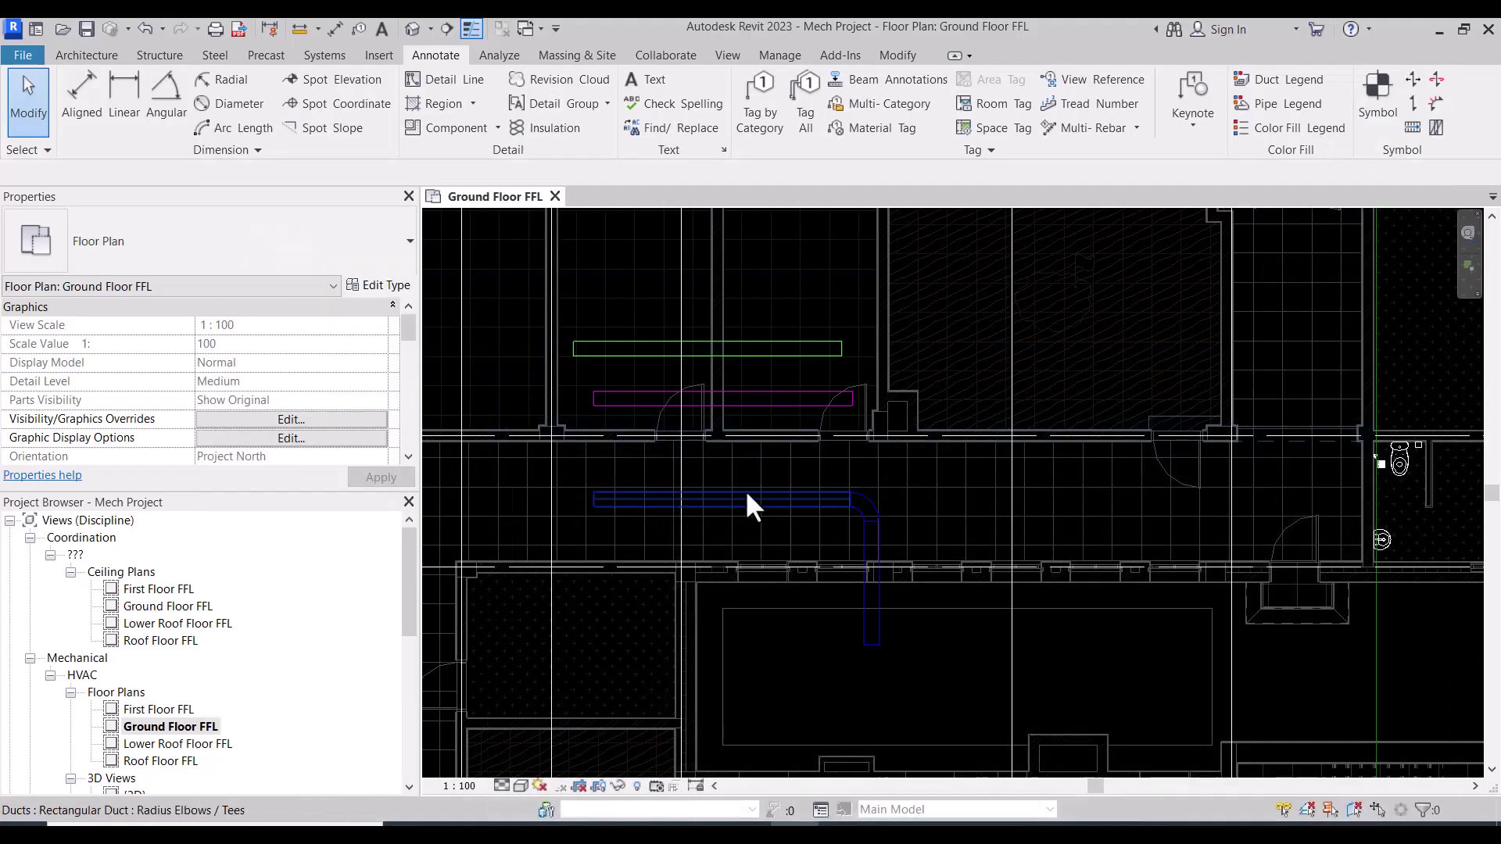
{"action": "scroll", "coordinate": [722, 490], "scroll_direction": "up", "scroll_amount": 2}
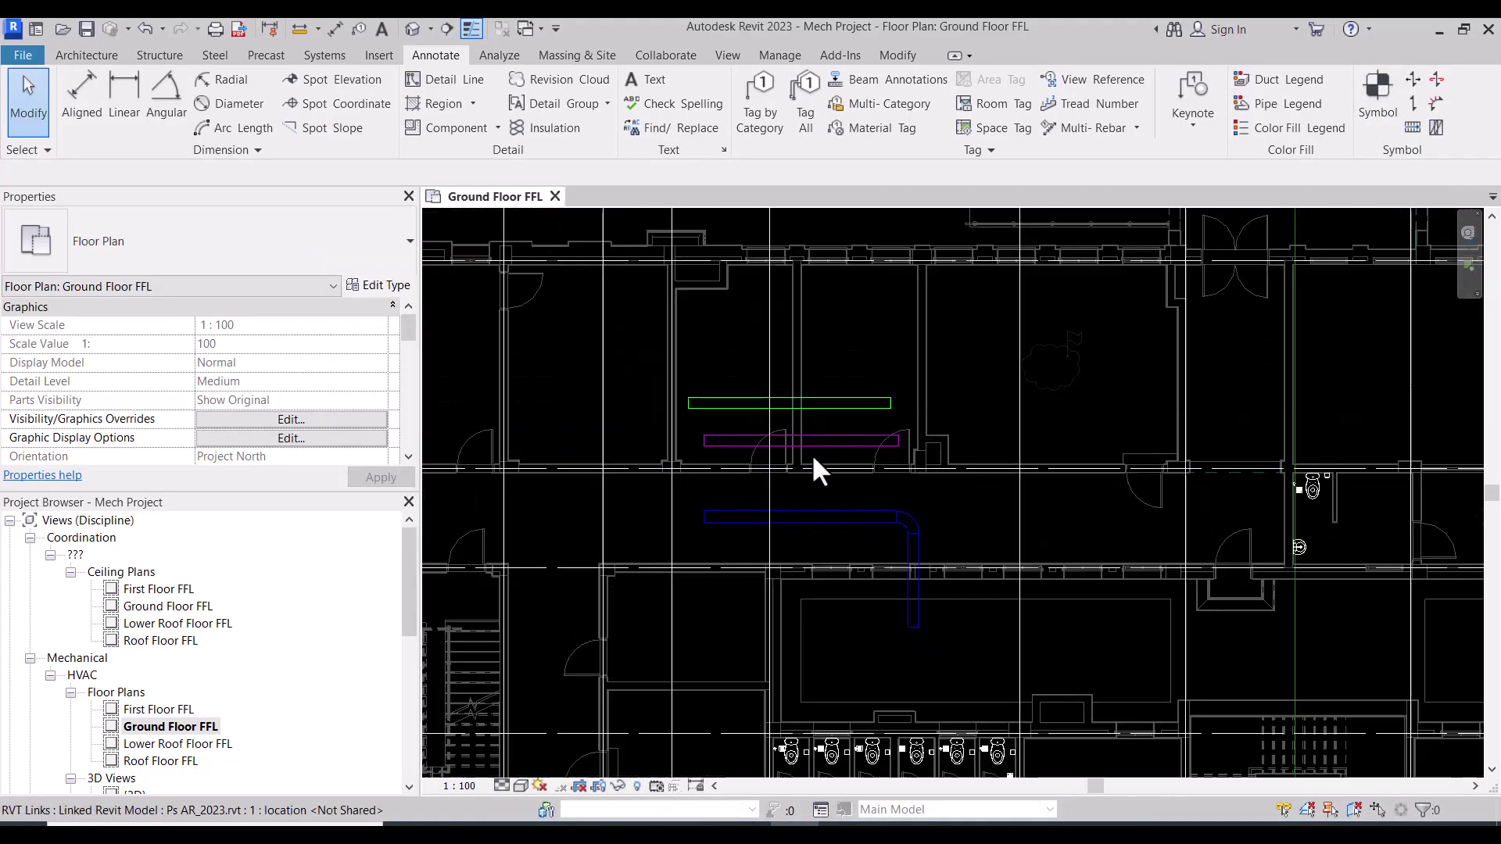
{"action": "left_click", "coordinate": [989, 825]}
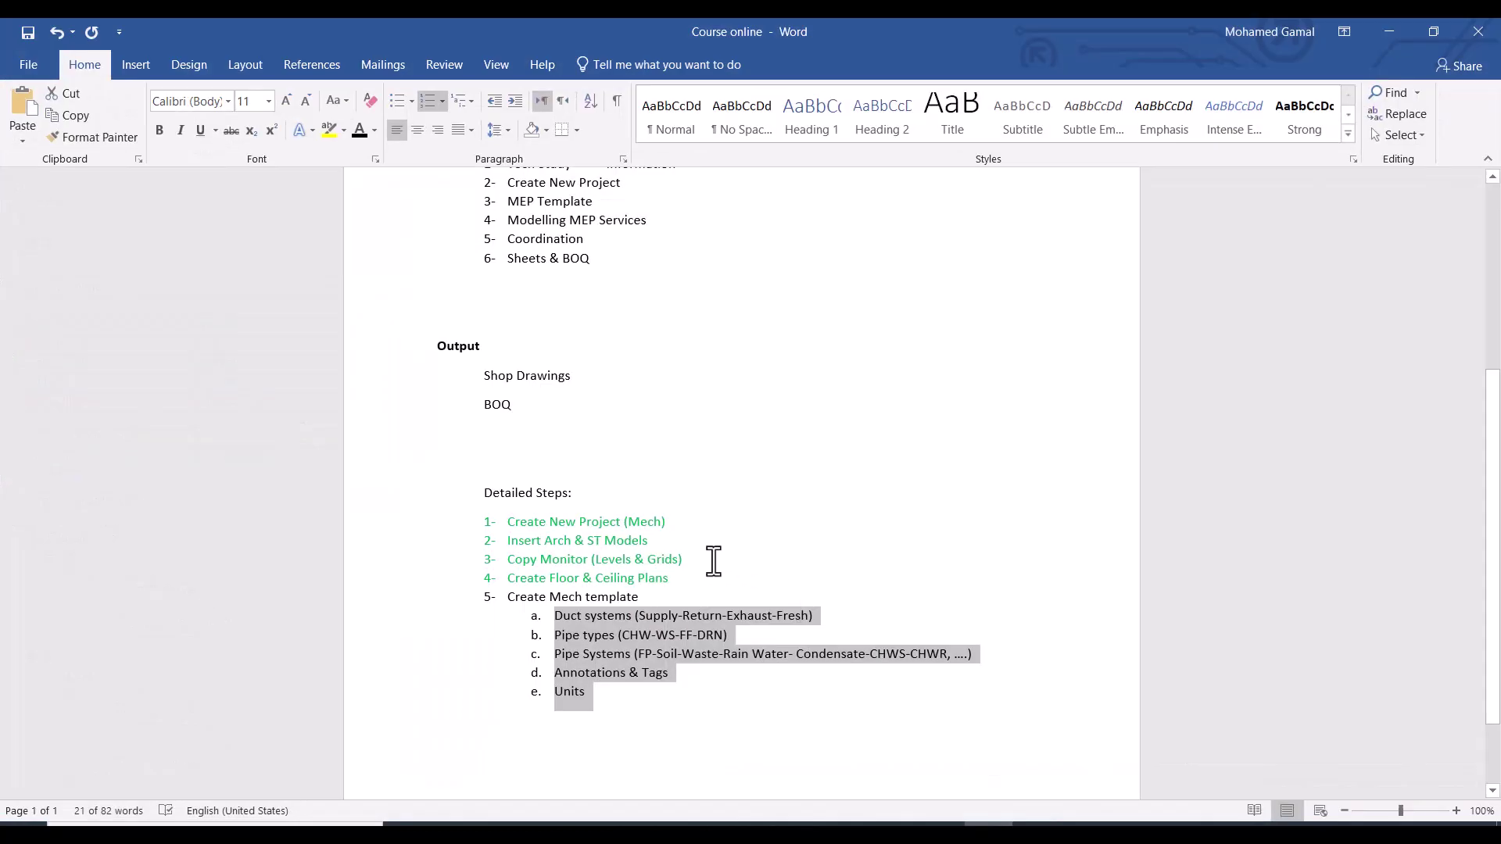
{"action": "left_click", "coordinate": [607, 616]}
{"action": "left_click_drag", "start_coordinate": [556, 617], "coordinate": [752, 609]}
{"action": "left_click", "coordinate": [779, 626]}
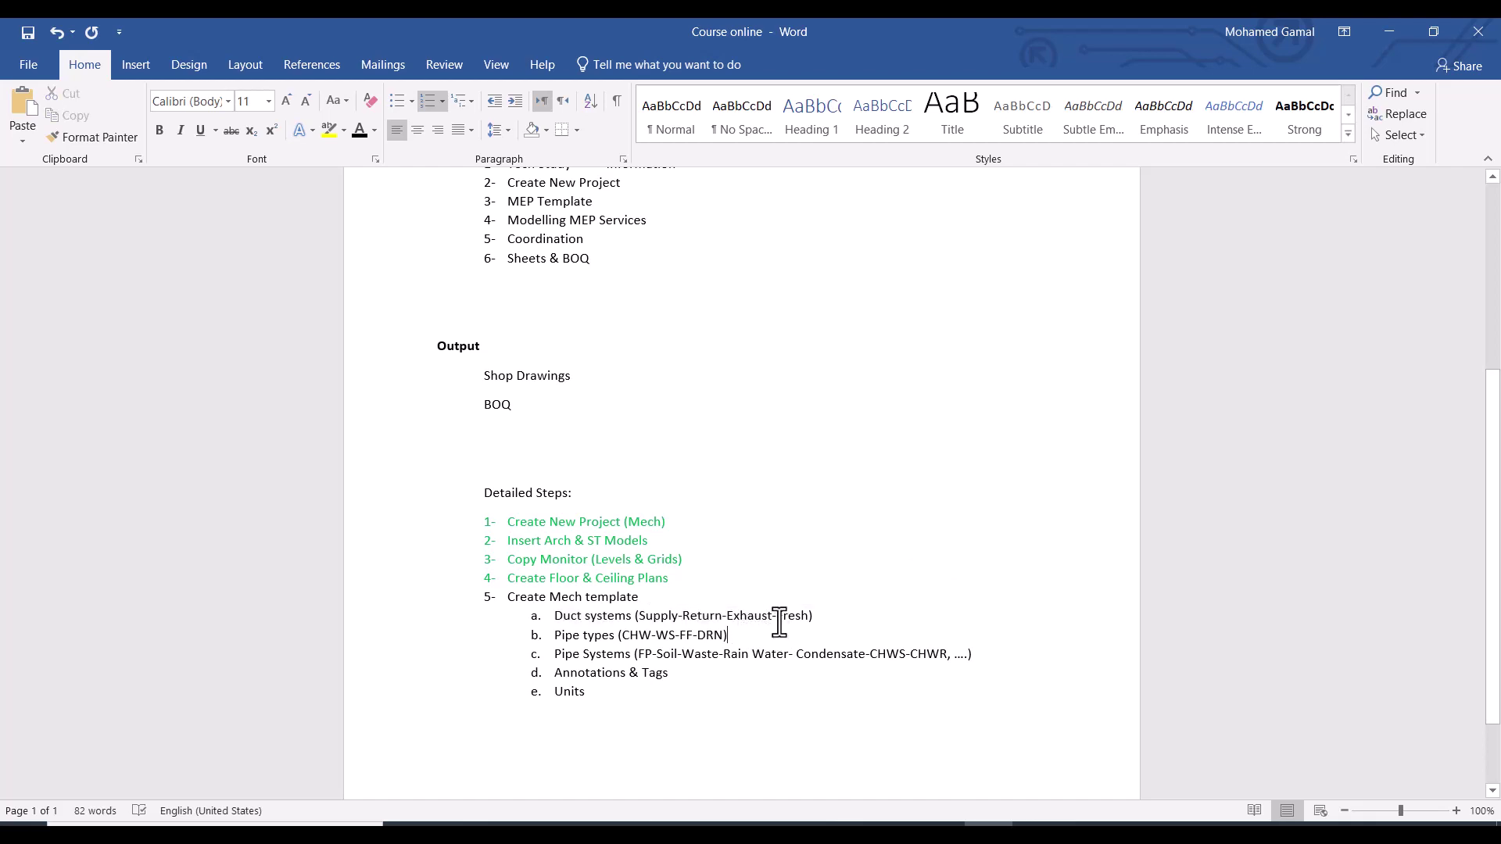
{"action": "double_click", "coordinate": [789, 622]}
Step: Minimize Word and expand Families in Revit's Project Browser
{"action": "left_click", "coordinate": [1389, 31]}
{"action": "scroll", "coordinate": [212, 716], "scroll_direction": "down", "scroll_amount": 2}
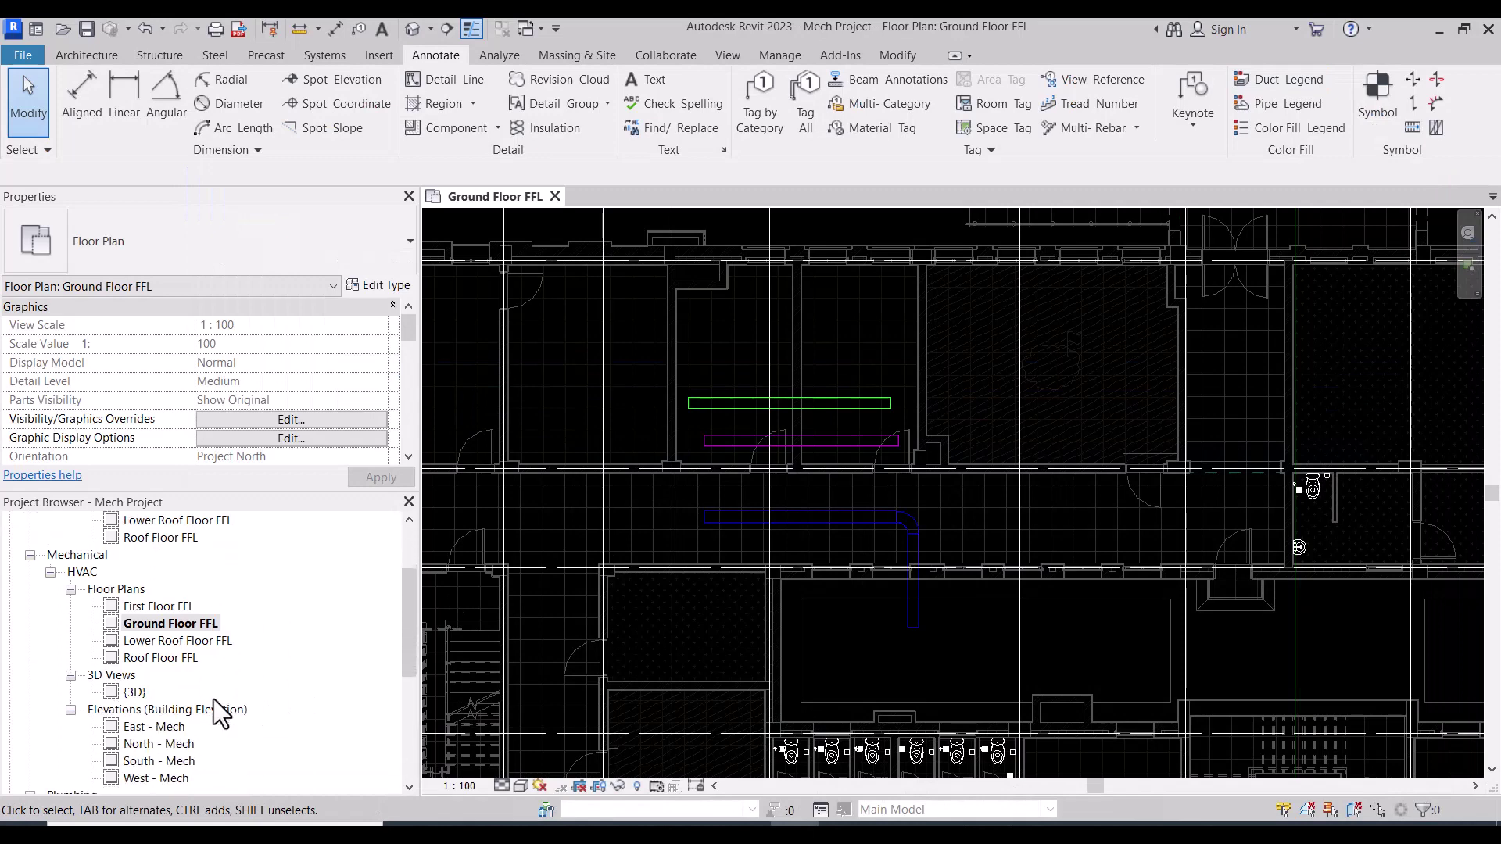
{"action": "scroll", "coordinate": [216, 703], "scroll_direction": "down", "scroll_amount": 3}
{"action": "scroll", "coordinate": [218, 700], "scroll_direction": "down", "scroll_amount": 2}
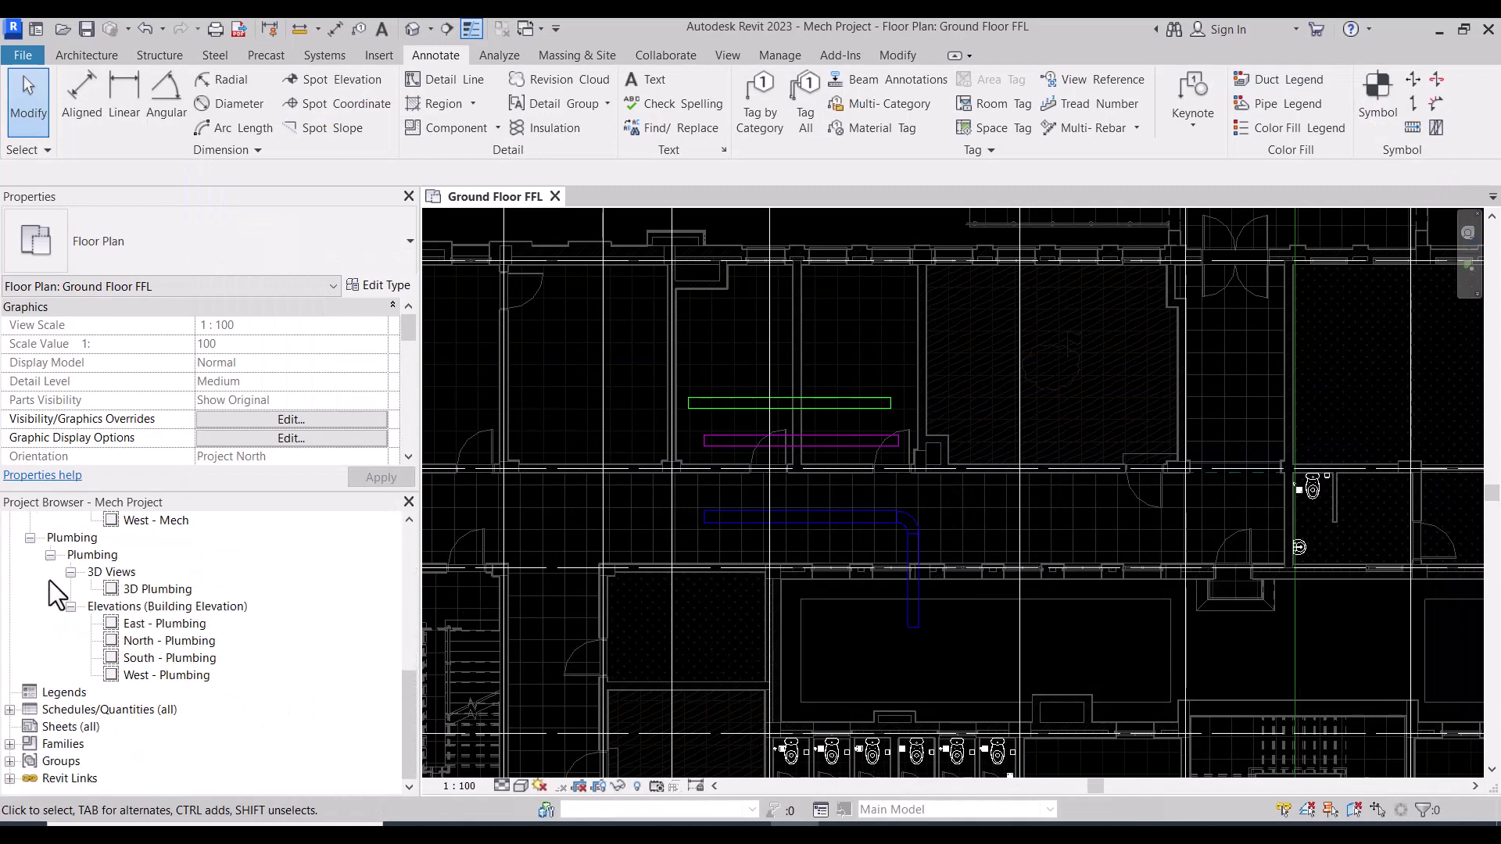
{"action": "left_click", "coordinate": [9, 743]}
Step: Expand Duct Systems to list Exhaust, Return and Supply Air, then select Supply Air
{"action": "scroll", "coordinate": [101, 579], "scroll_direction": "down", "scroll_amount": 1}
{"action": "scroll", "coordinate": [92, 629], "scroll_direction": "down", "scroll_amount": 2}
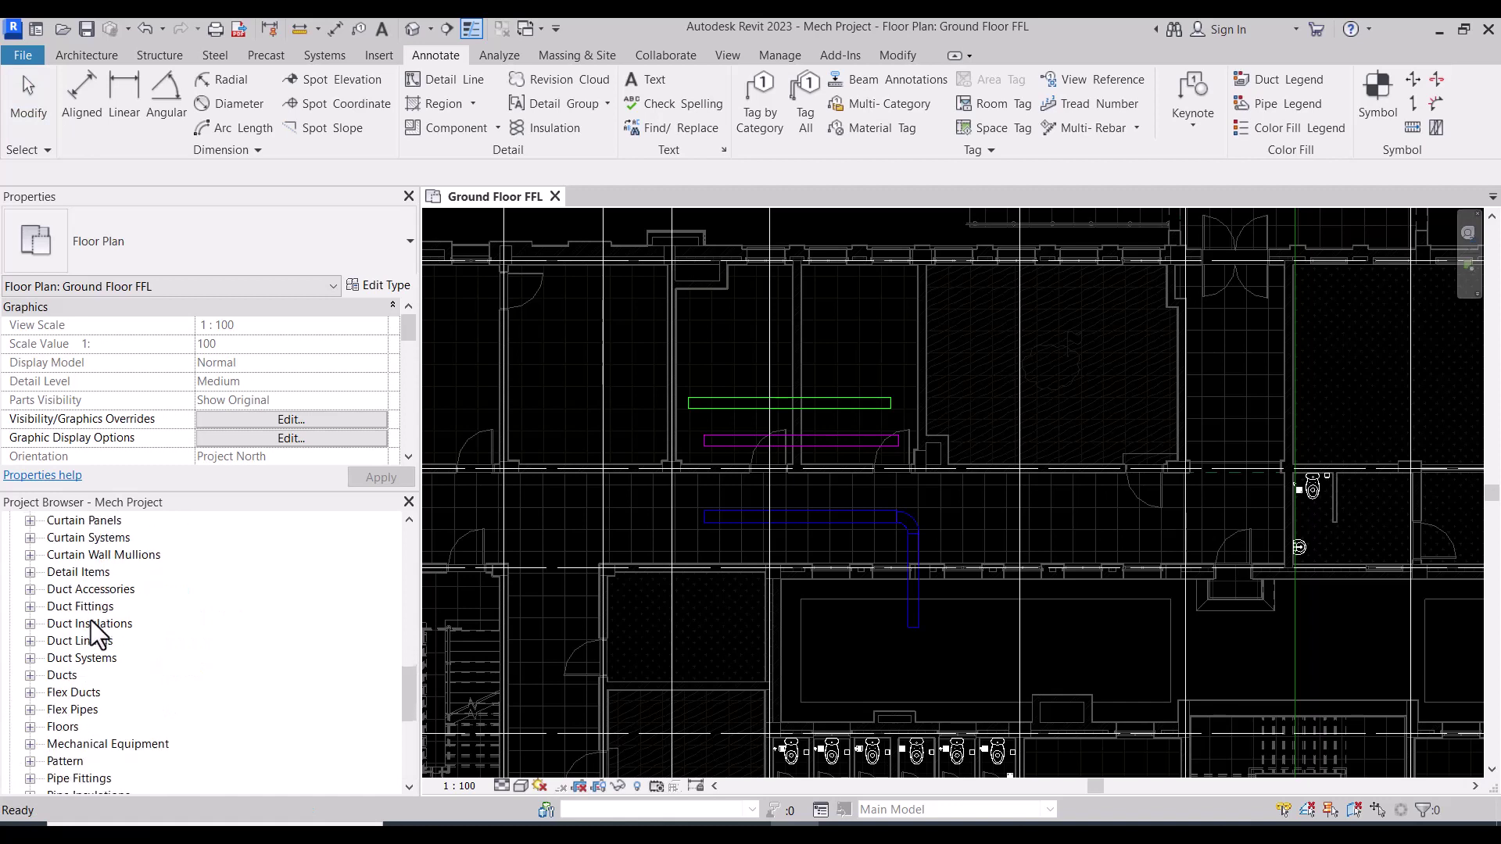
{"action": "scroll", "coordinate": [94, 633], "scroll_direction": "down", "scroll_amount": 2}
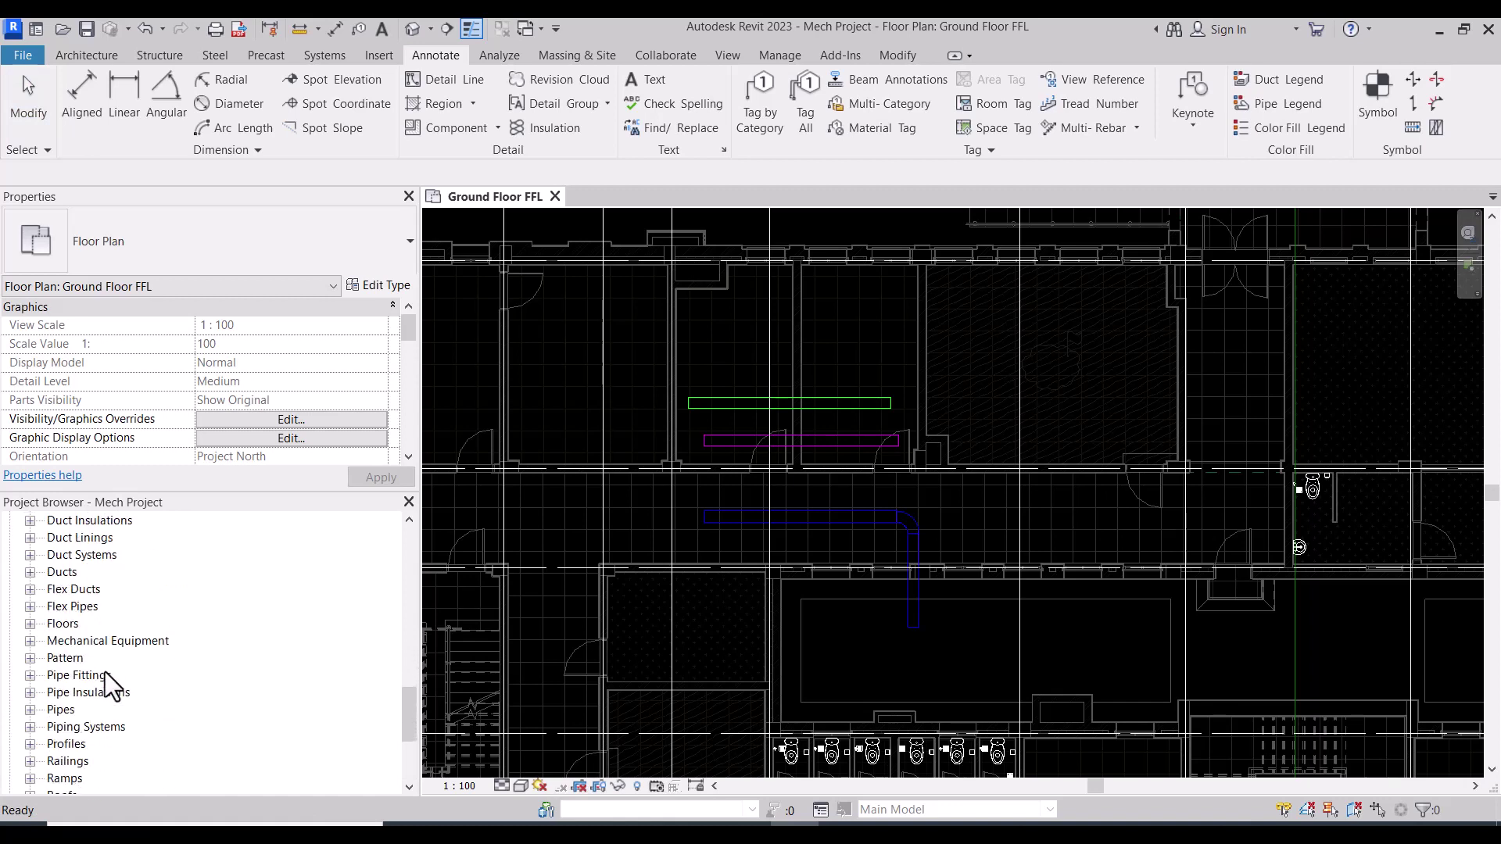
{"action": "scroll", "coordinate": [97, 637], "scroll_direction": "up", "scroll_amount": 1}
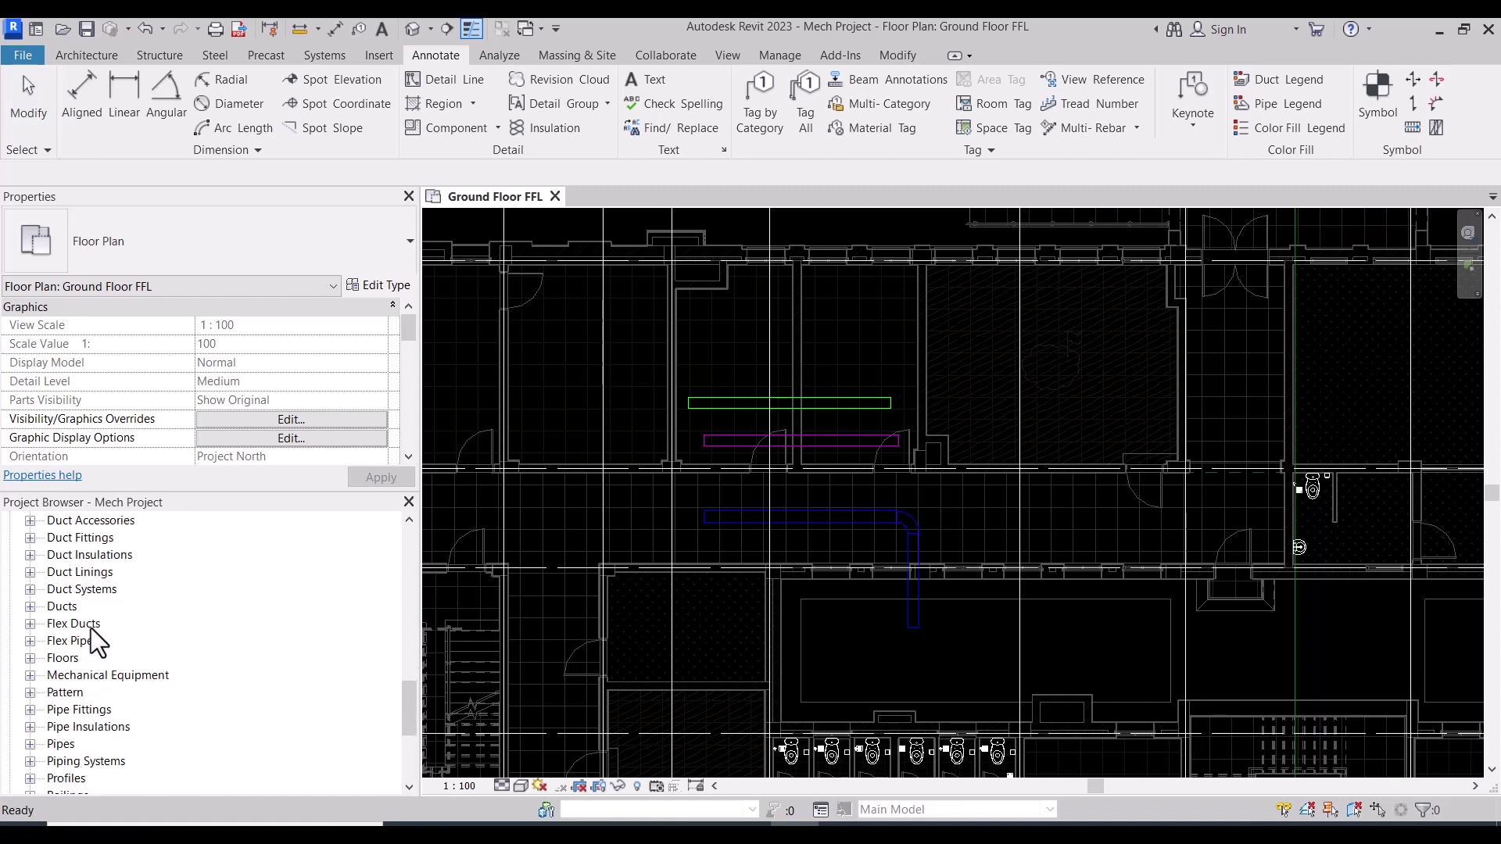
{"action": "left_click", "coordinate": [30, 590]}
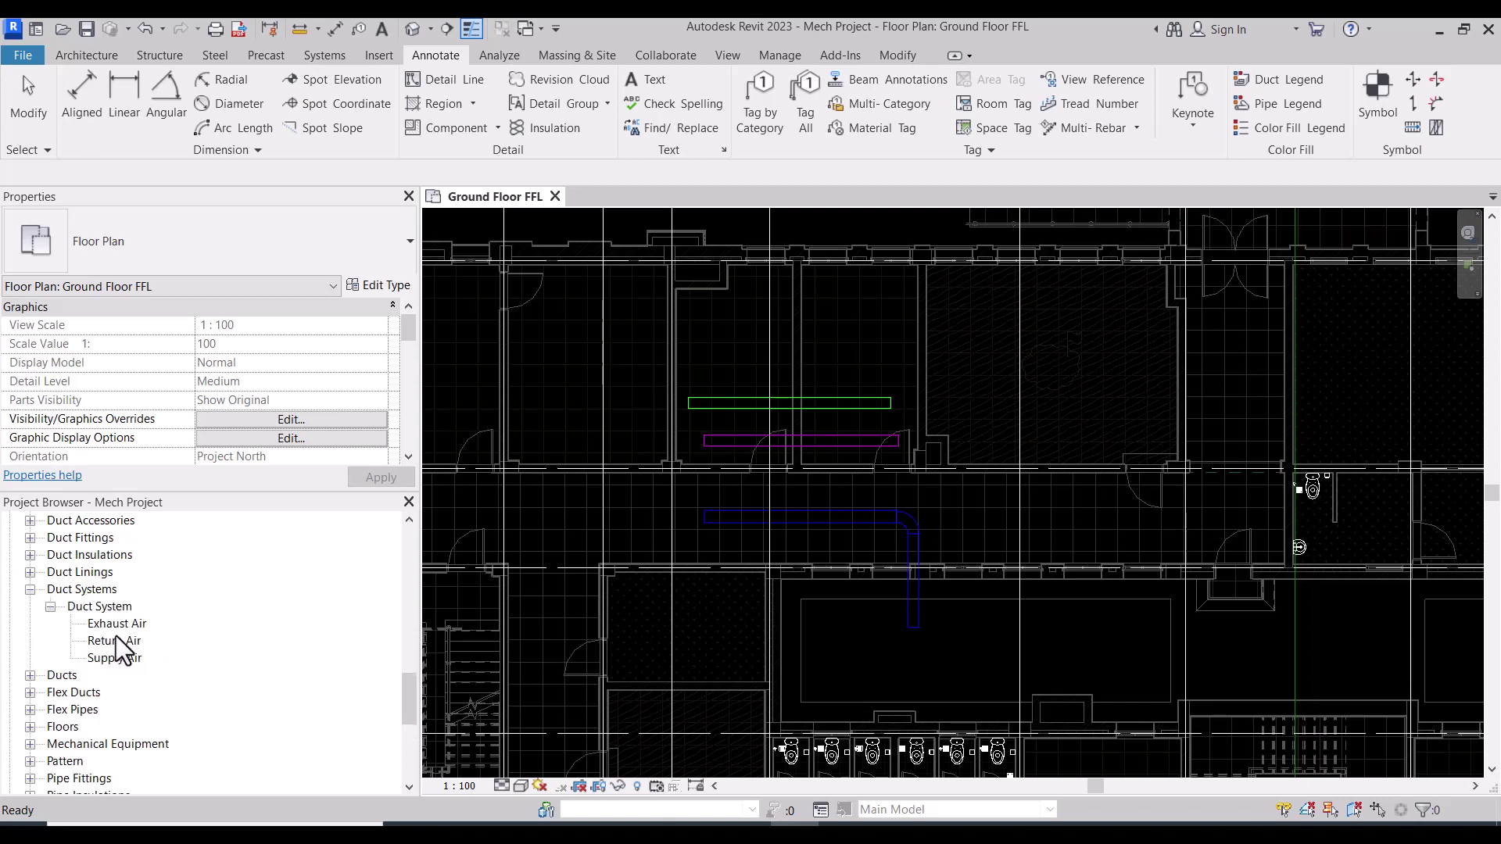
{"action": "left_click", "coordinate": [118, 625]}
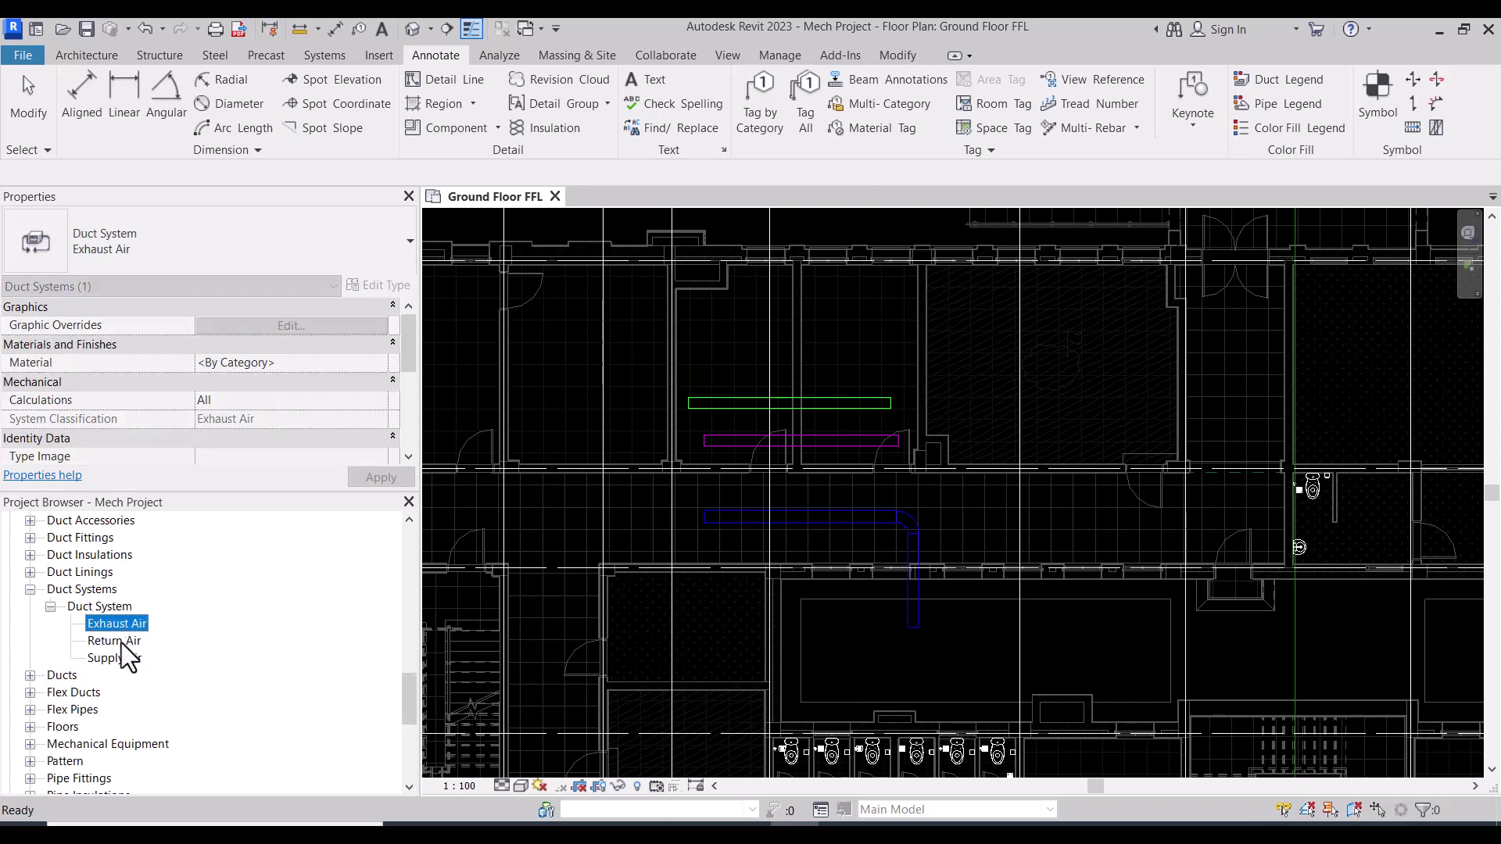
{"action": "left_click", "coordinate": [119, 641]}
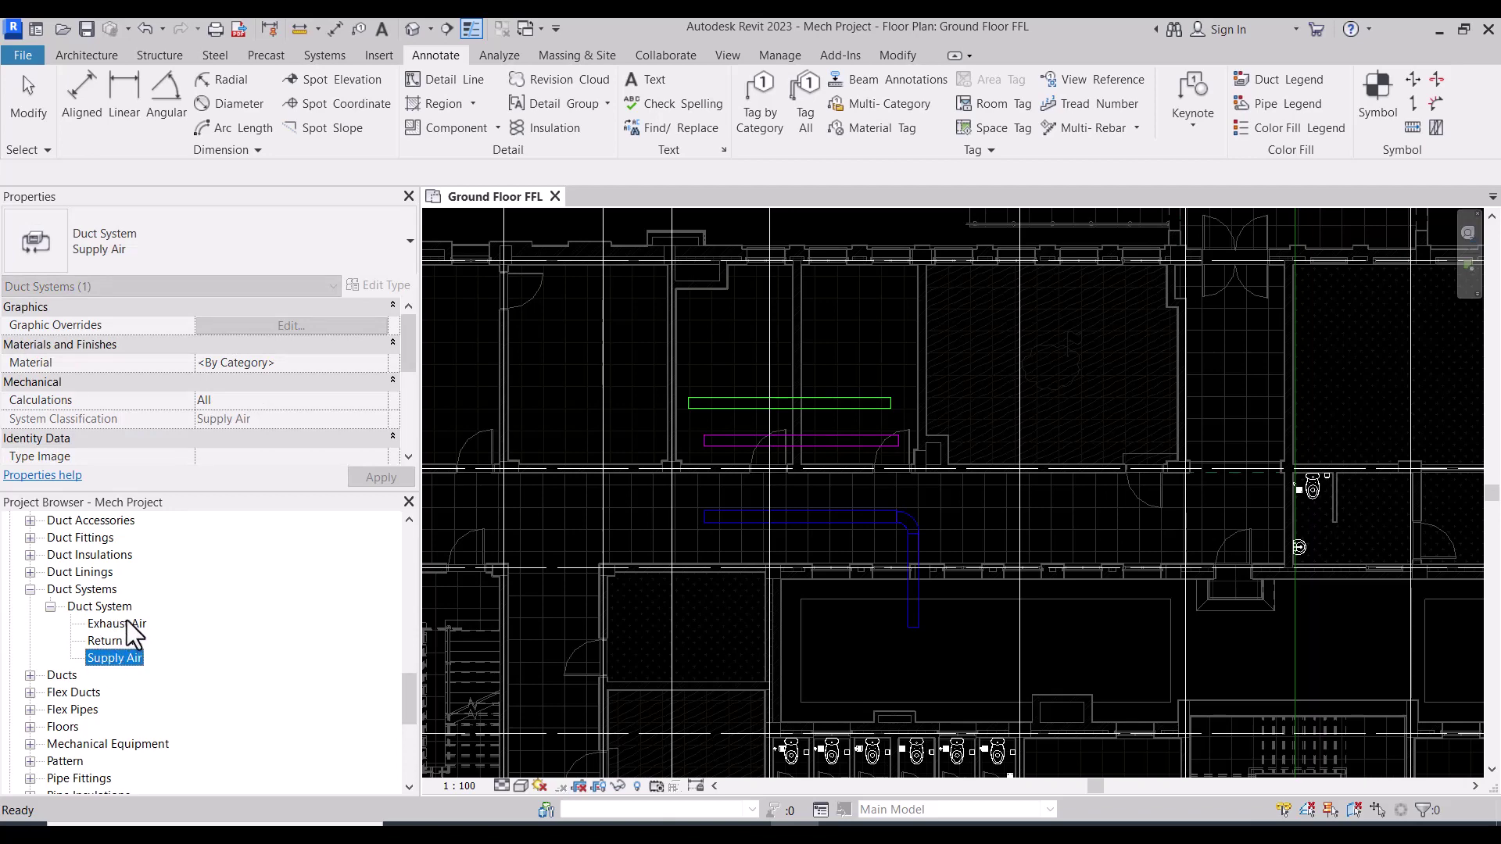
Step: Set the Supply Air duct system's line colour override to blue
{"action": "double_click", "coordinate": [118, 658]}
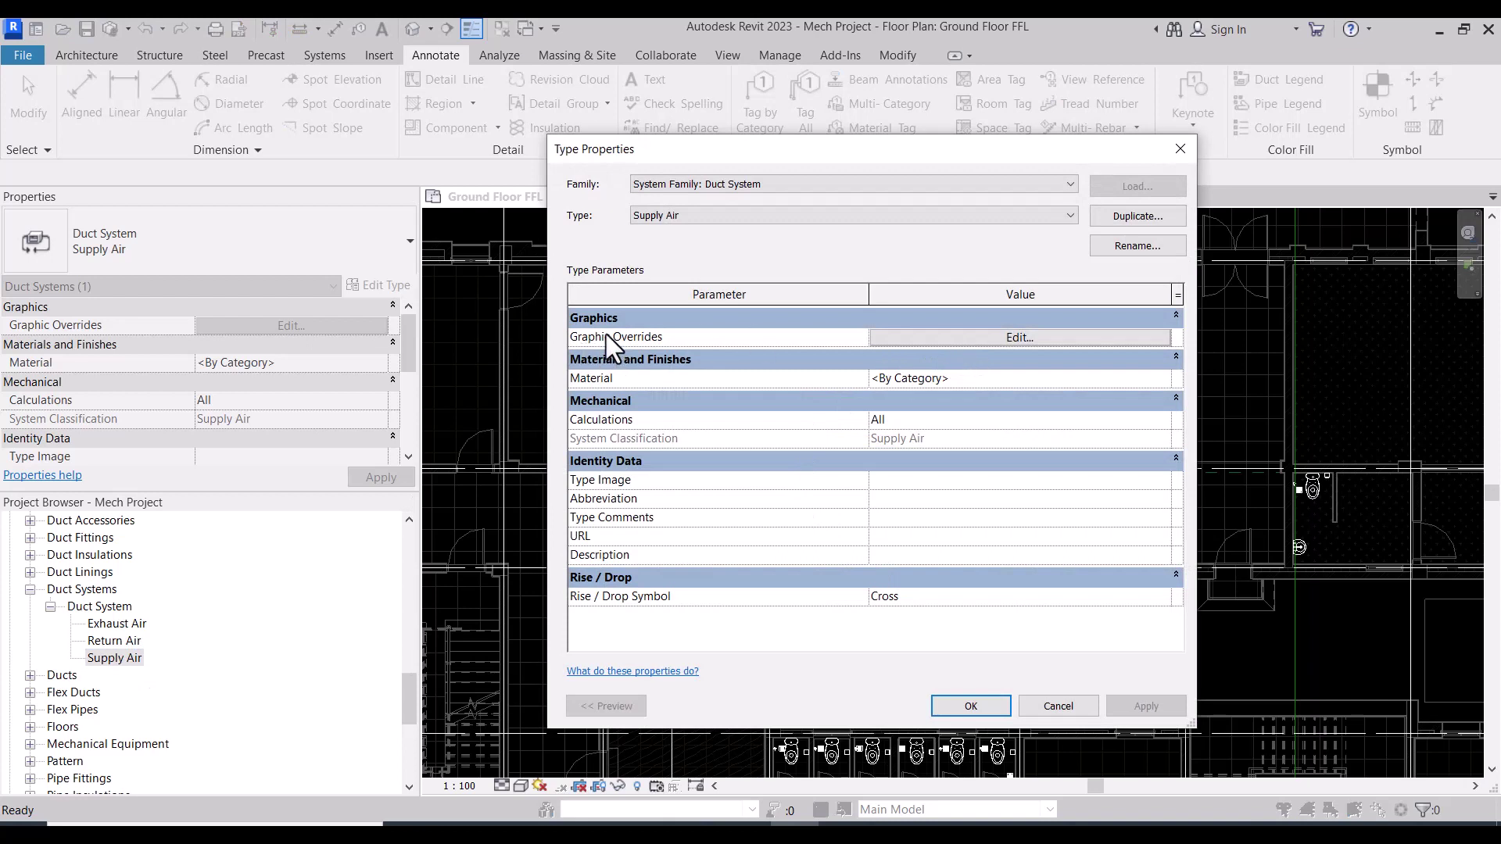
{"action": "left_click", "coordinate": [1002, 339]}
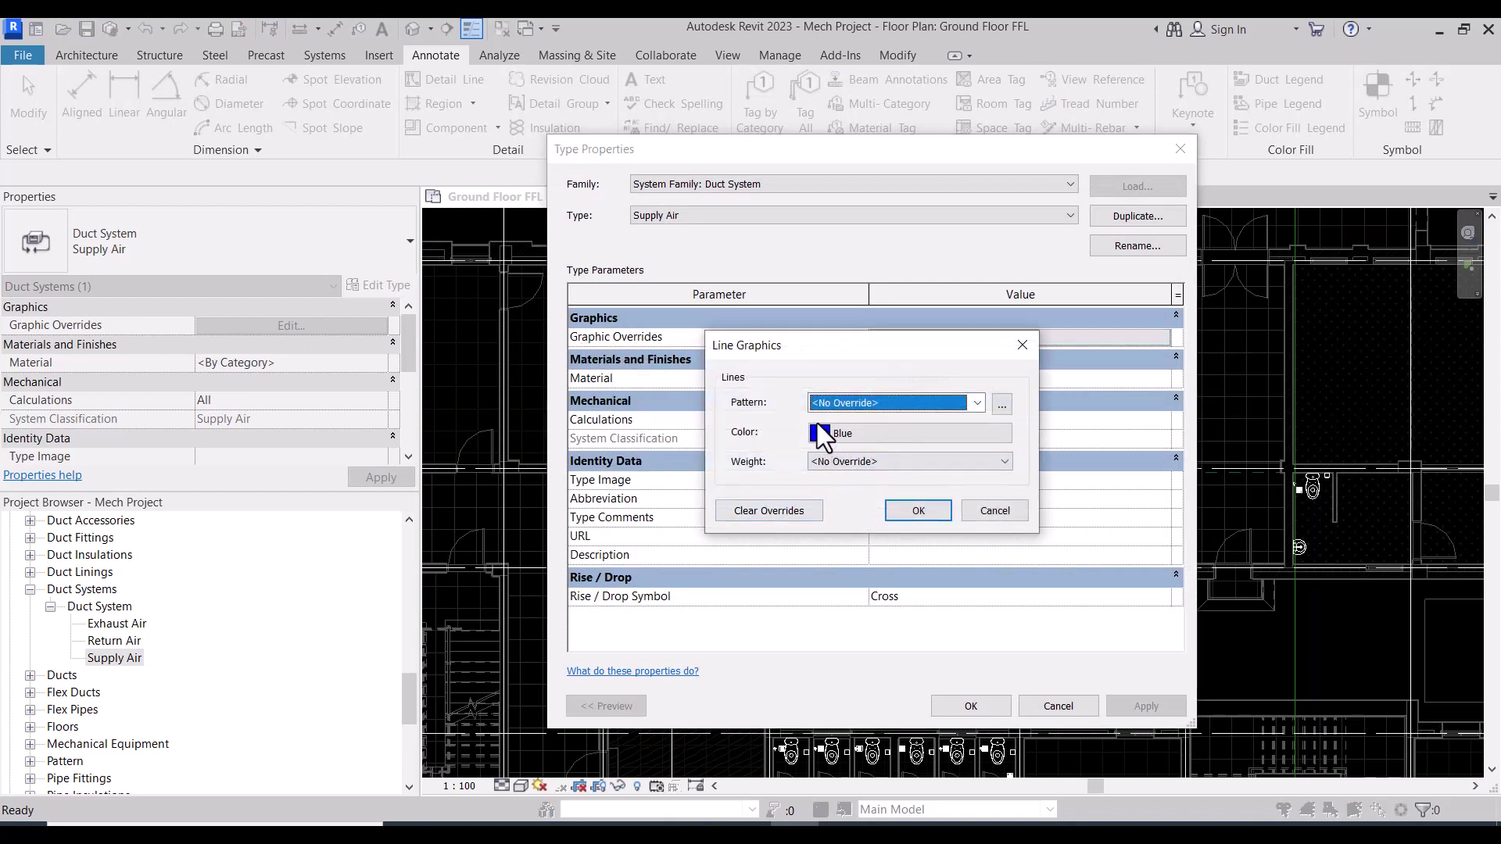
{"action": "left_click", "coordinate": [995, 510]}
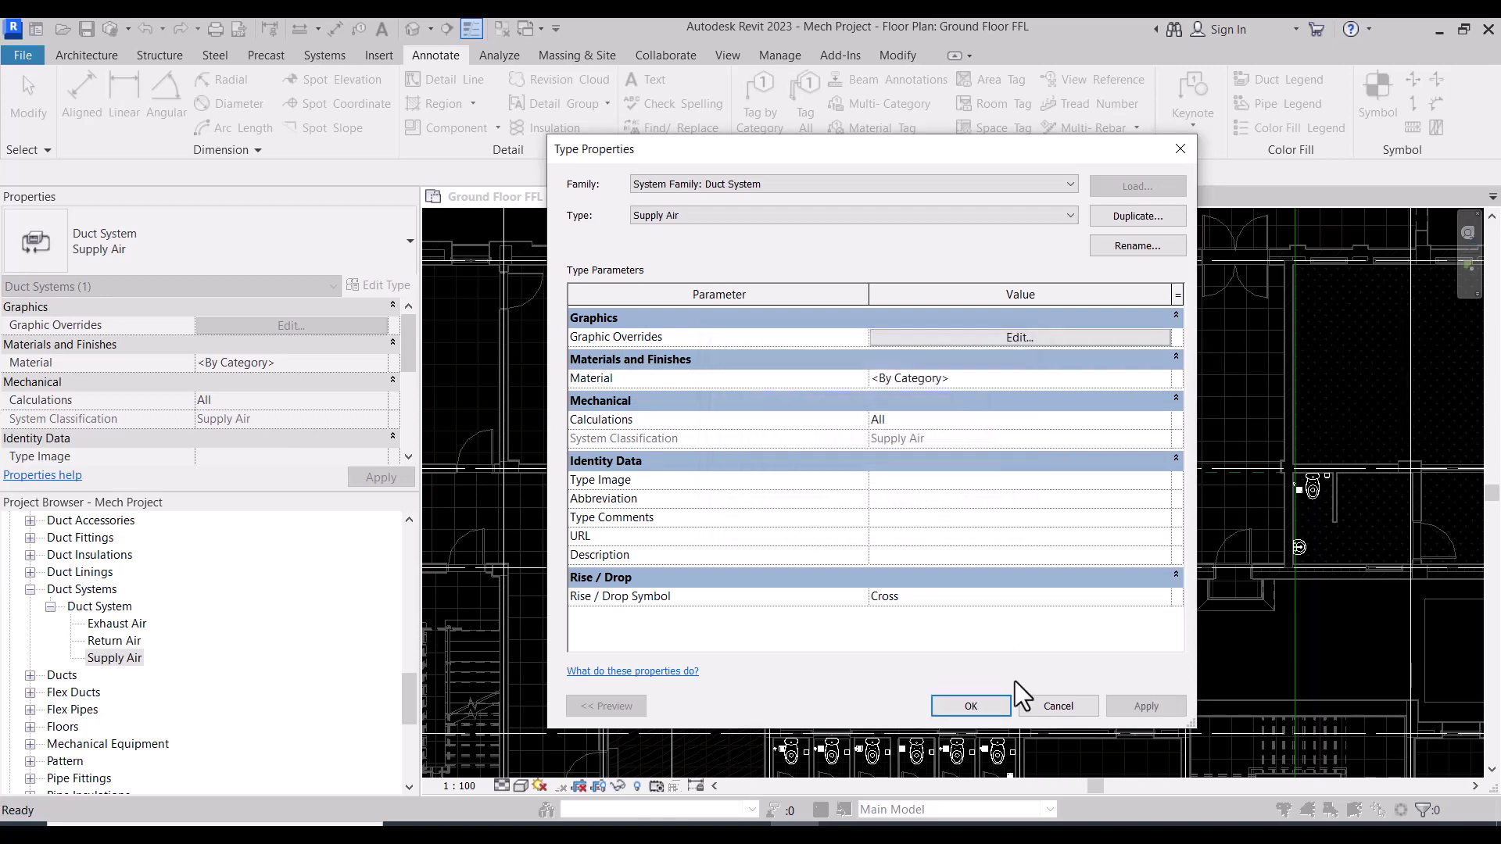
{"action": "left_click", "coordinate": [1059, 706]}
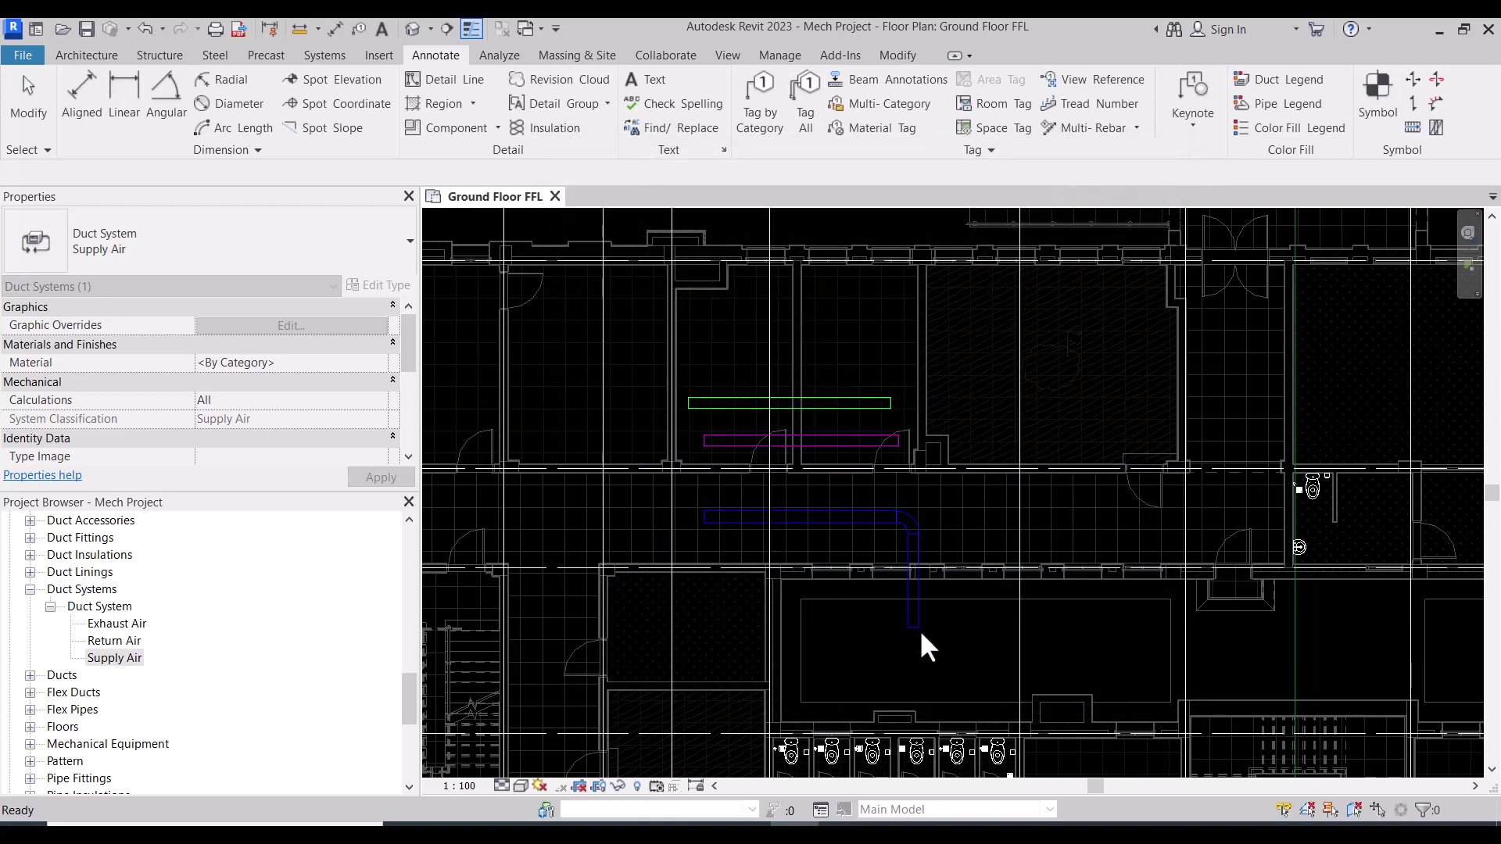
Step: Set the Return Air duct system's line colour override to magenta
{"action": "double_click", "coordinate": [116, 641]}
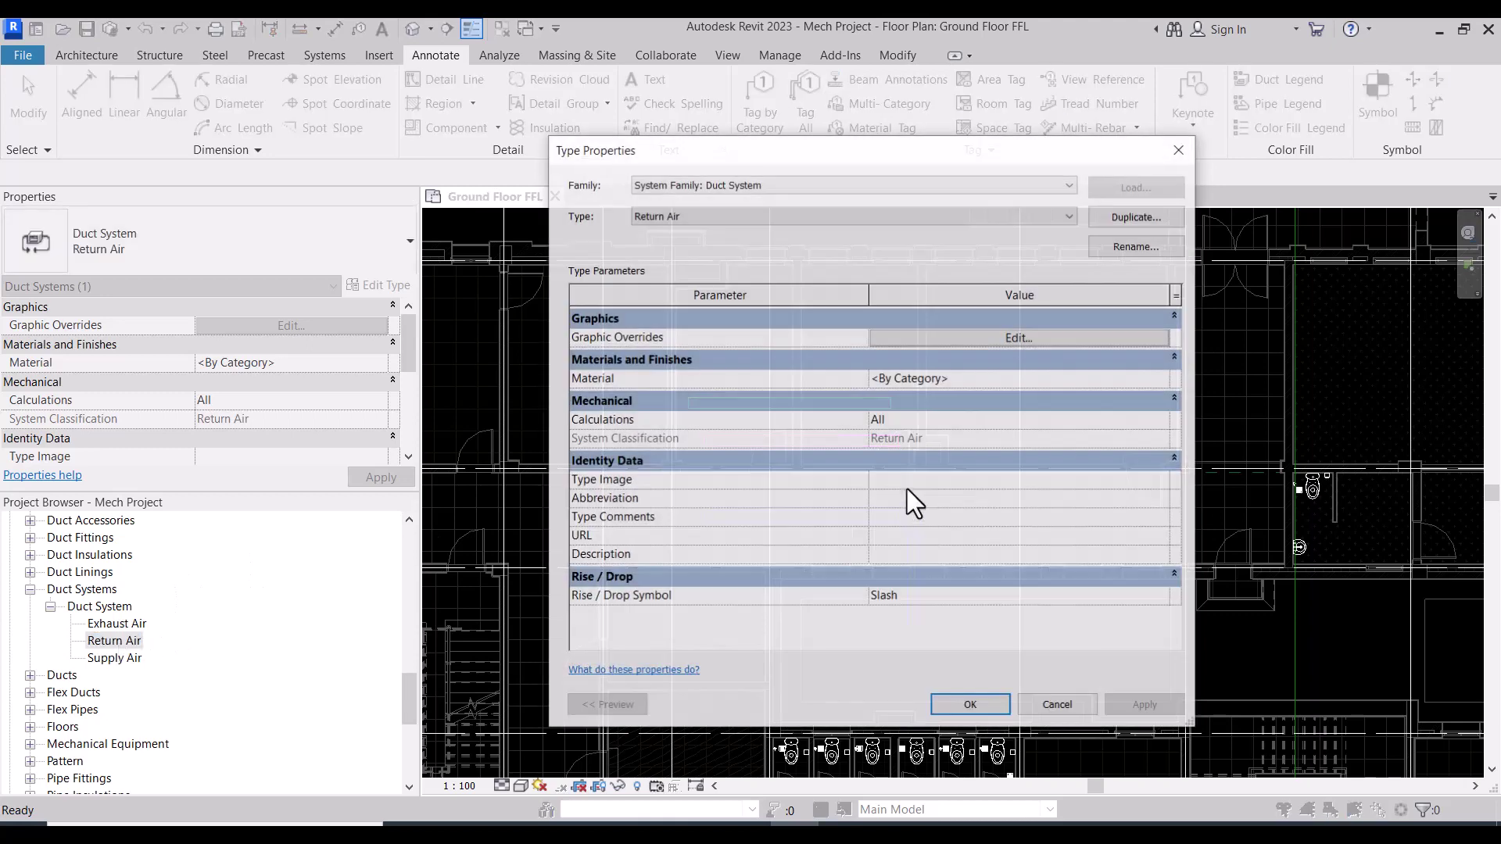
{"action": "left_click", "coordinate": [910, 340]}
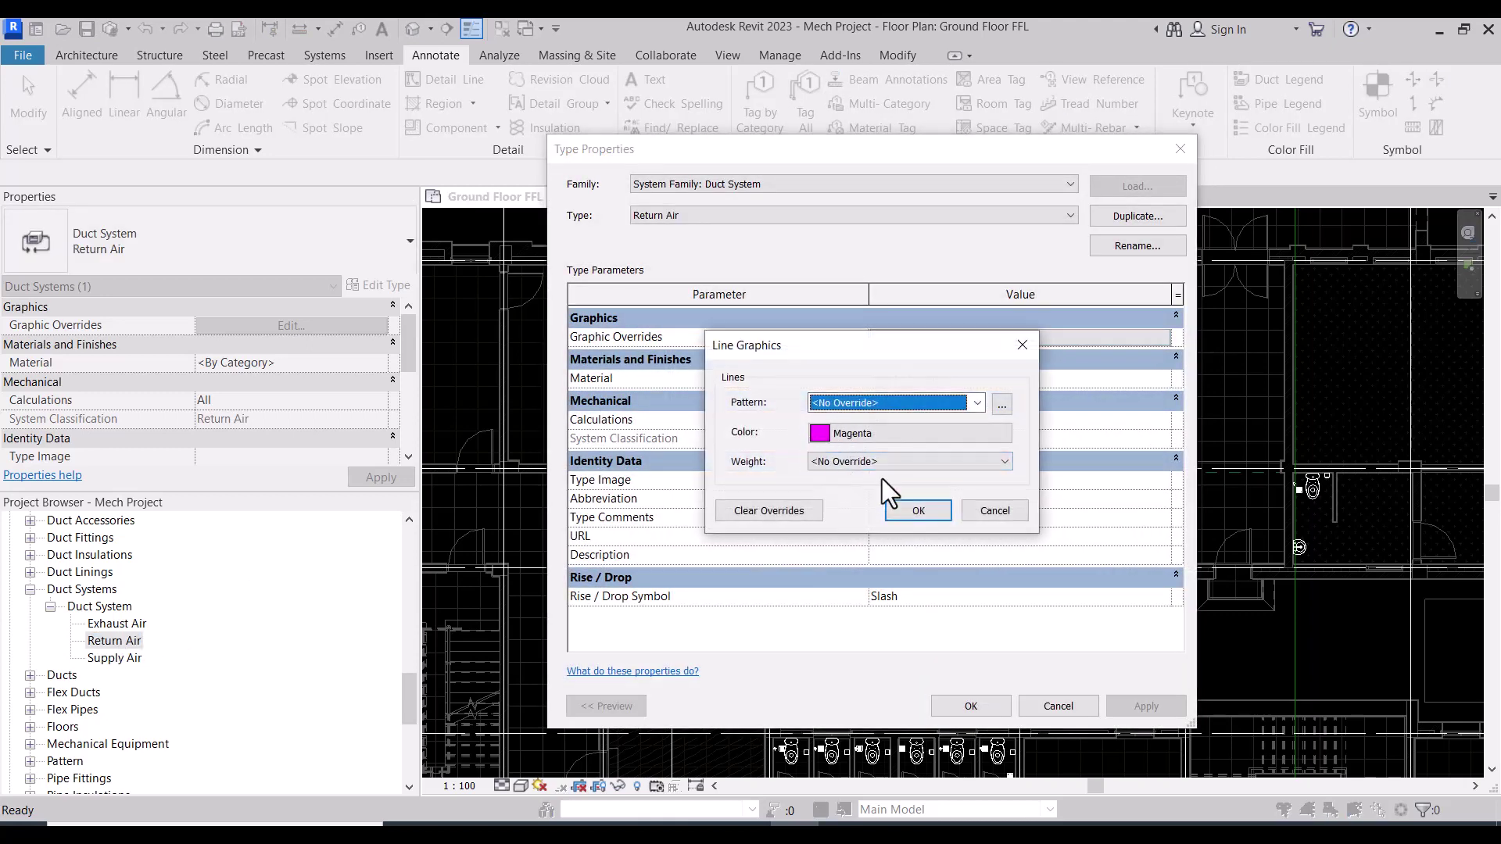
{"action": "left_click", "coordinate": [991, 508]}
{"action": "left_click", "coordinate": [1050, 708]}
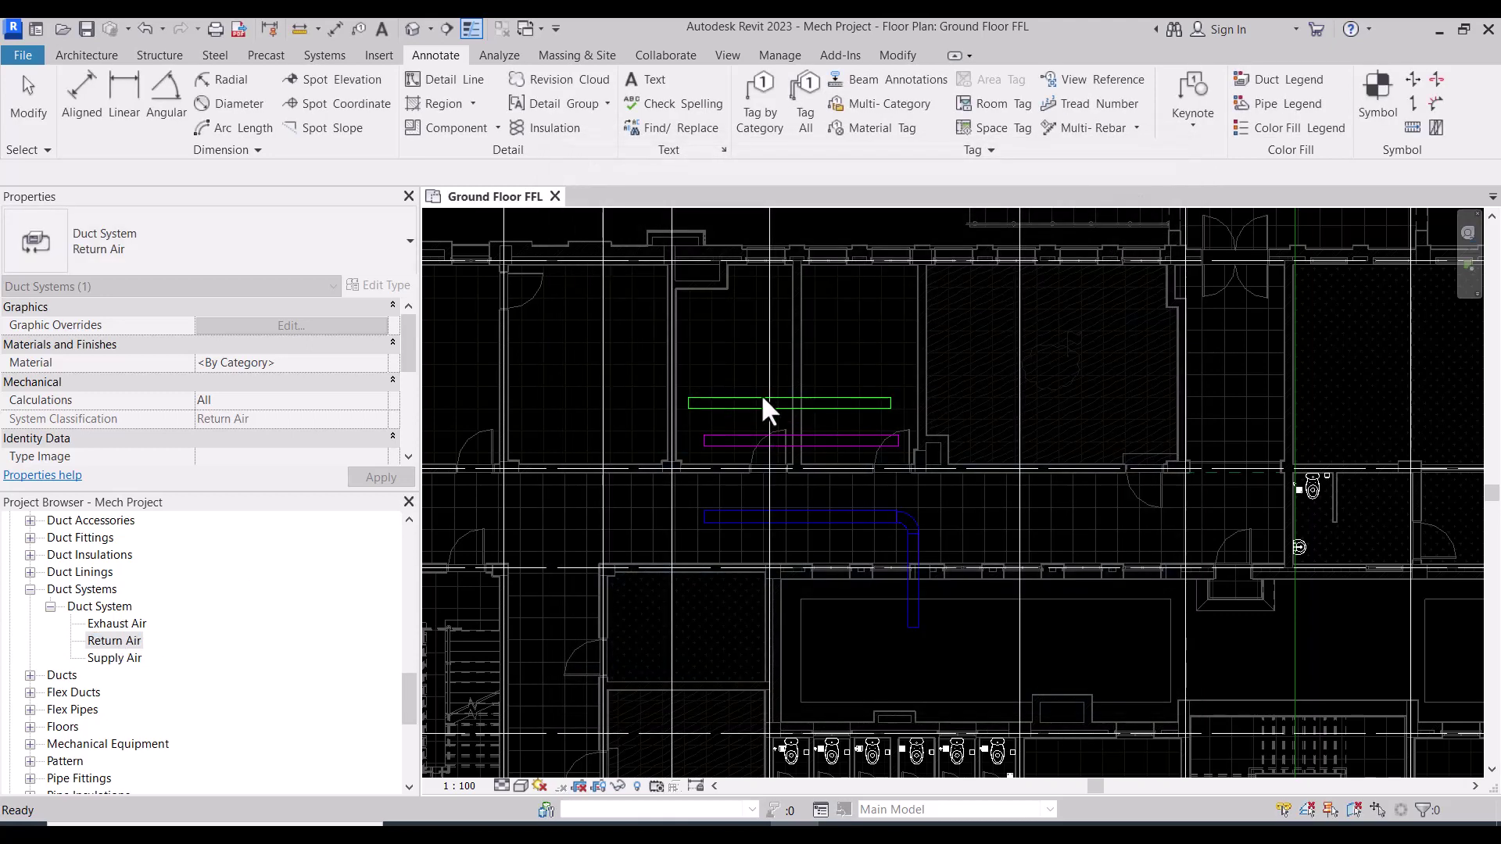
{"action": "scroll", "coordinate": [791, 519], "scroll_direction": "up", "scroll_amount": 1}
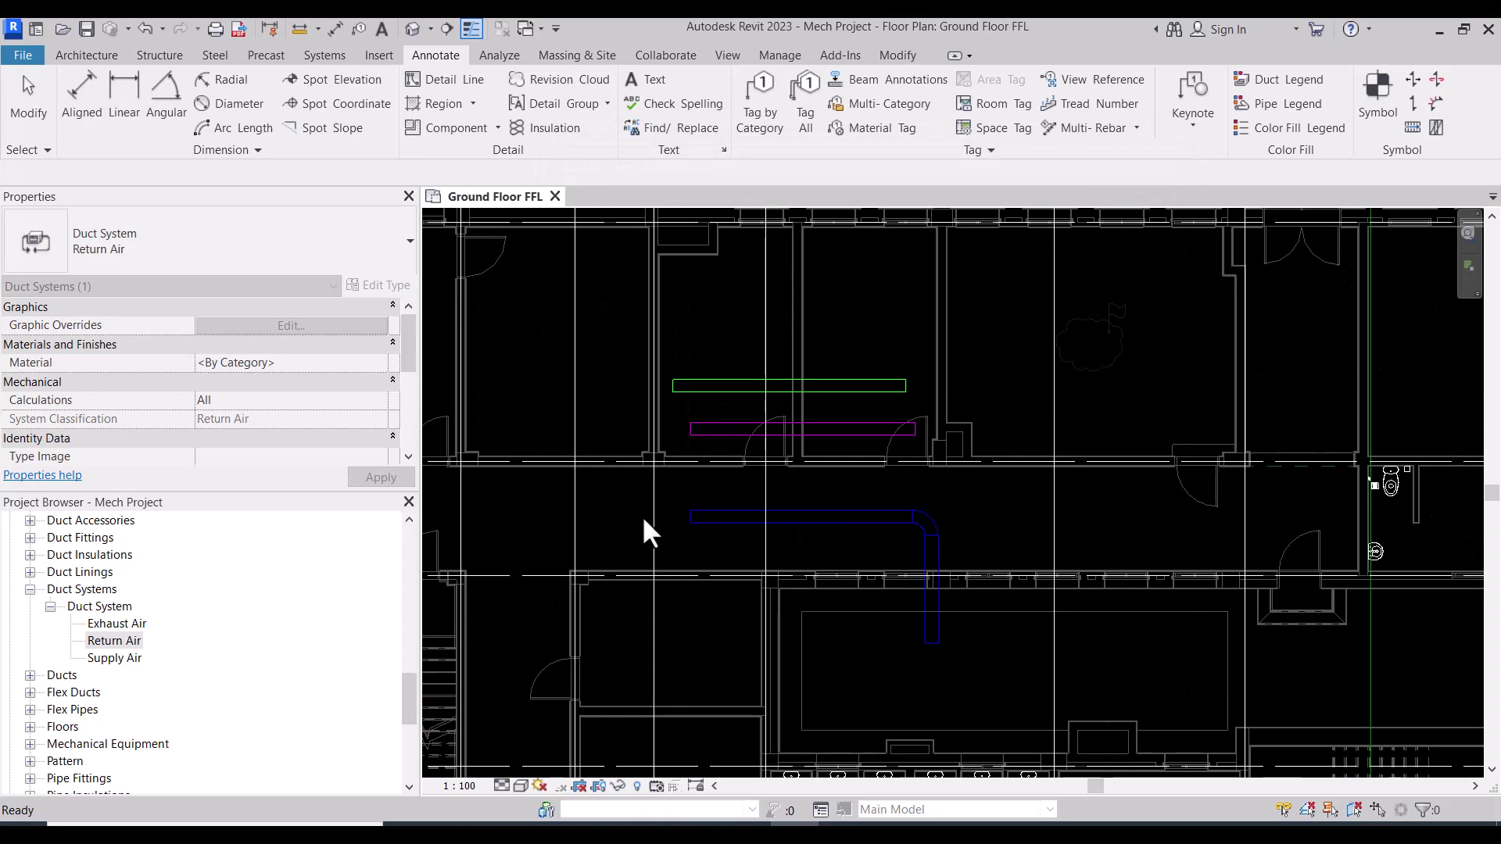
Step: Give Supply Air the abbreviation SAD and Return Air the abbreviation RAD
{"action": "double_click", "coordinate": [116, 659]}
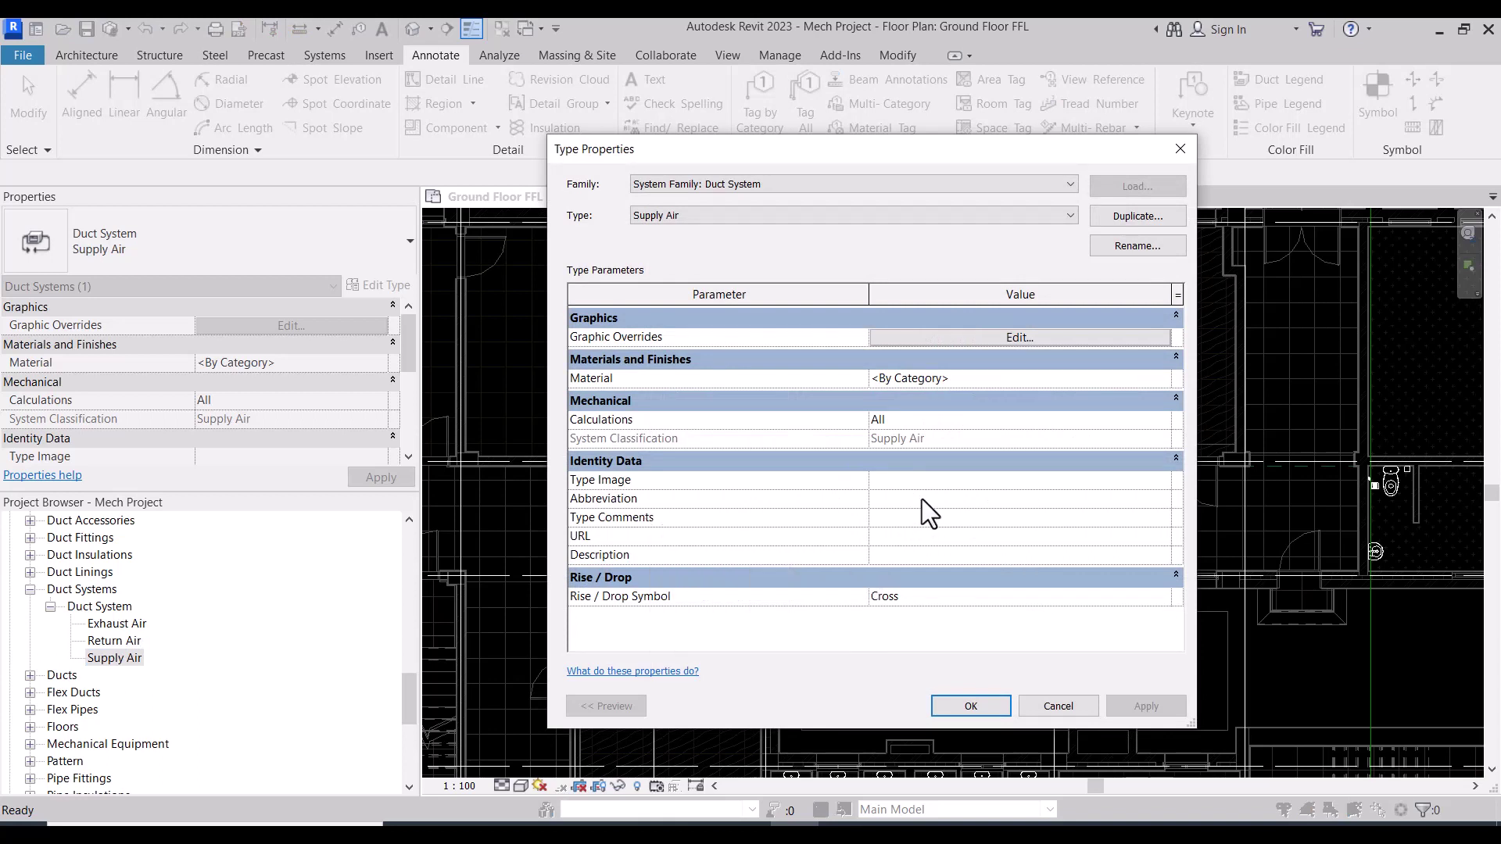
{"action": "type", "text": "SAD"}
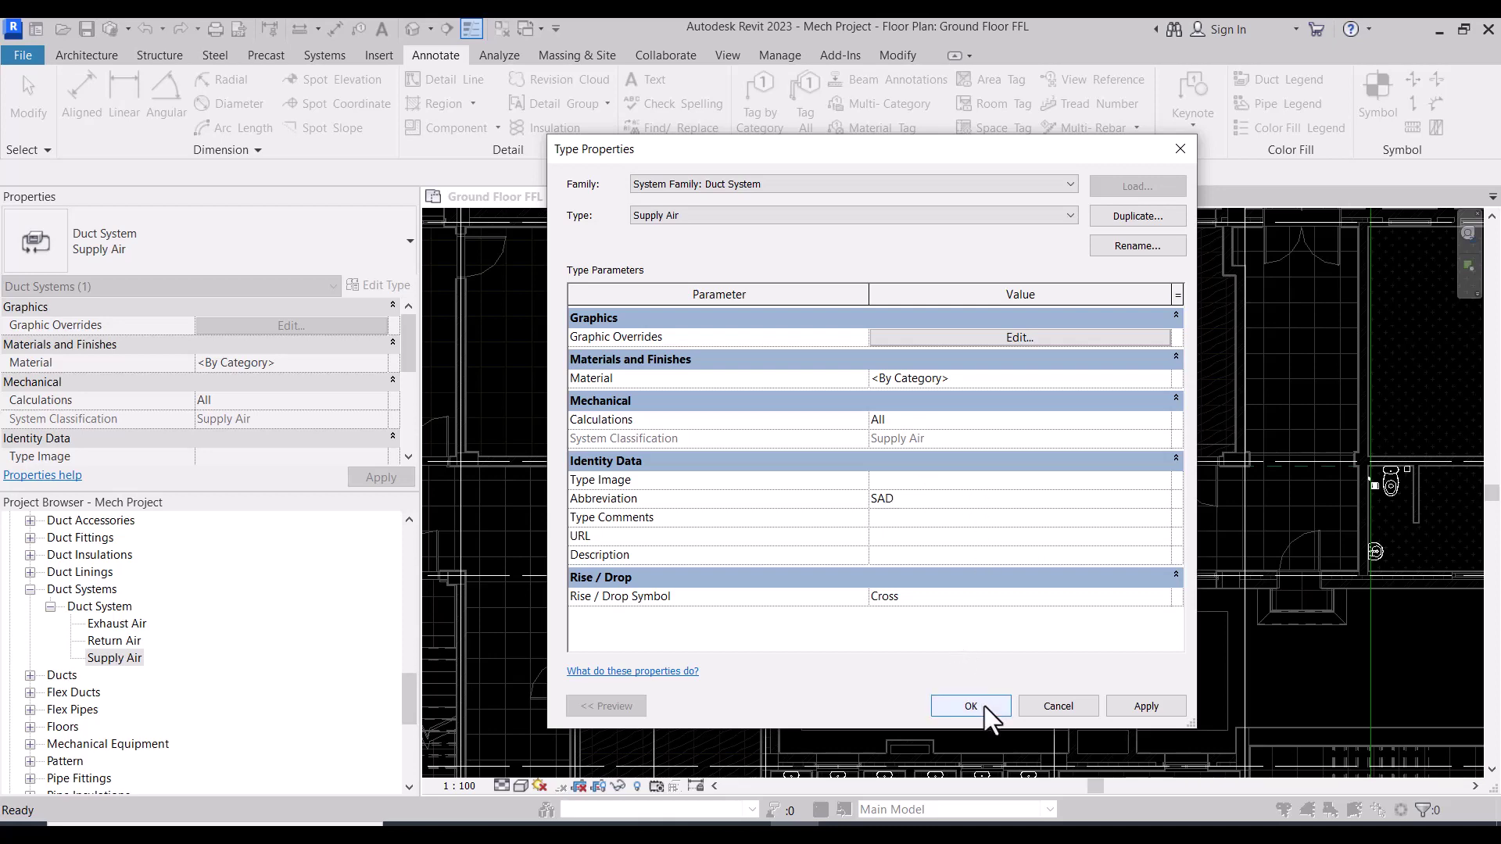
{"action": "left_click", "coordinate": [986, 708]}
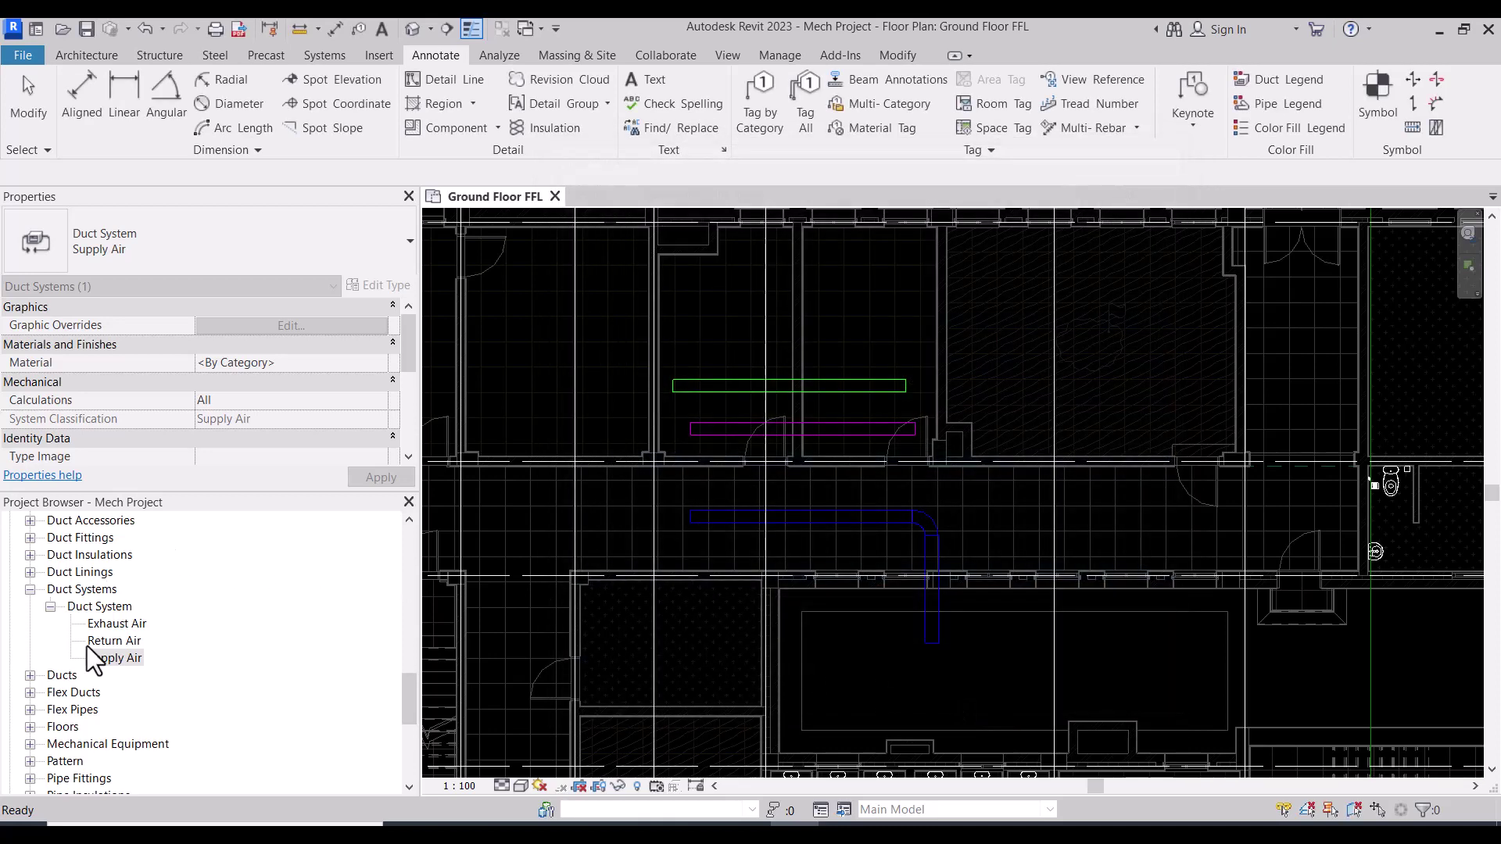
{"action": "double_click", "coordinate": [114, 640]}
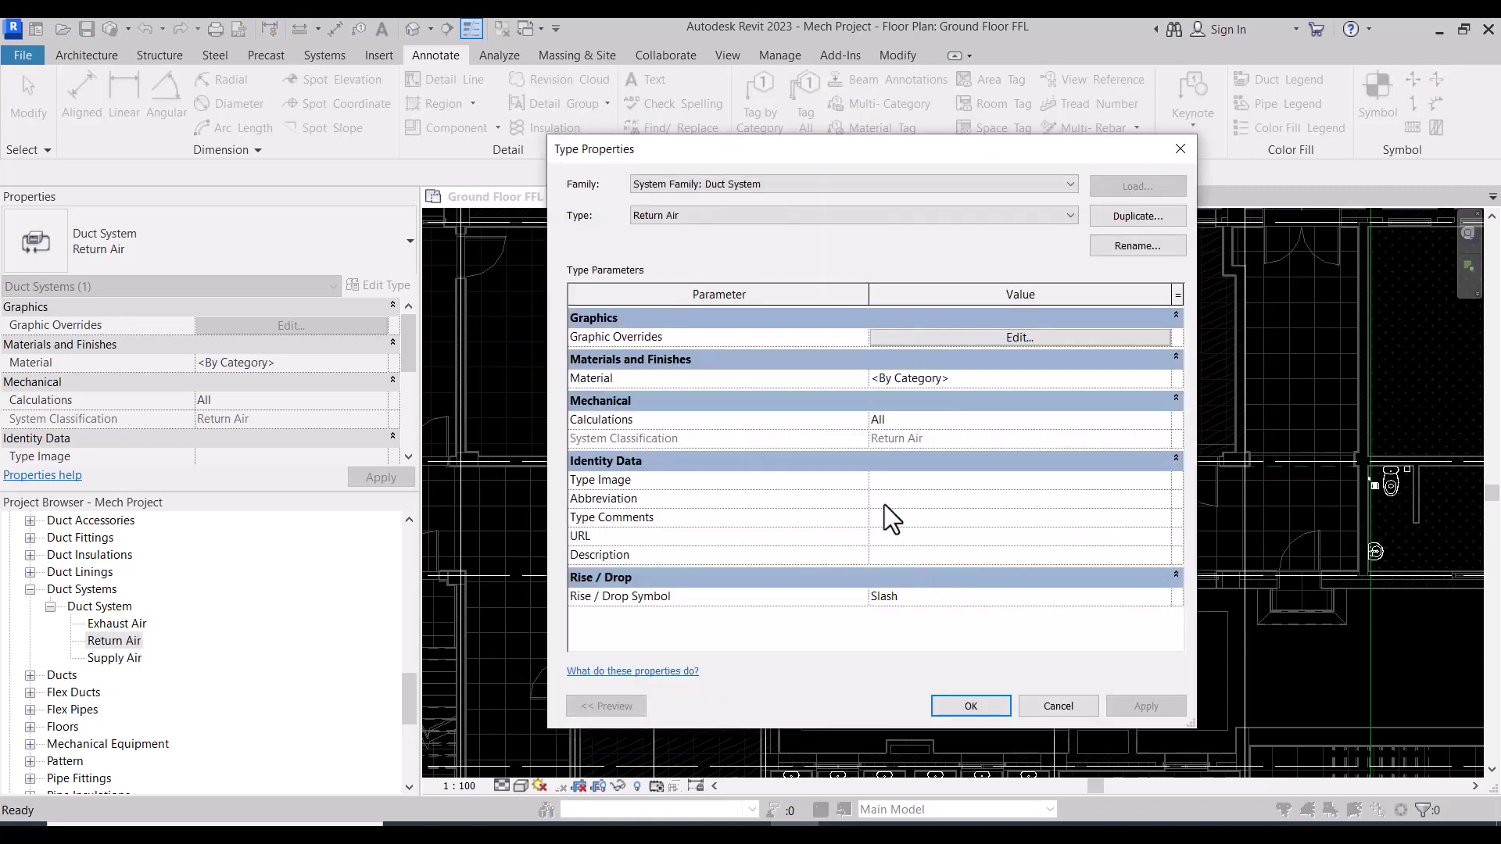
{"action": "left_click", "coordinate": [901, 500]}
{"action": "type", "text": "RAD"}
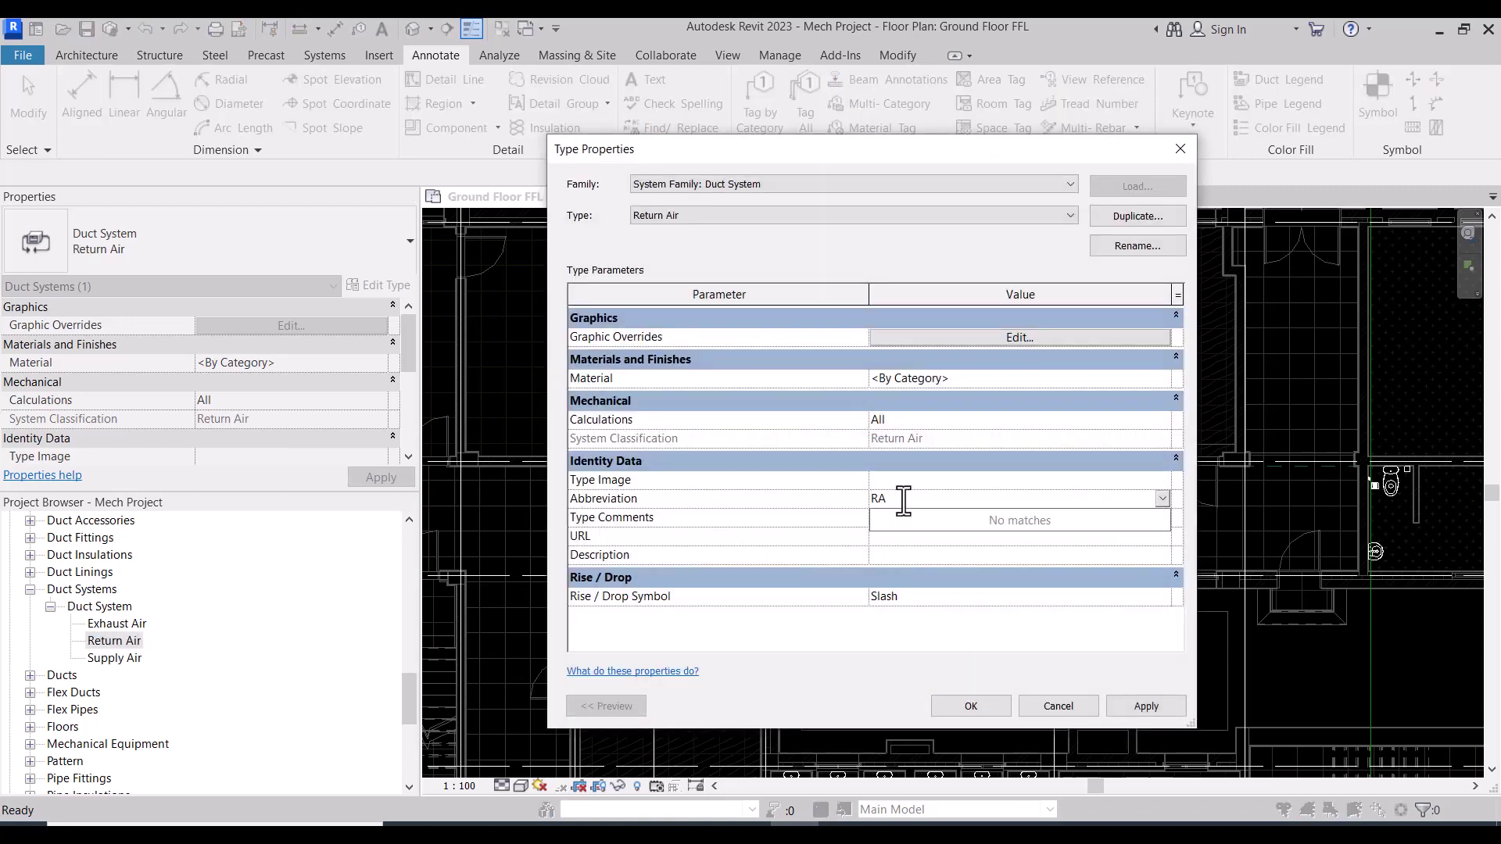
{"action": "left_click", "coordinate": [977, 708]}
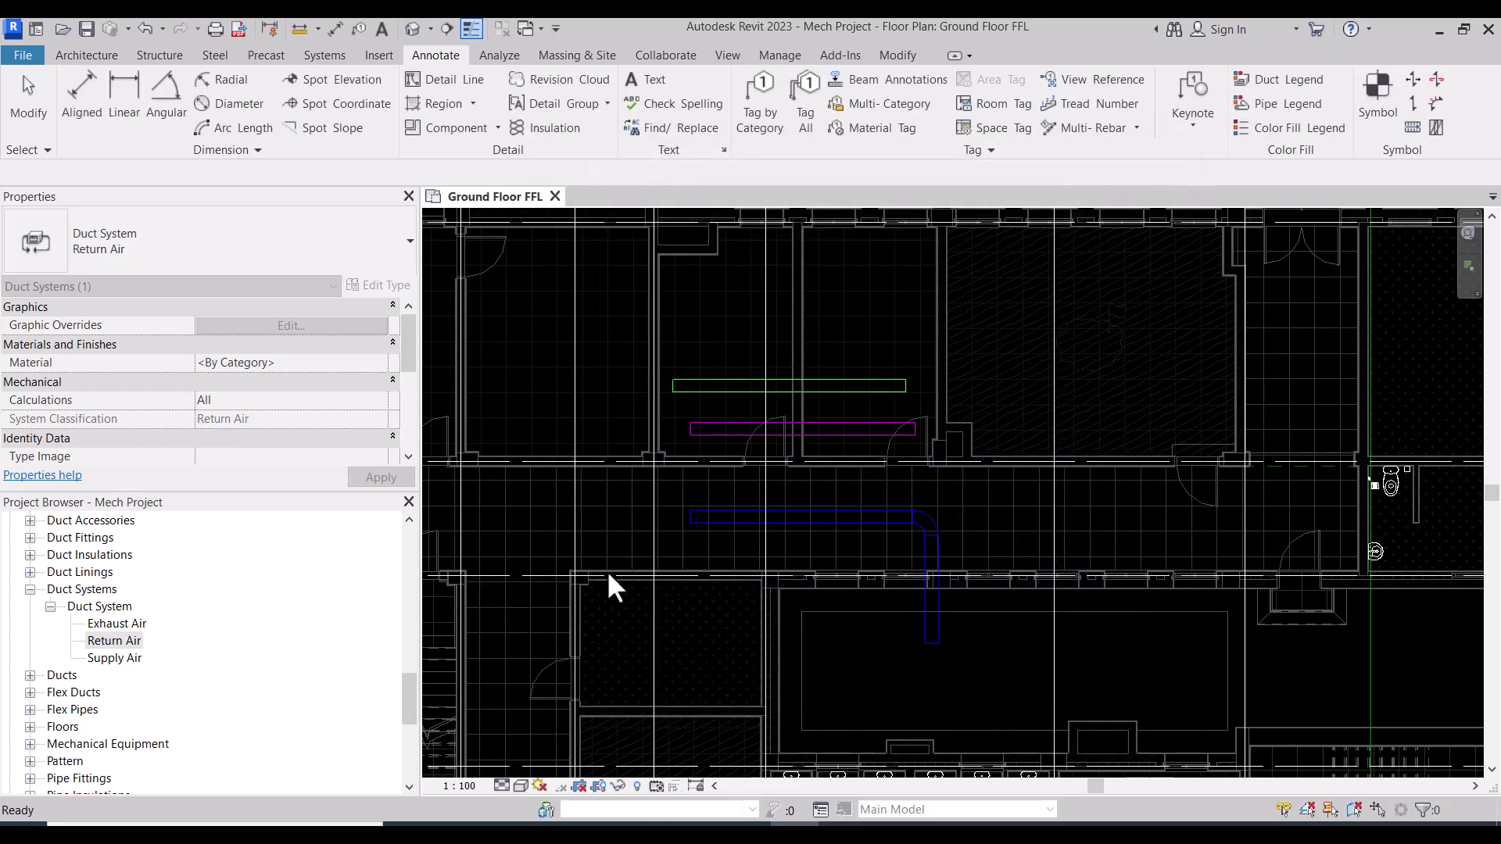
Step: Change the Exhaust Air duct system's abbreviation to EAD and save it
{"action": "double_click", "coordinate": [125, 623]}
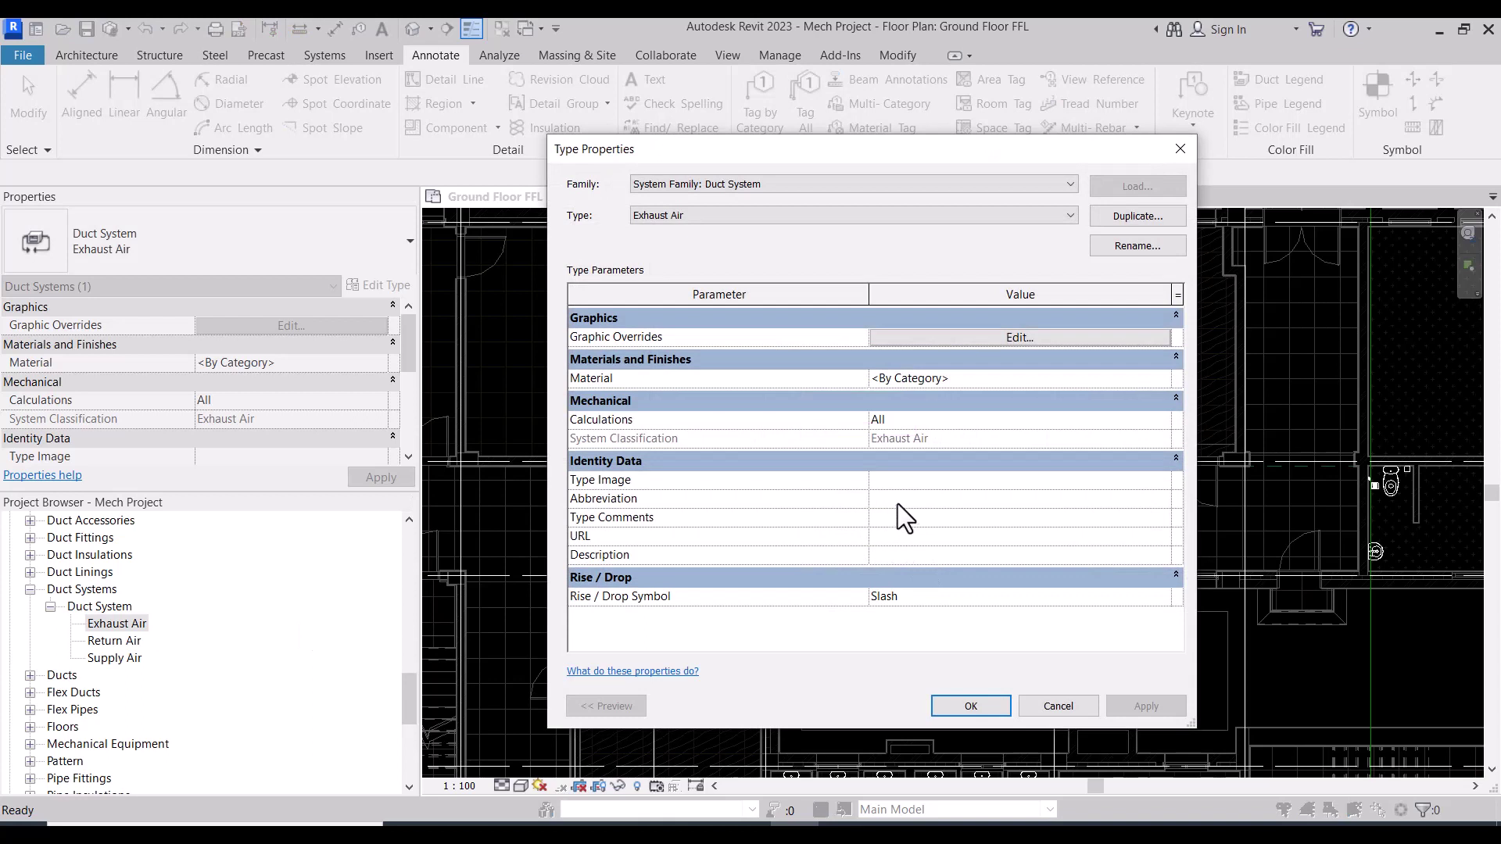
{"action": "left_click", "coordinate": [897, 504]}
{"action": "type", "text": "EAD"}
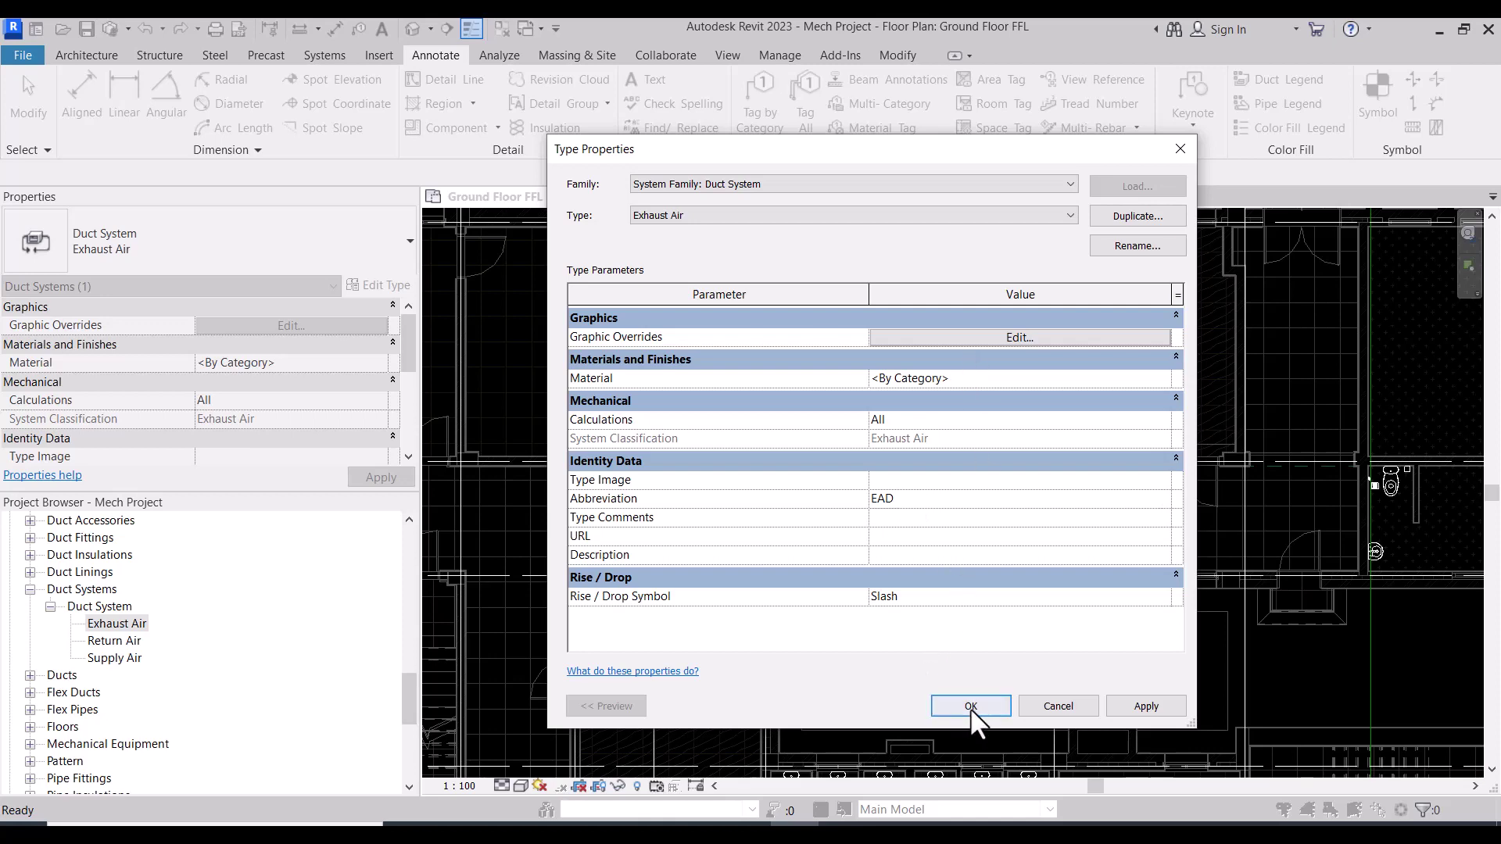
{"action": "left_click", "coordinate": [967, 707]}
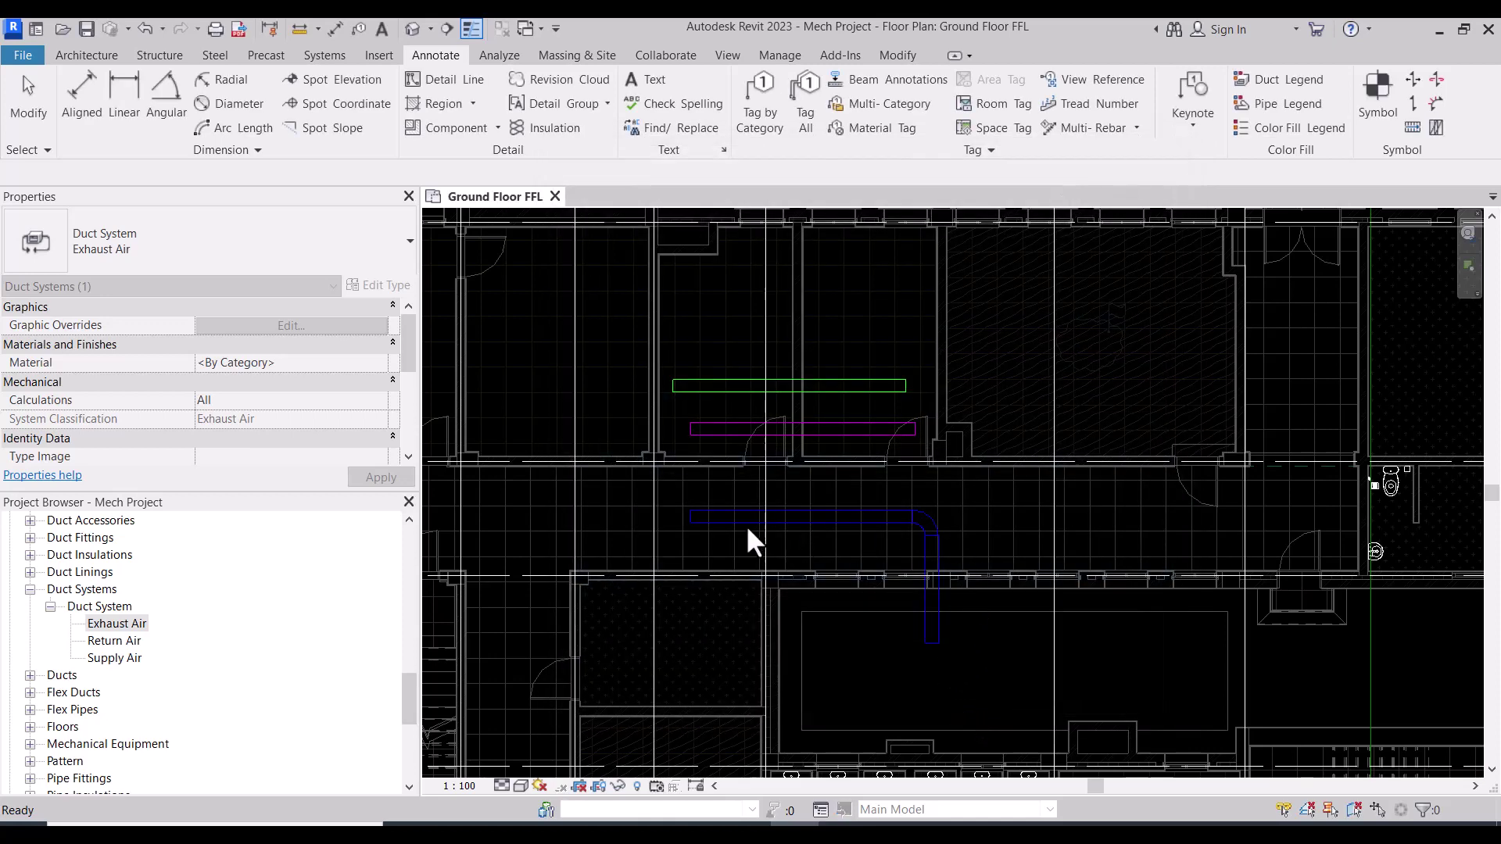
{"action": "scroll", "coordinate": [715, 510], "scroll_direction": "up", "scroll_amount": 2}
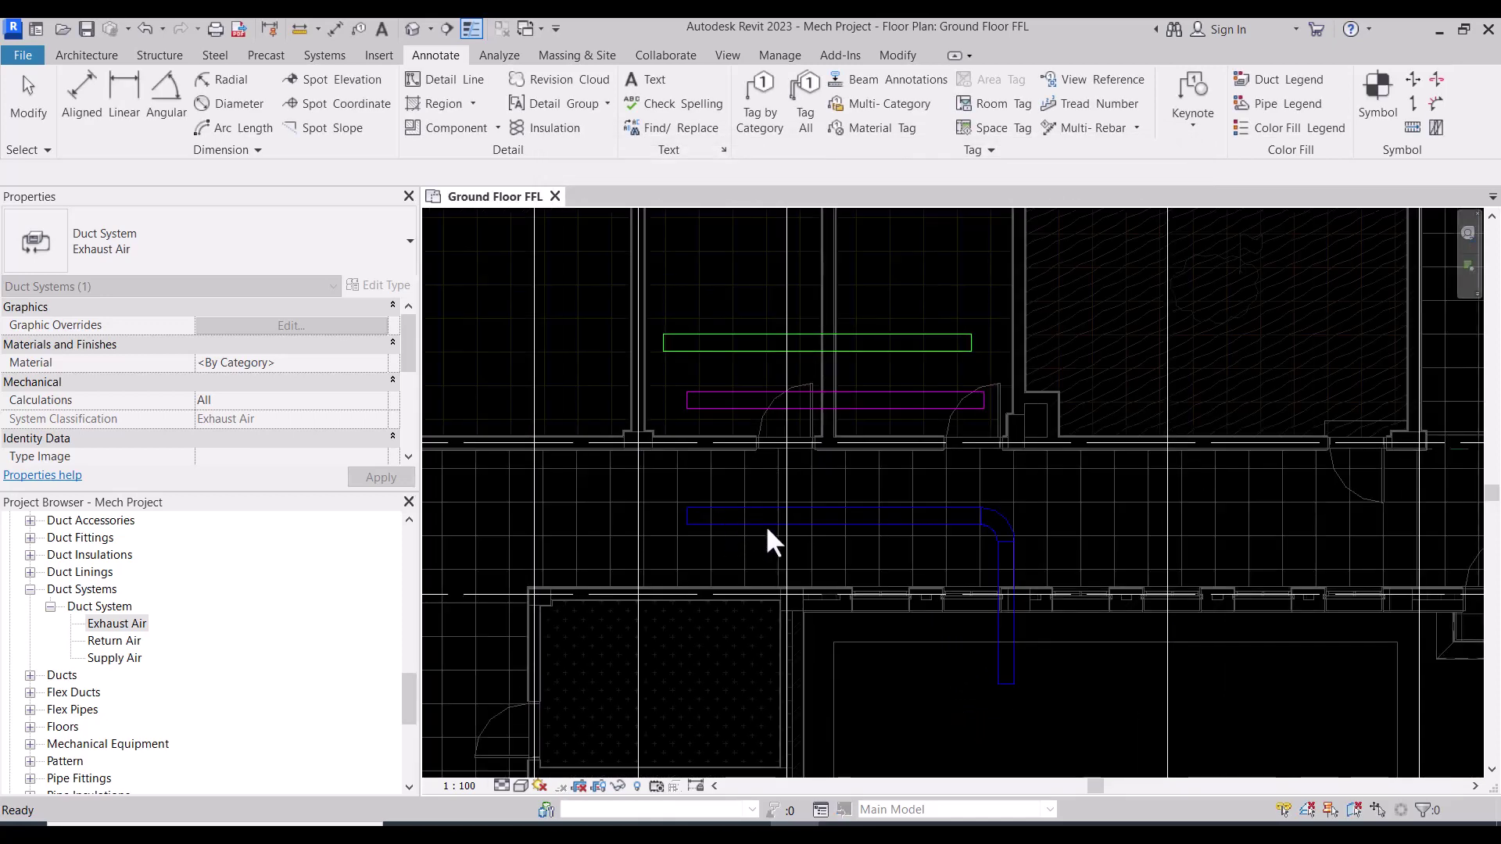
Step: Duplicate the Supply Air duct system type as Supply Air 2
{"action": "left_click", "coordinate": [114, 658]}
{"action": "right_click", "coordinate": [115, 659]}
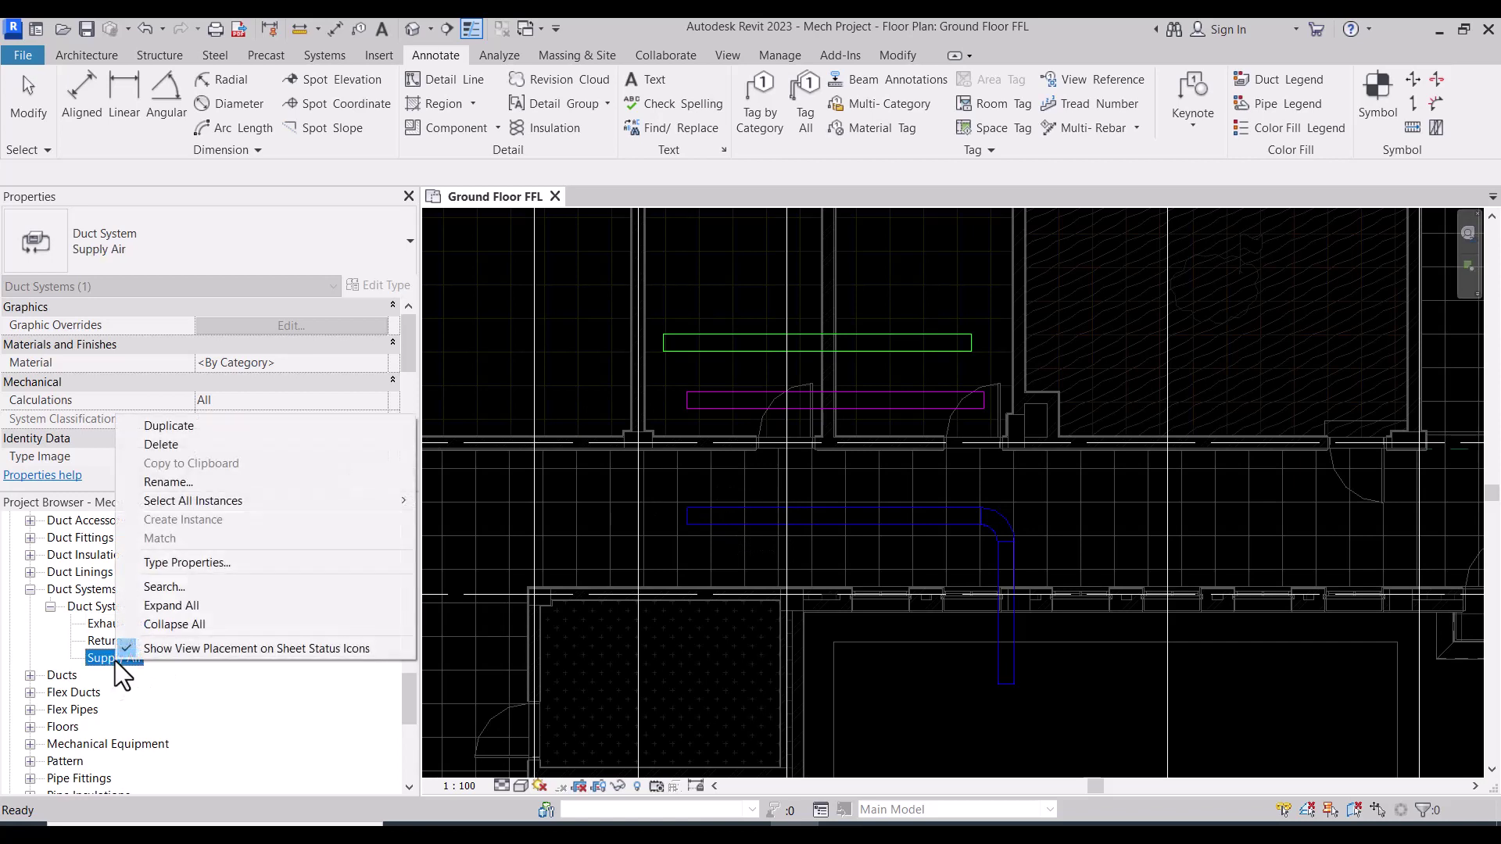
{"action": "left_click", "coordinate": [194, 428]}
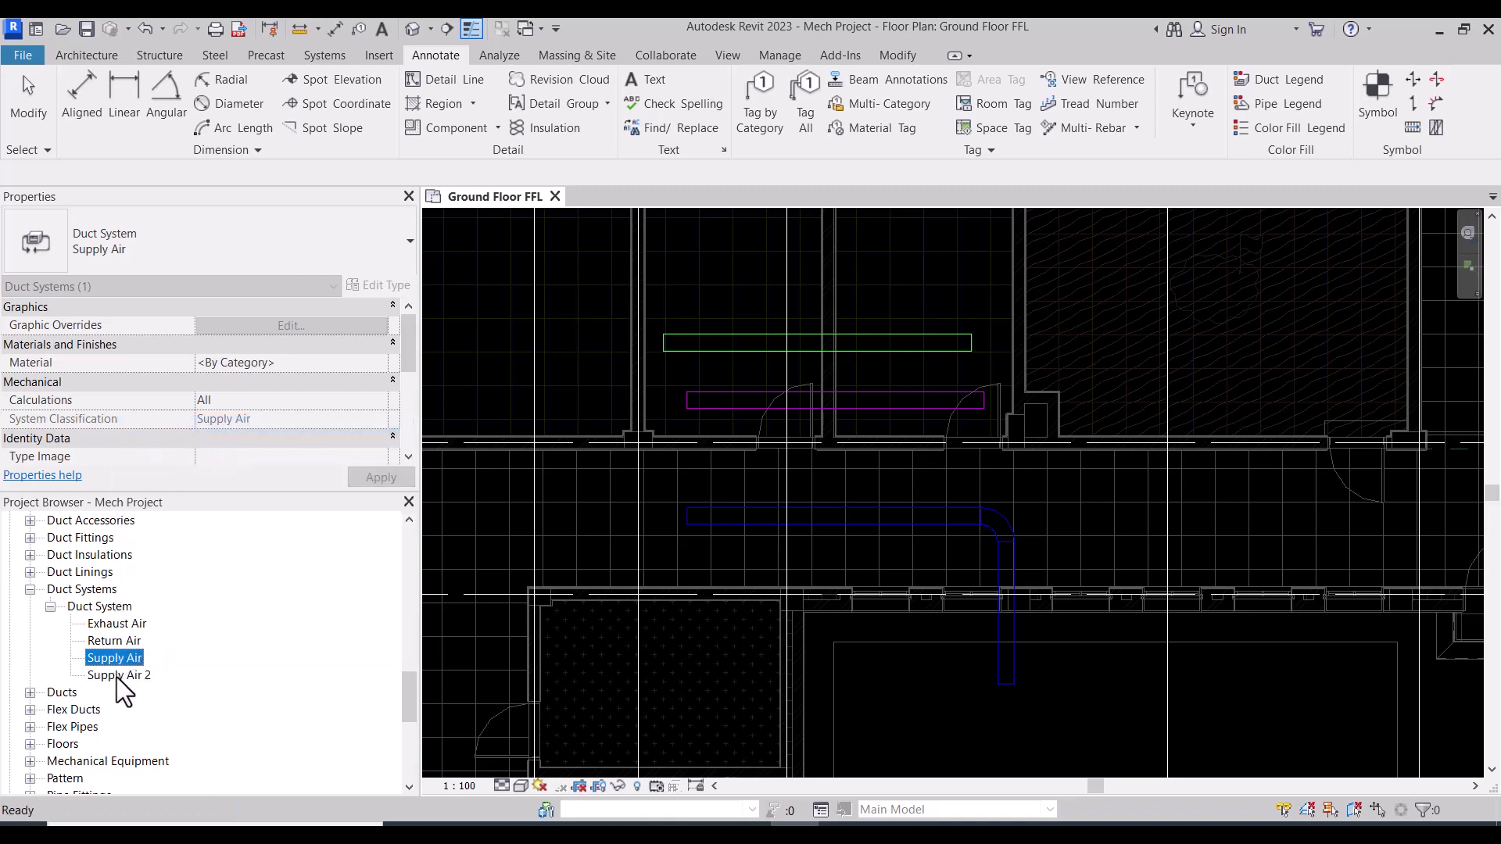
Step: Rename Supply Air 2 to Fresh Air and open its type properties
{"action": "left_click", "coordinate": [114, 676]}
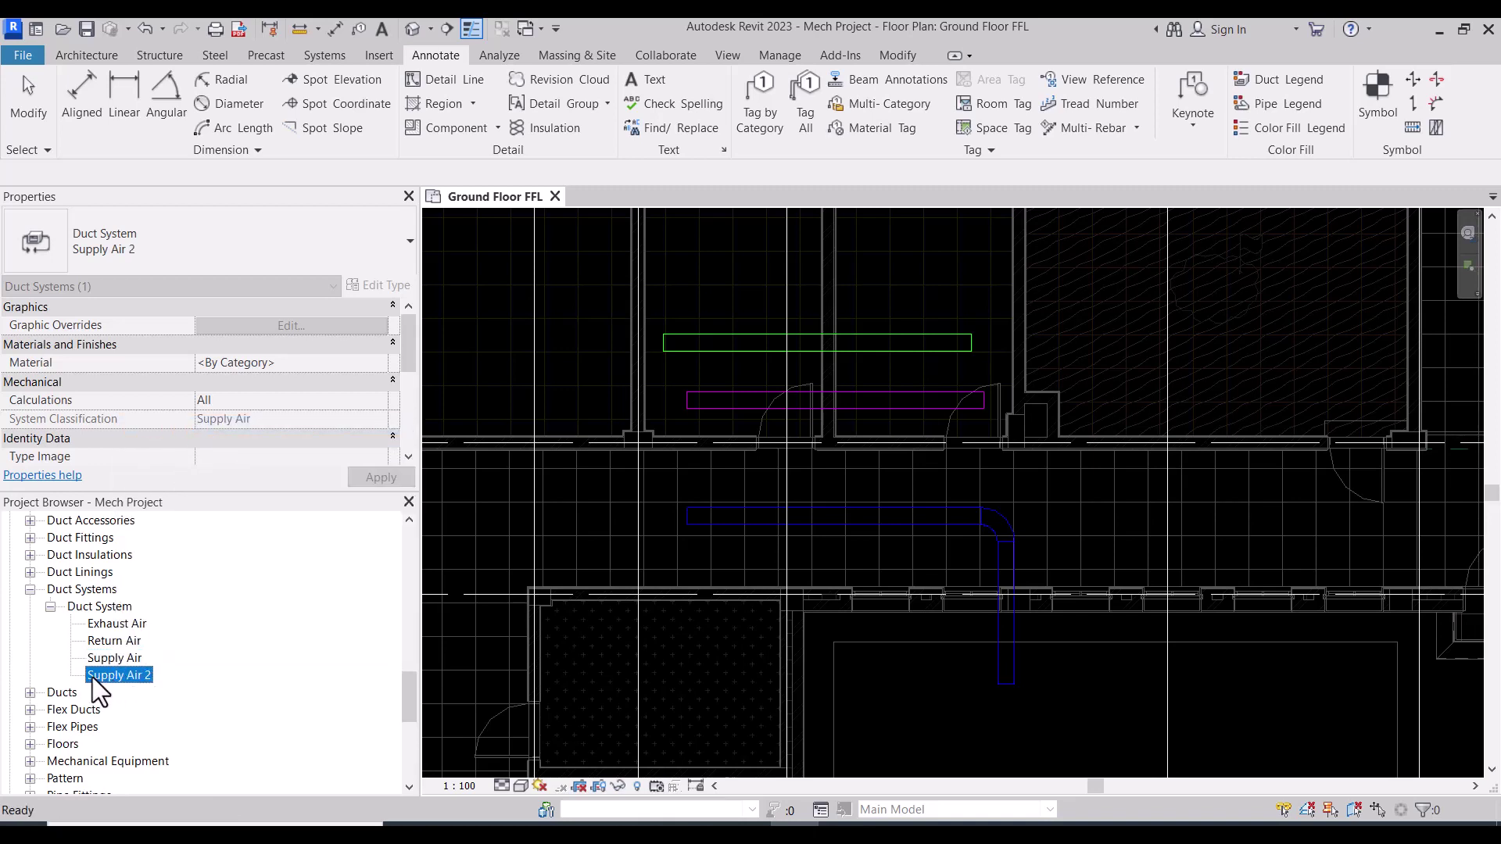
{"action": "right_click", "coordinate": [142, 678]}
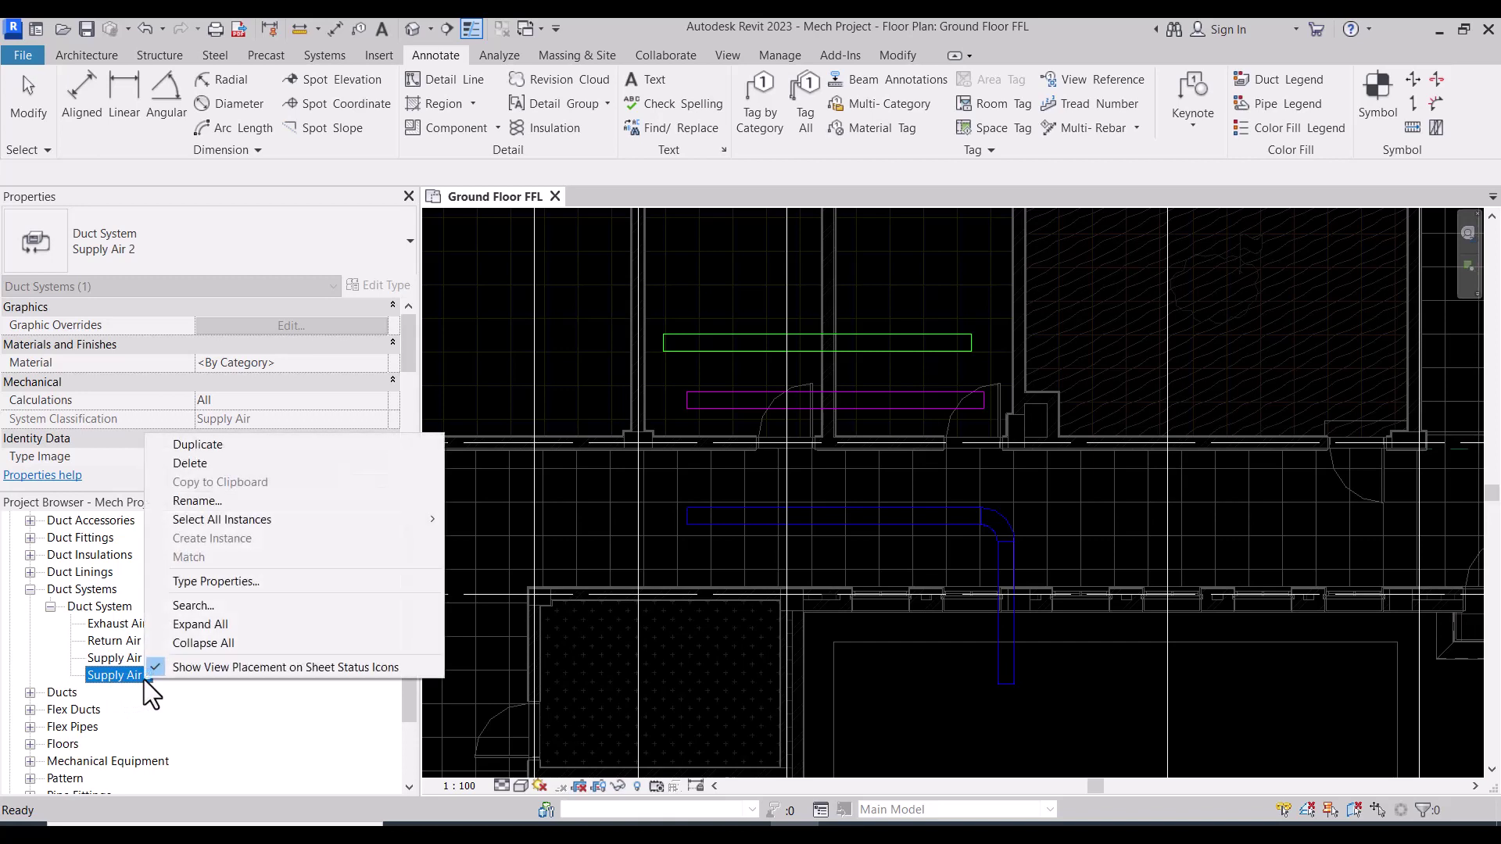
{"action": "left_click", "coordinate": [200, 501]}
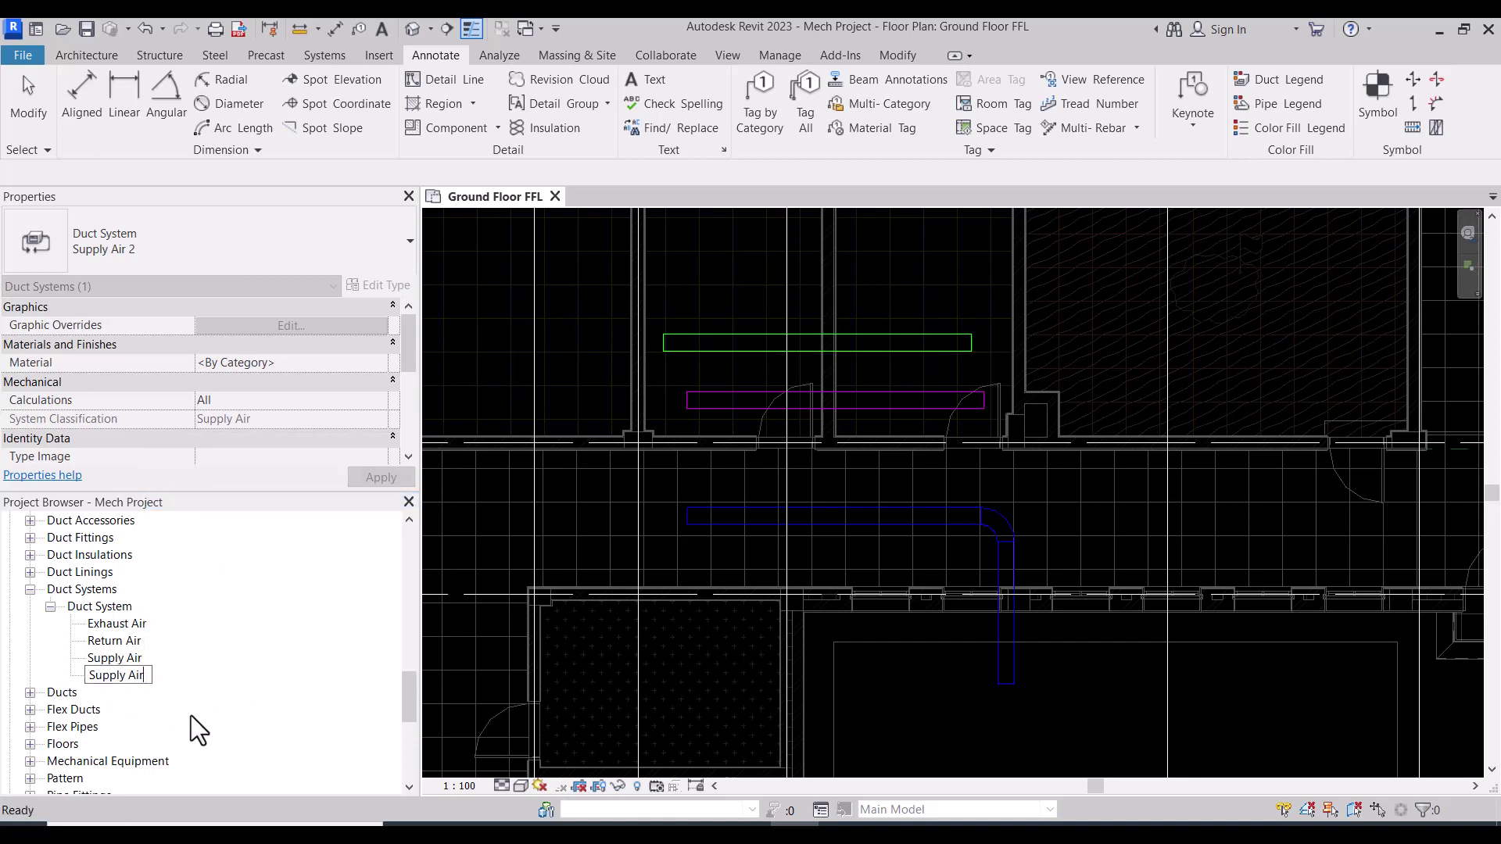
{"action": "left_click_drag", "start_coordinate": [126, 675], "coordinate": [89, 676]}
{"action": "type", "text": "Fresh"}
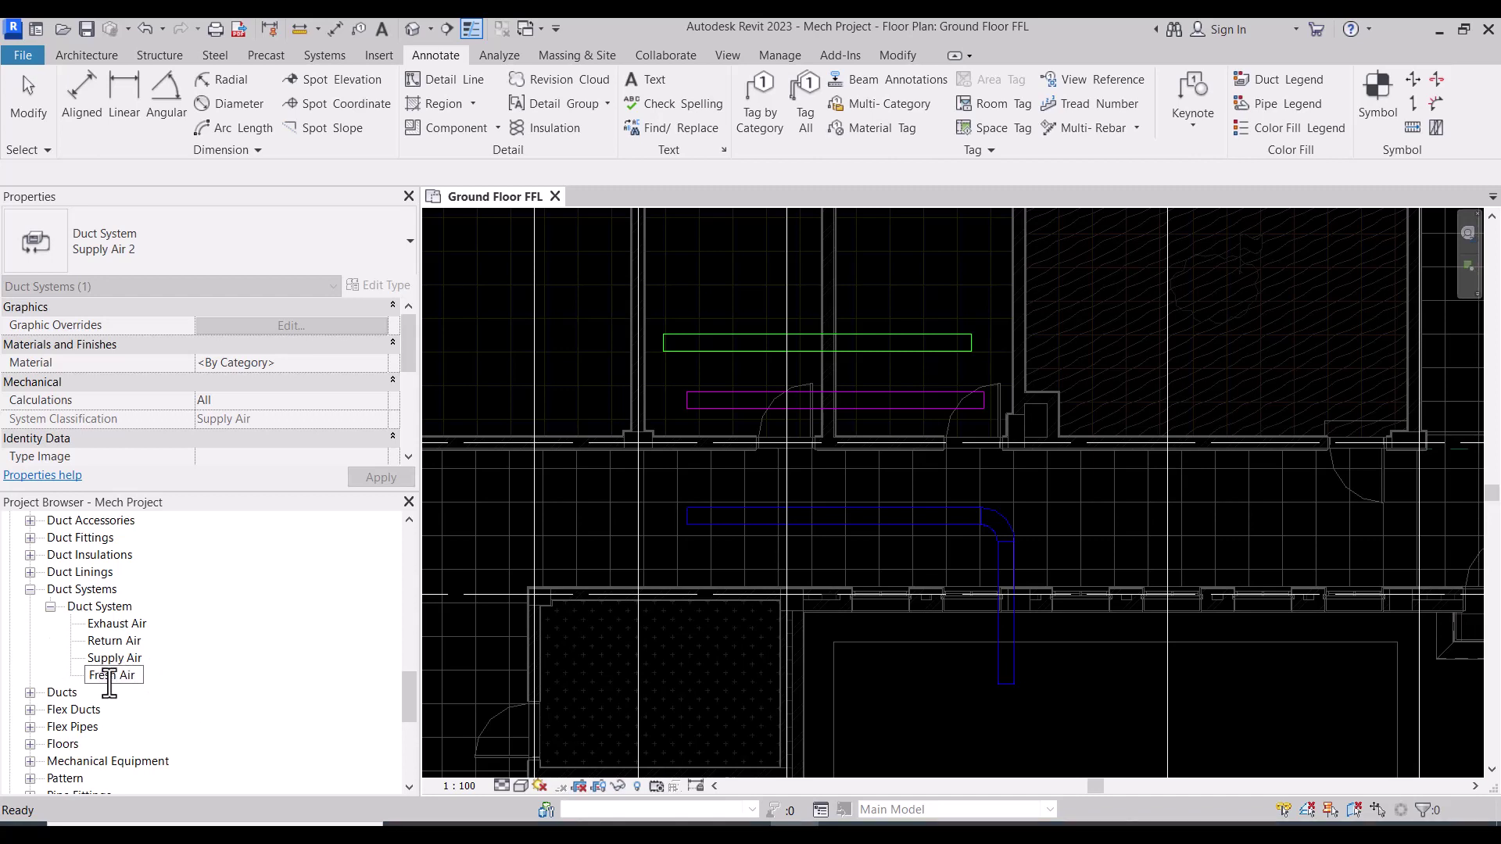
{"action": "key", "text": "Return"}
{"action": "double_click", "coordinate": [109, 641]}
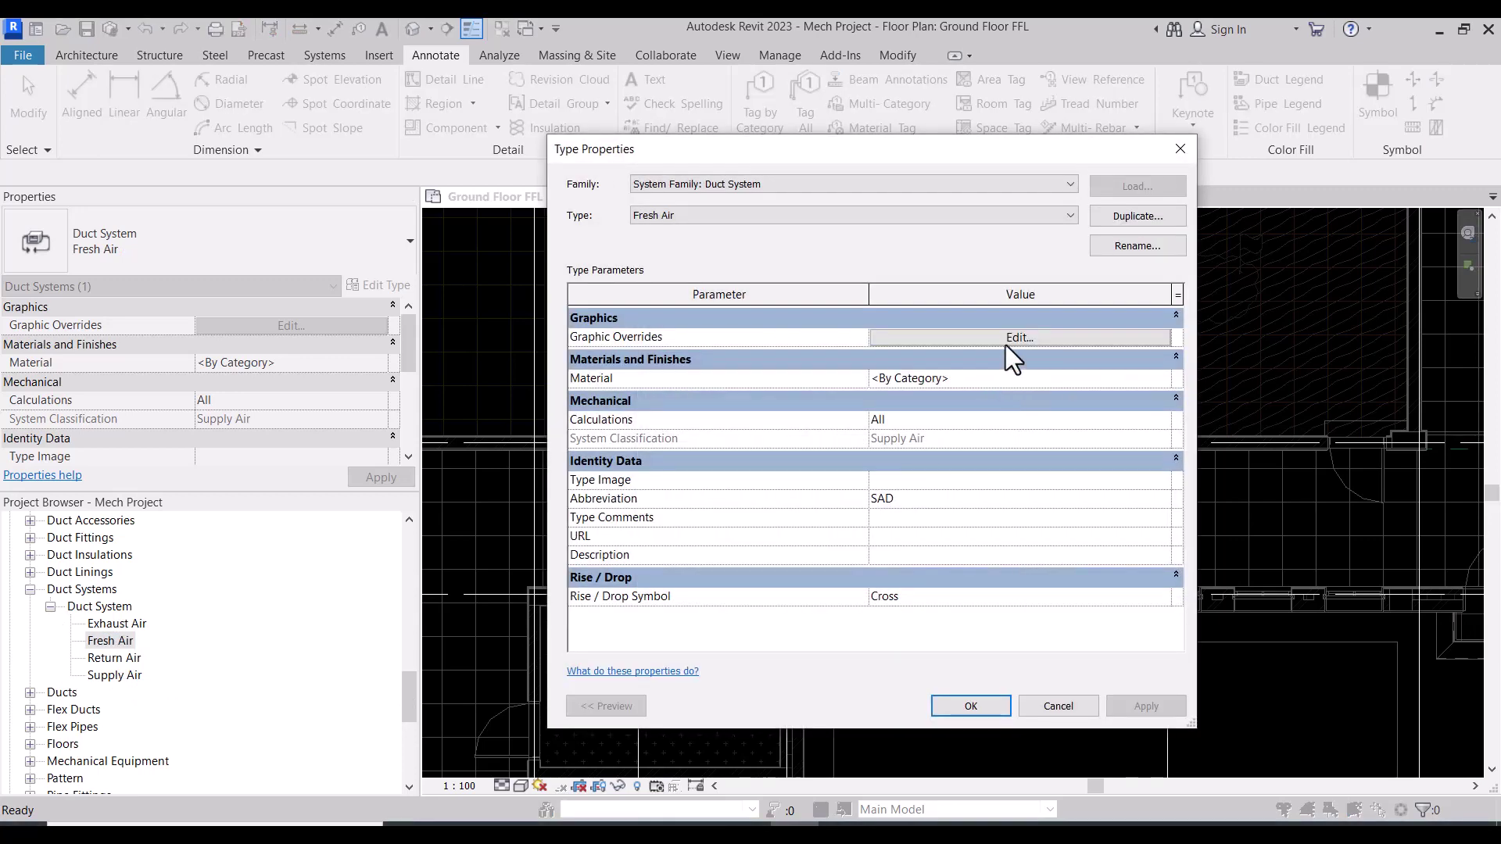
Step: Override the Fresh Air line colour to orange (RGB 255-128-000)
{"action": "left_click", "coordinate": [1005, 339]}
{"action": "left_click", "coordinate": [830, 430]}
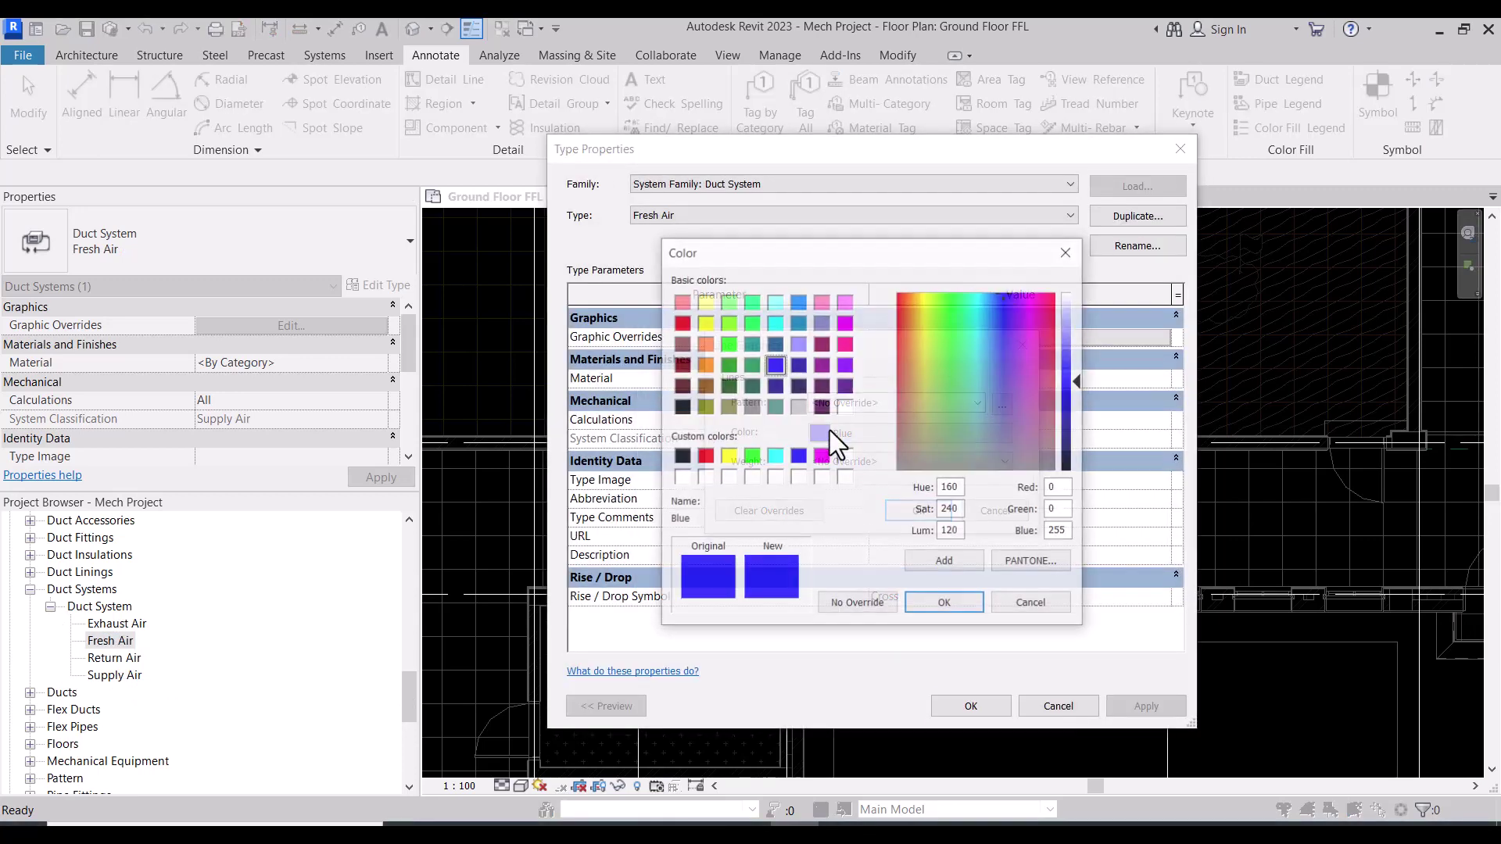
{"action": "left_click", "coordinate": [706, 369]}
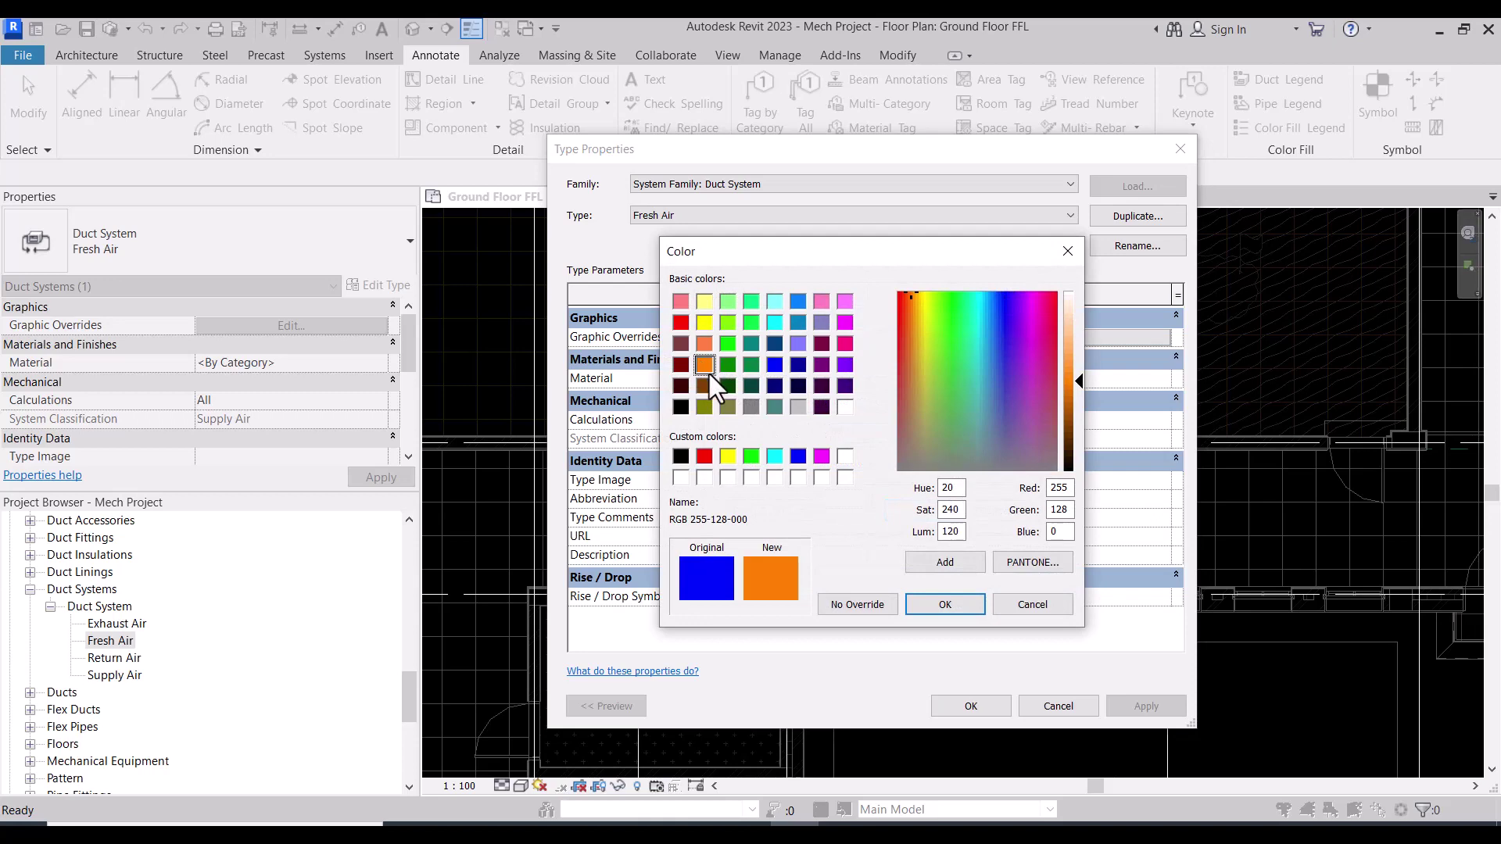
{"action": "left_click", "coordinate": [947, 605]}
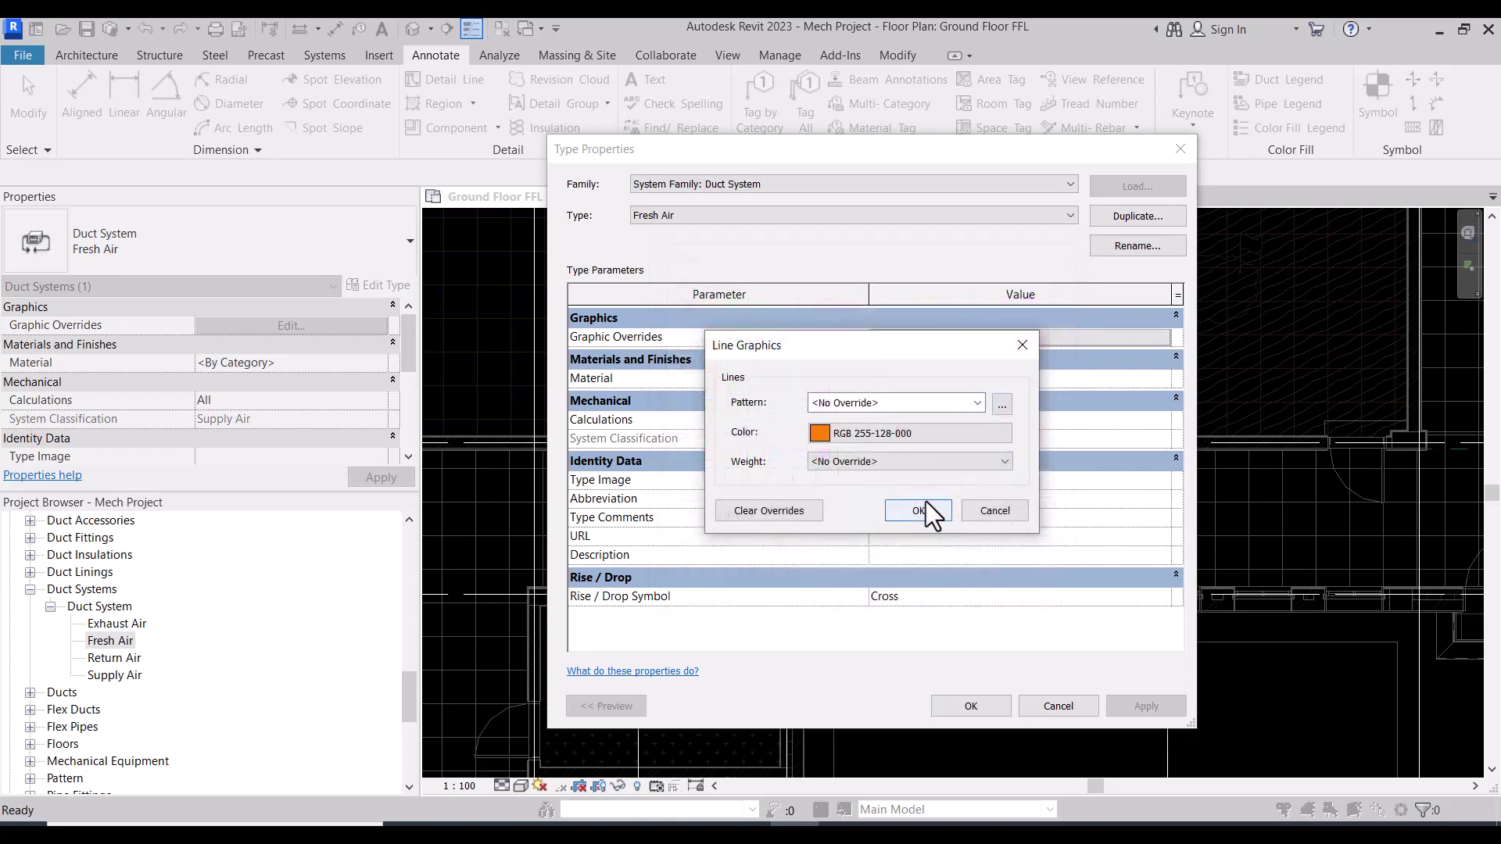
{"action": "left_click", "coordinate": [925, 508]}
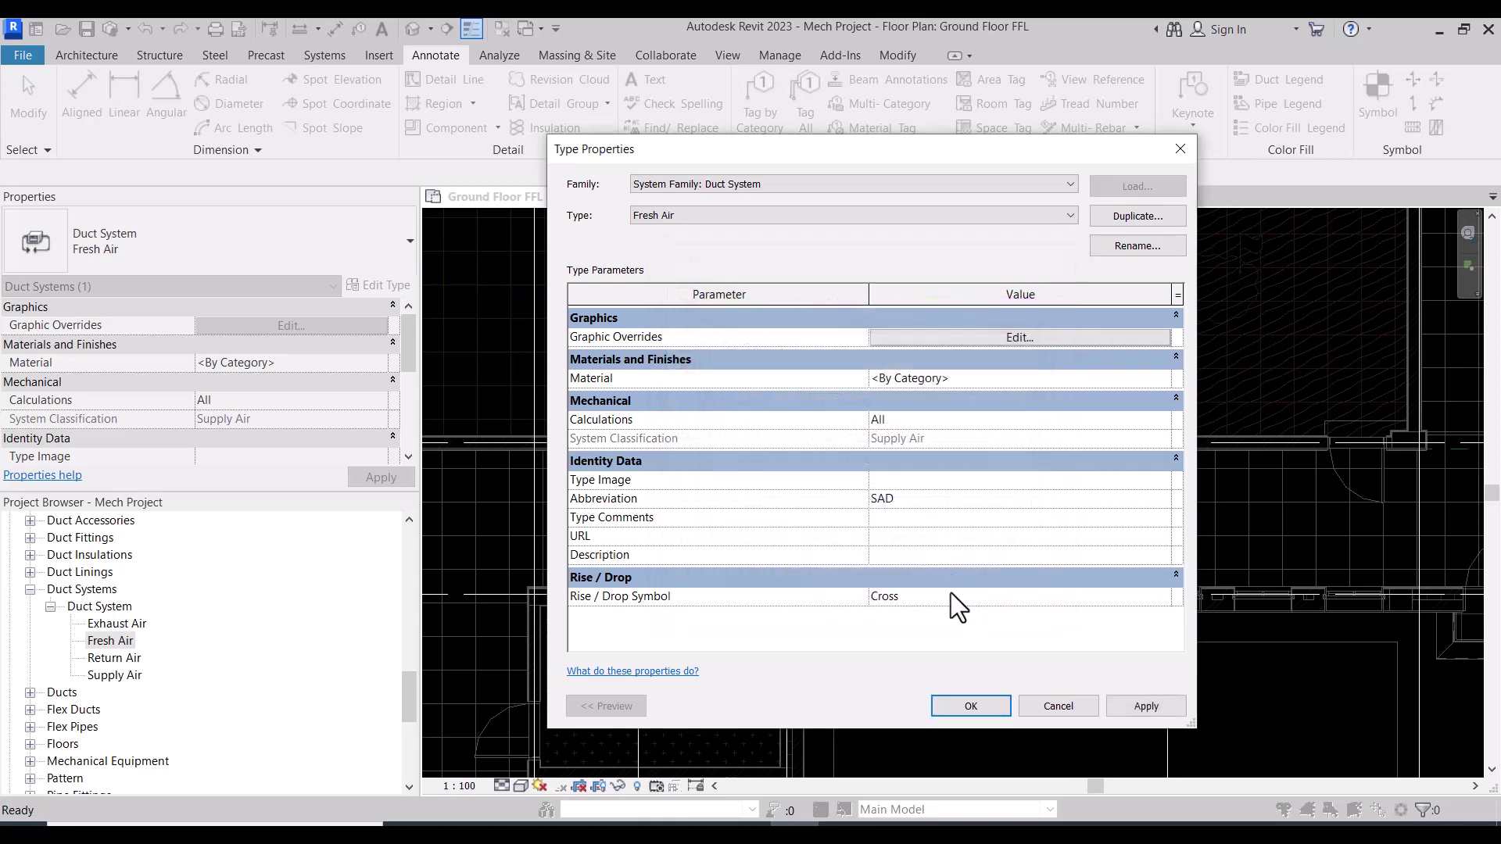
Step: Change the Fresh Air abbreviation from SAD to FAD and save the type
{"action": "left_click", "coordinate": [903, 504]}
{"action": "left_click_drag", "start_coordinate": [877, 498], "coordinate": [860, 499]}
{"action": "type", "text": "F"}
{"action": "left_click", "coordinate": [942, 703]}
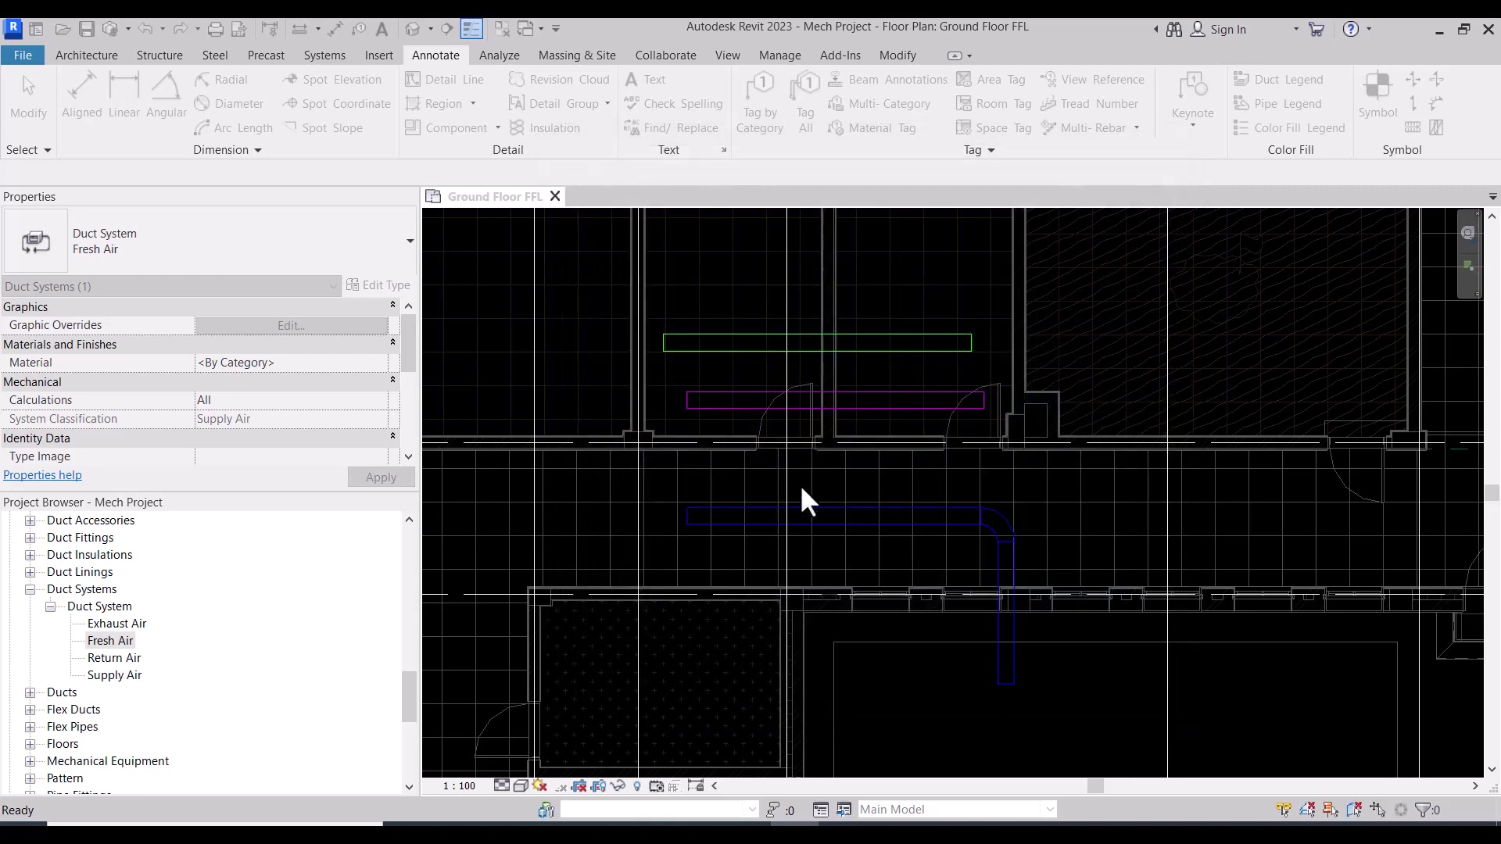
Step: Start the Duct tool, dismiss the save reminder, and set System Type to Fresh Air
{"action": "scroll", "coordinate": [753, 407], "scroll_direction": "down", "scroll_amount": 2}
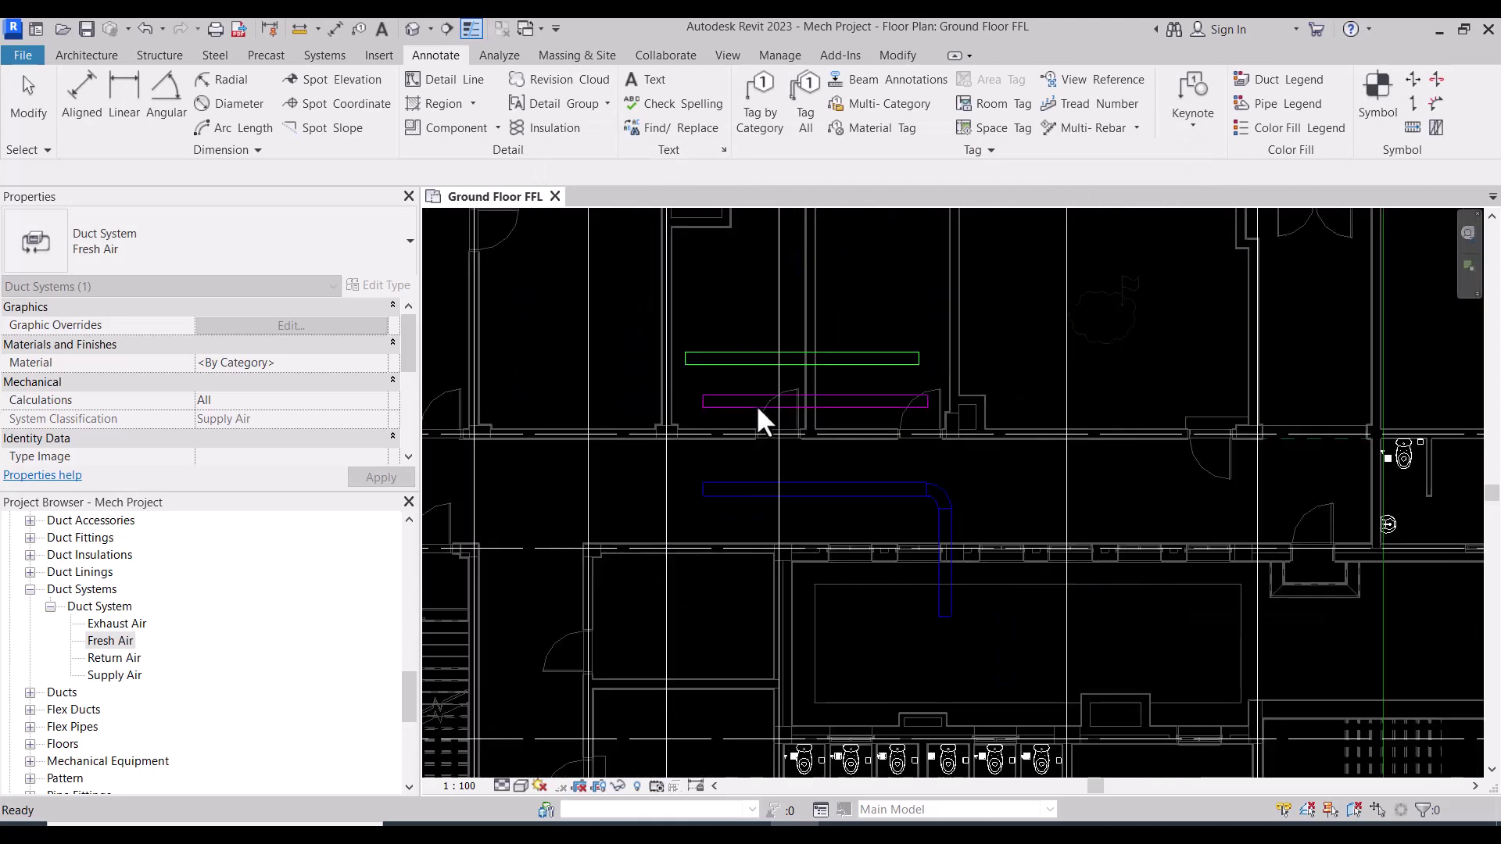
{"action": "left_click", "coordinate": [325, 54]}
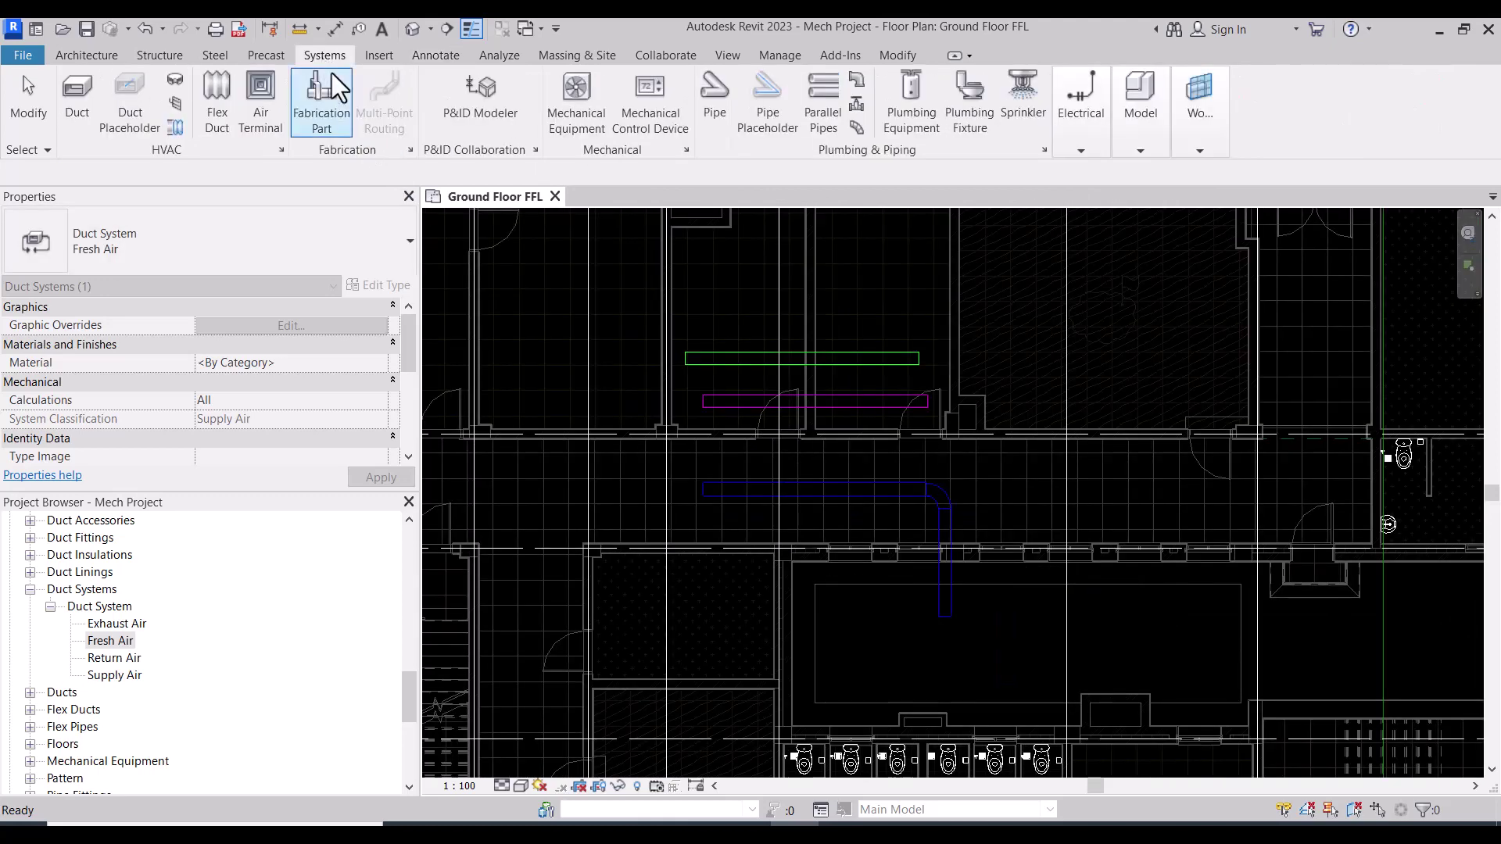
{"action": "left_click", "coordinate": [78, 113]}
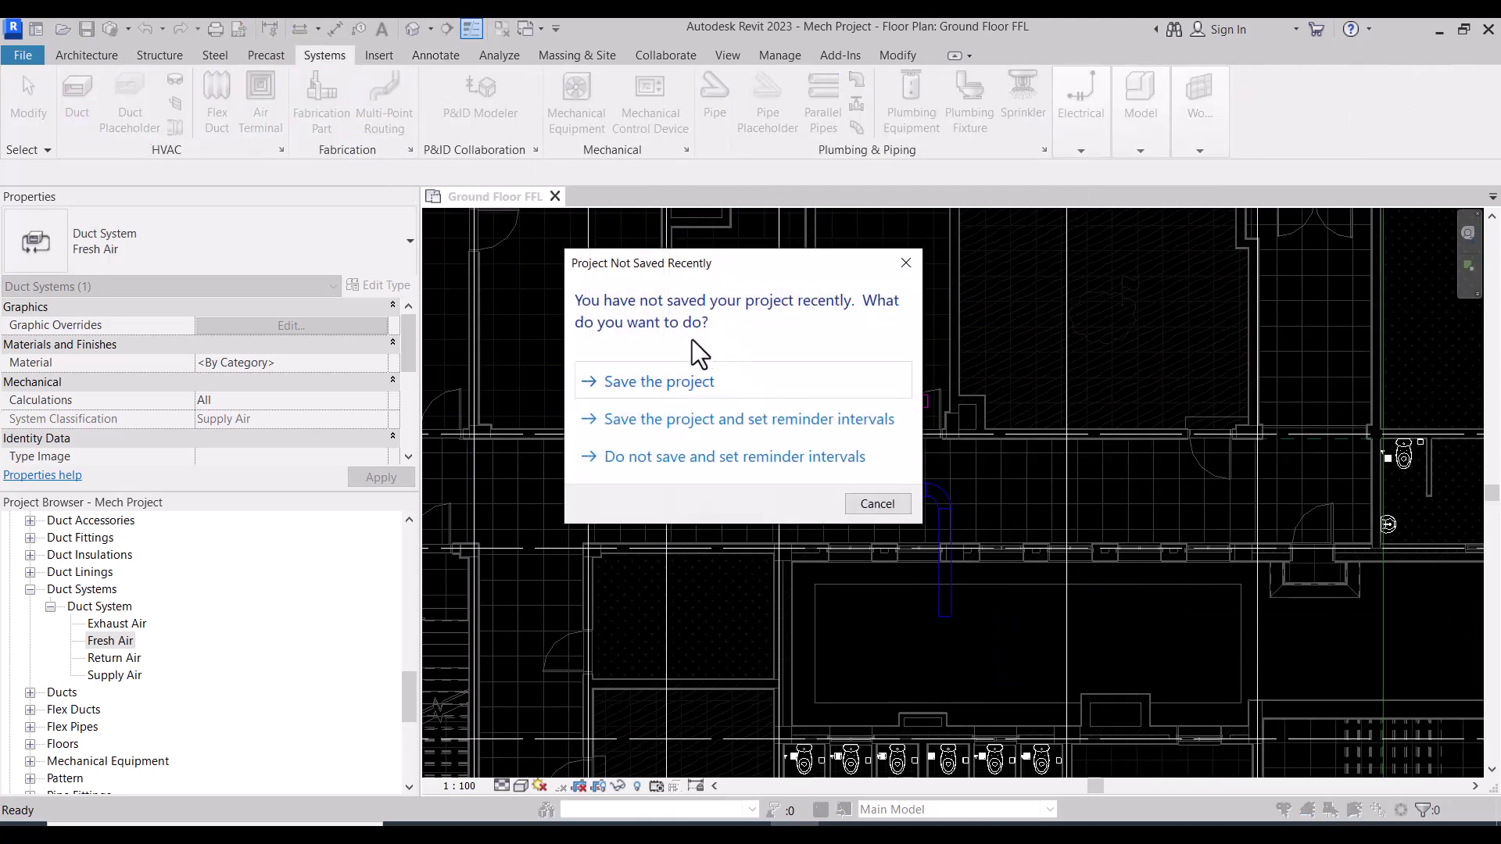
{"action": "left_click", "coordinate": [909, 260]}
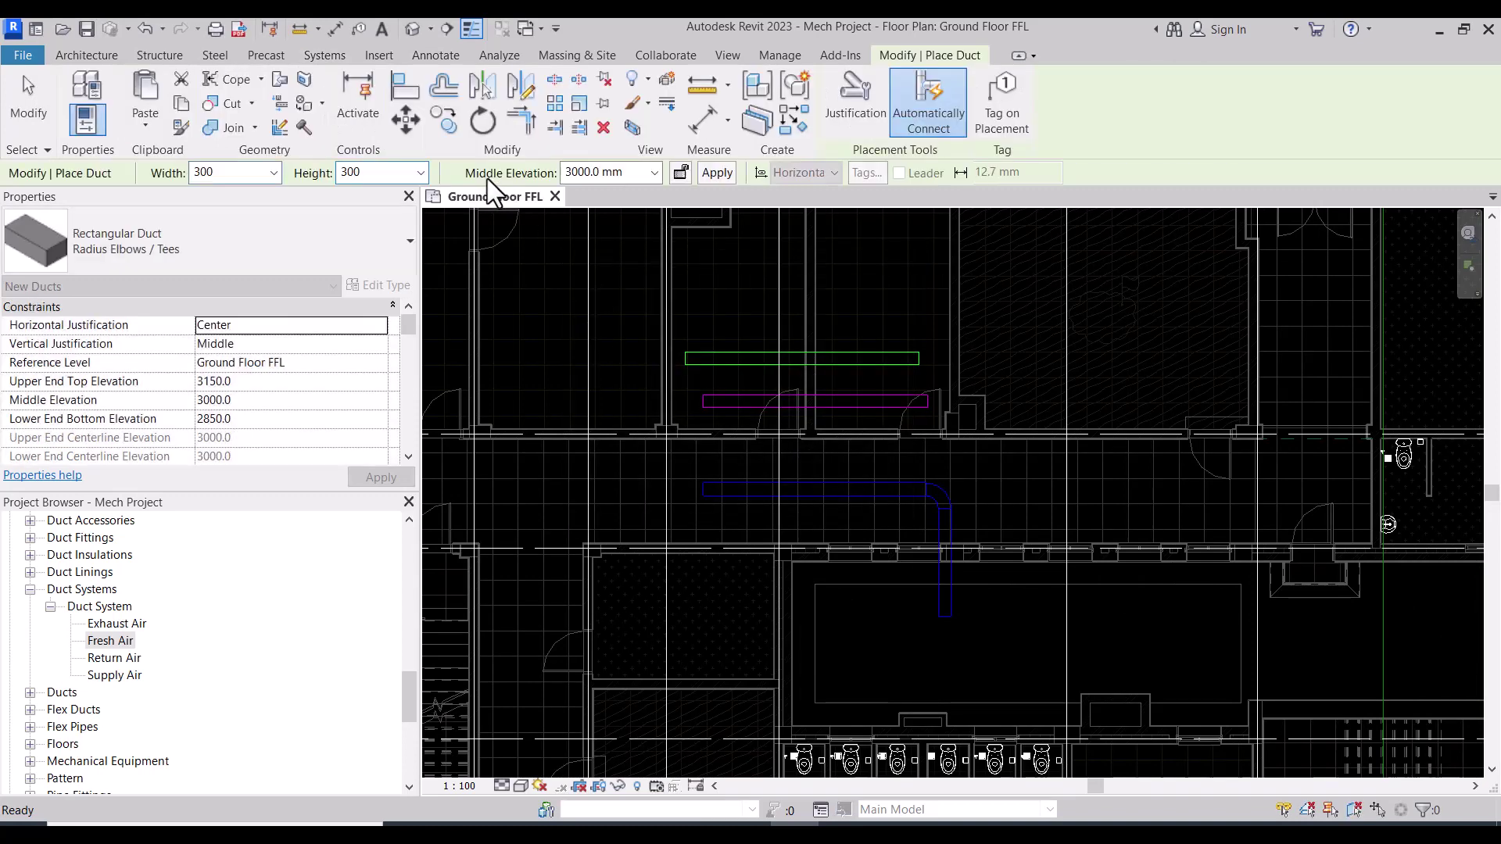
{"action": "scroll", "coordinate": [340, 396], "scroll_direction": "down", "scroll_amount": 3}
{"action": "scroll", "coordinate": [340, 395], "scroll_direction": "down", "scroll_amount": 2}
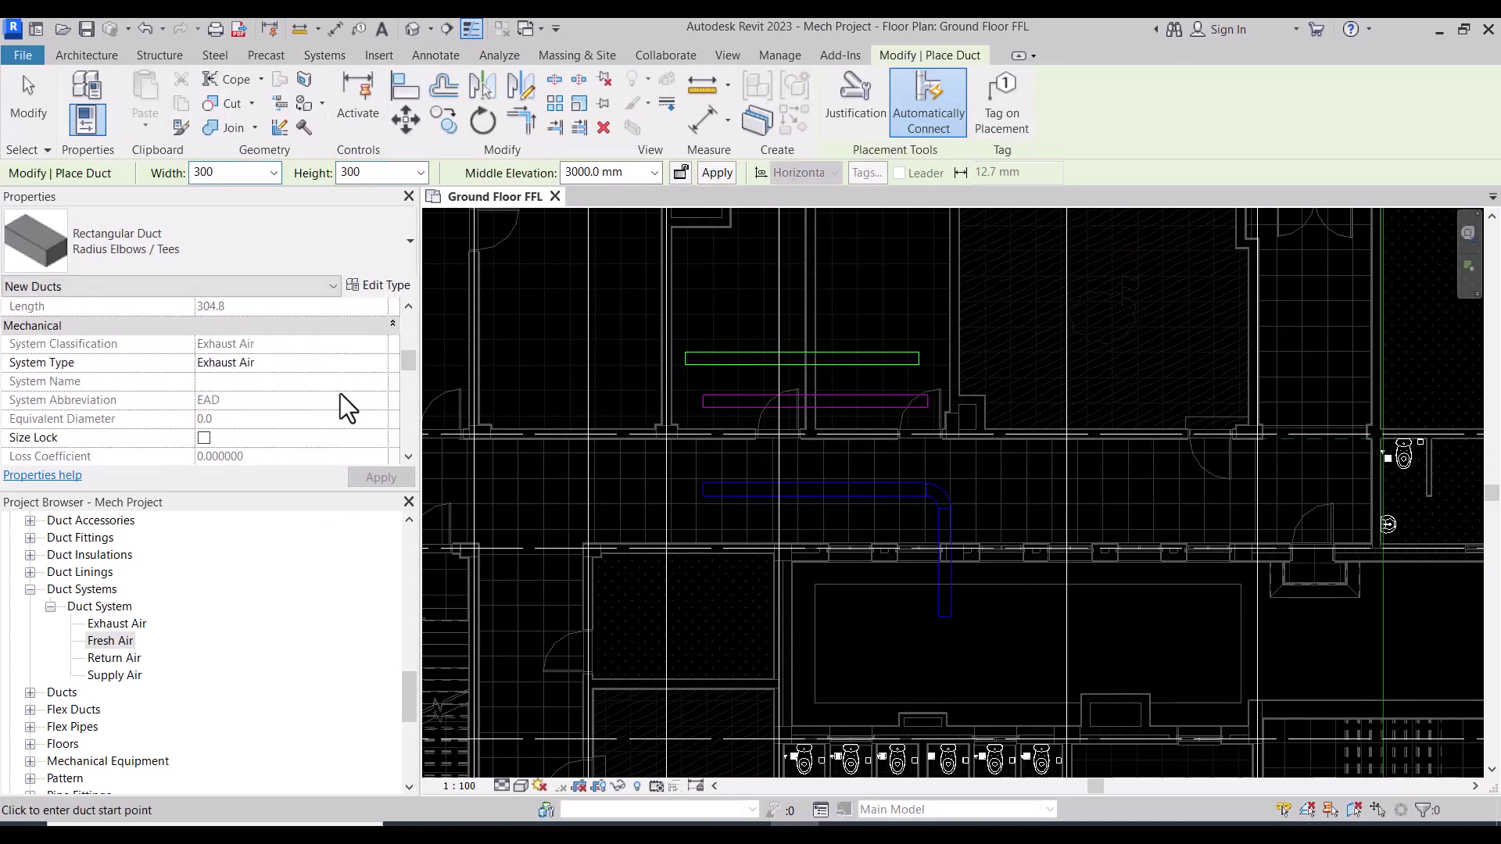
{"action": "left_click", "coordinate": [381, 363]}
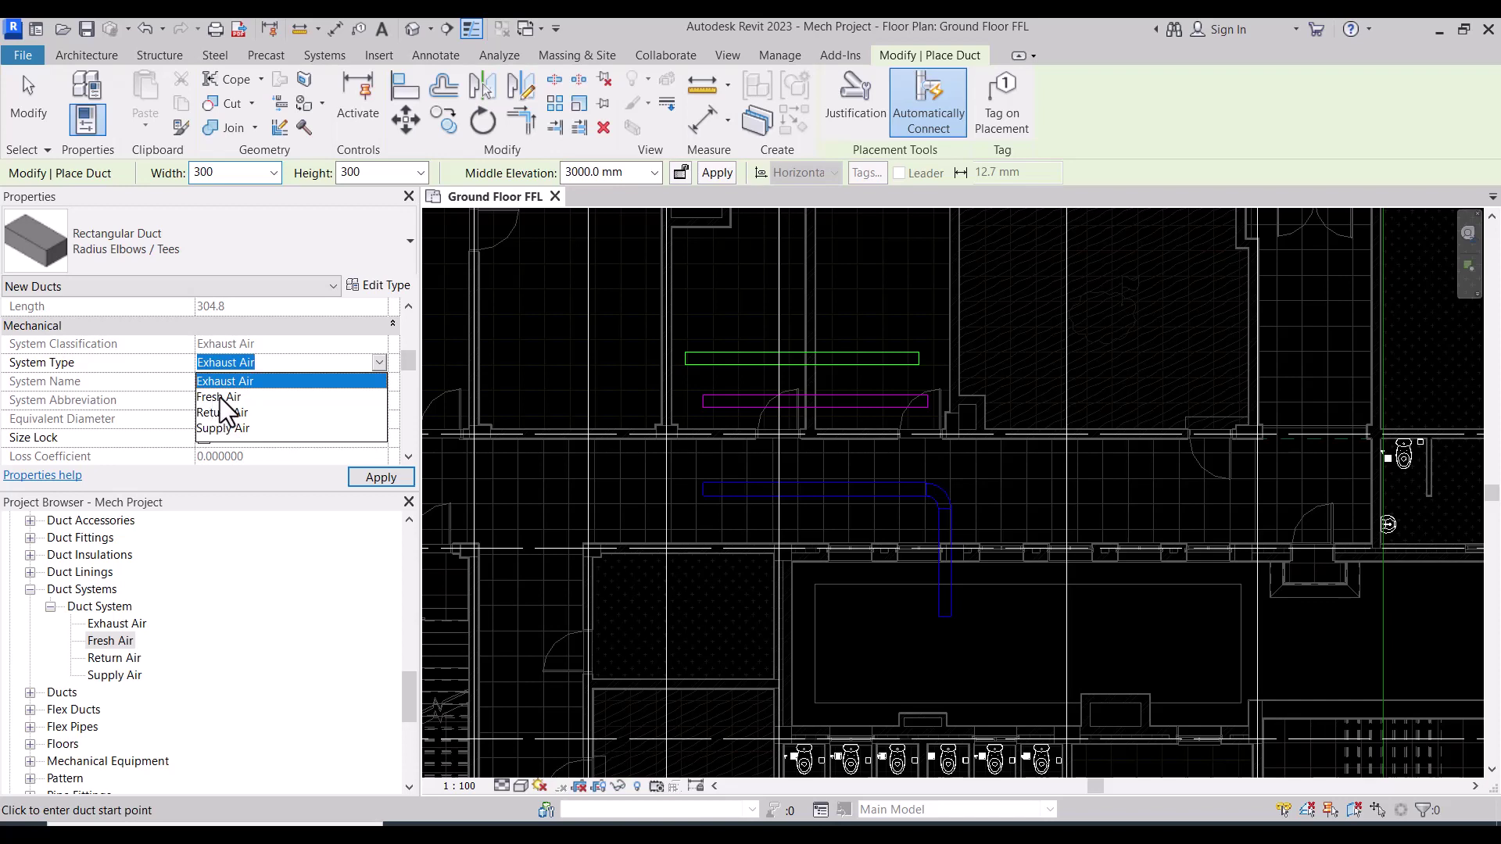
{"action": "left_click", "coordinate": [218, 397]}
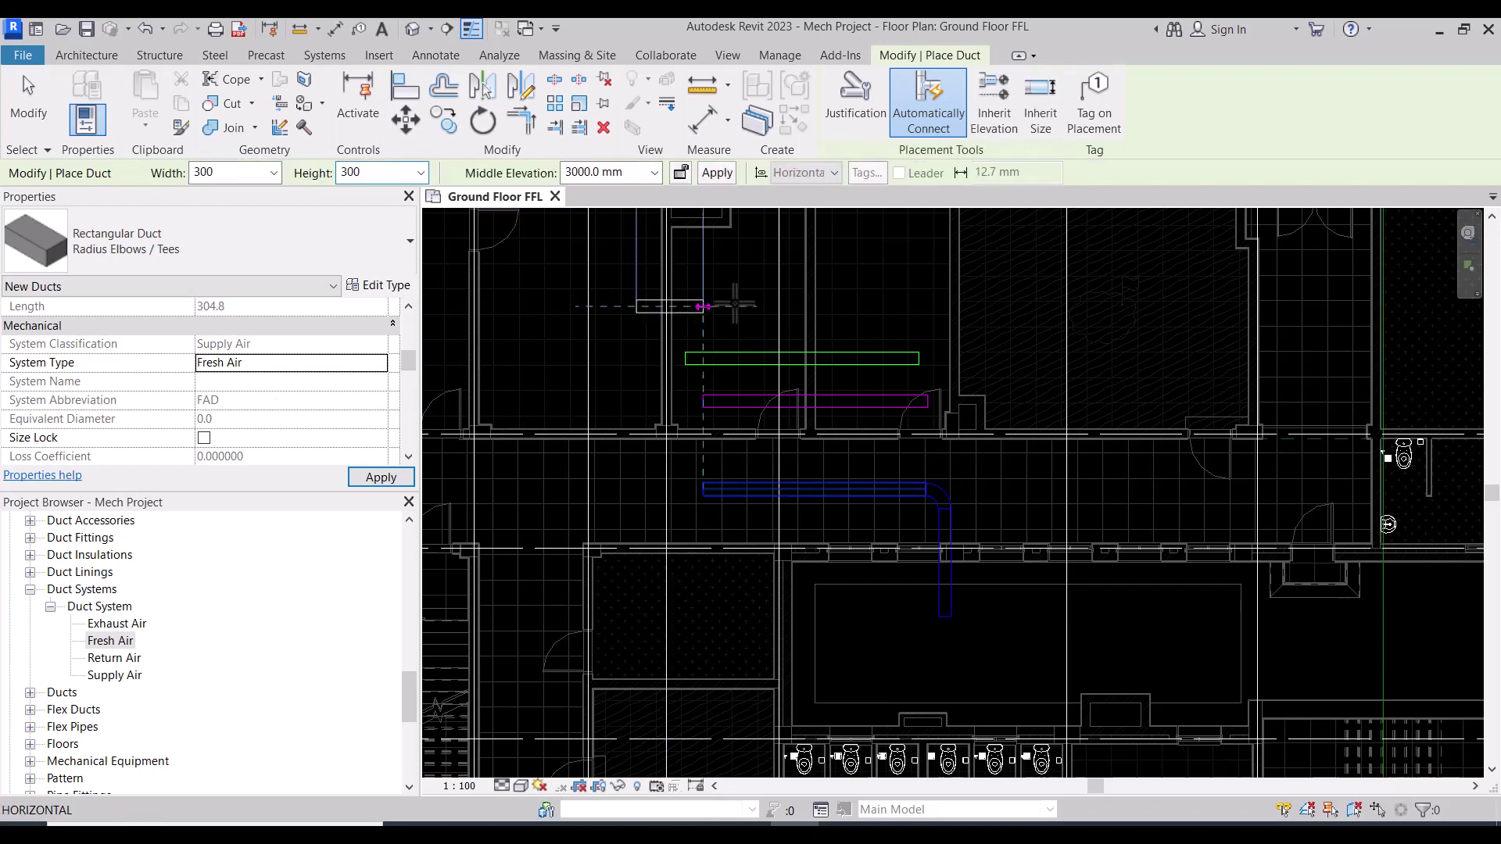
Step: Draw the orange Fresh Air duct near the top of the plan and finish placement
{"action": "left_click", "coordinate": [914, 306]}
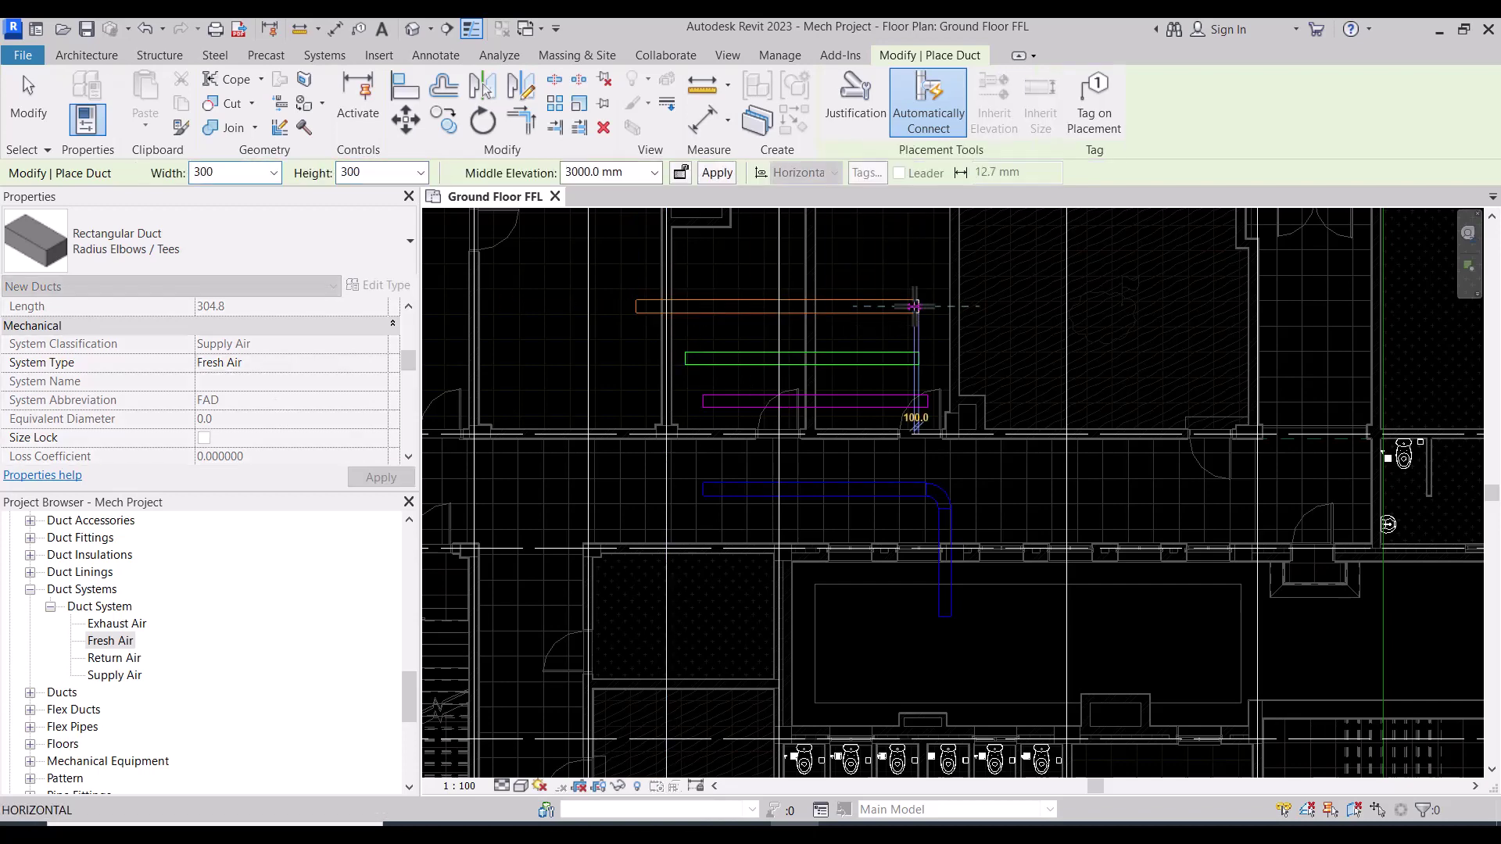
{"action": "key", "text": "Escape"}
{"action": "key", "text": "Escape"}
{"action": "scroll", "coordinate": [808, 318], "scroll_direction": "up", "scroll_amount": 2}
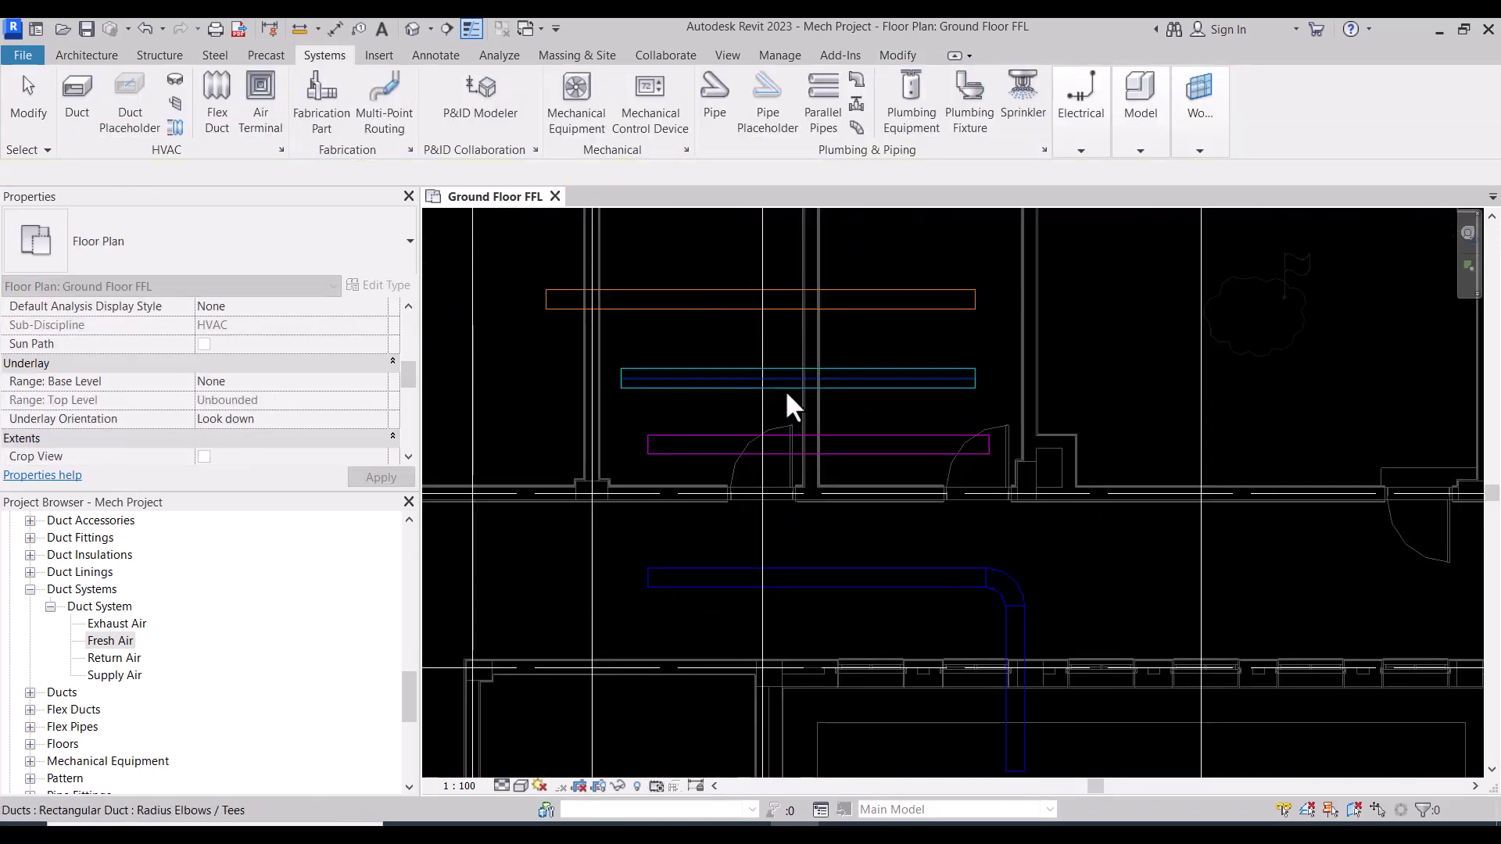
{"action": "scroll", "coordinate": [786, 391], "scroll_direction": "down", "scroll_amount": 2}
{"action": "scroll", "coordinate": [819, 397], "scroll_direction": "up", "scroll_amount": 1}
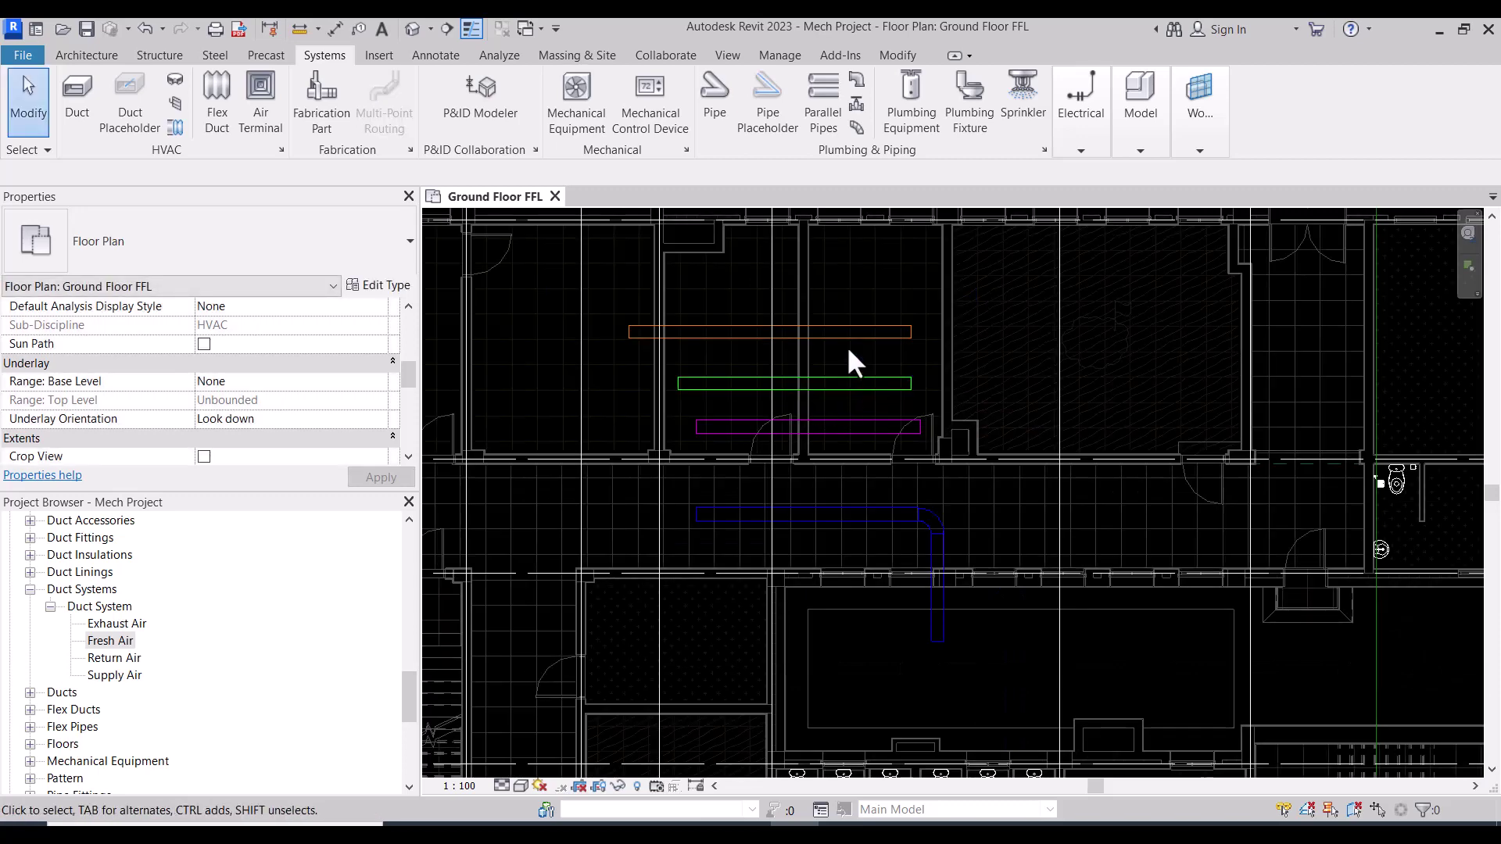
{"action": "scroll", "coordinate": [802, 463], "scroll_direction": "up", "scroll_amount": 1}
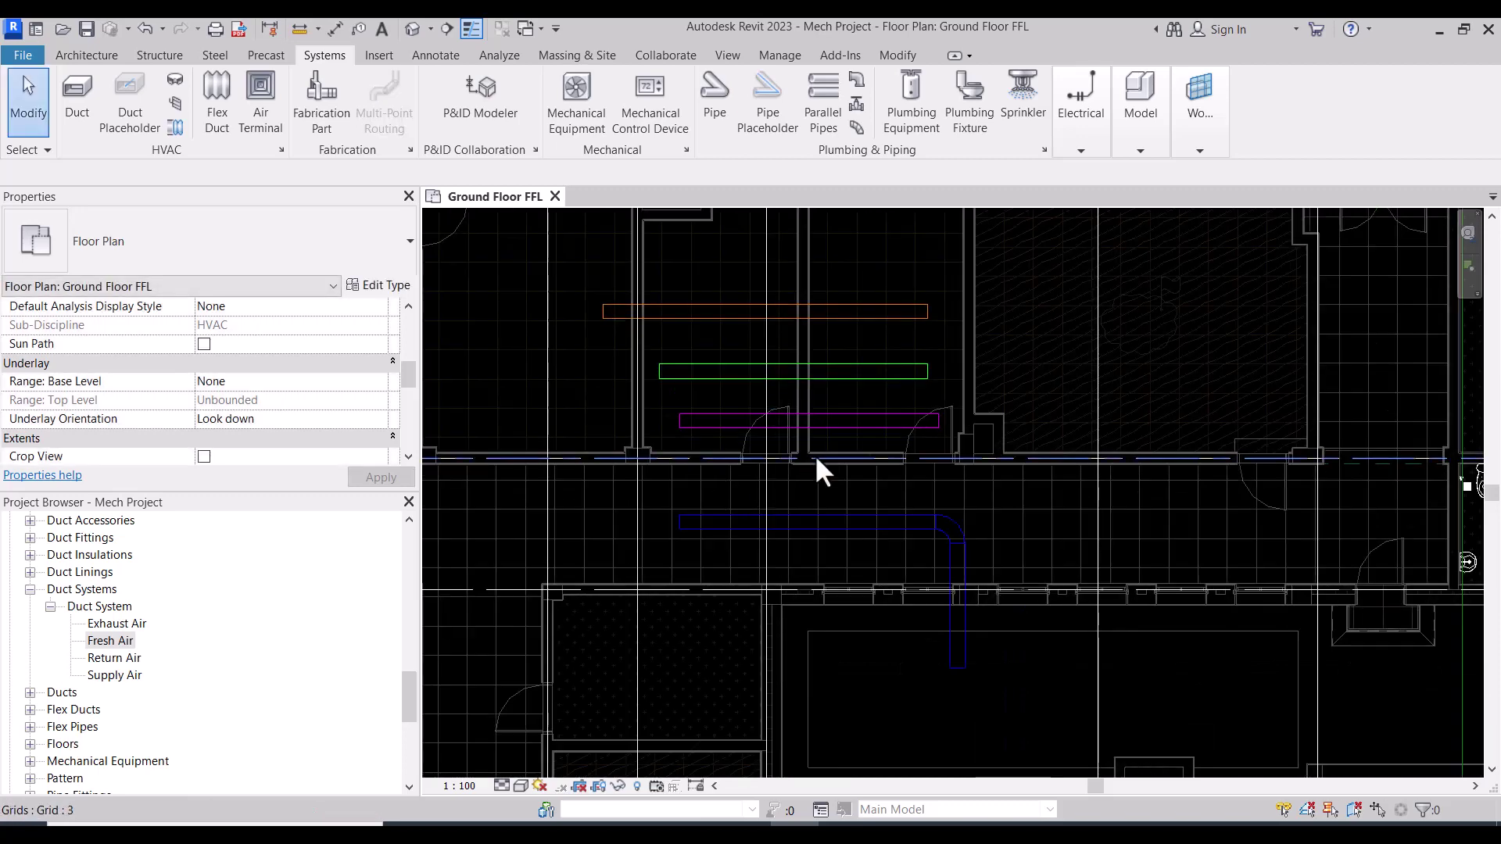
{"action": "left_click", "coordinate": [88, 610]}
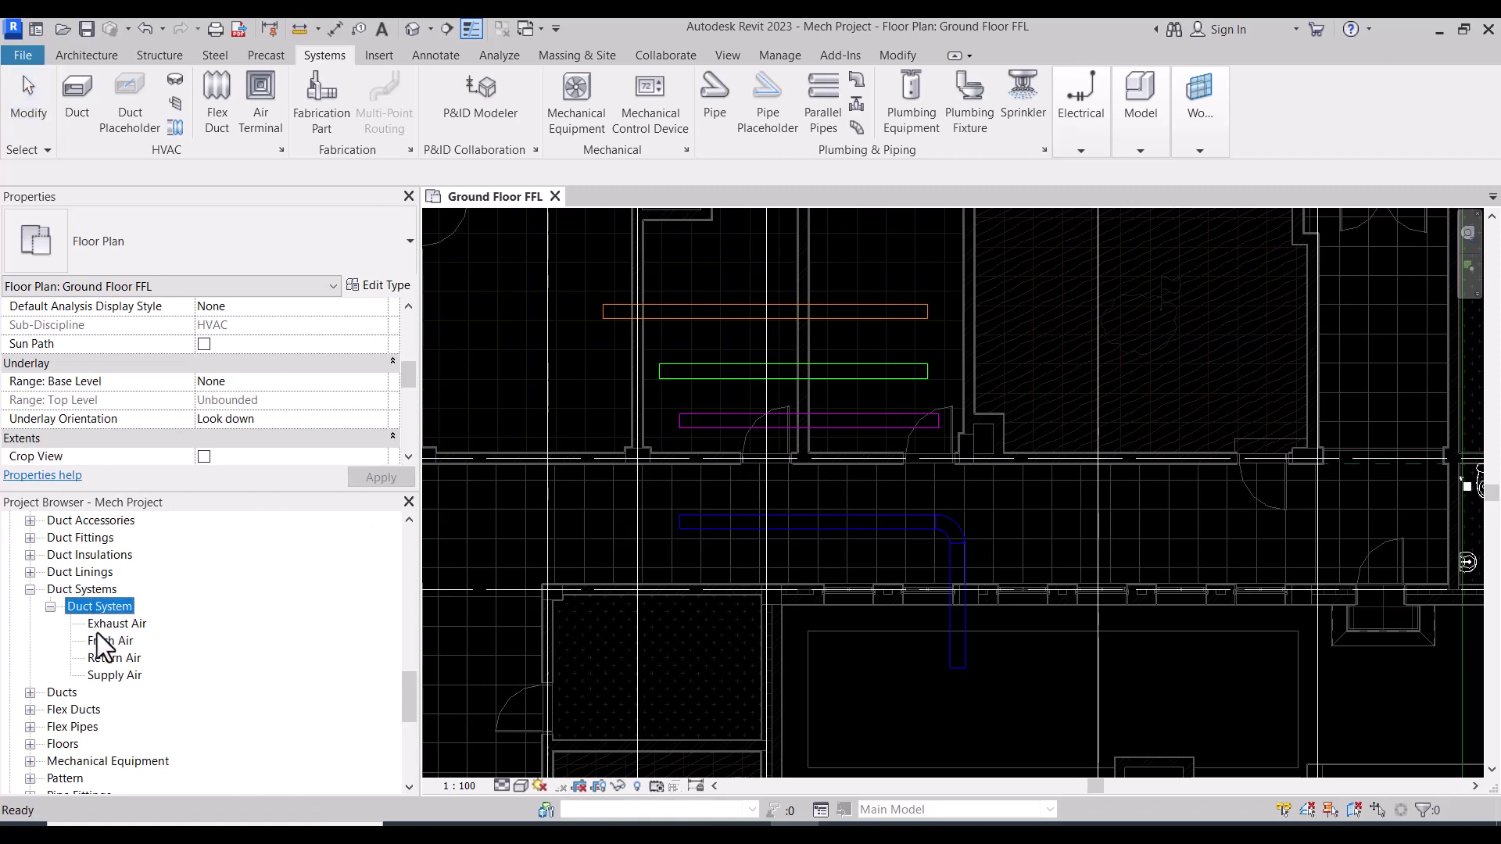
{"action": "scroll", "coordinate": [836, 386], "scroll_direction": "down", "scroll_amount": 1}
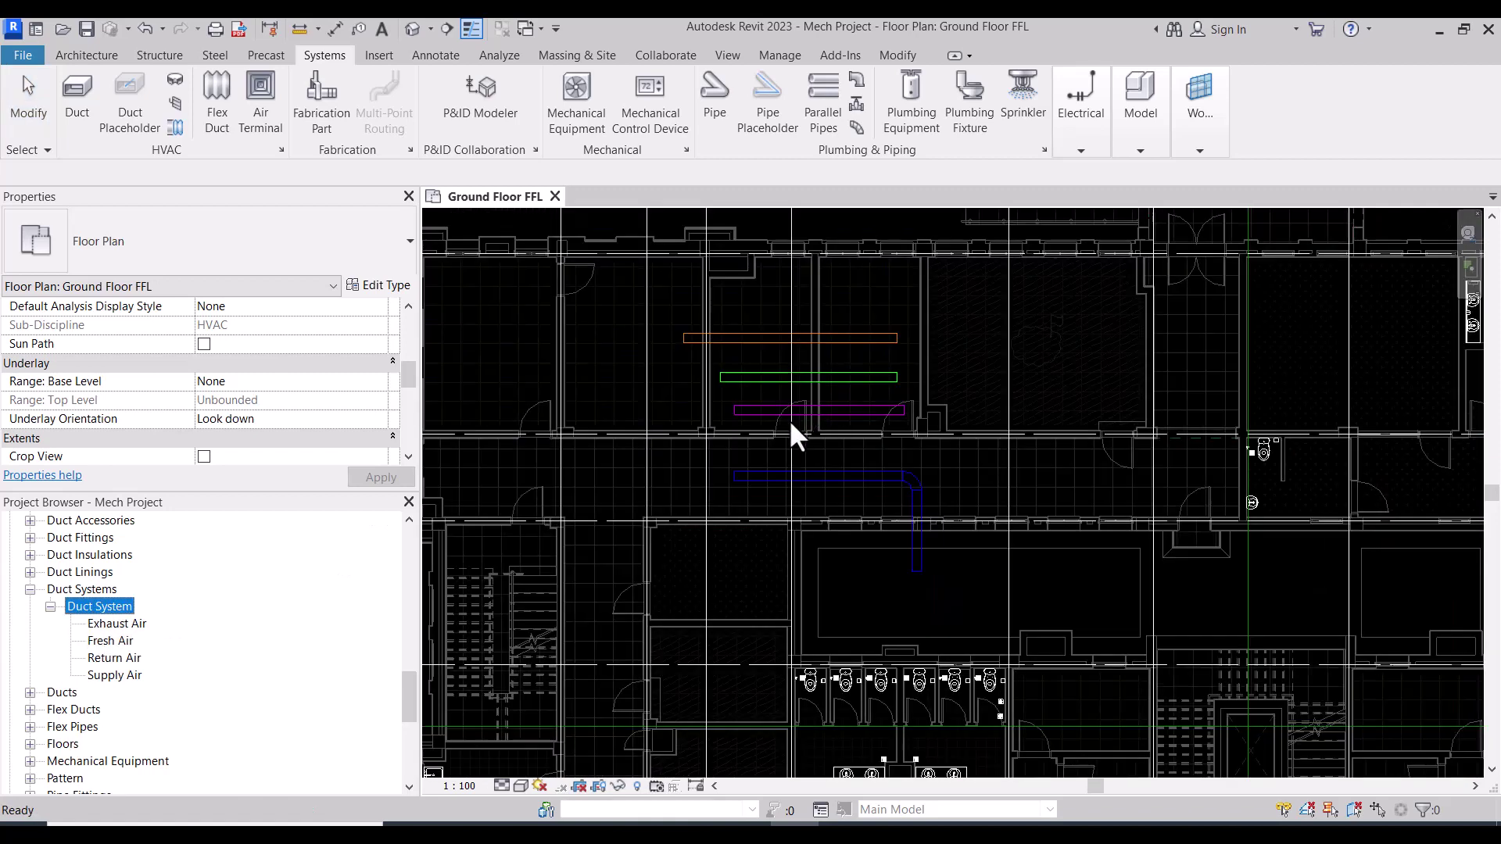
{"action": "scroll", "coordinate": [789, 419], "scroll_direction": "down", "scroll_amount": 1}
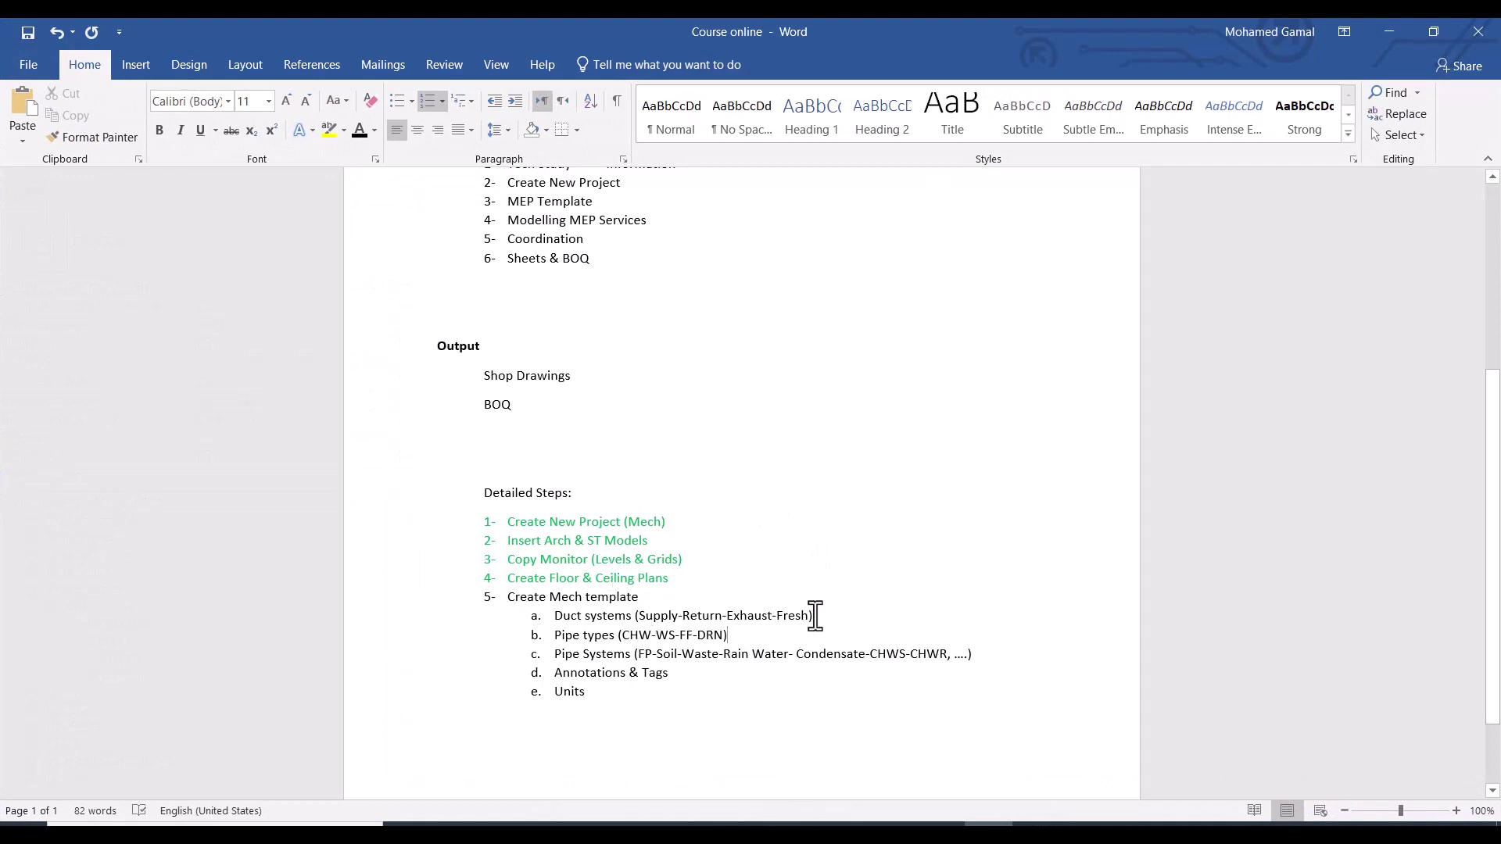
Step: Colour the Duct systems outline line green in Word, then minimize Word
{"action": "left_click_drag", "start_coordinate": [812, 615], "coordinate": [556, 616]}
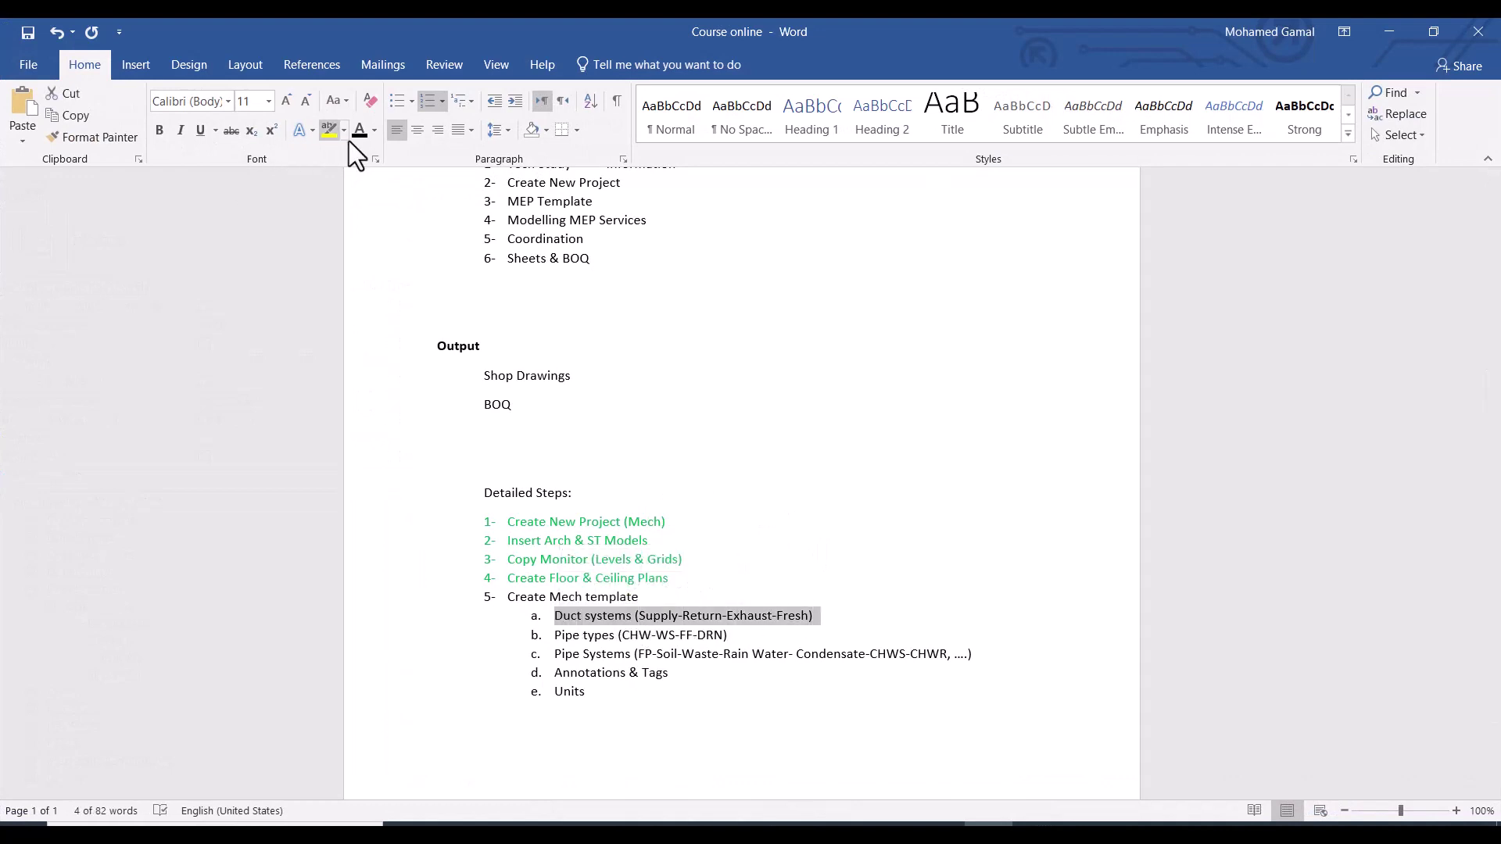
{"action": "left_click", "coordinate": [374, 131]}
{"action": "left_click", "coordinate": [427, 294]}
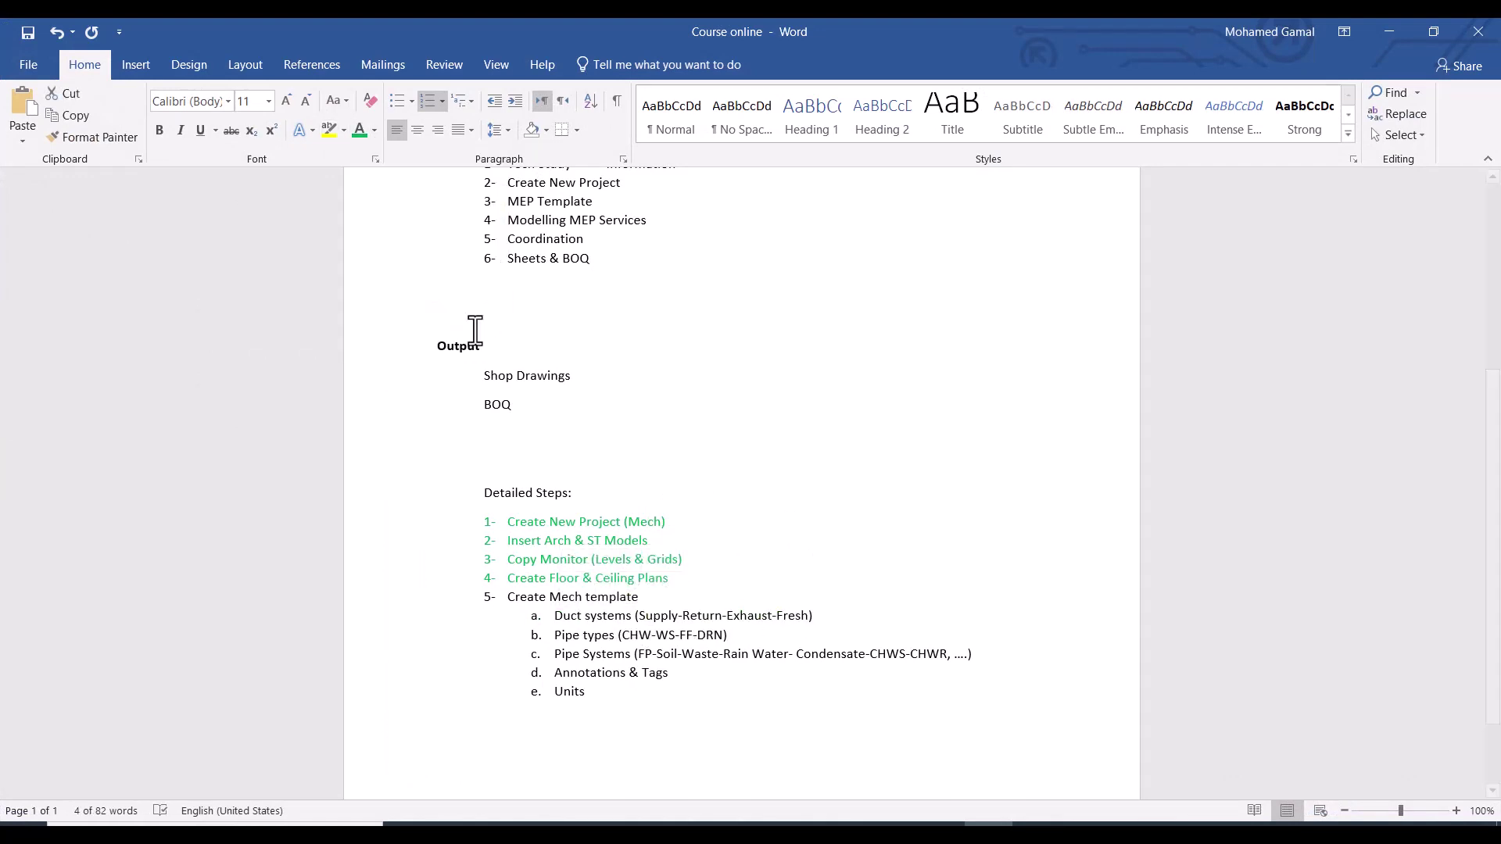
{"action": "left_click", "coordinate": [755, 715]}
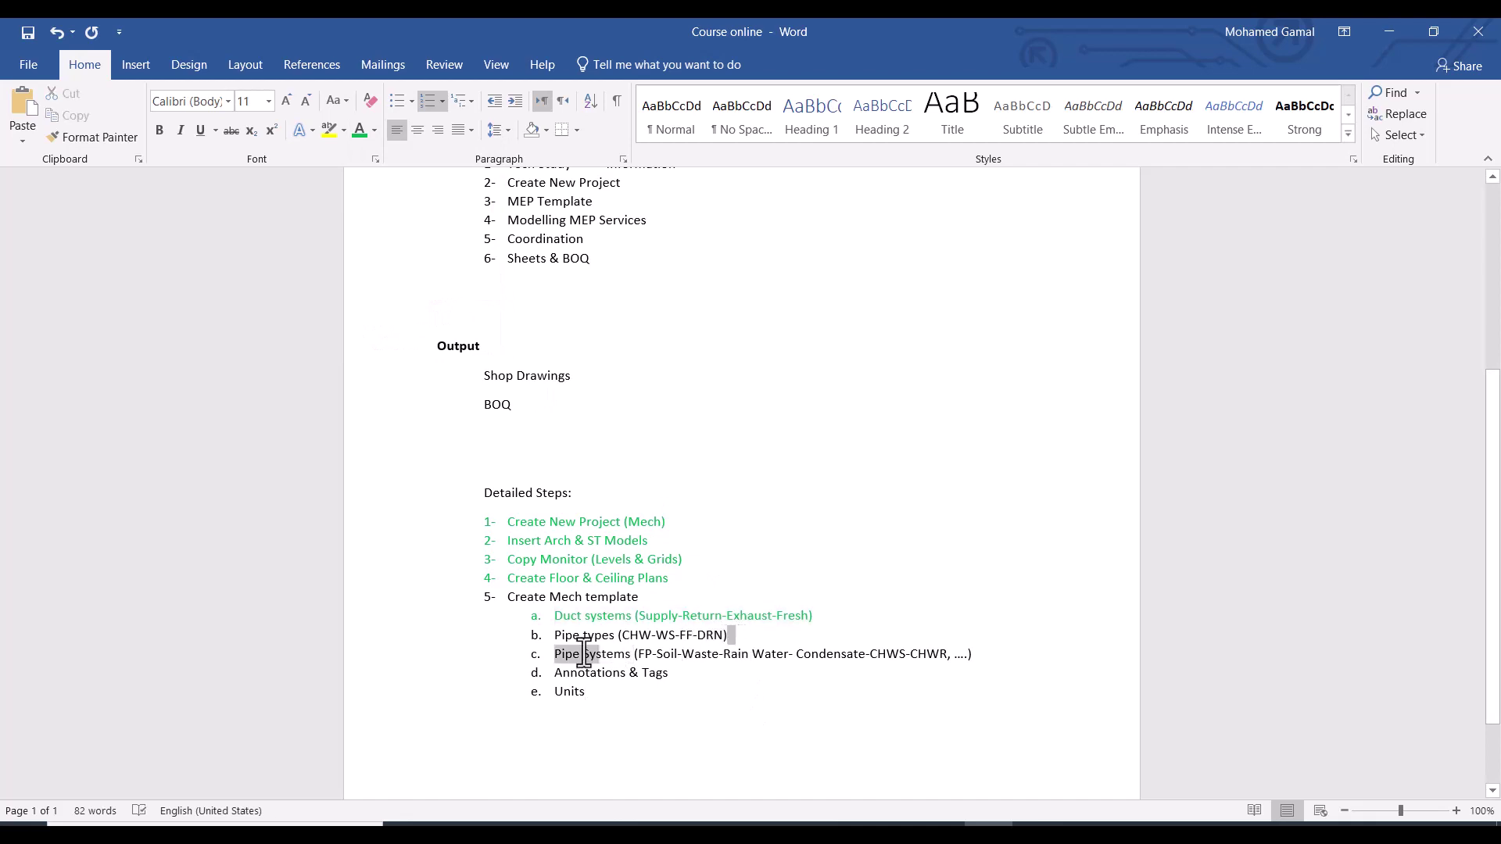
{"action": "triple_click", "coordinate": [556, 636]}
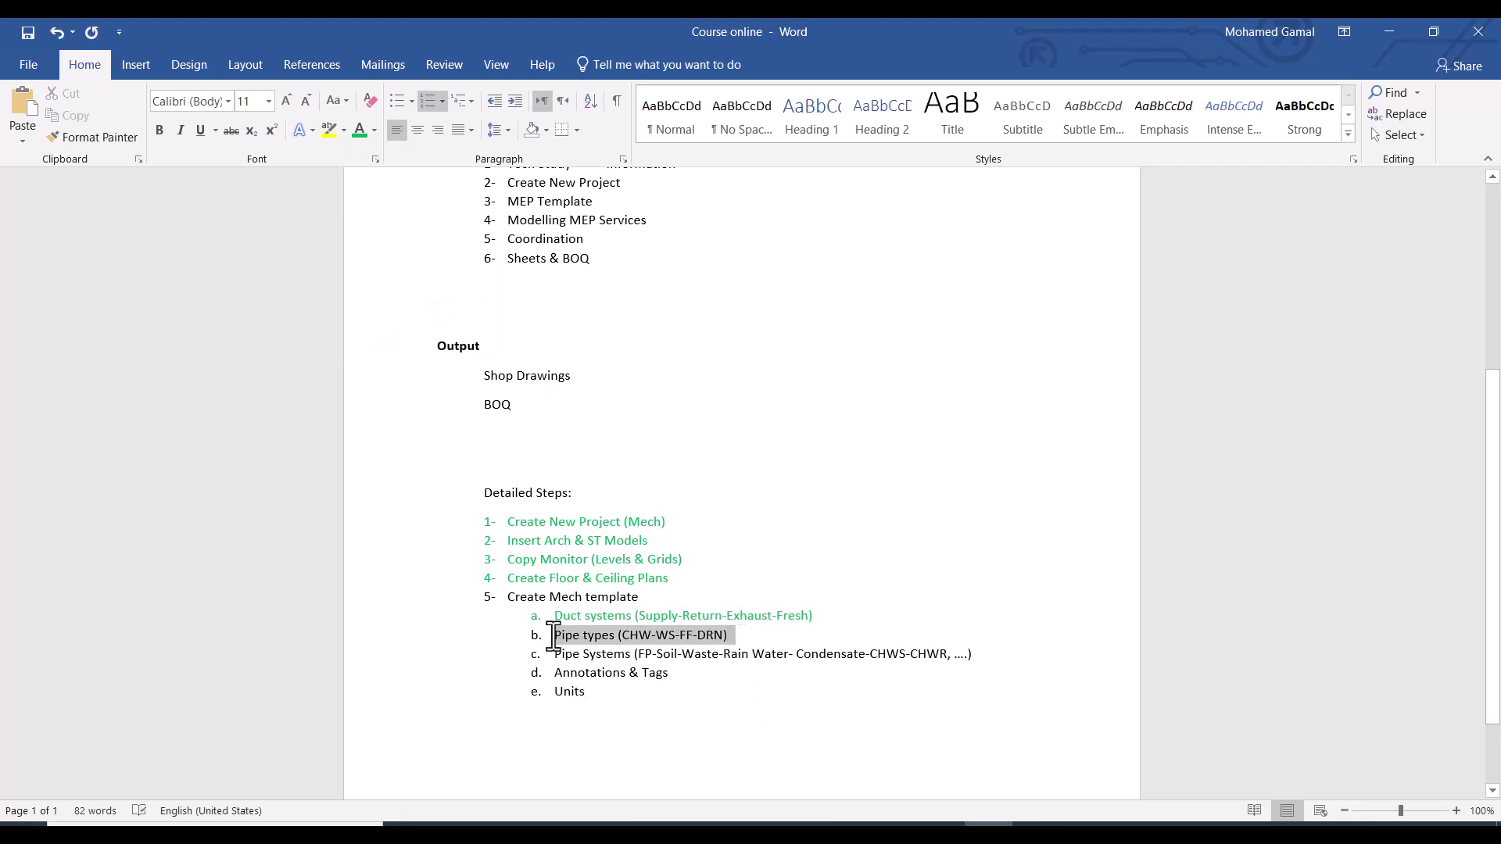
{"action": "left_click", "coordinate": [1389, 31]}
{"action": "scroll", "coordinate": [791, 501], "scroll_direction": "down", "scroll_amount": 2}
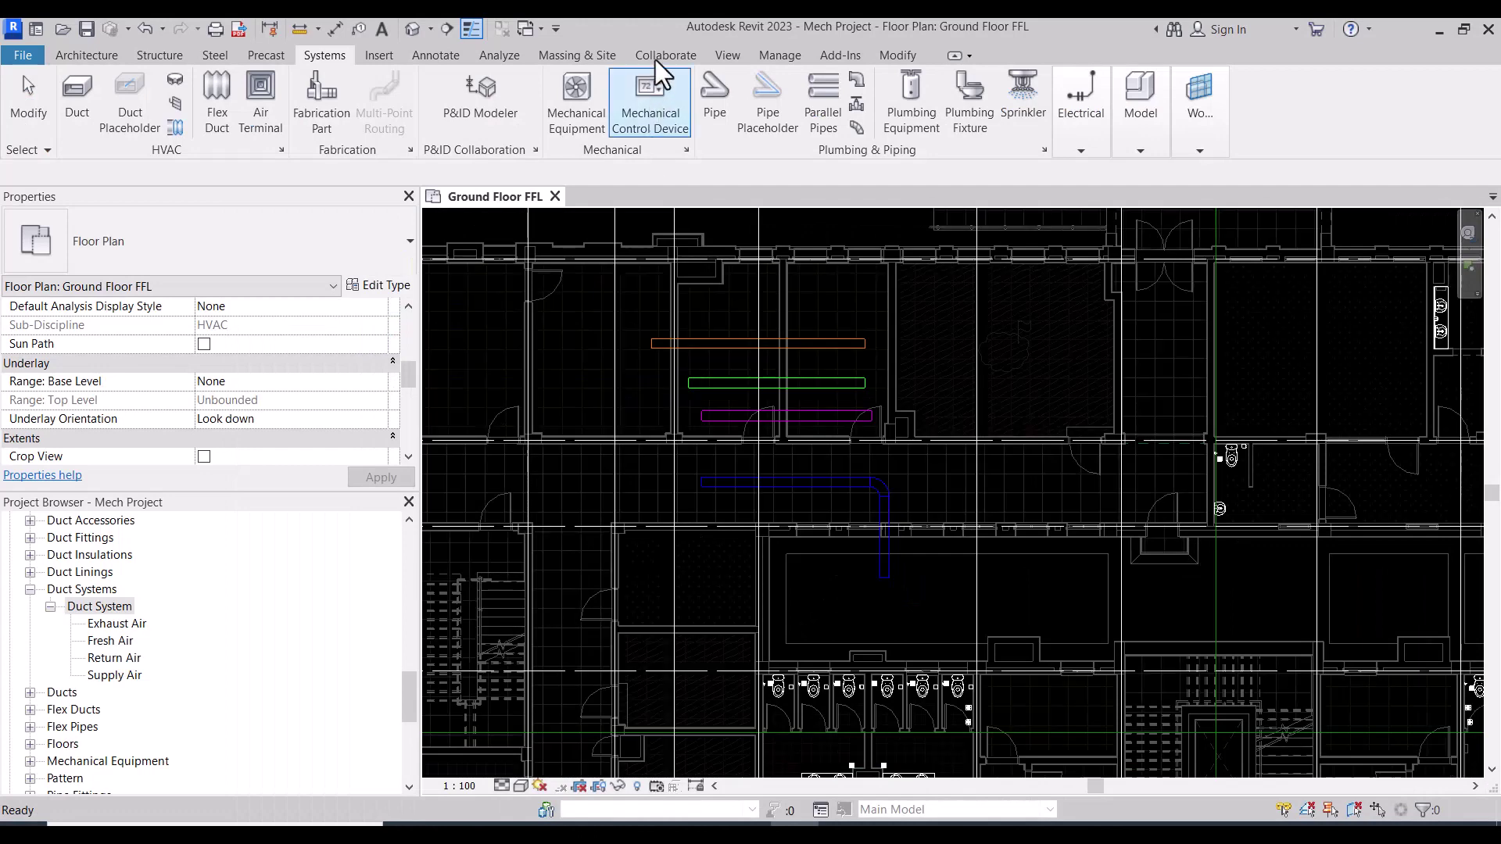
Step: Draw a horizontal Chilled Water pipe across the upper room of the plan
{"action": "left_click", "coordinate": [713, 102]}
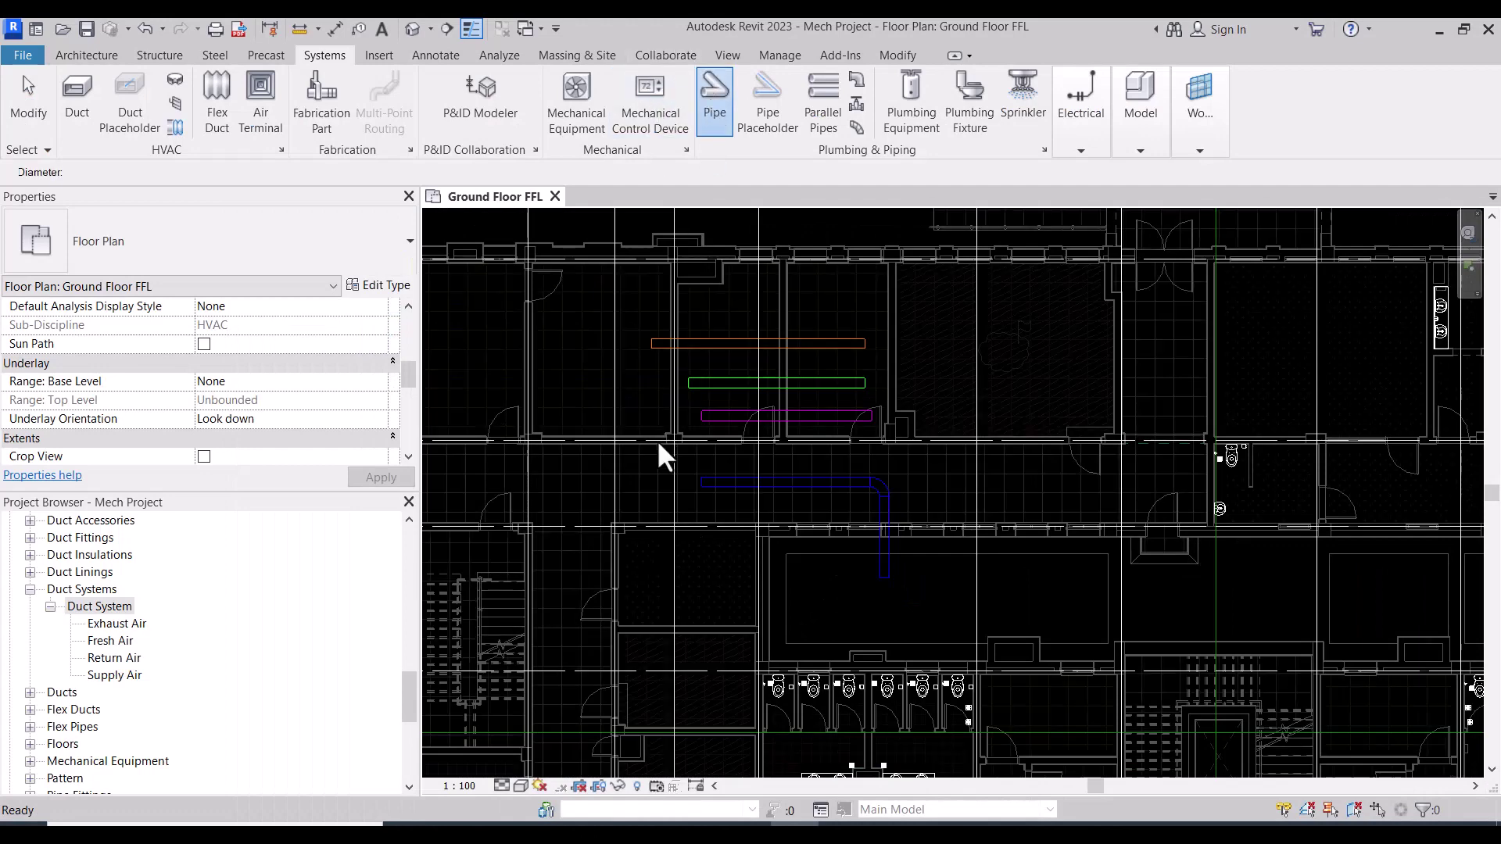
{"action": "left_click", "coordinate": [286, 258]}
{"action": "left_click", "coordinate": [73, 343]}
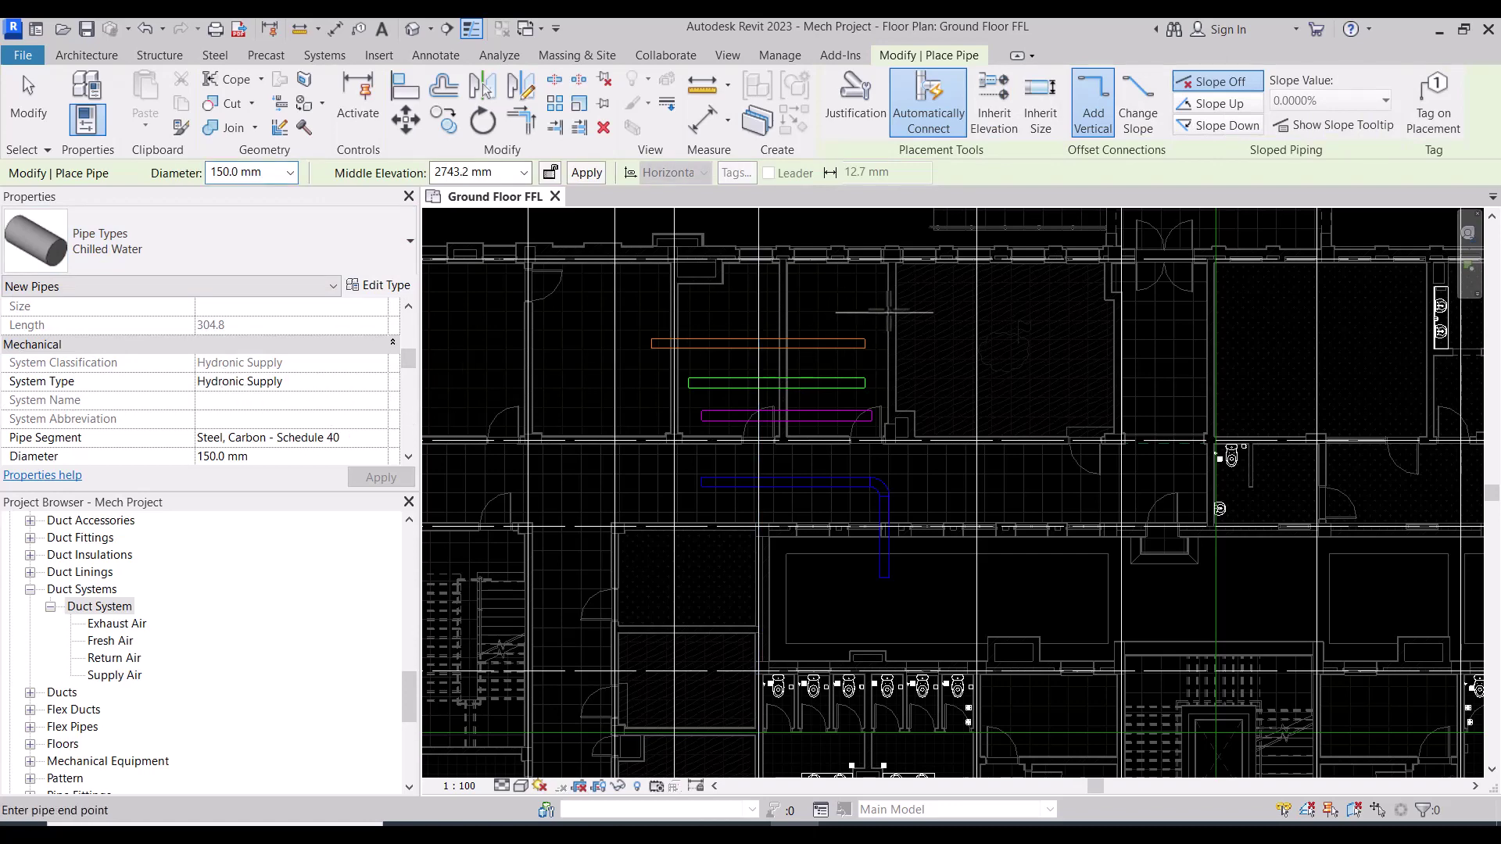
{"action": "left_click", "coordinate": [925, 313]}
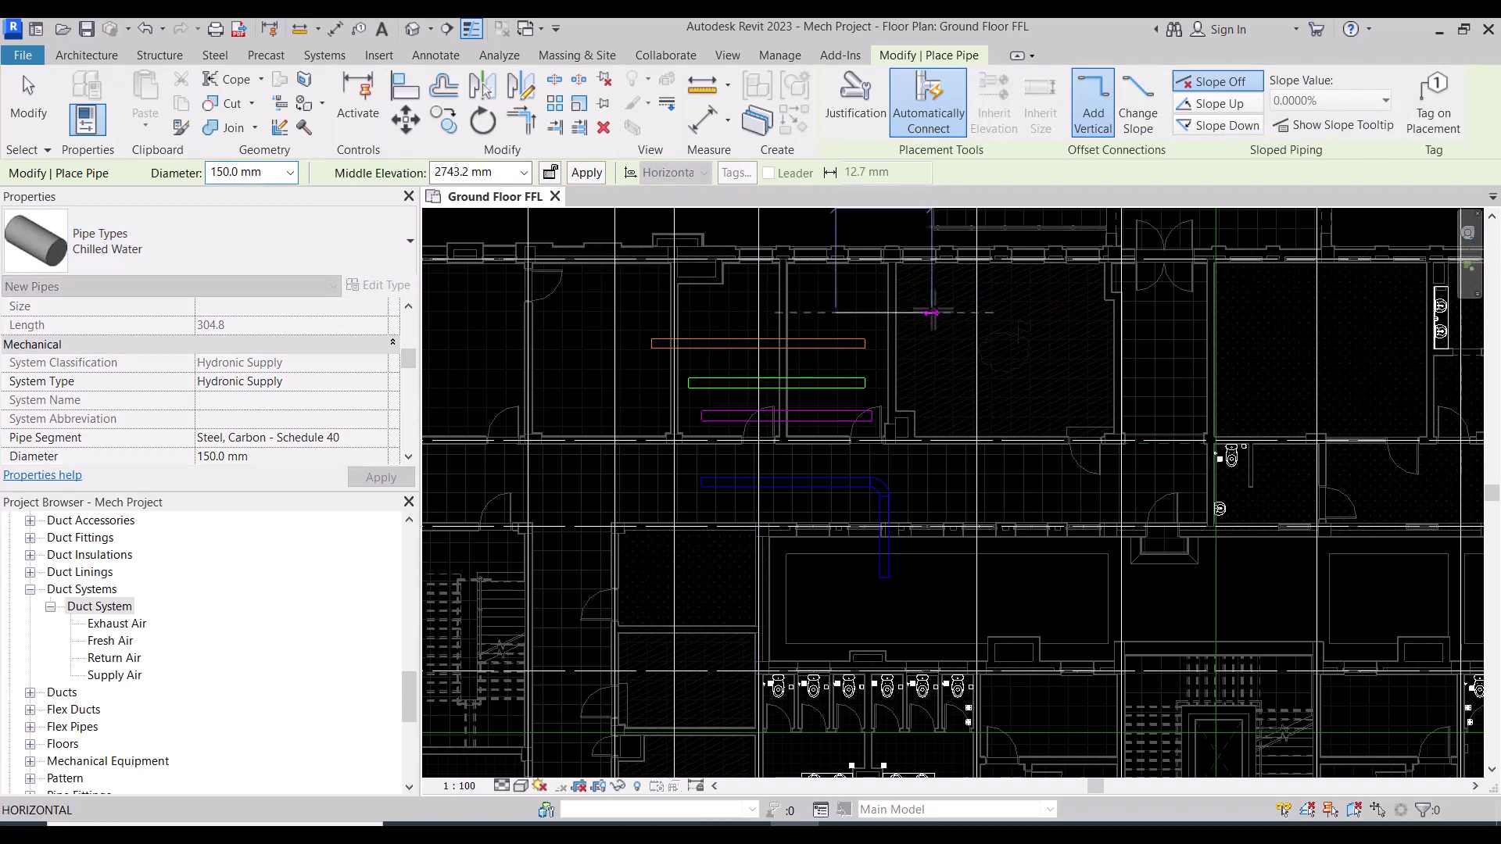
{"action": "left_click", "coordinate": [835, 312]}
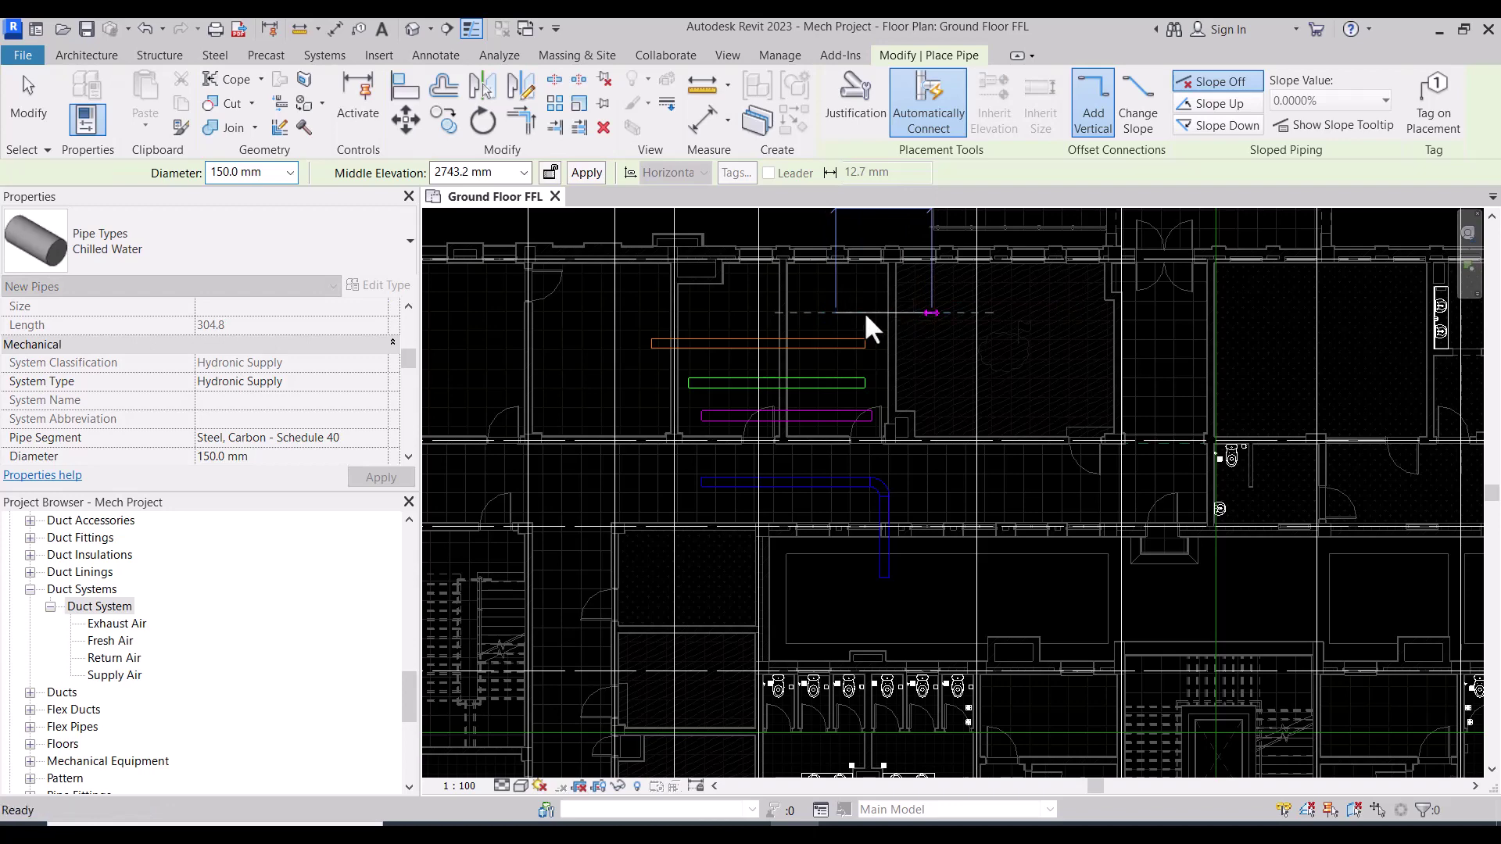
{"action": "scroll", "coordinate": [864, 311], "scroll_direction": "up", "scroll_amount": 3}
{"action": "key", "text": "Escape"}
{"action": "key", "text": "Escape"}
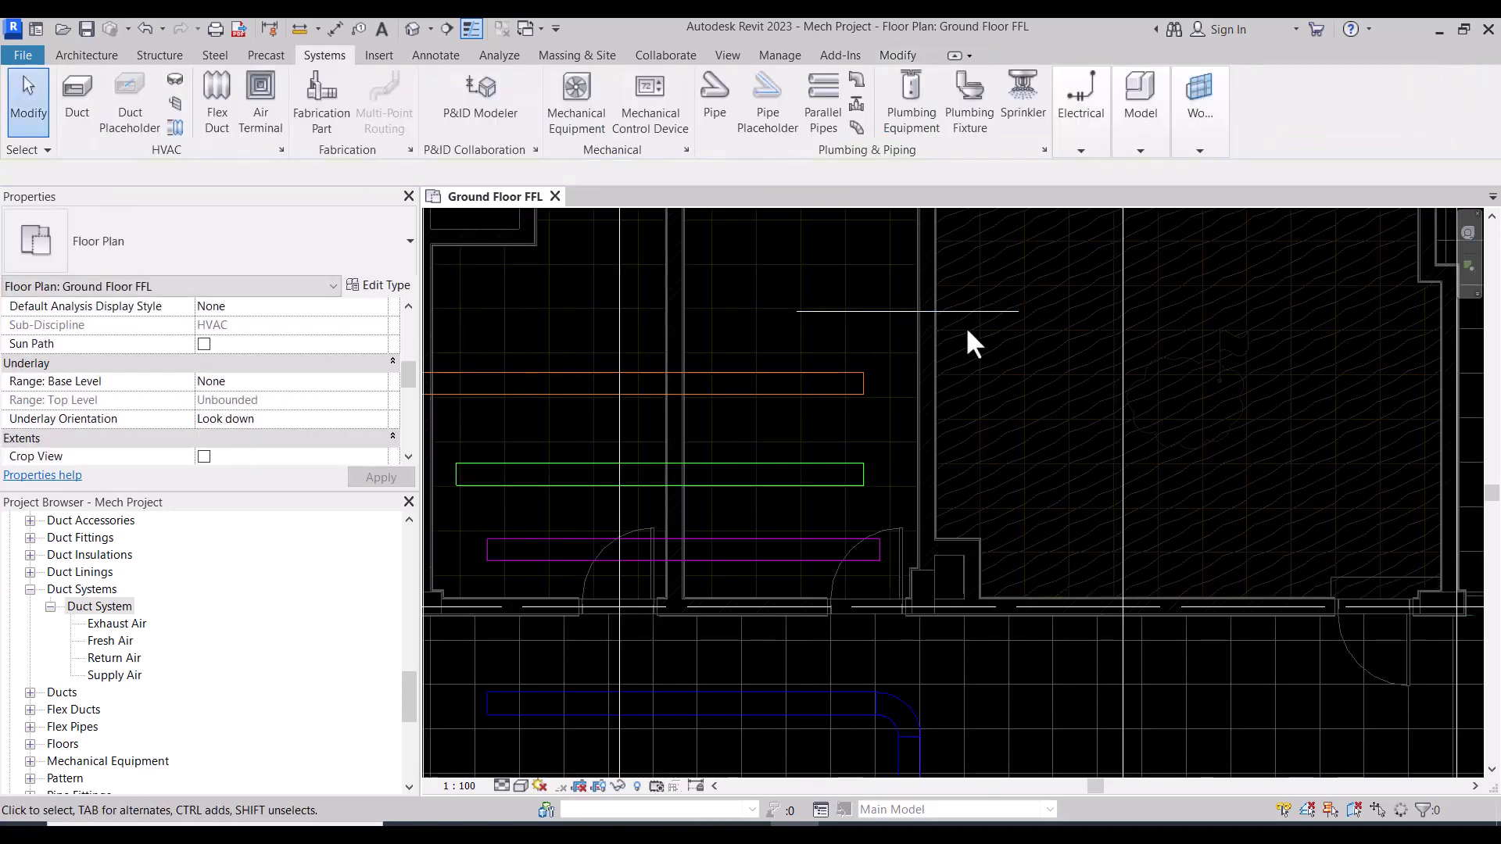
Step: Set the Ground Floor FFL plan's View Template to <None>
{"action": "left_click", "coordinate": [497, 786]}
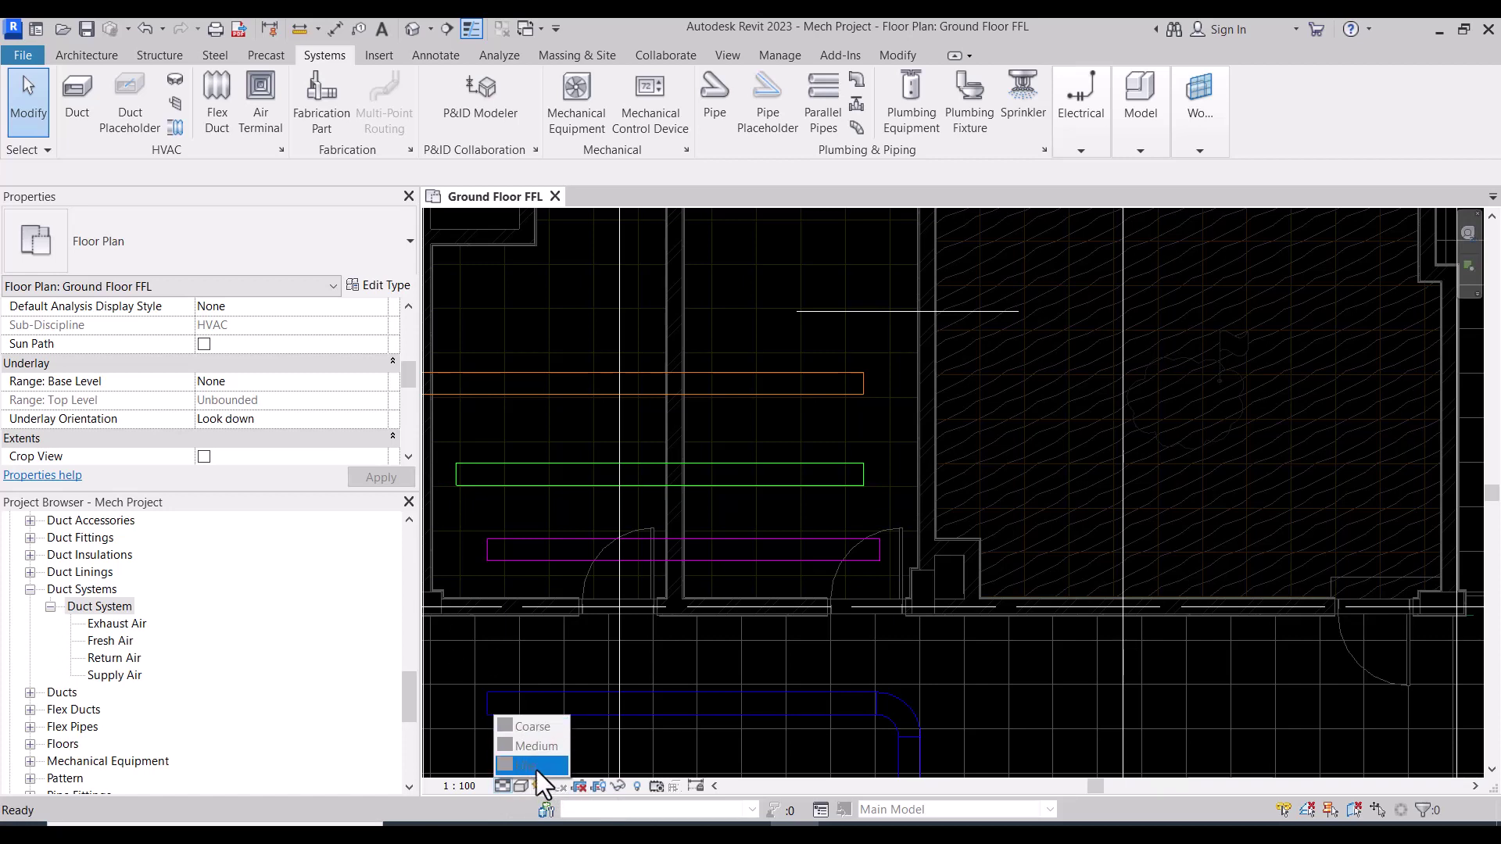
{"action": "left_click_drag", "start_coordinate": [406, 378], "coordinate": [412, 435]}
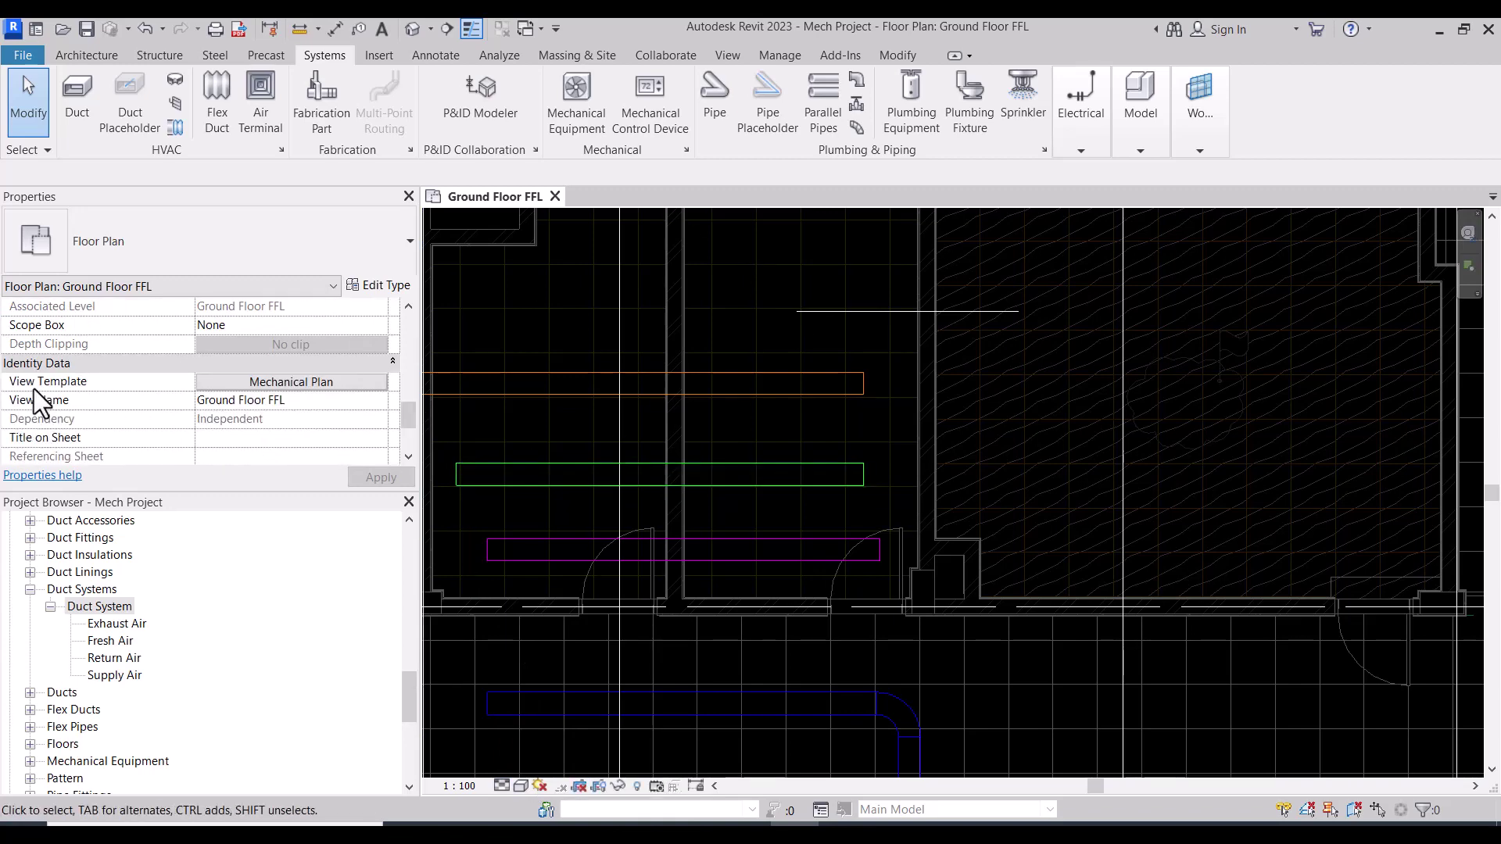
{"action": "left_click", "coordinate": [313, 386]}
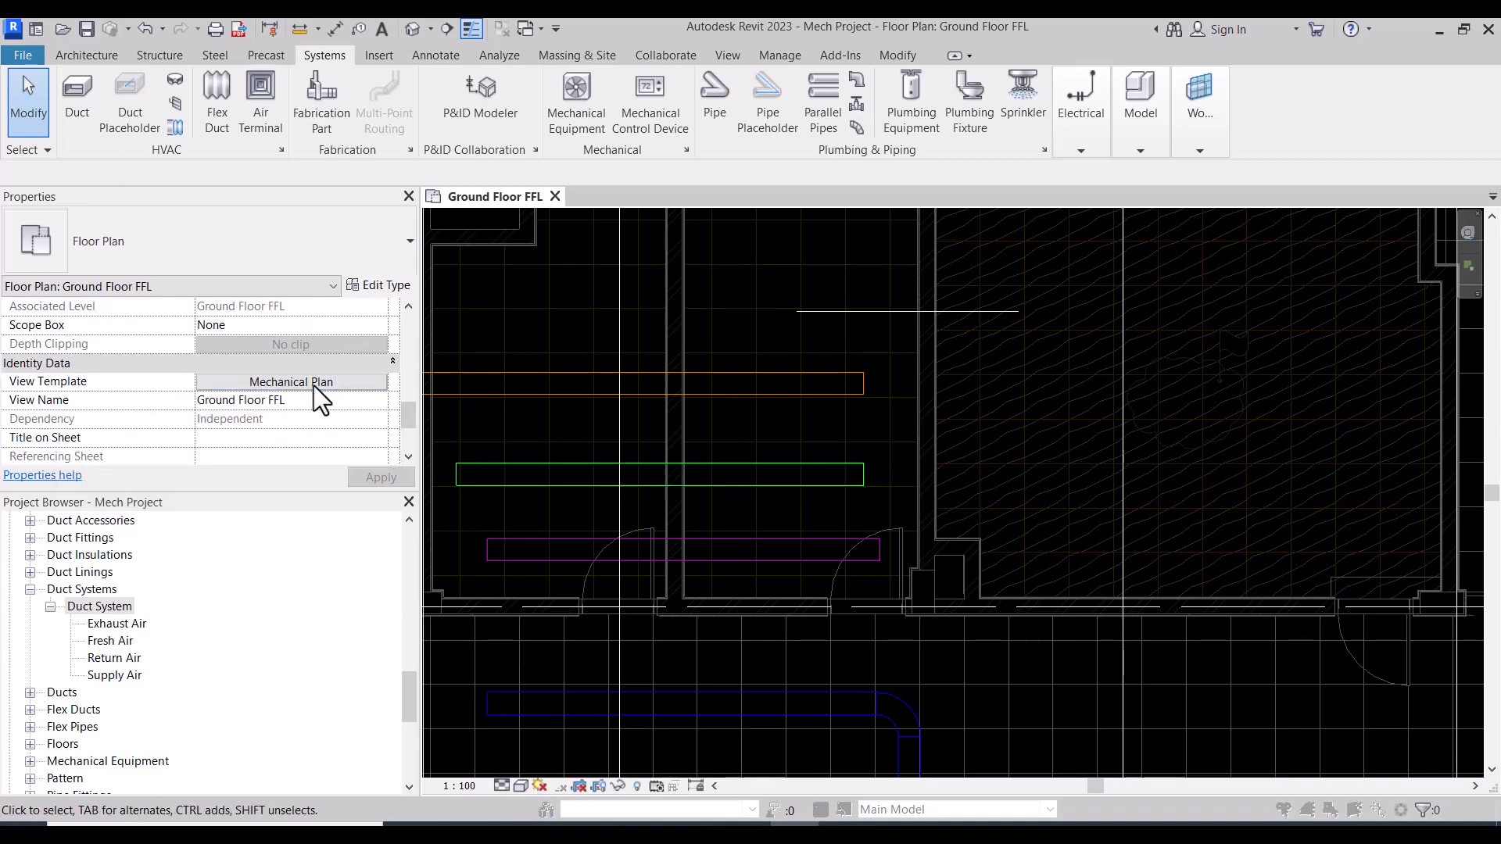
{"action": "left_click", "coordinate": [165, 243]}
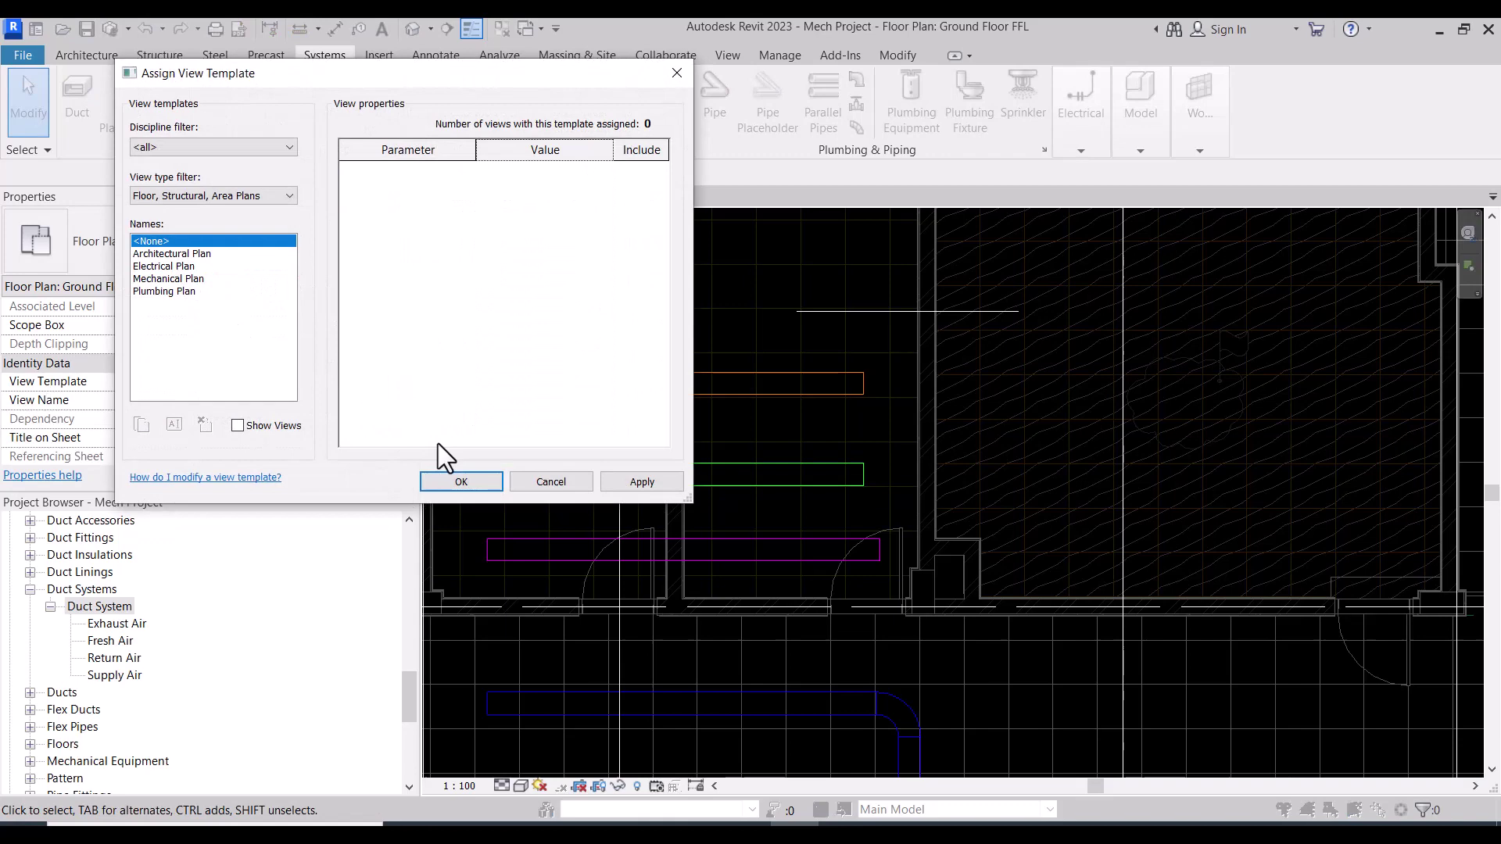
{"action": "left_click", "coordinate": [461, 483]}
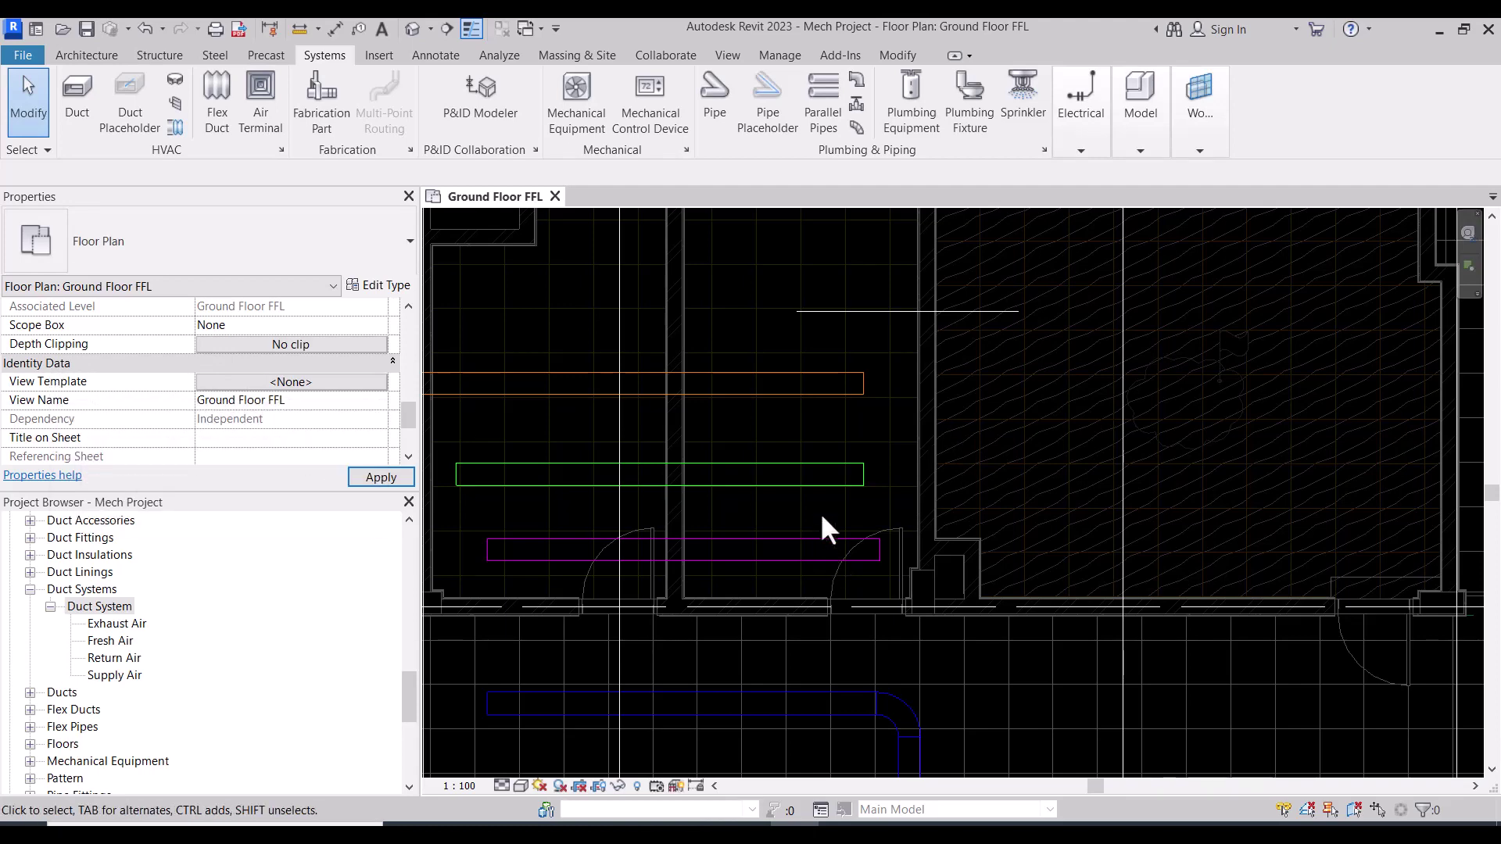
Step: Set the plan's detail level to Fine and select the Chilled Water pipe to check it
{"action": "scroll", "coordinate": [787, 594], "scroll_direction": "up", "scroll_amount": 3}
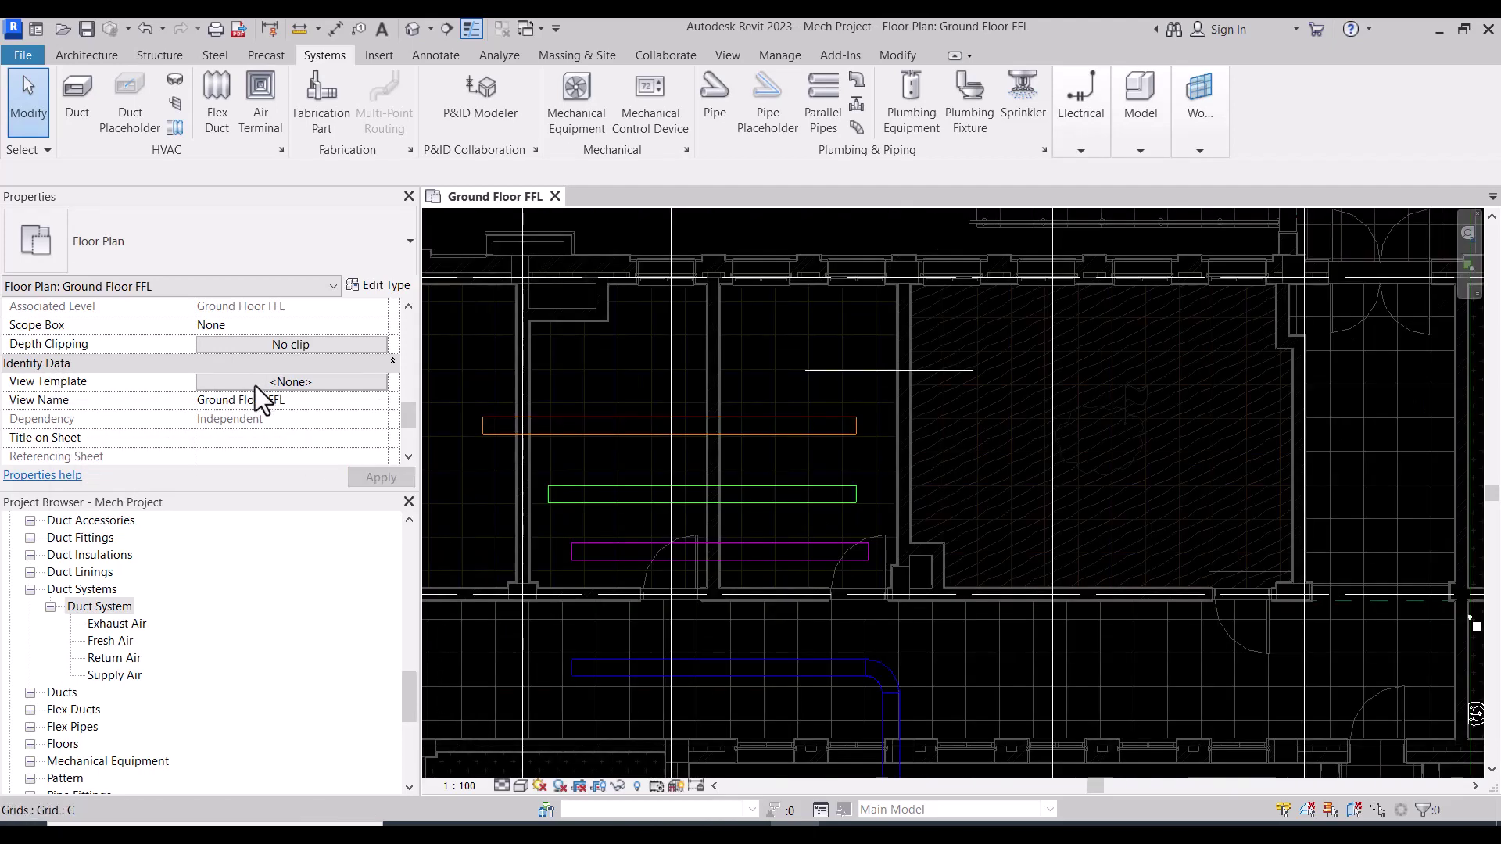
{"action": "left_click", "coordinate": [501, 785]}
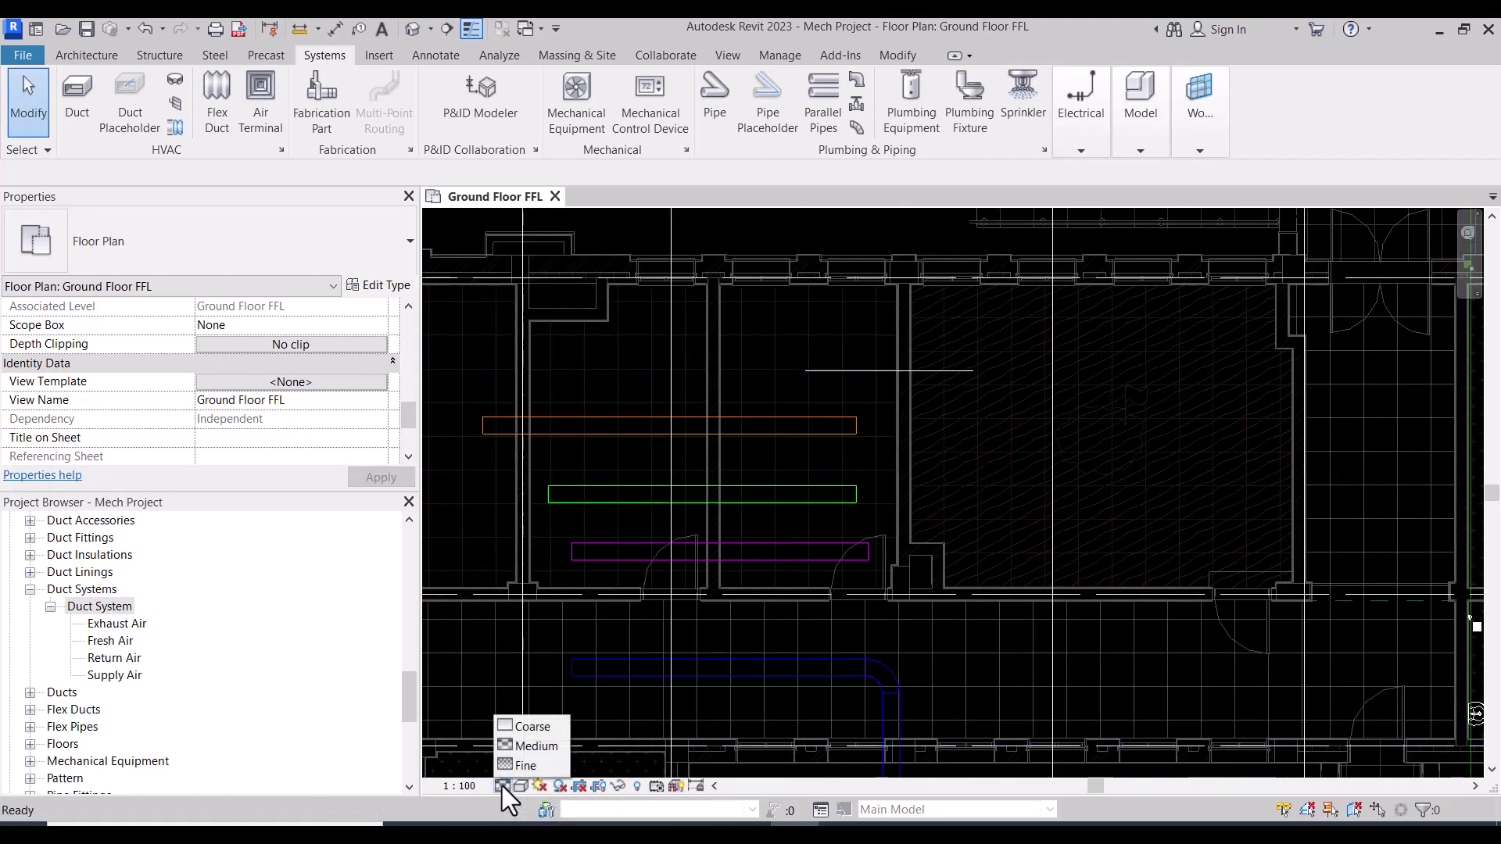
{"action": "left_click", "coordinate": [513, 766]}
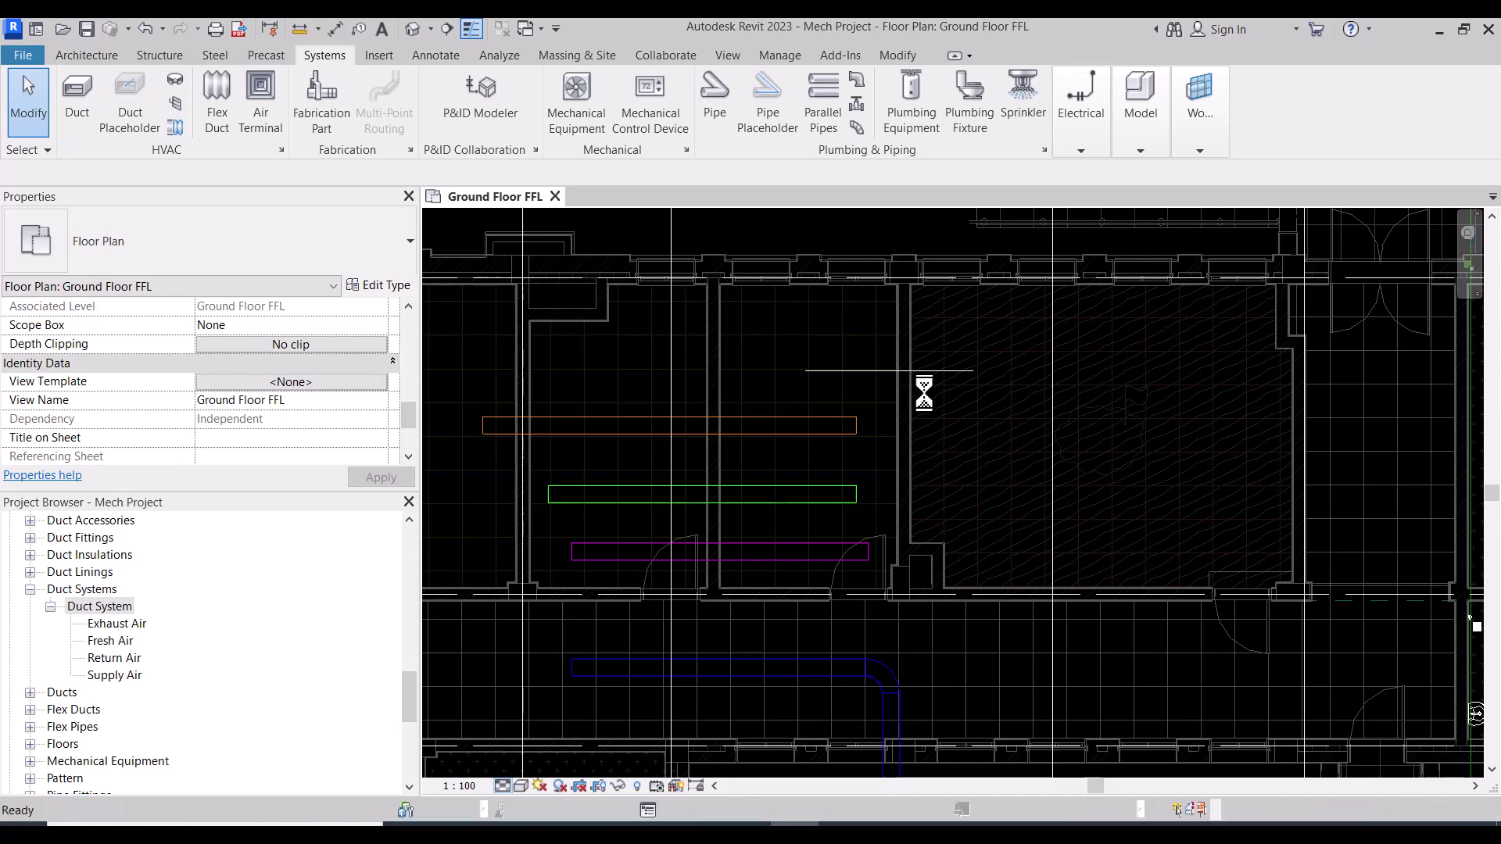
{"action": "scroll", "coordinate": [939, 383], "scroll_direction": "up", "scroll_amount": 3}
{"action": "scroll", "coordinate": [938, 379], "scroll_direction": "up", "scroll_amount": 2}
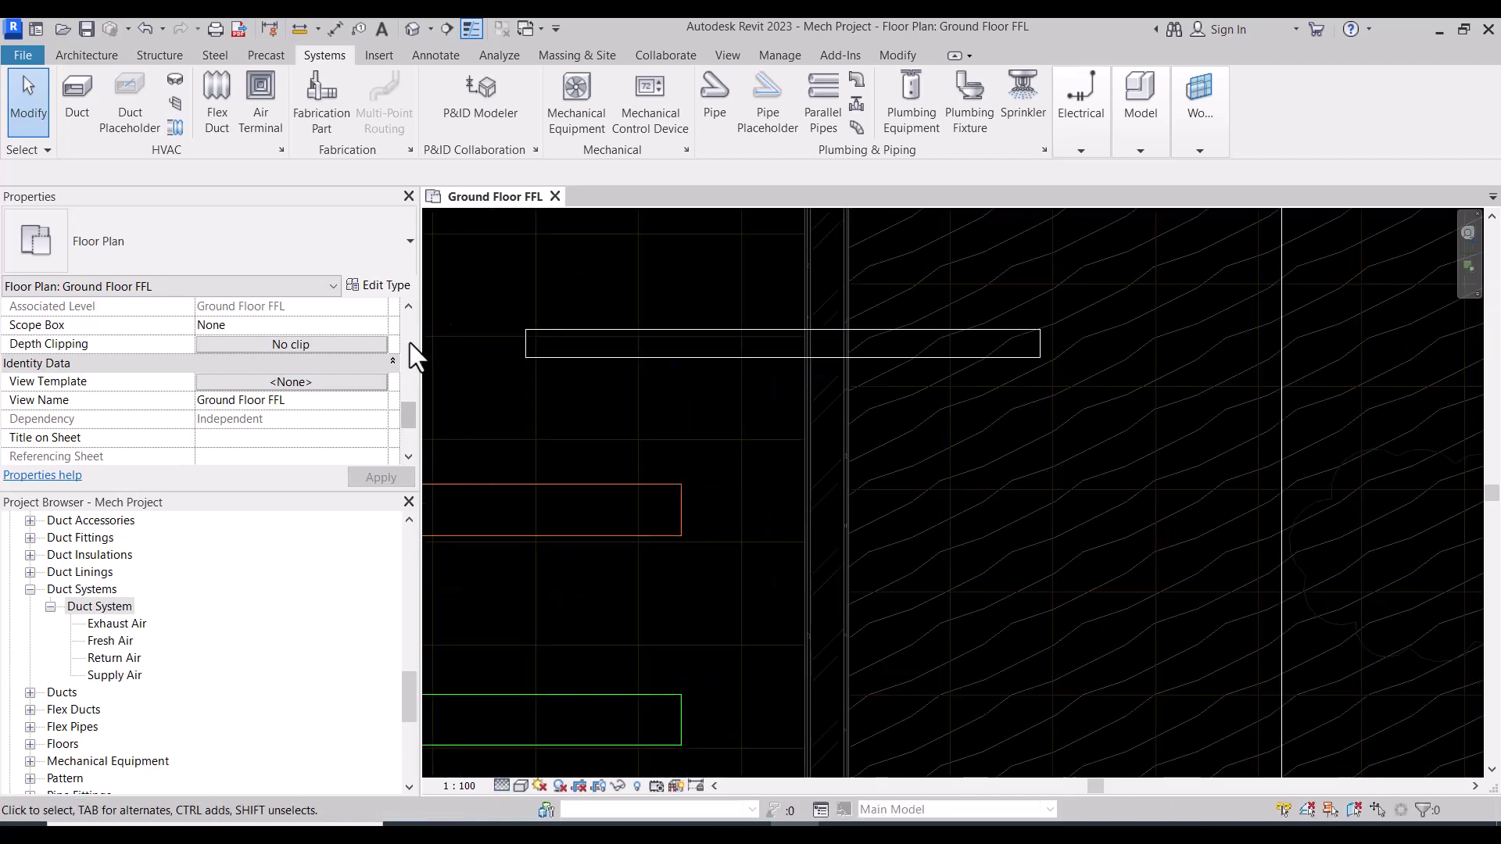
{"action": "scroll", "coordinate": [787, 355], "scroll_direction": "down", "scroll_amount": 1}
{"action": "scroll", "coordinate": [790, 355], "scroll_direction": "down", "scroll_amount": 2}
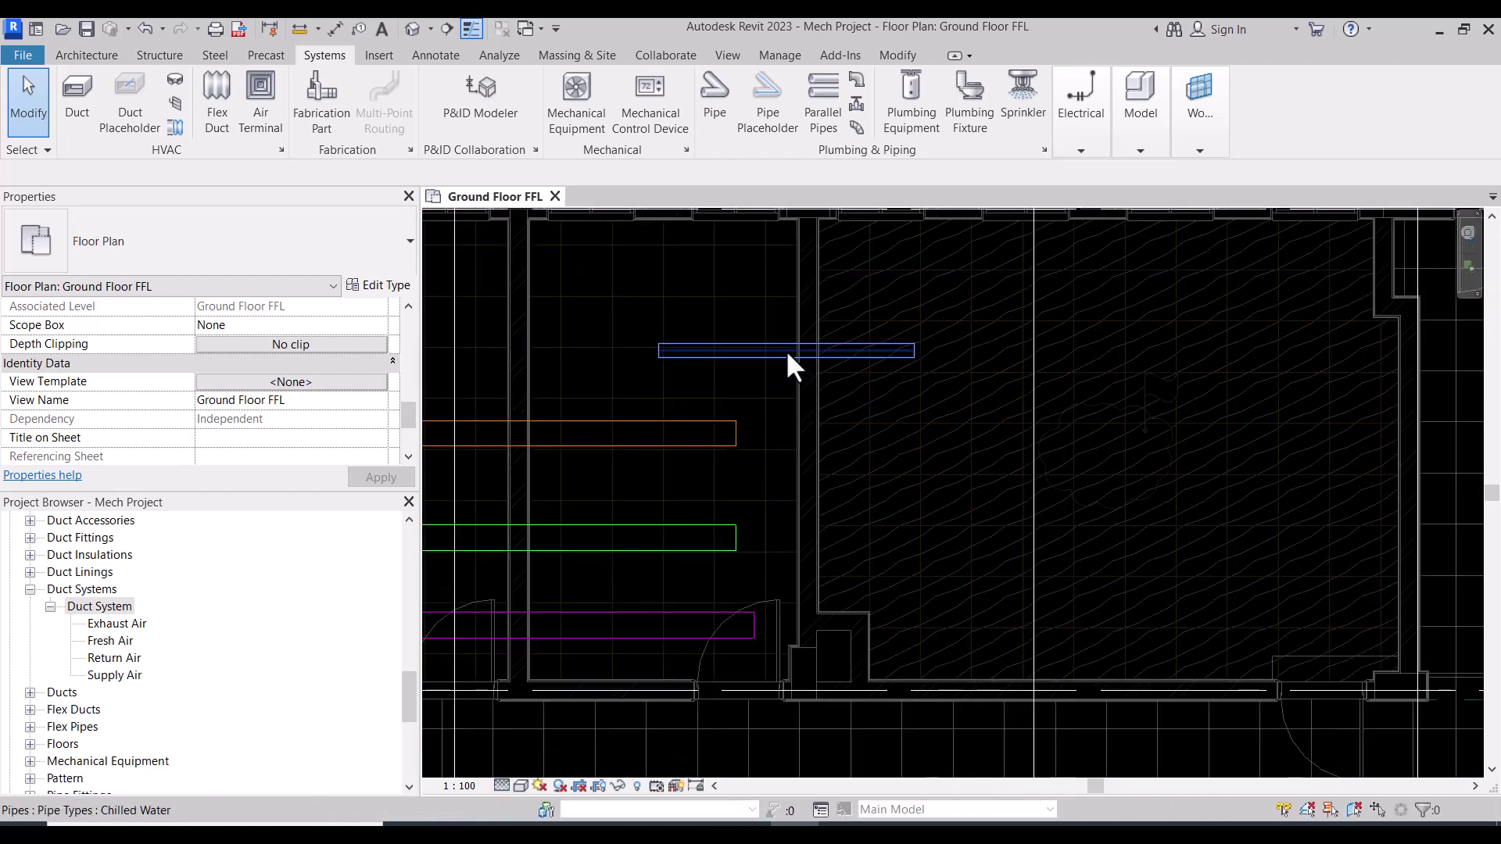
{"action": "left_click", "coordinate": [750, 353]}
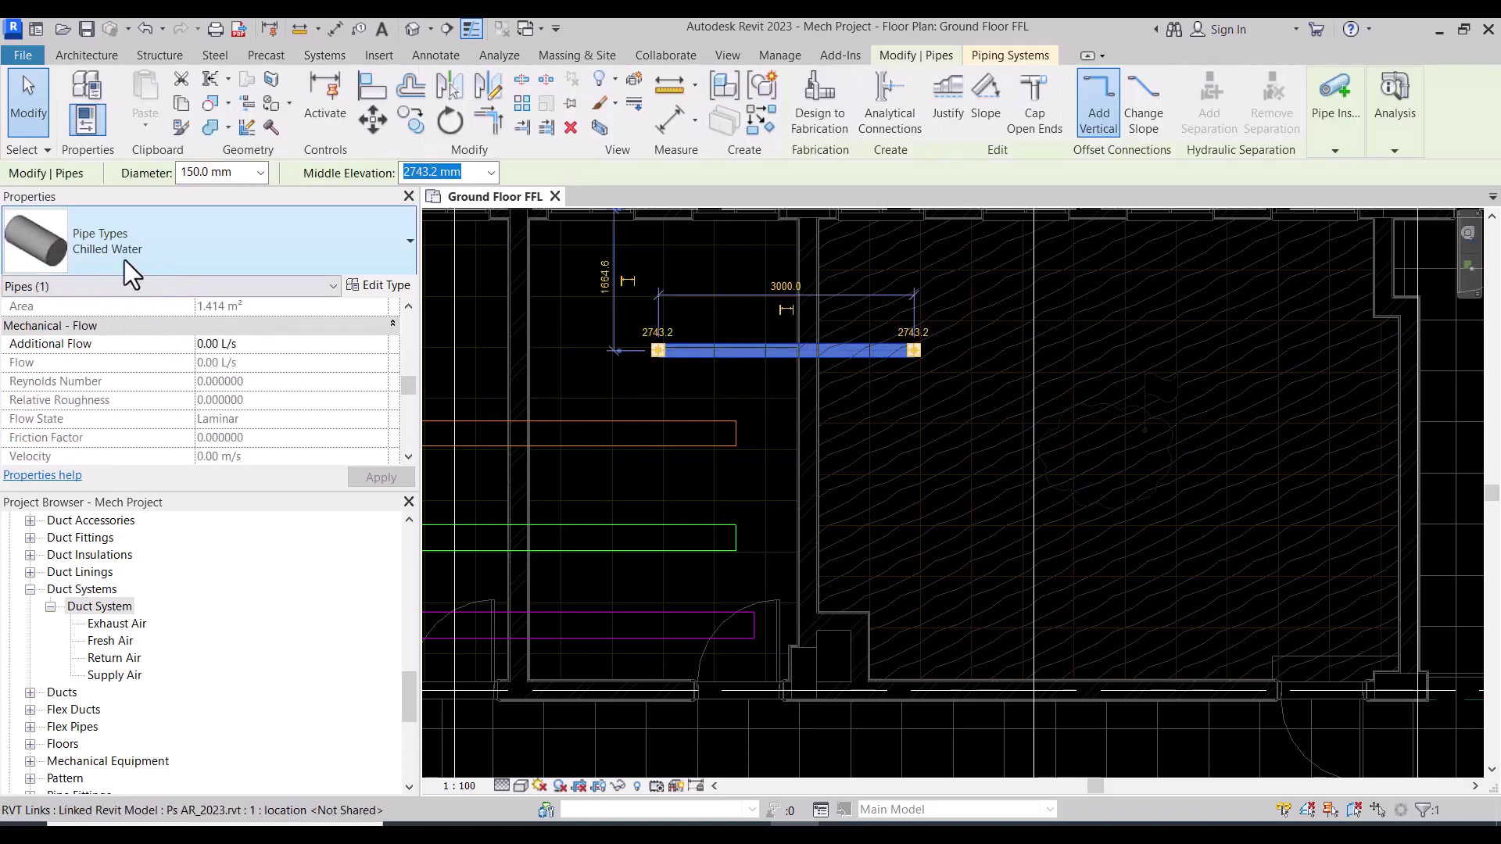
{"action": "key", "text": "Escape"}
Step: Expand Pipes and its pipe types list in the Project Browser
{"action": "scroll", "coordinate": [644, 348], "scroll_direction": "down", "scroll_amount": 2}
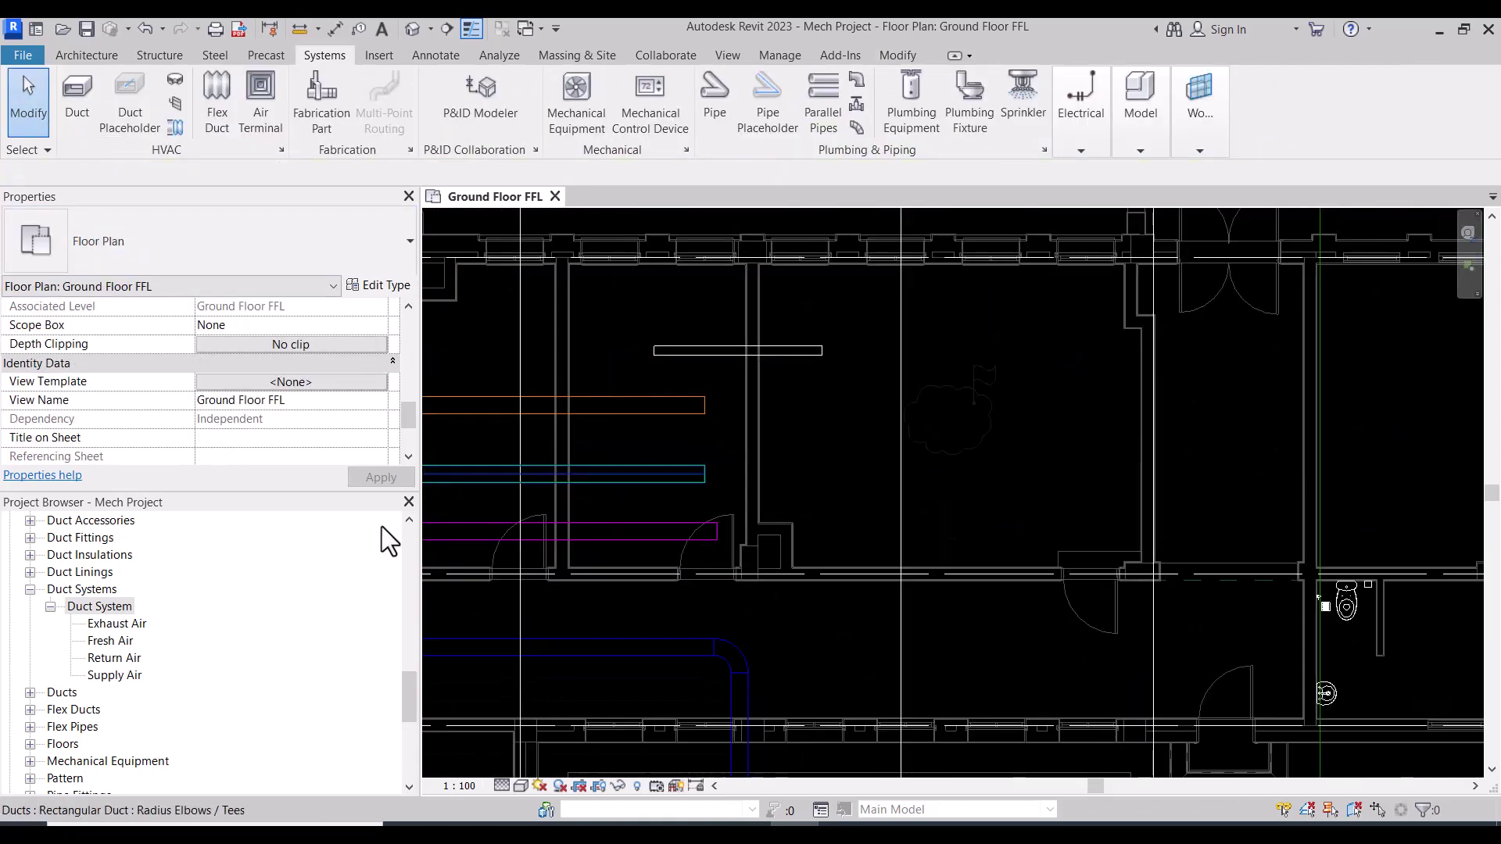
{"action": "scroll", "coordinate": [115, 655], "scroll_direction": "down", "scroll_amount": 2}
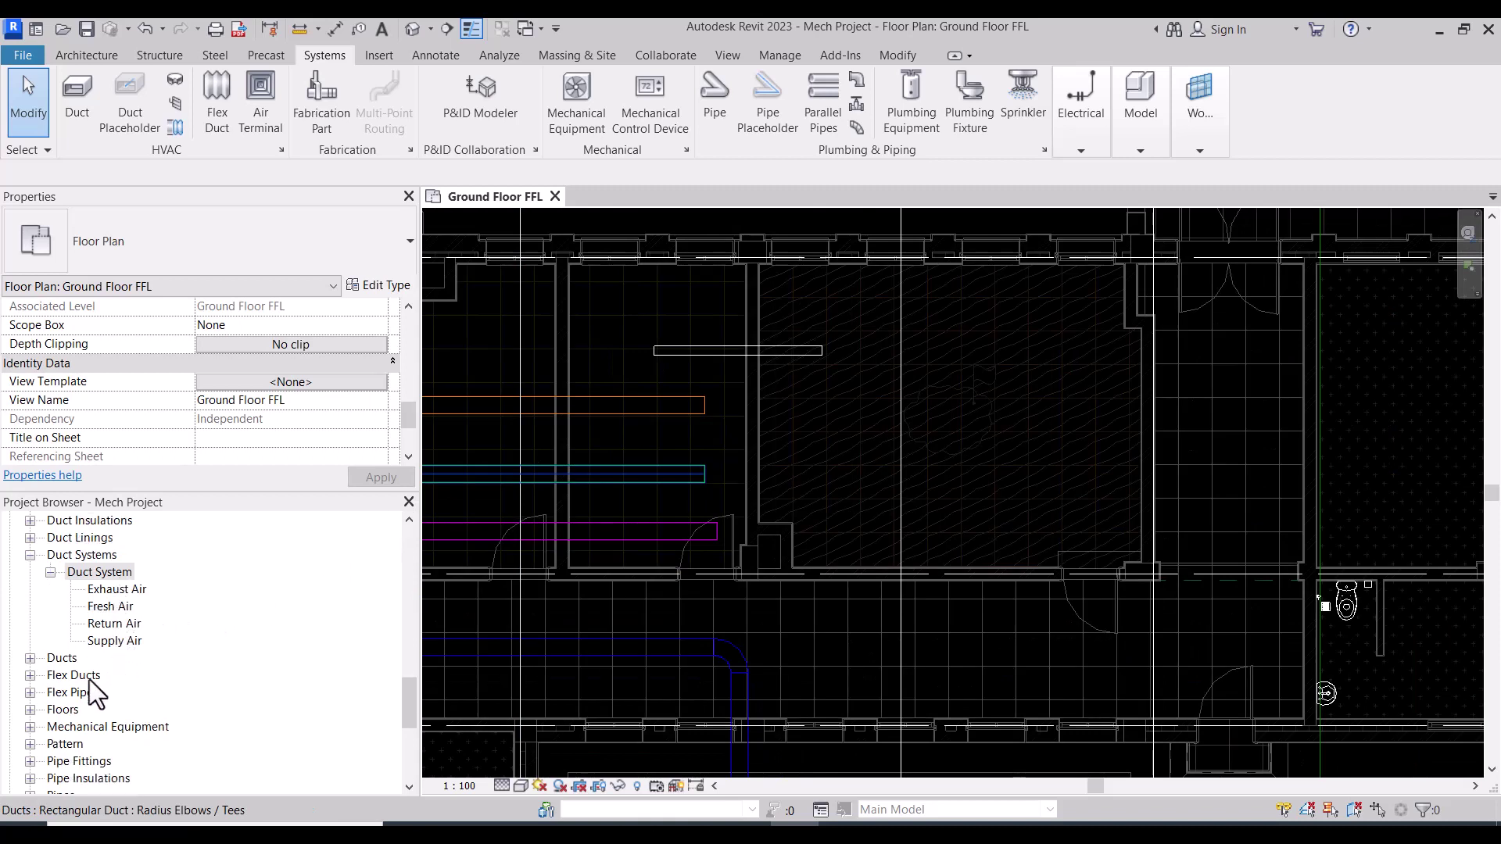
{"action": "scroll", "coordinate": [89, 688], "scroll_direction": "down", "scroll_amount": 3}
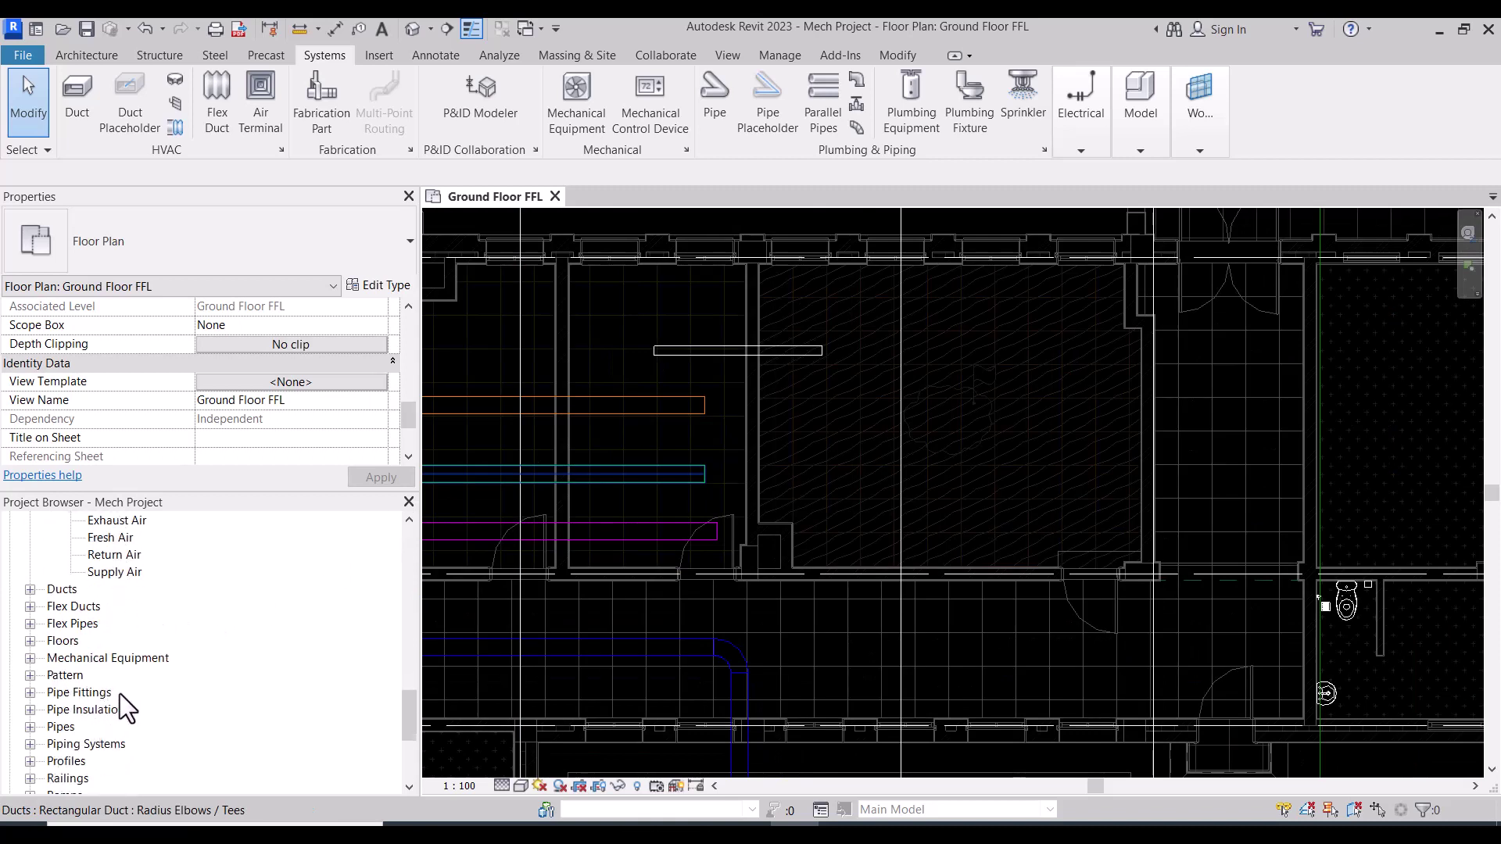
{"action": "scroll", "coordinate": [120, 693], "scroll_direction": "down", "scroll_amount": 1}
{"action": "scroll", "coordinate": [117, 692], "scroll_direction": "down", "scroll_amount": 2}
{"action": "left_click", "coordinate": [30, 676]}
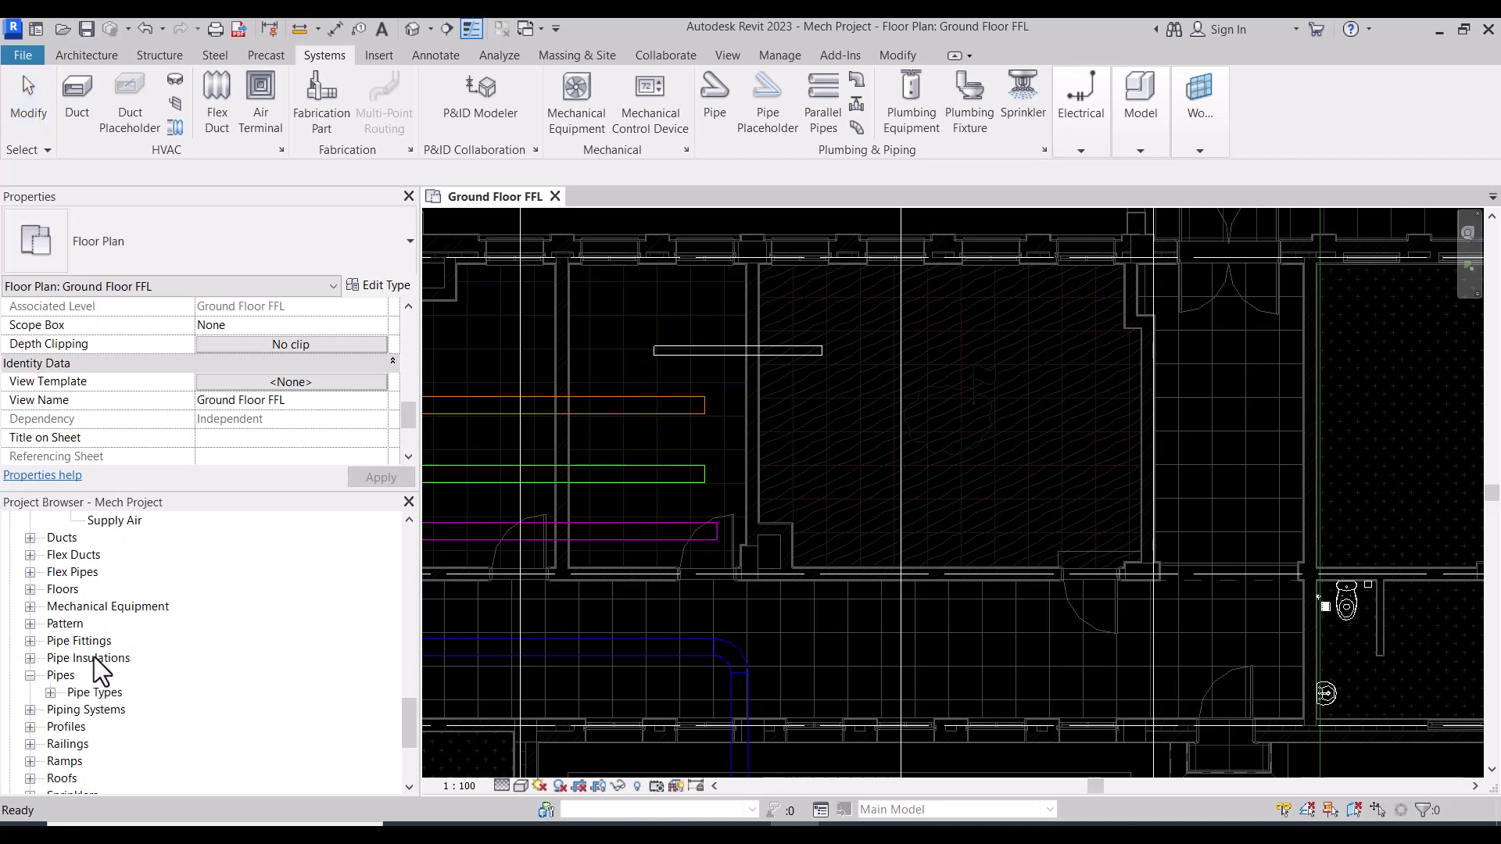
{"action": "scroll", "coordinate": [116, 683], "scroll_direction": "down", "scroll_amount": 2}
{"action": "scroll", "coordinate": [86, 657], "scroll_direction": "down", "scroll_amount": 2}
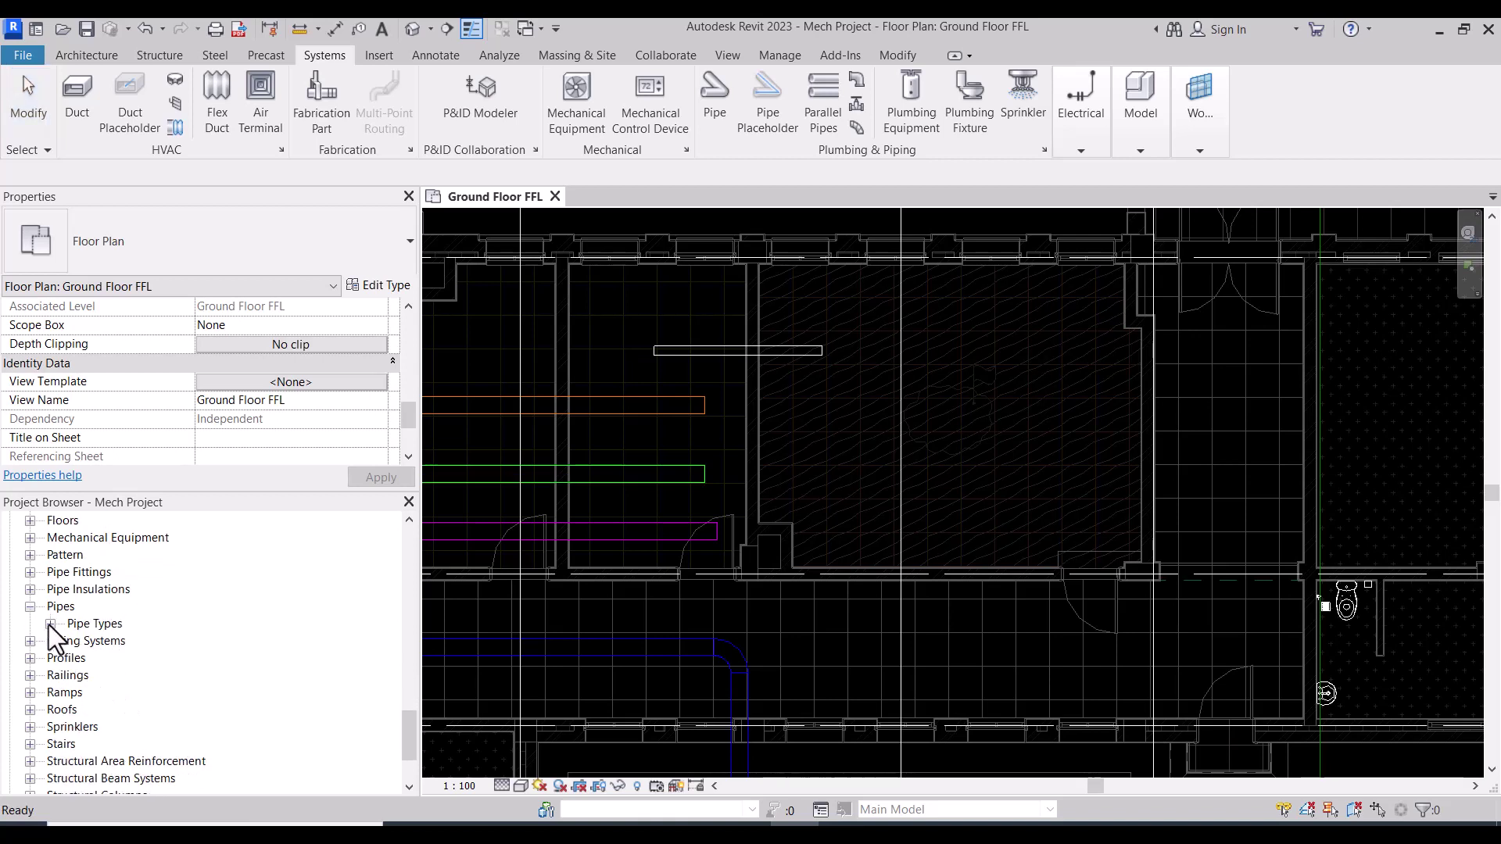
{"action": "left_click", "coordinate": [50, 624]}
Step: Duplicate the Chilled Water pipe type and name the copy FF
{"action": "left_click", "coordinate": [111, 641]}
{"action": "right_click", "coordinate": [115, 644]}
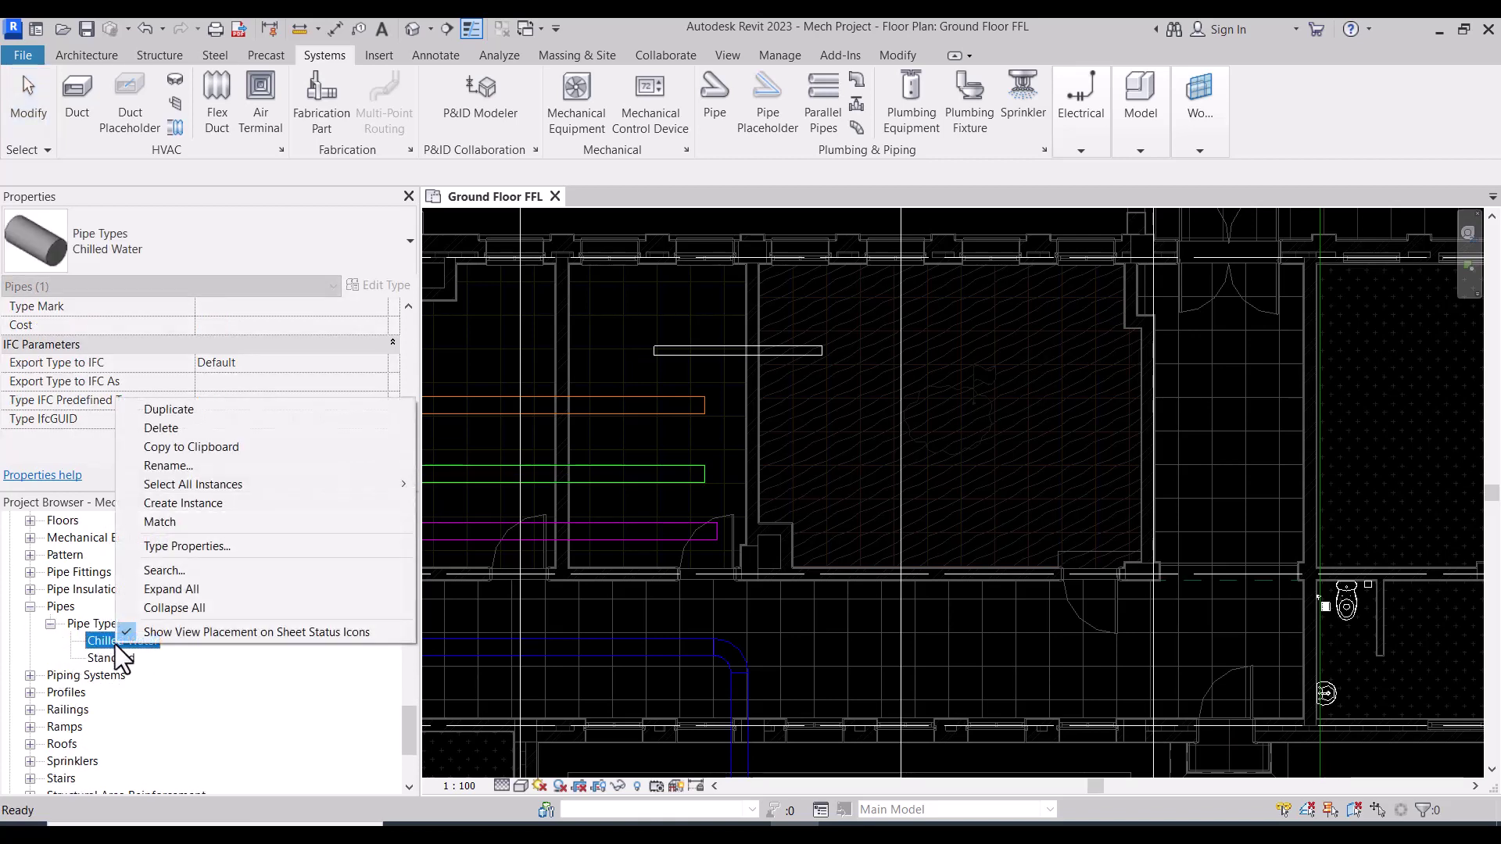
{"action": "left_click", "coordinate": [231, 409]}
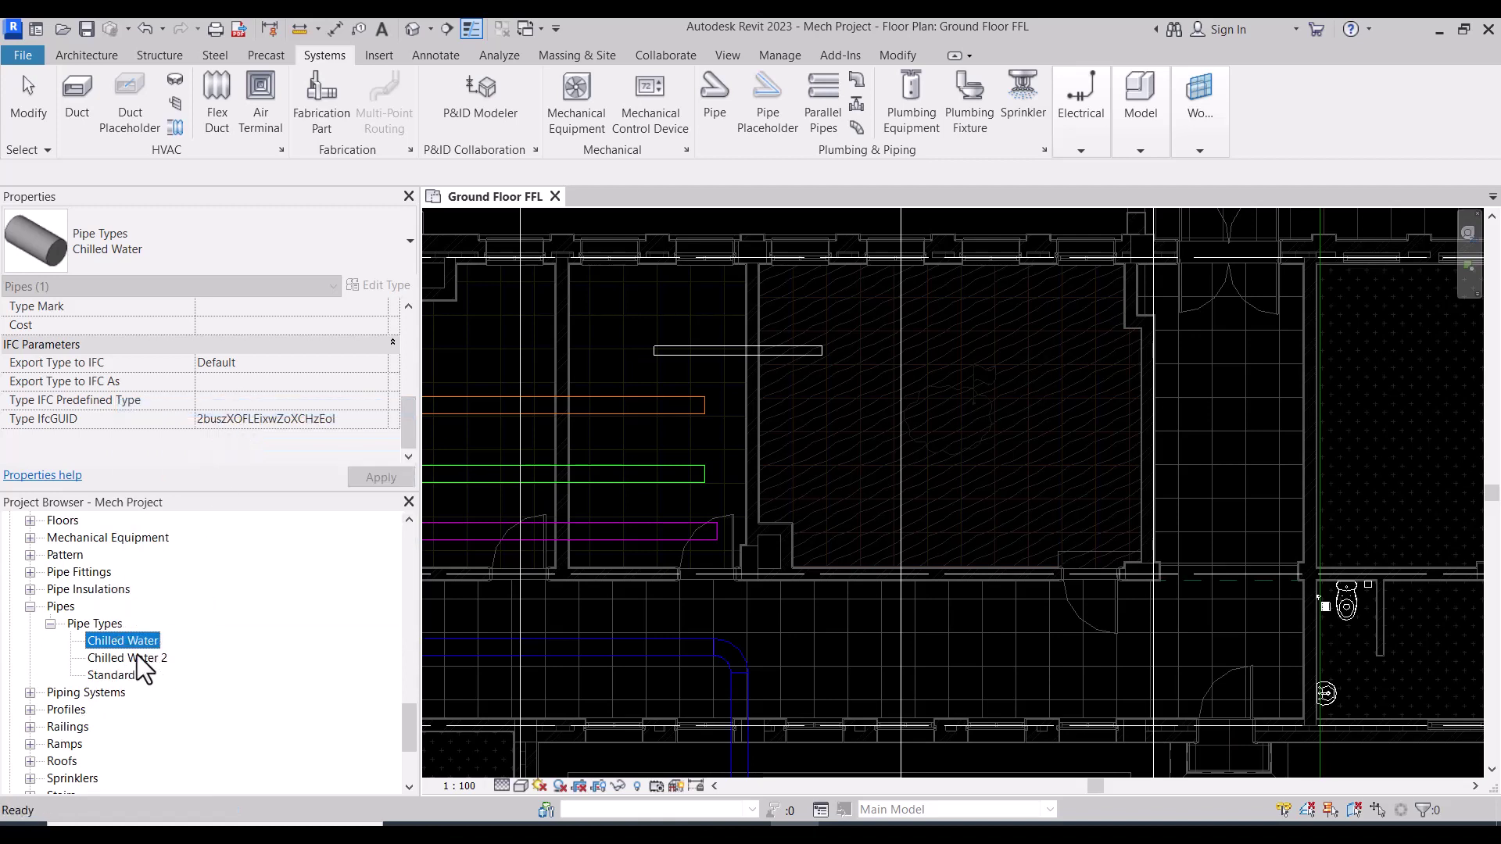
{"action": "right_click", "coordinate": [145, 659]}
{"action": "left_click", "coordinate": [222, 476]}
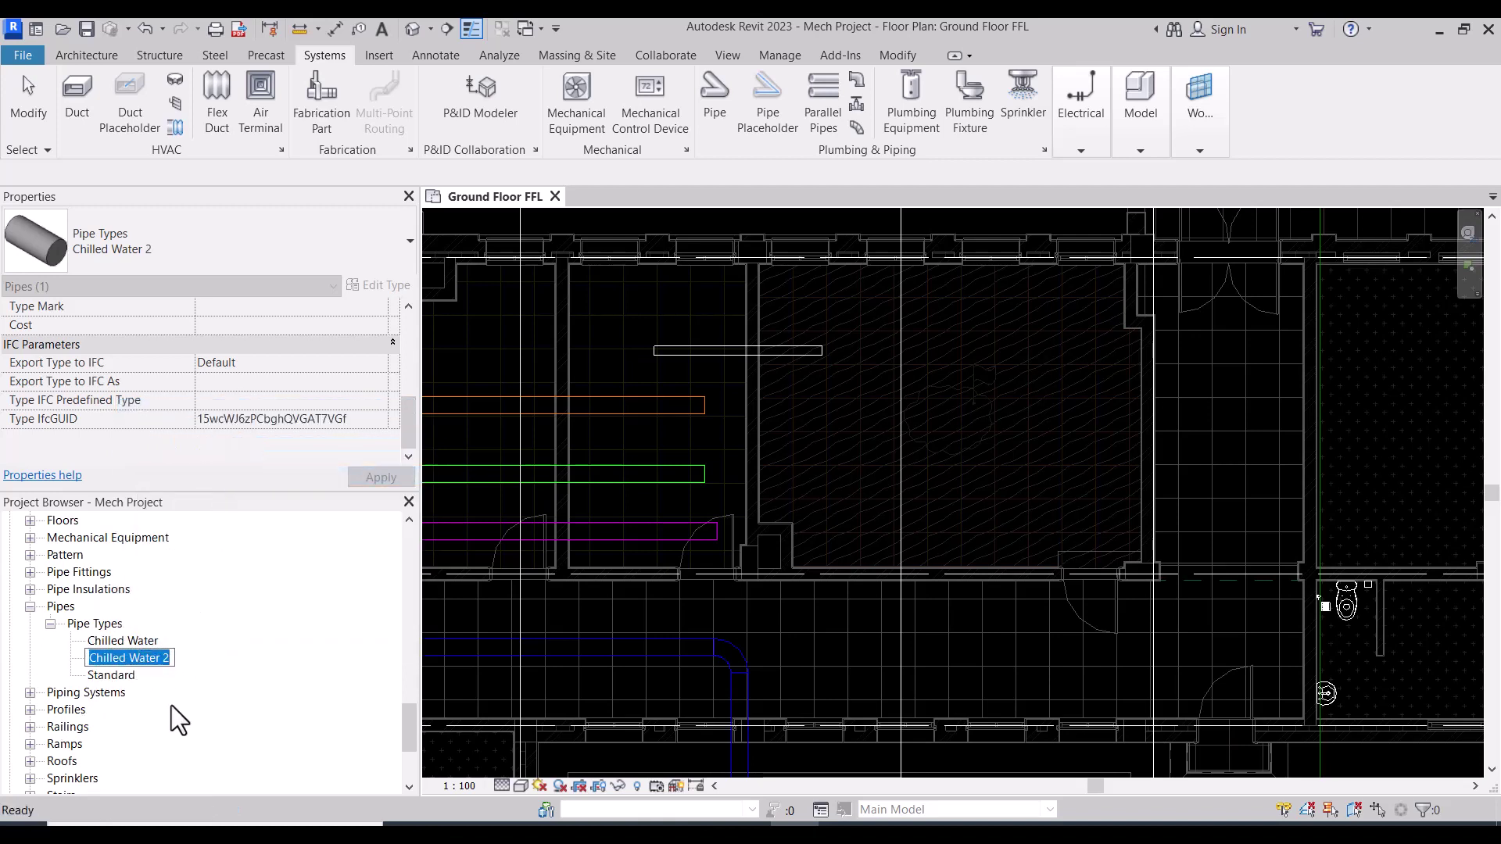
{"action": "type", "text": "FF"}
{"action": "key", "text": "Return"}
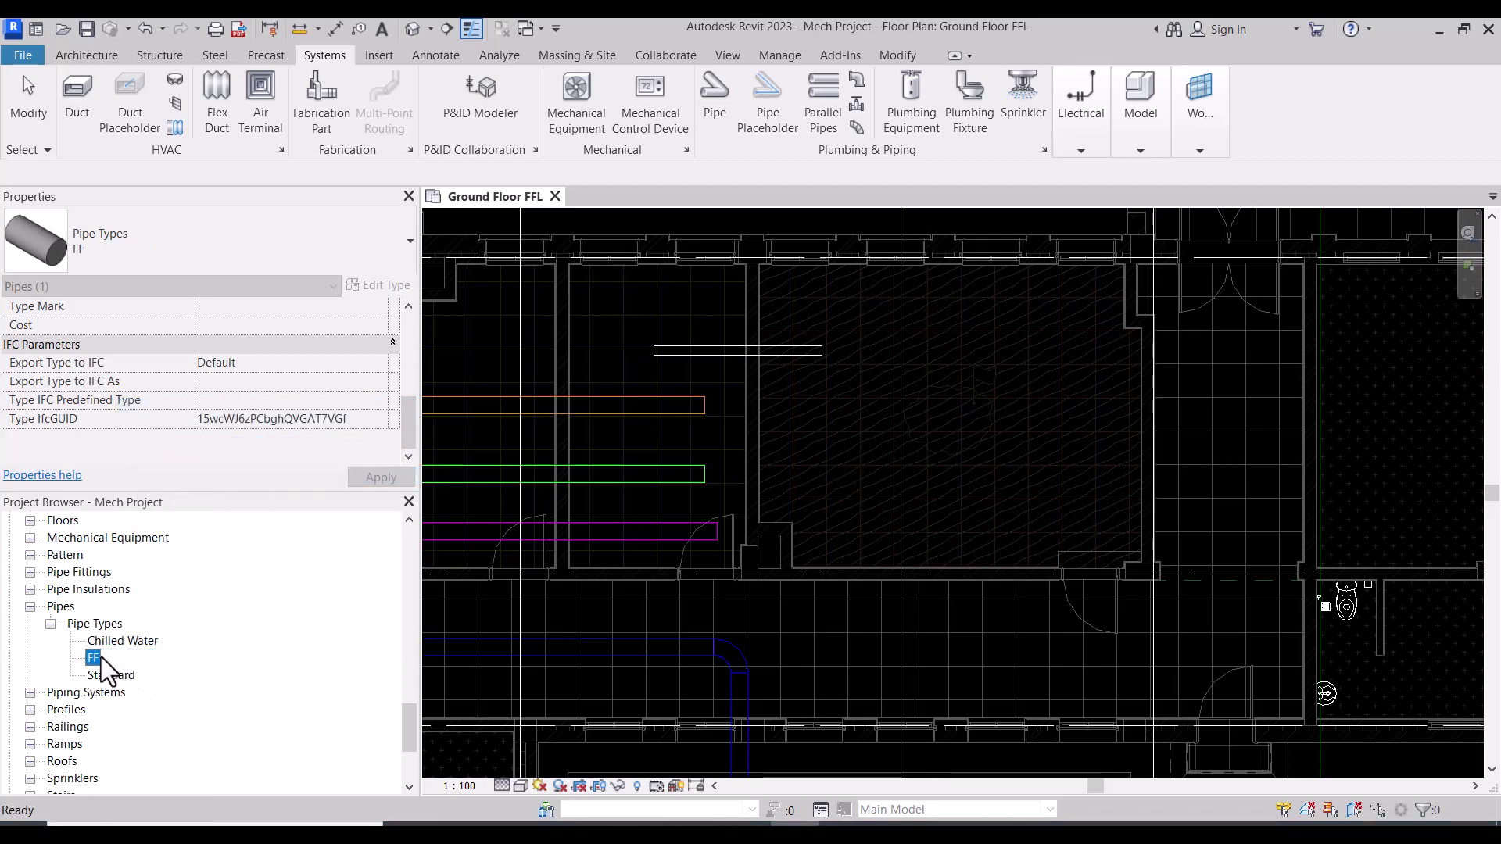
Step: Duplicate the FF pipe type and name the copy WS
{"action": "right_click", "coordinate": [101, 656]}
{"action": "left_click", "coordinate": [189, 428]}
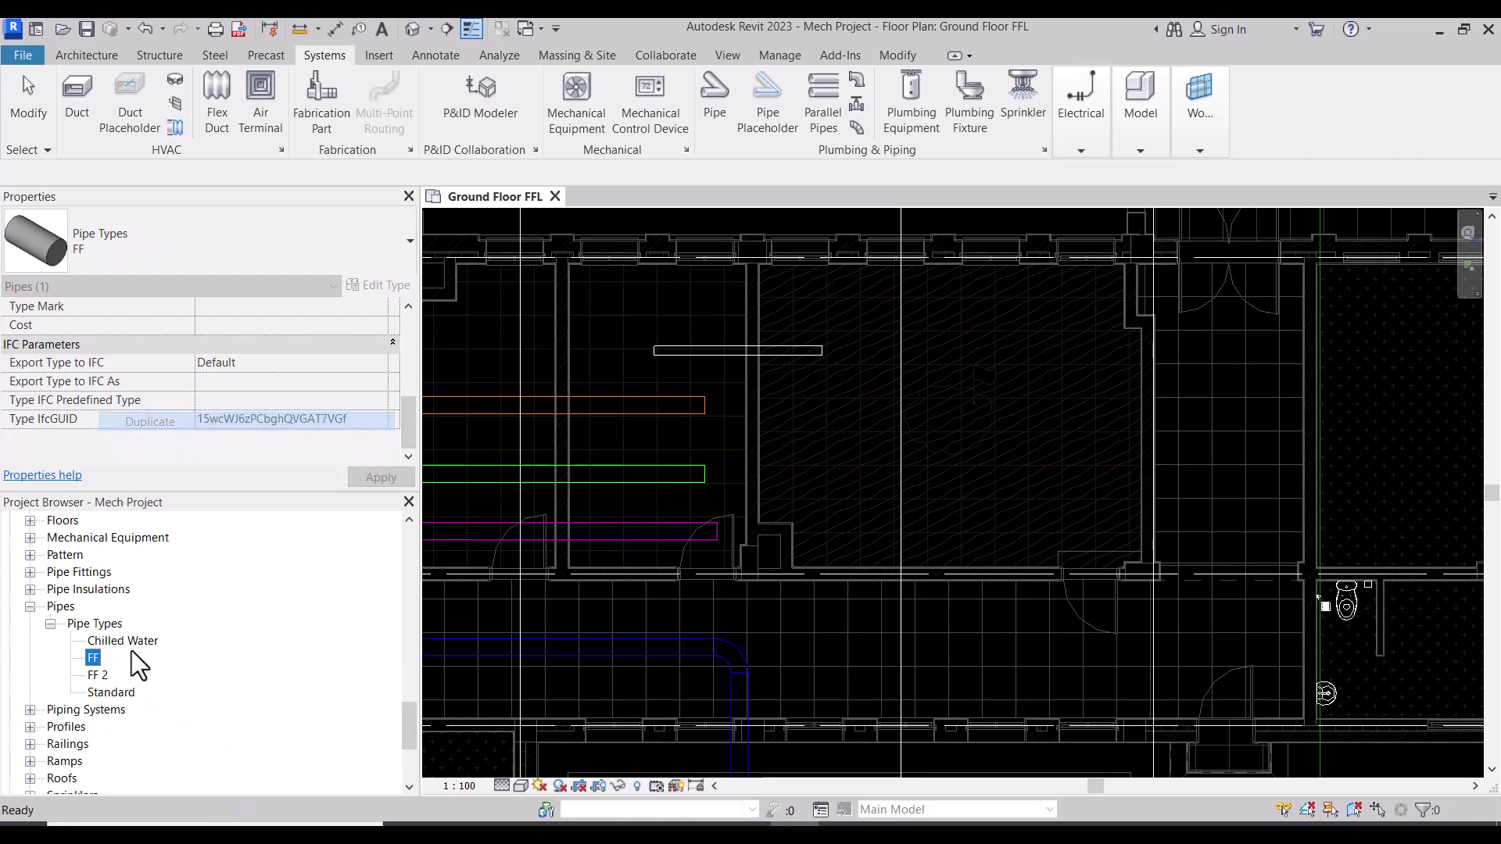
{"action": "right_click", "coordinate": [100, 675]}
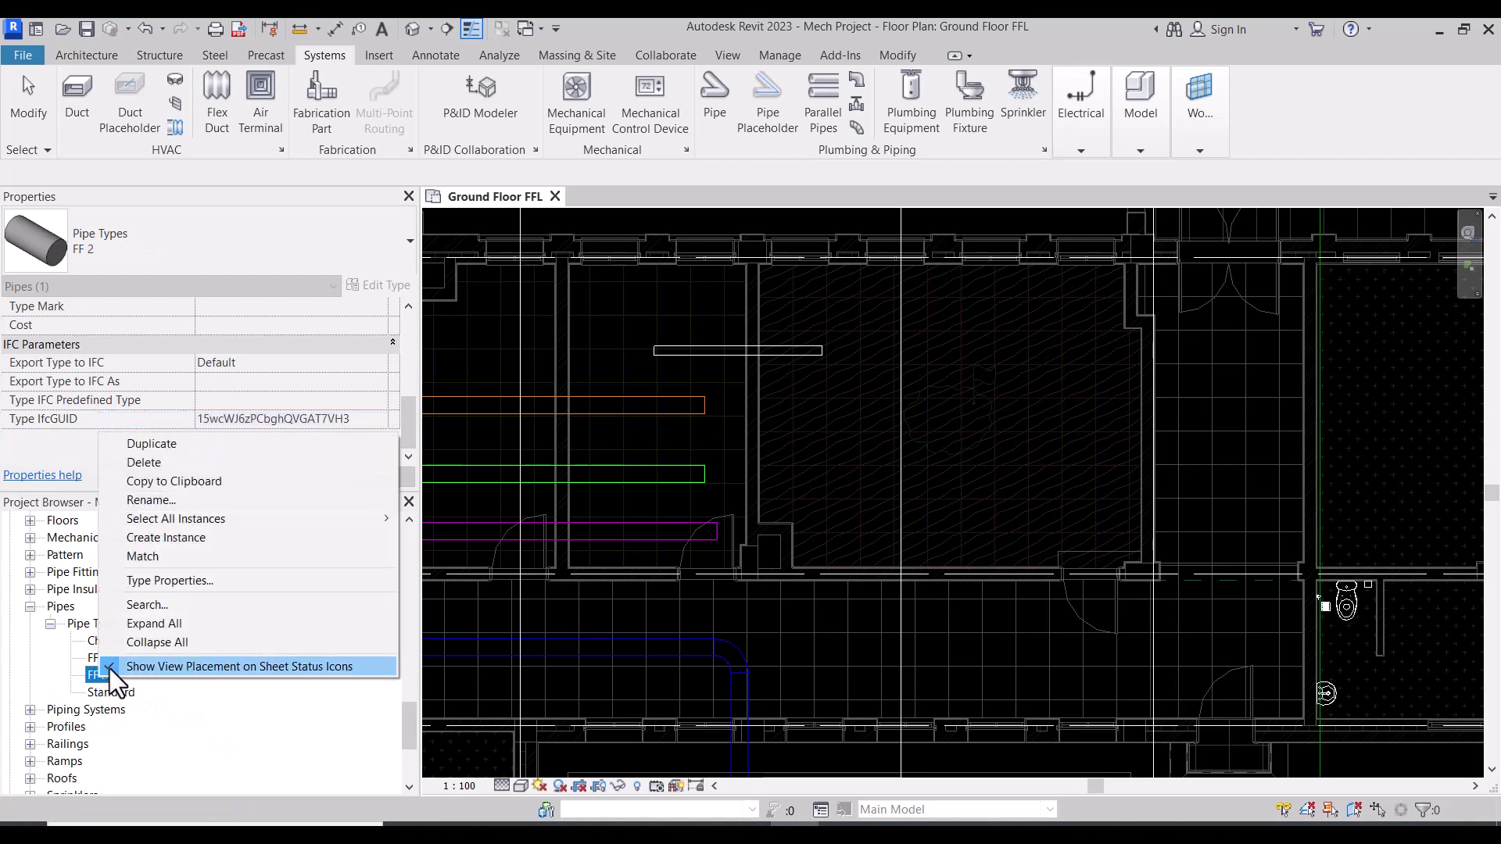
{"action": "left_click", "coordinate": [156, 504]}
{"action": "type", "text": "WS"}
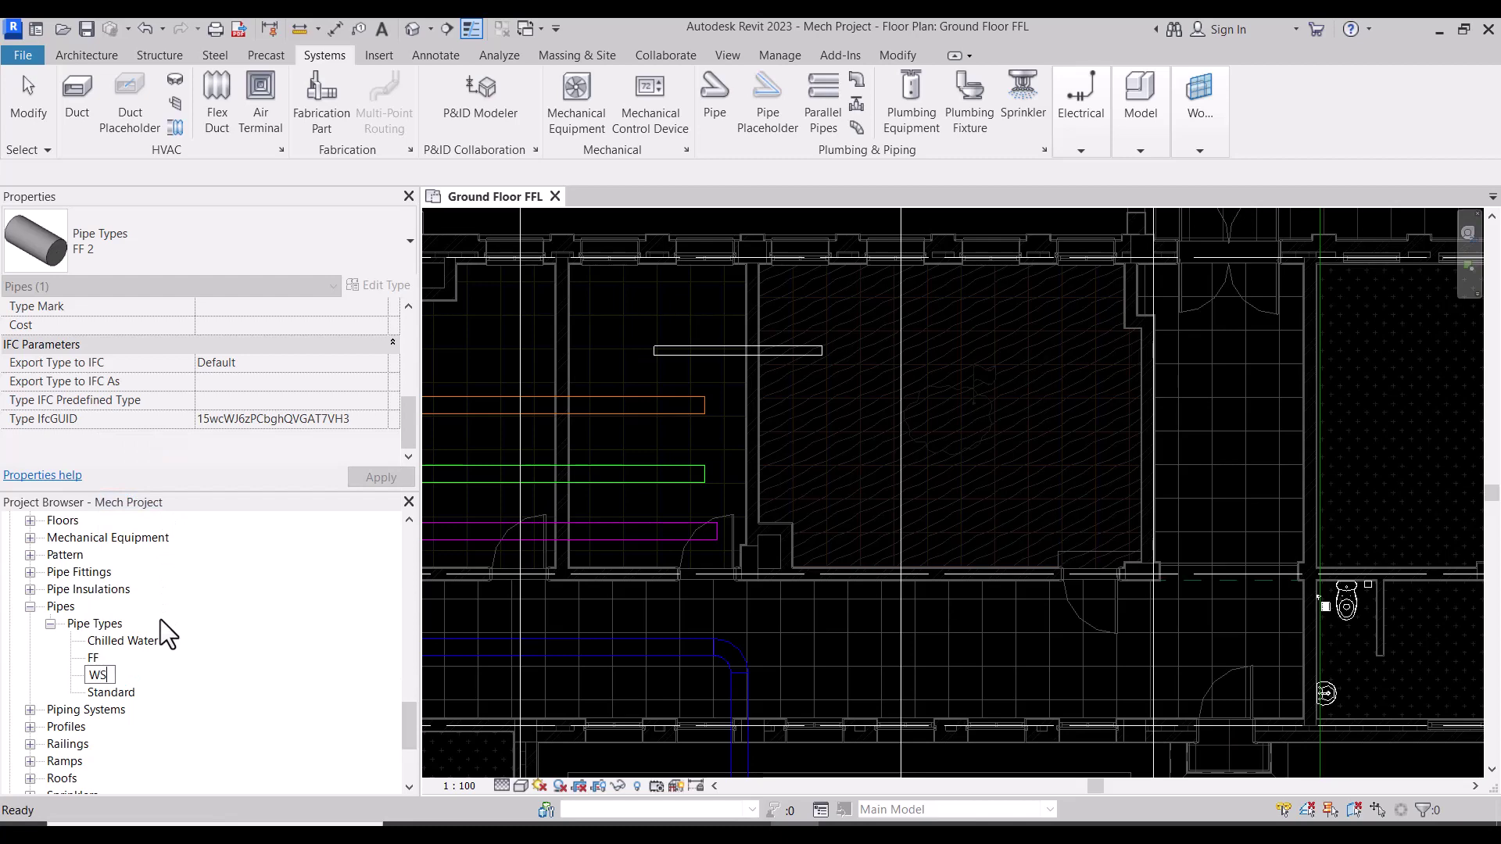
{"action": "key", "text": "Return"}
Step: Duplicate the WS pipe type and name the copy DRN
{"action": "right_click", "coordinate": [95, 701]}
{"action": "left_click", "coordinate": [92, 687]}
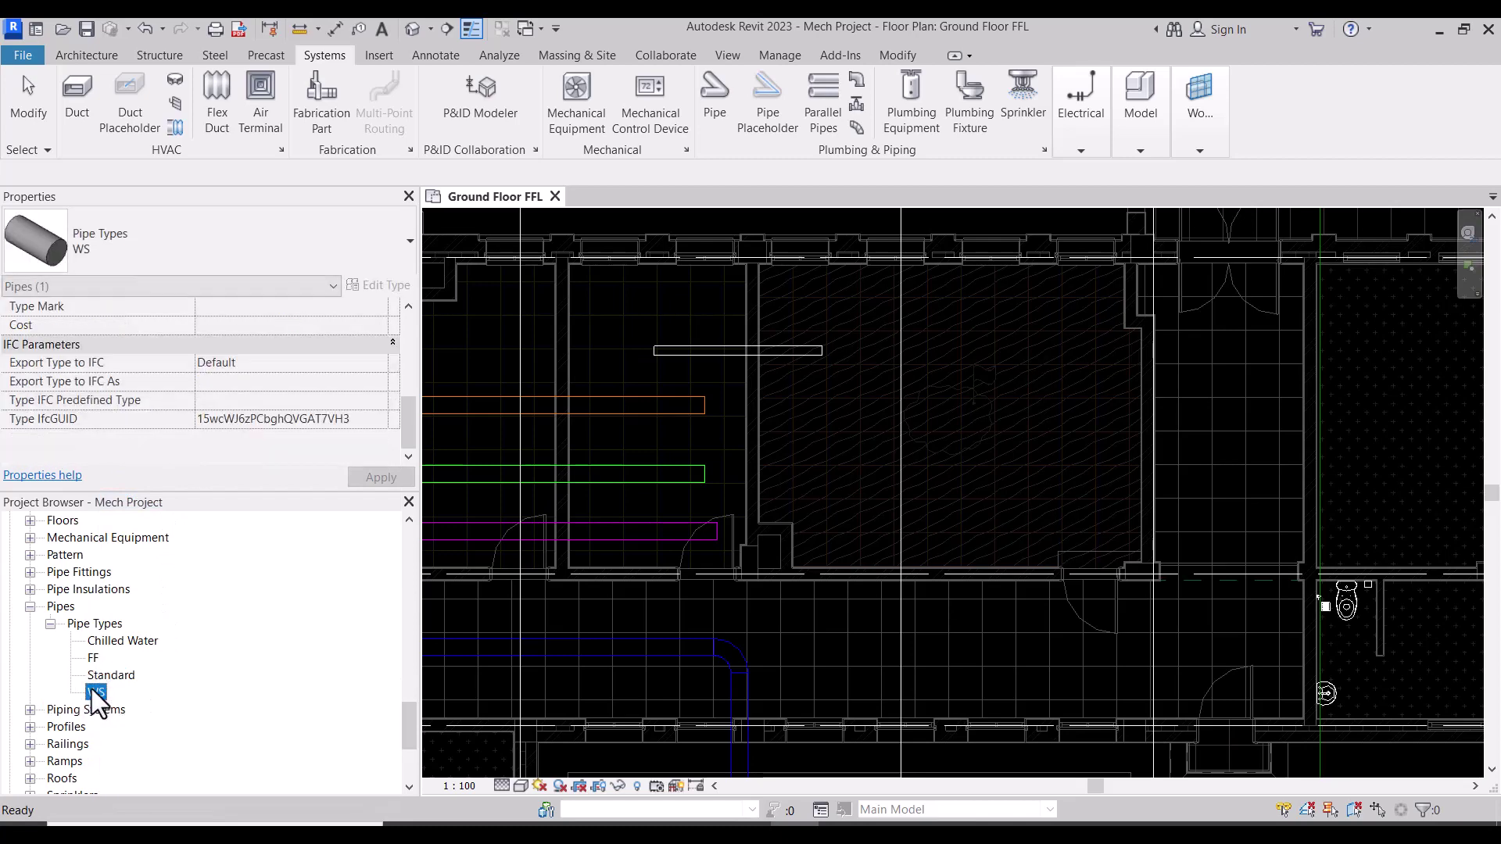
{"action": "right_click", "coordinate": [91, 688]}
{"action": "left_click", "coordinate": [169, 454]}
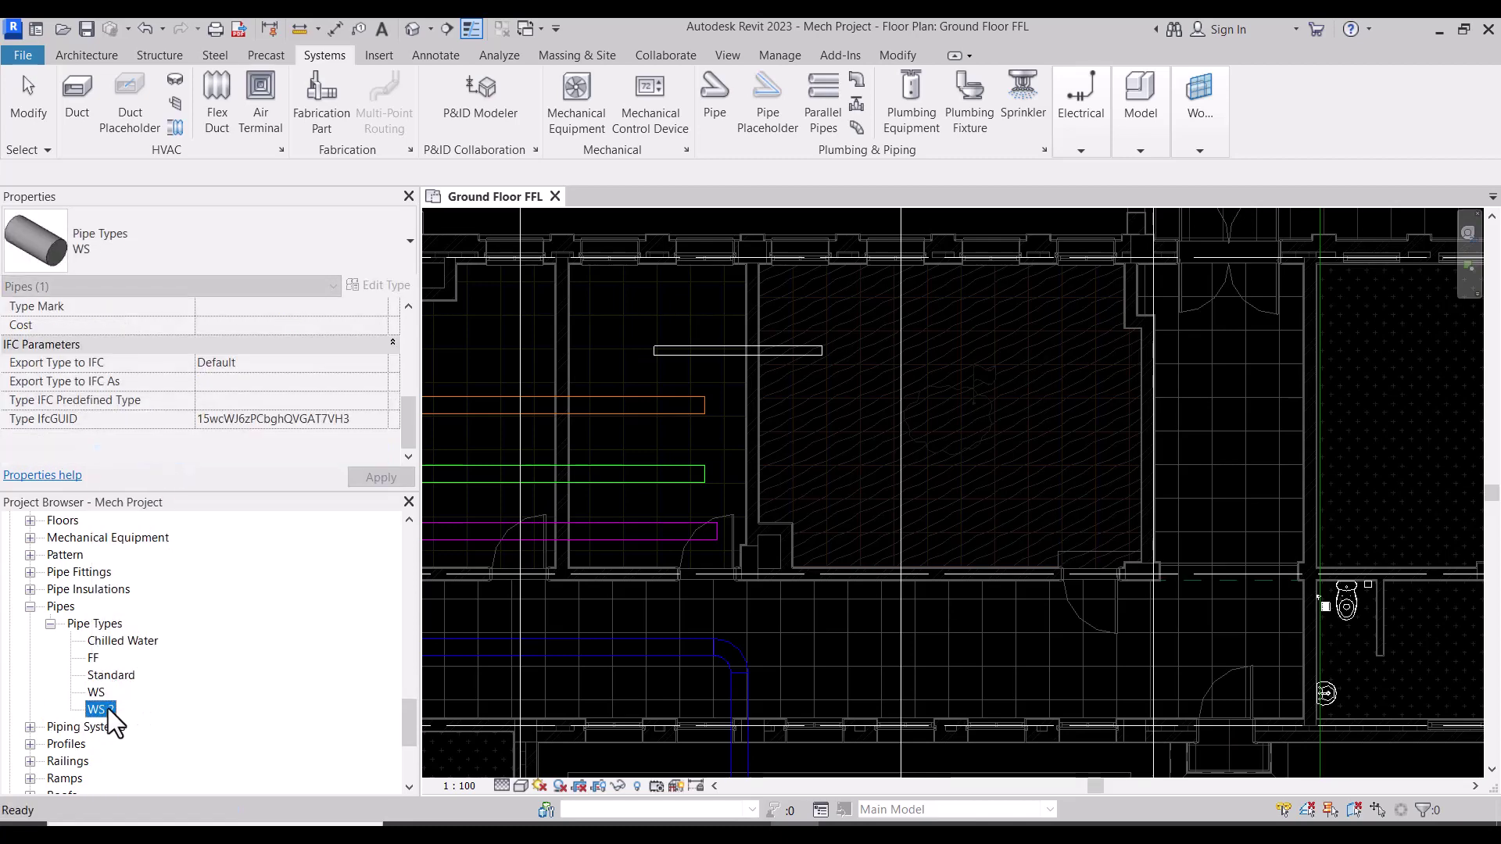
{"action": "right_click", "coordinate": [108, 708]}
{"action": "left_click", "coordinate": [166, 528]}
{"action": "type", "text": "DRN"}
{"action": "left_click", "coordinate": [233, 715]}
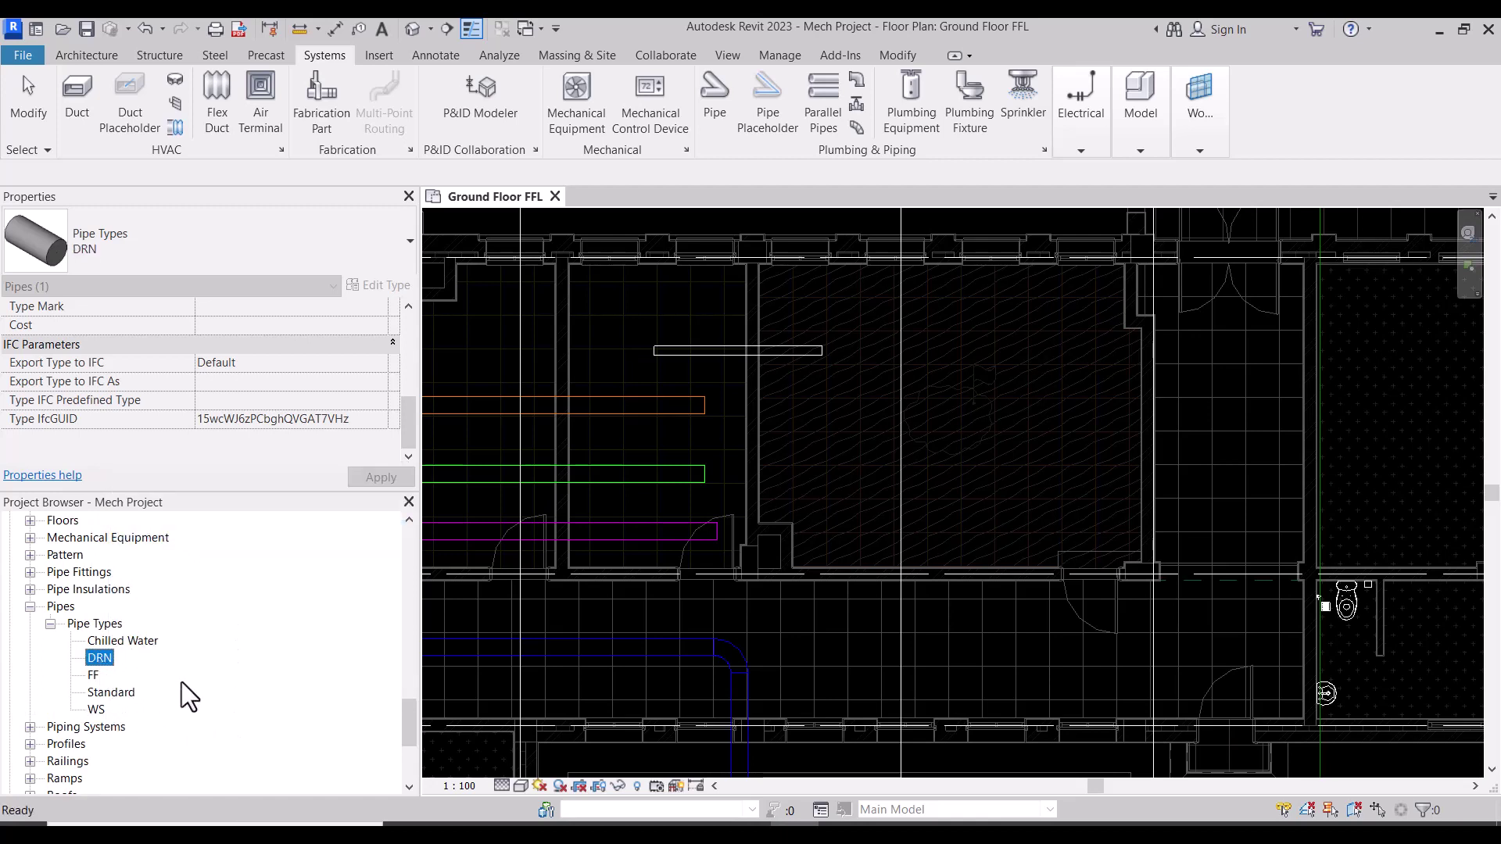
Step: Check the new pipe types in the Pipe tool's type selector, then cancel
{"action": "left_click", "coordinate": [713, 98]}
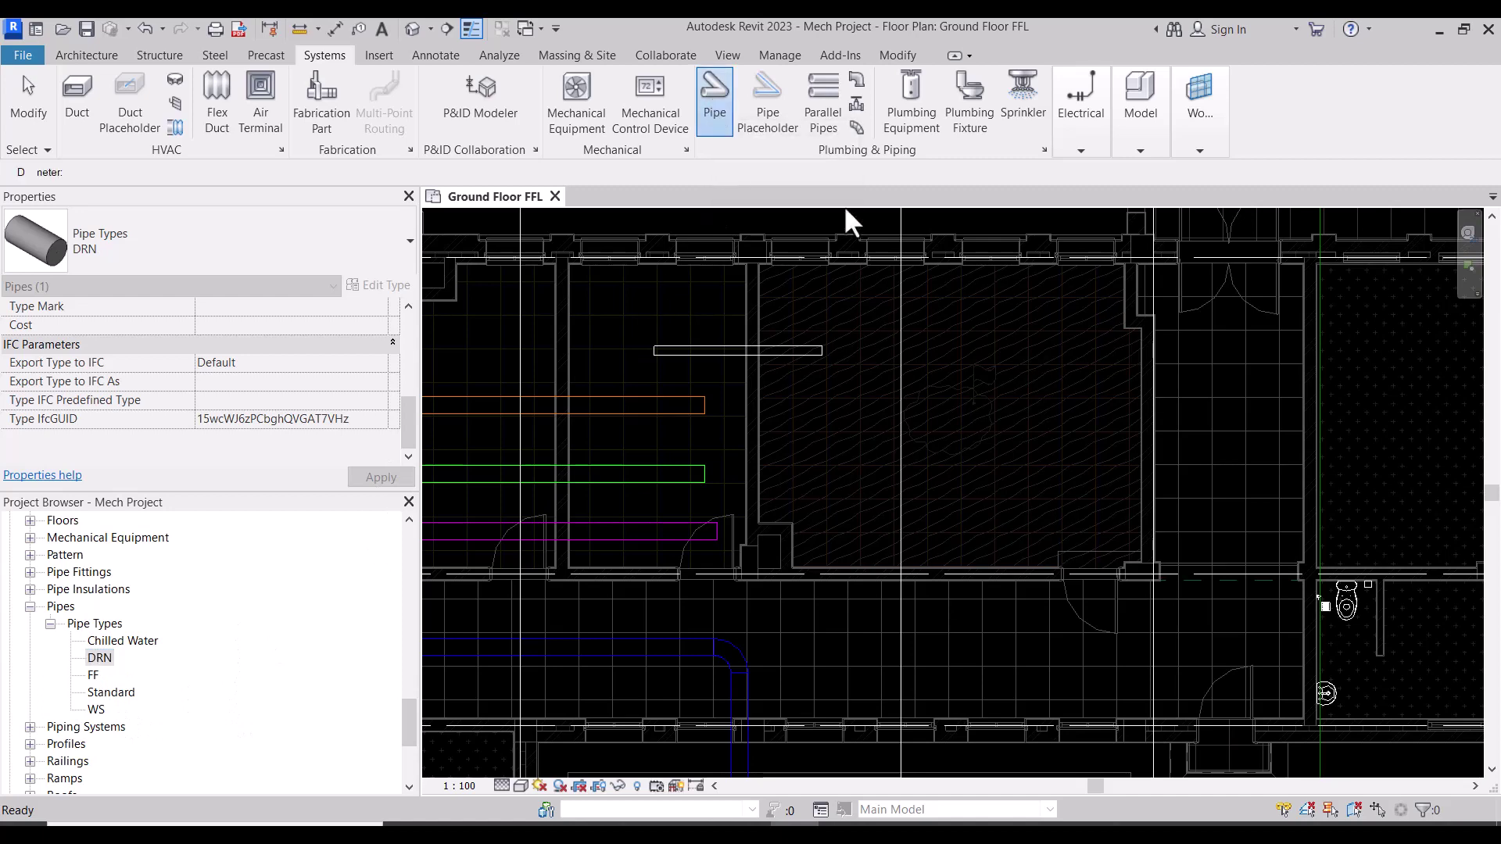
{"action": "left_click", "coordinate": [335, 250]}
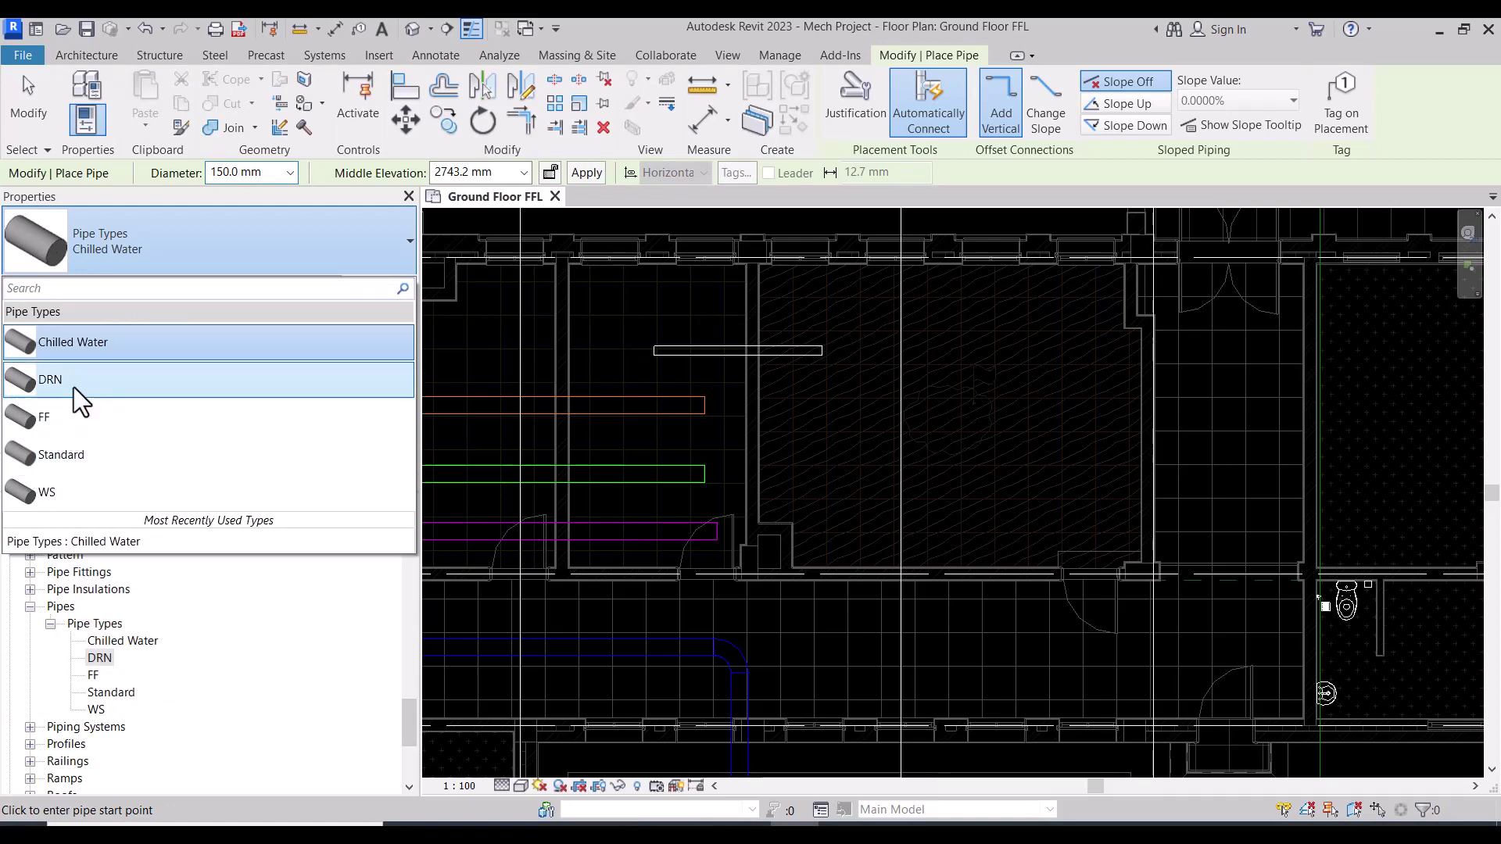
{"action": "key", "text": "Escape"}
{"action": "key", "text": "Escape"}
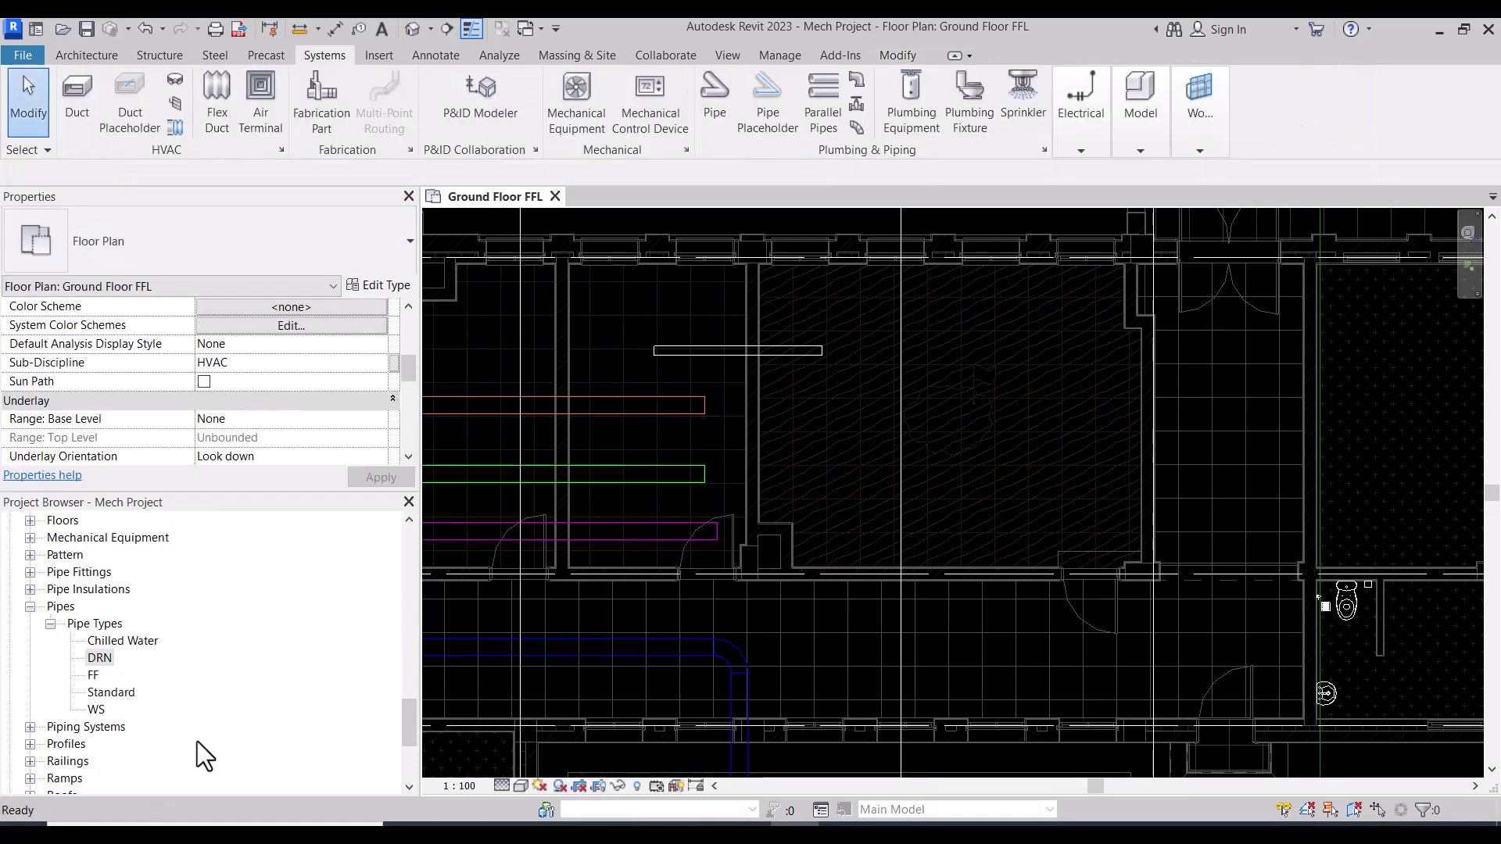
Step: Open Chilled Water's routing preferences and check the Copper - B segment's size range
{"action": "double_click", "coordinate": [118, 641]}
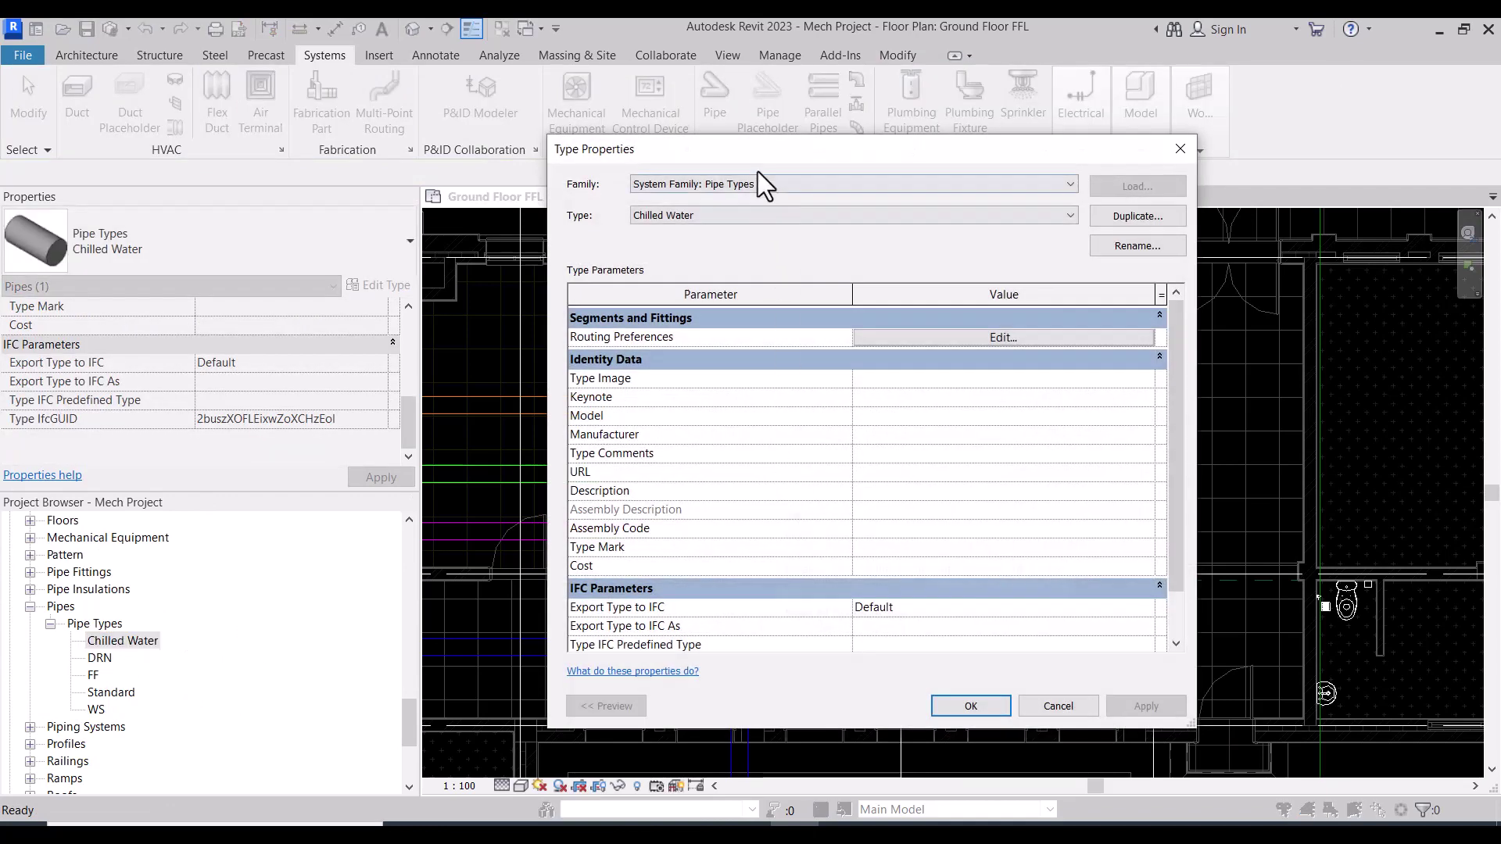
{"action": "left_click_drag", "start_coordinate": [790, 152], "coordinate": [397, 161]}
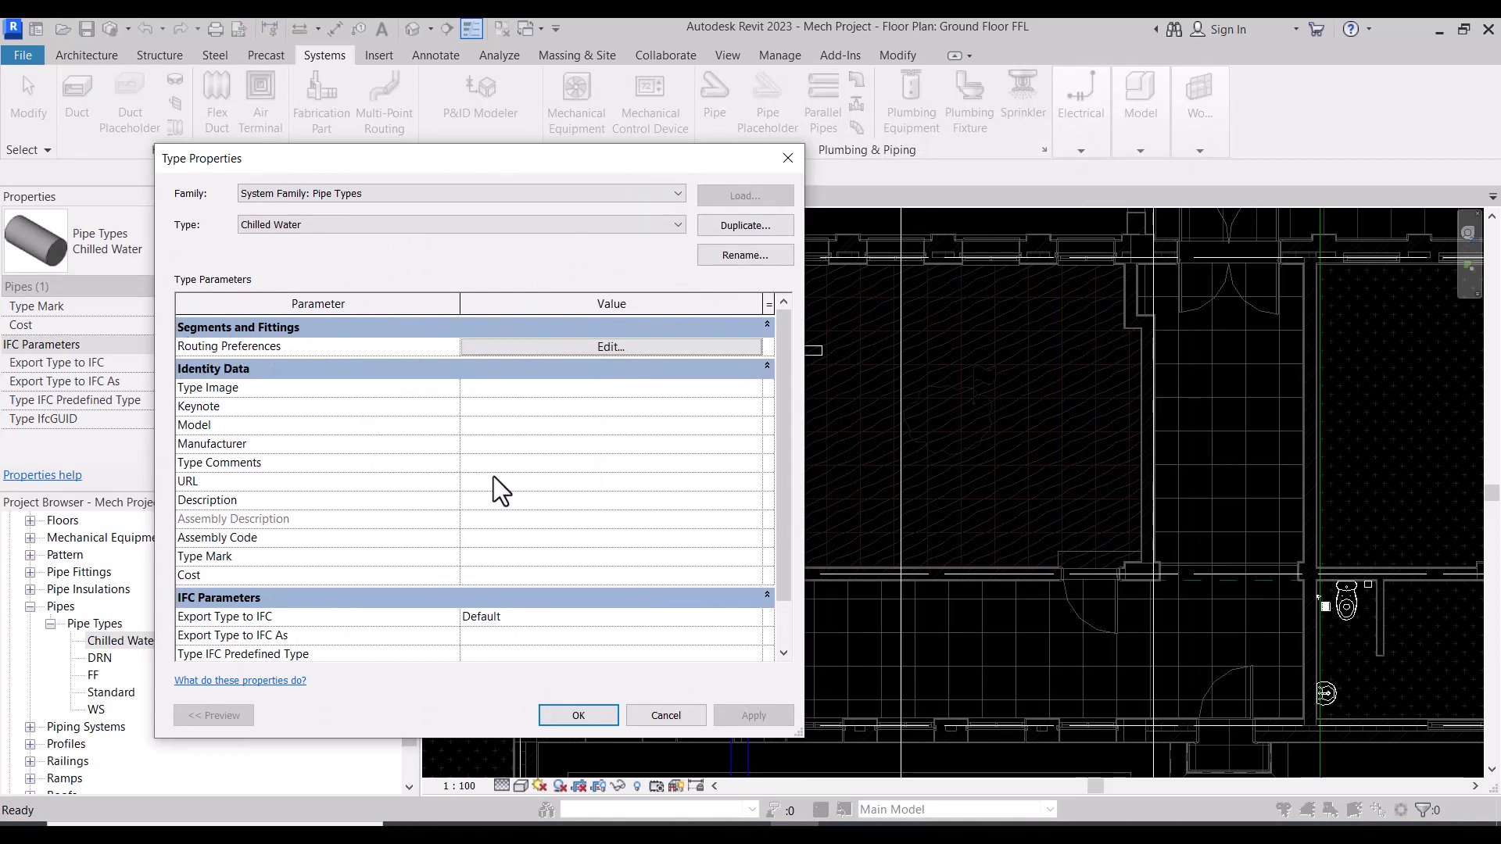
{"action": "left_click", "coordinate": [630, 349]}
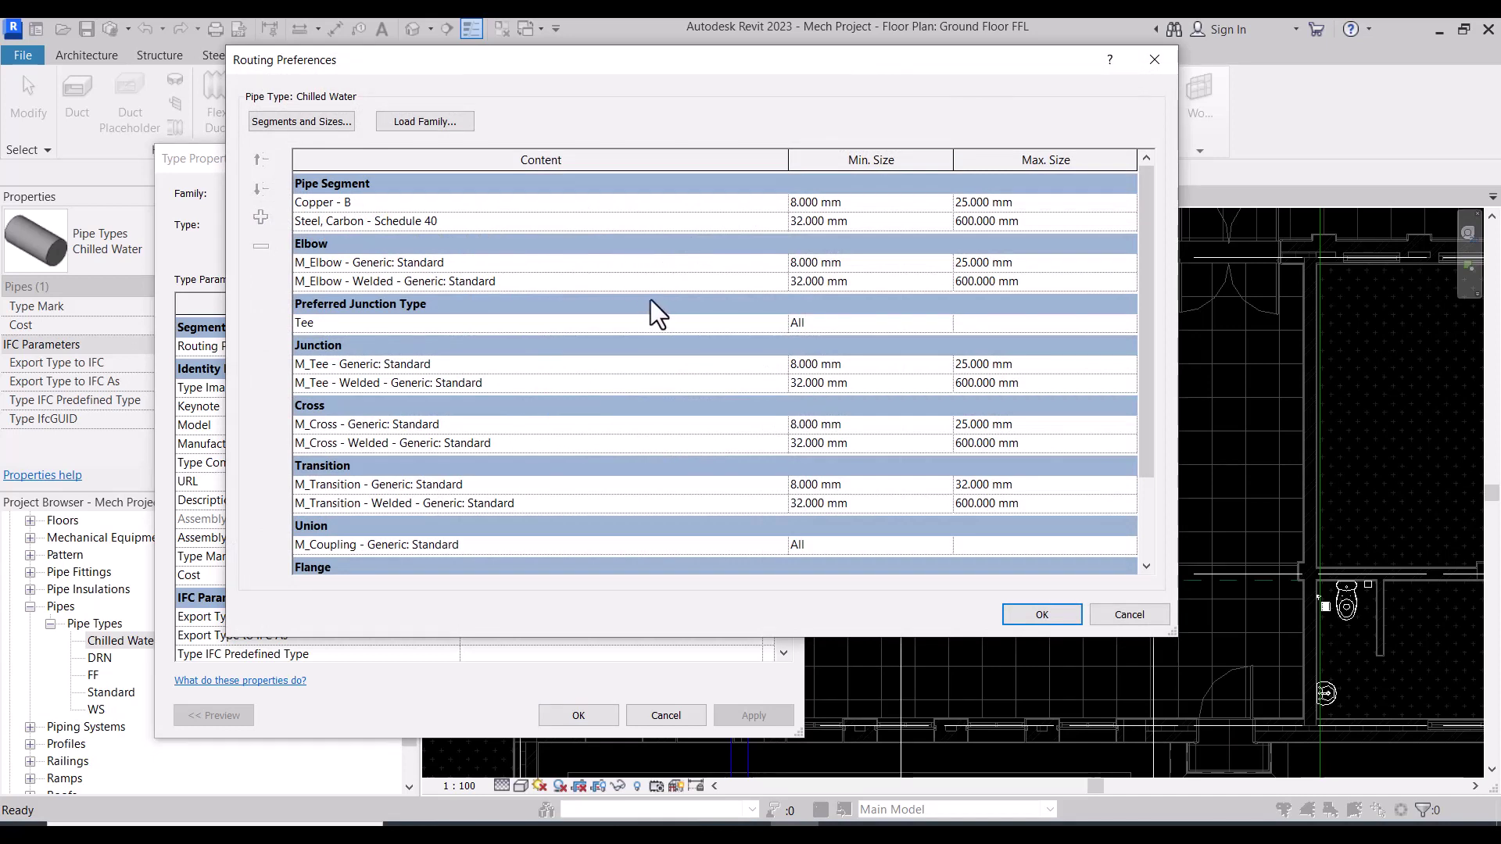
{"action": "left_click", "coordinate": [365, 204]}
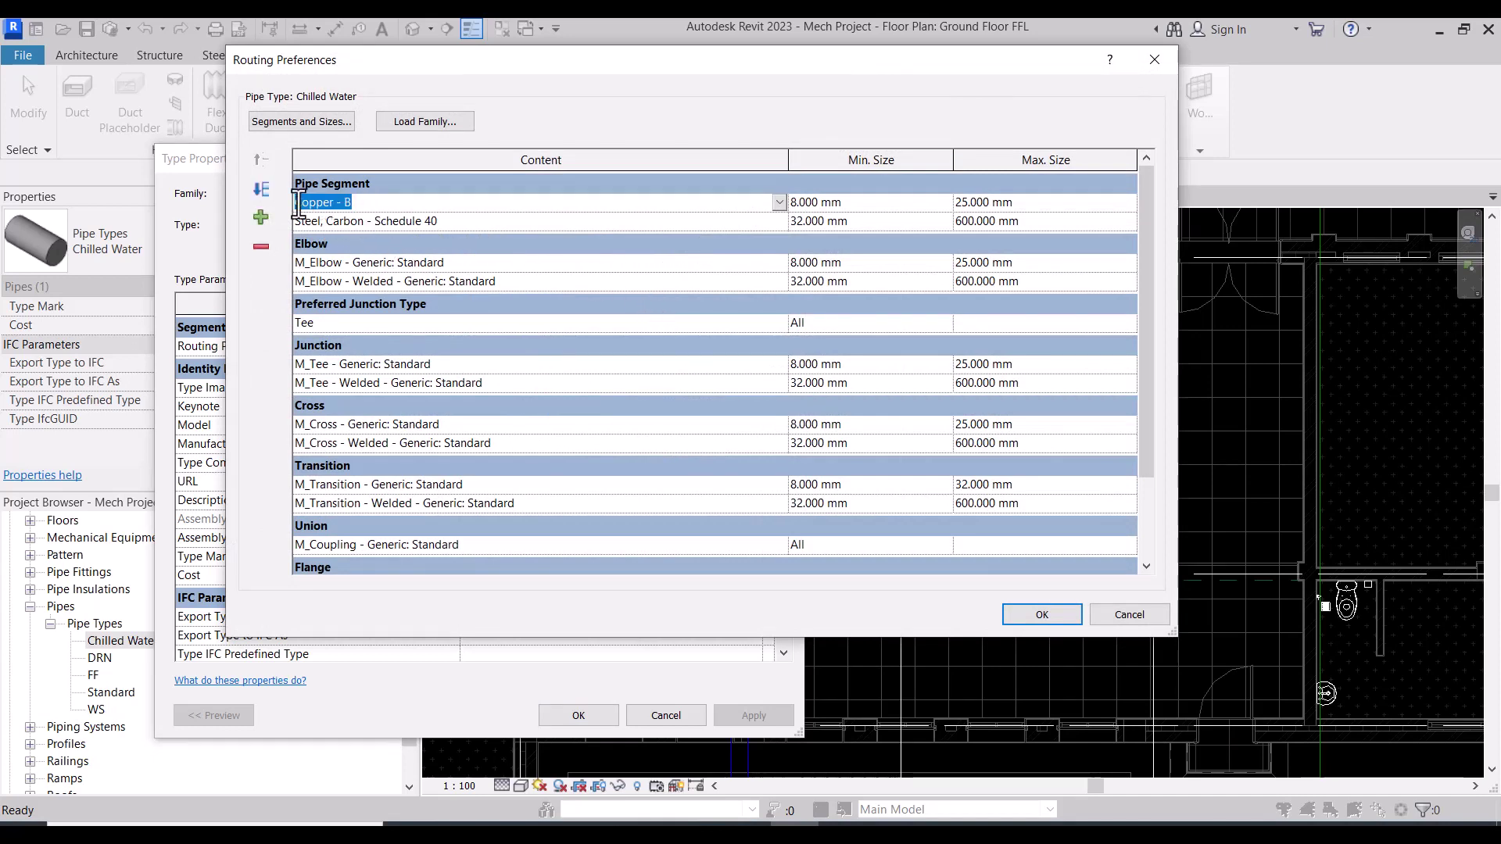
{"action": "left_click", "coordinate": [862, 205]}
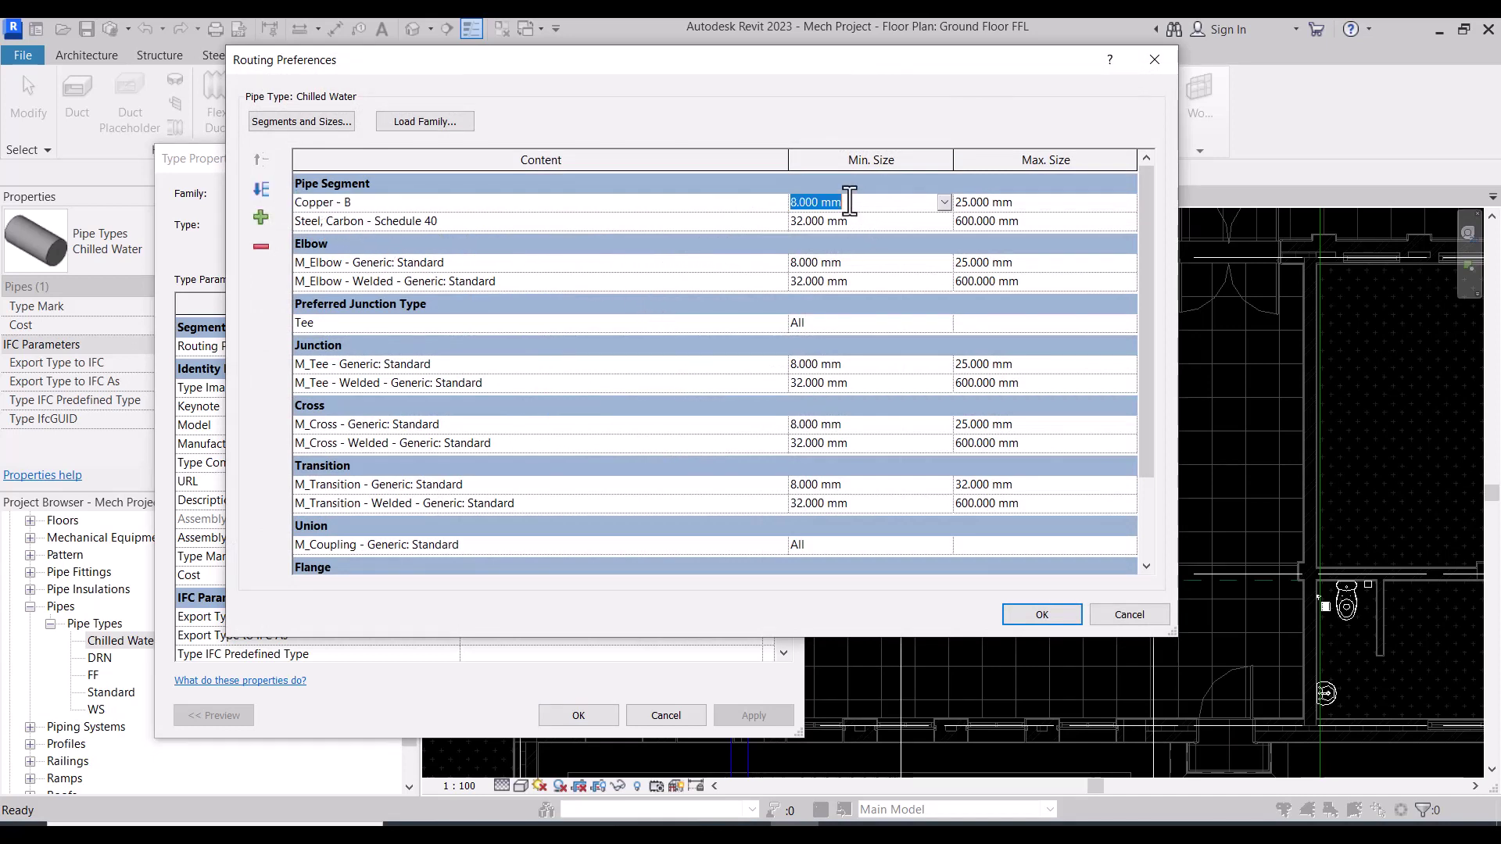
{"action": "left_click", "coordinate": [1062, 202]}
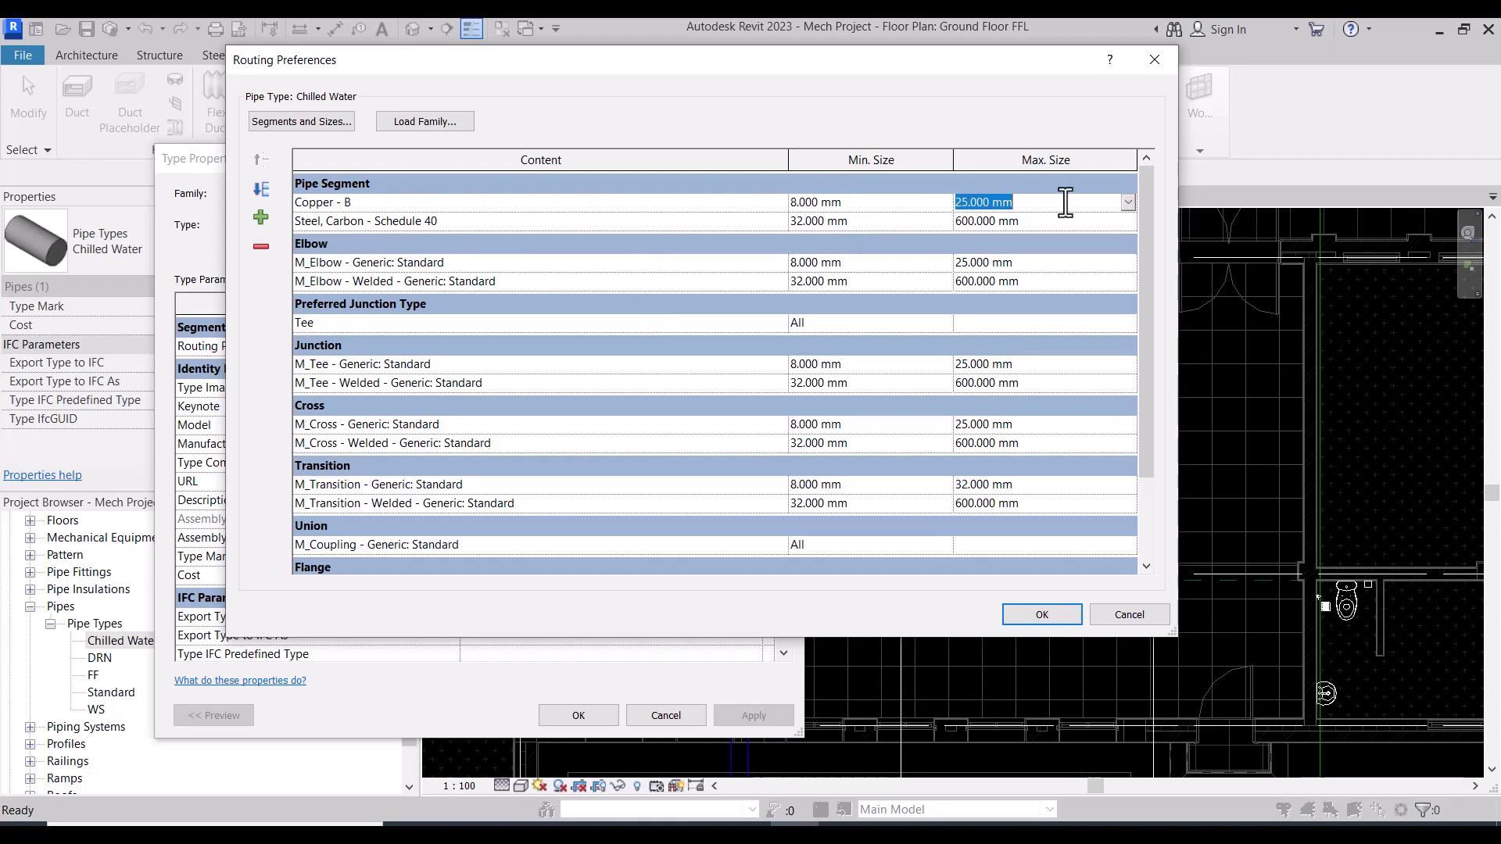
Step: Review the Steel, Carbon - Schedule 40 segment's minimum and maximum sizes
{"action": "left_click", "coordinate": [472, 224]}
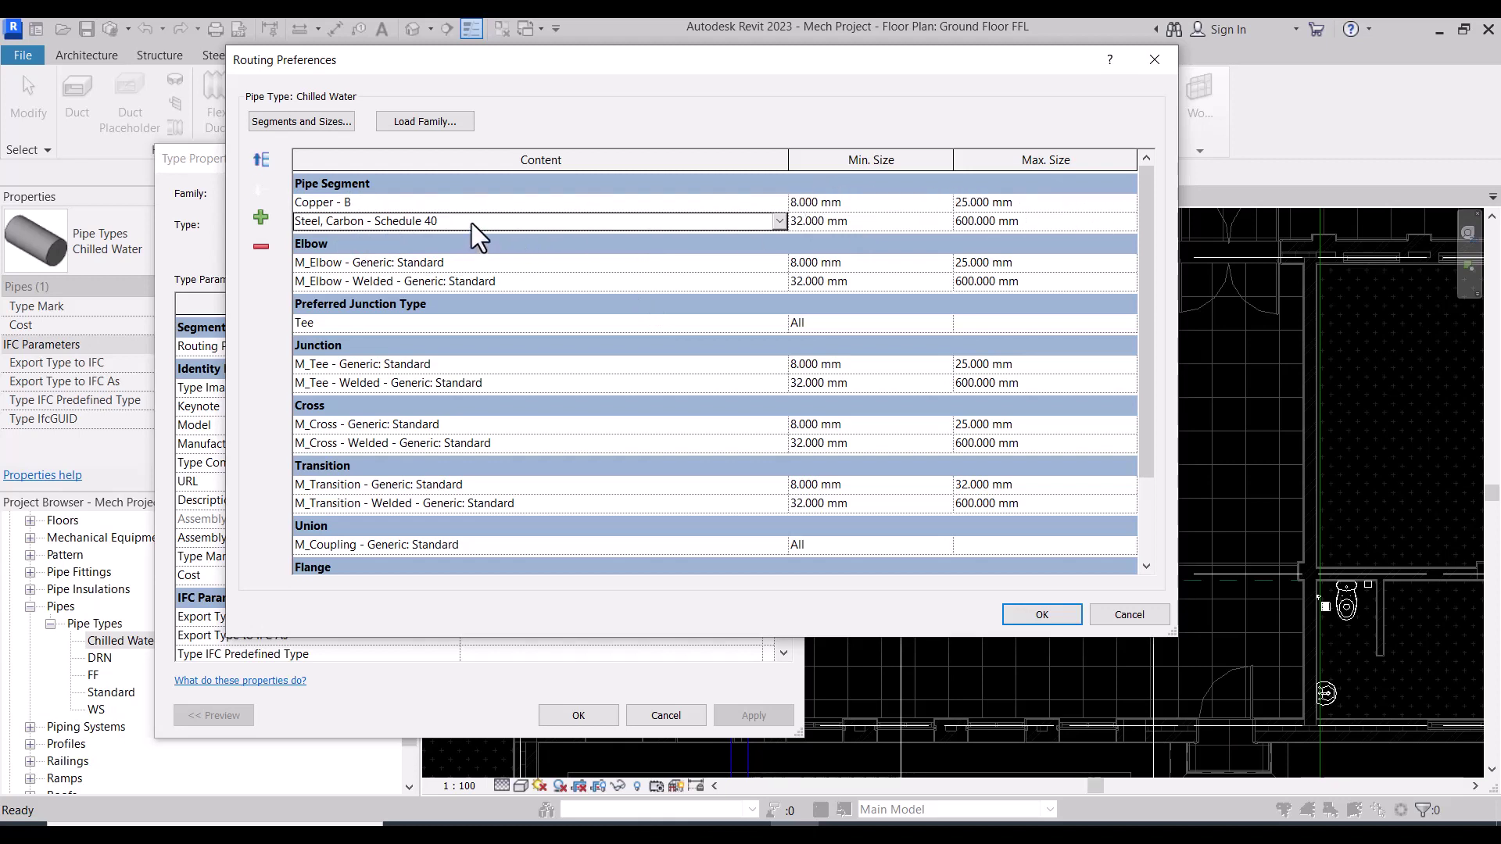
{"action": "left_click", "coordinate": [866, 224]}
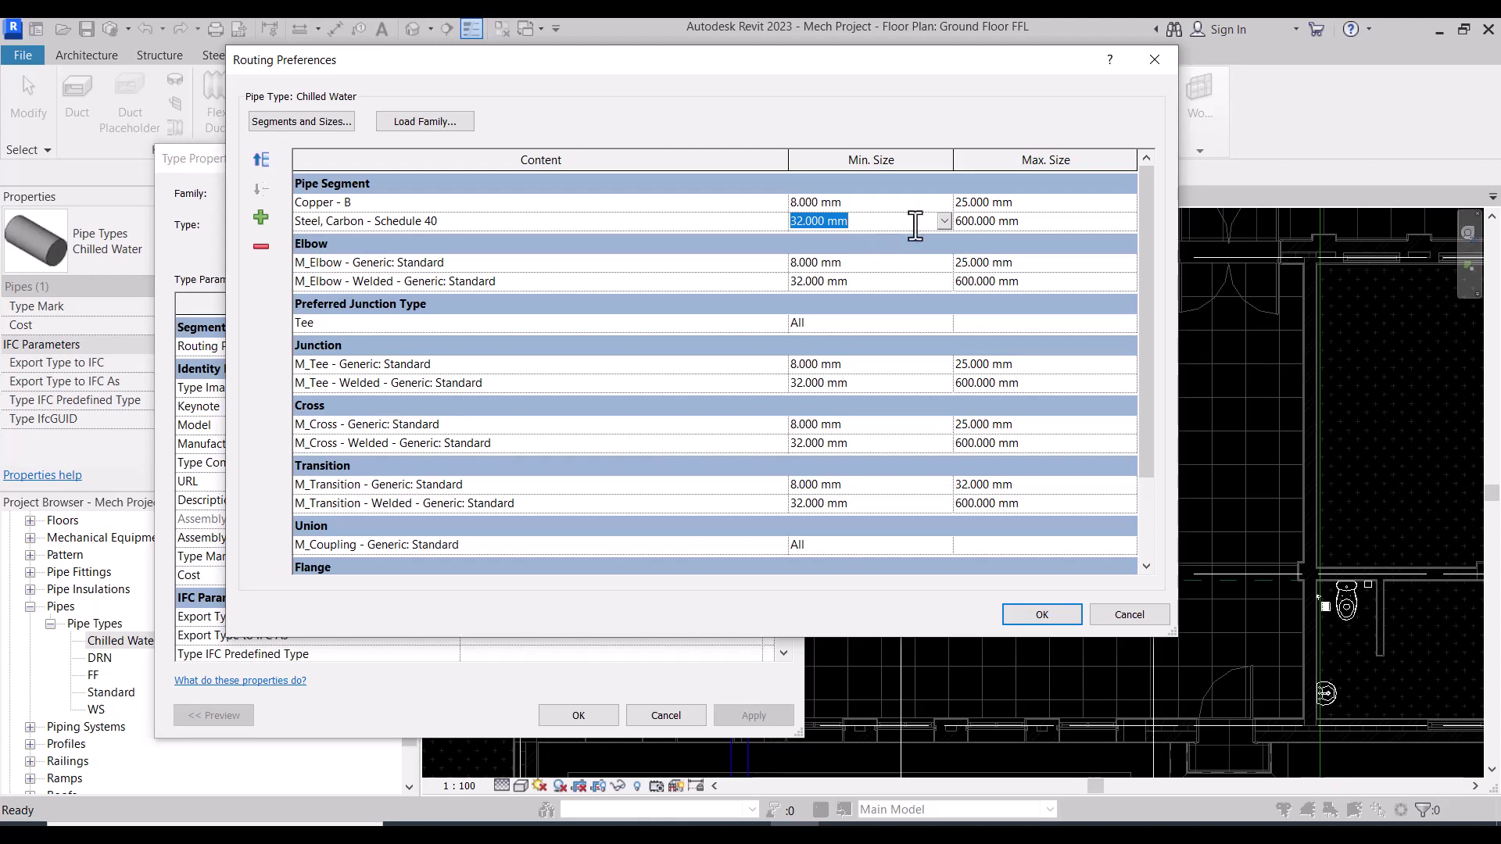
{"action": "left_click", "coordinate": [1049, 218]}
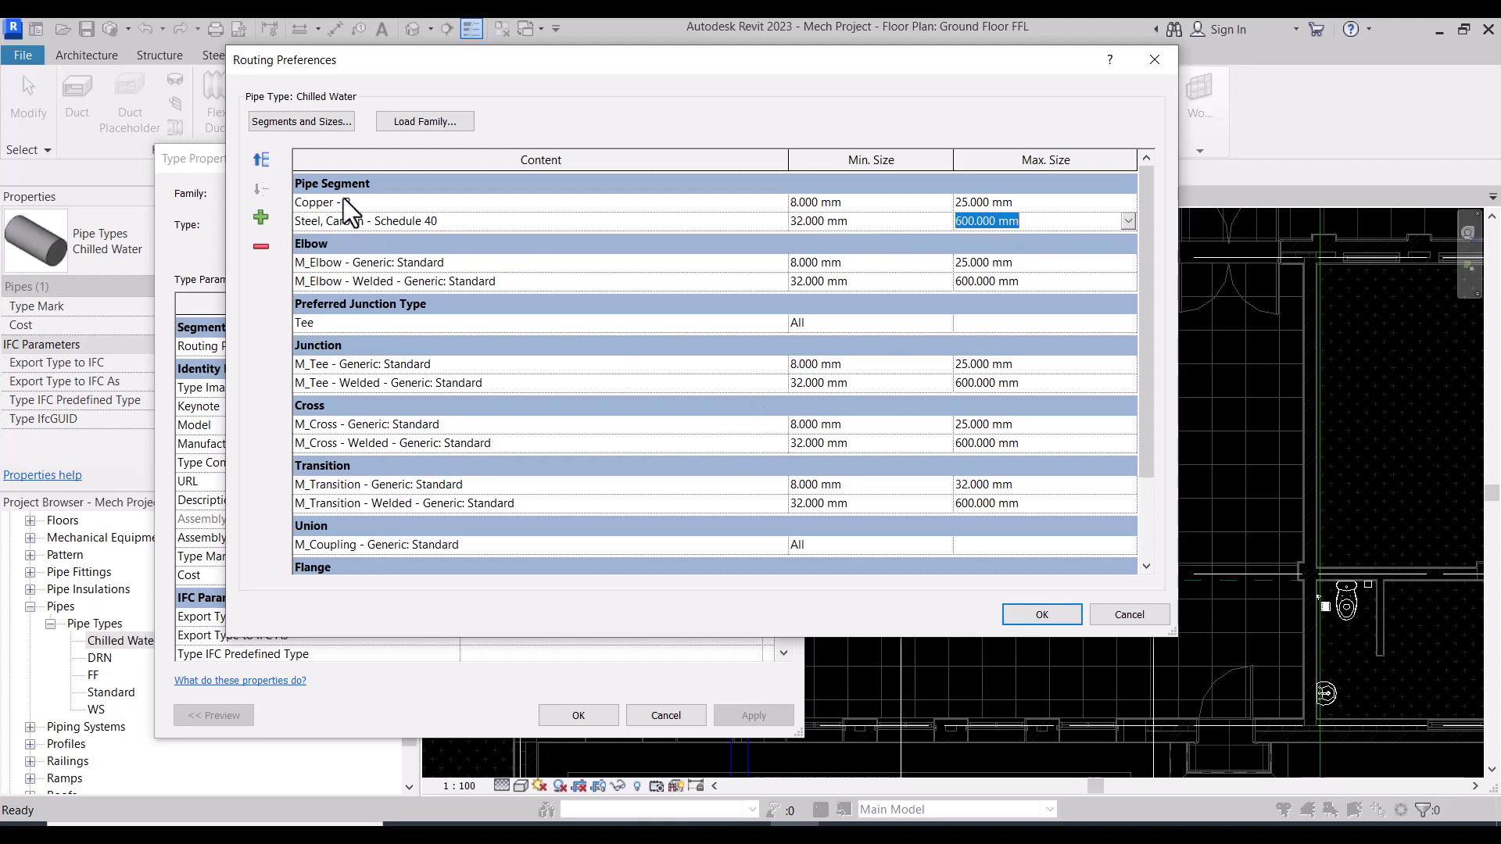
{"action": "left_click", "coordinate": [460, 205]}
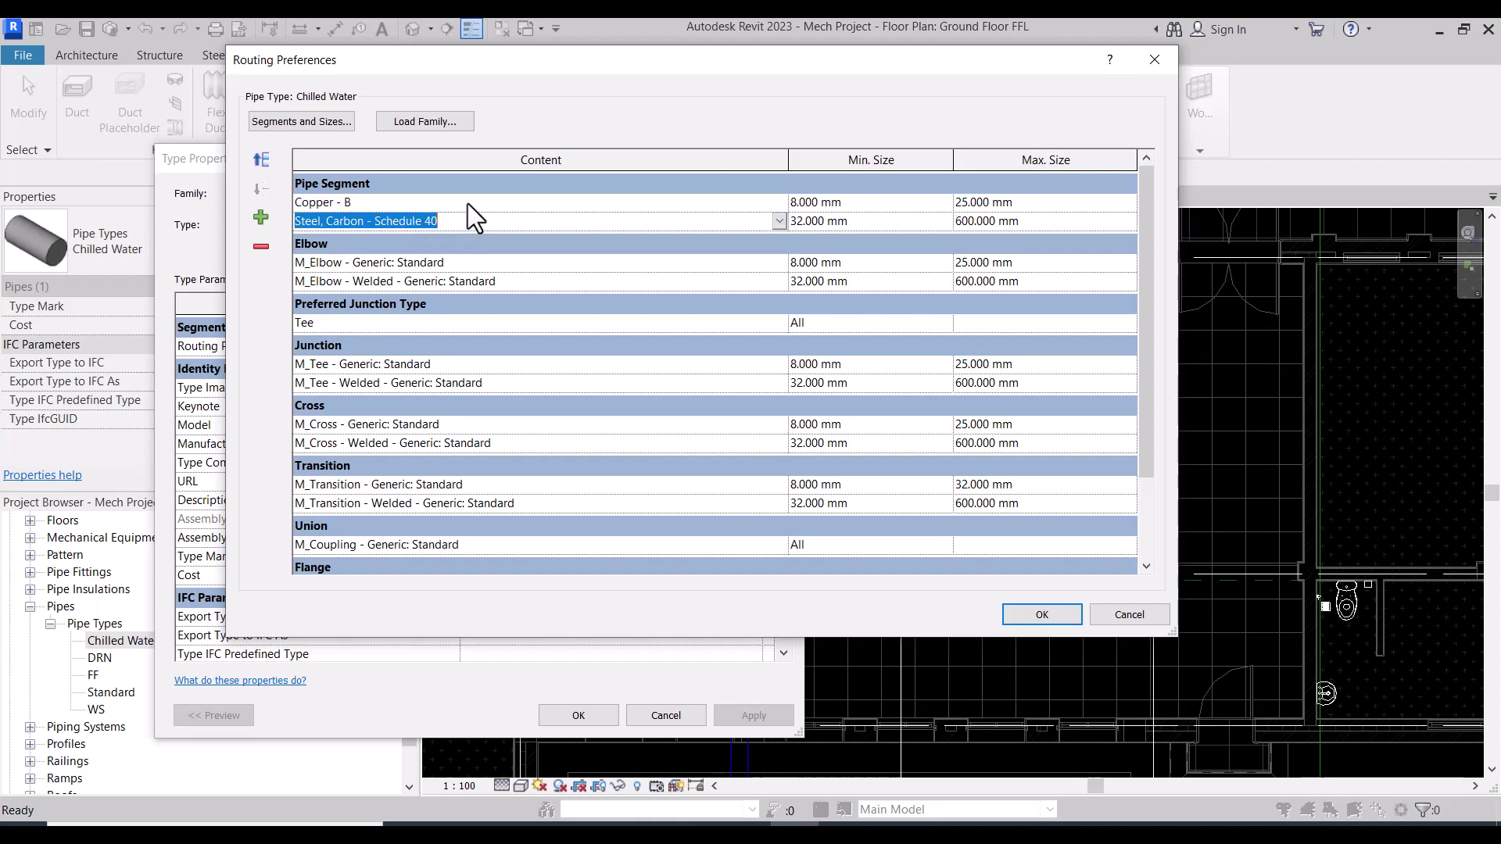
{"action": "left_click", "coordinate": [468, 204]}
Step: Review size ranges of the M_Elbow Generic and Welded fittings and the M_Tee junction
{"action": "left_click", "coordinate": [485, 262]}
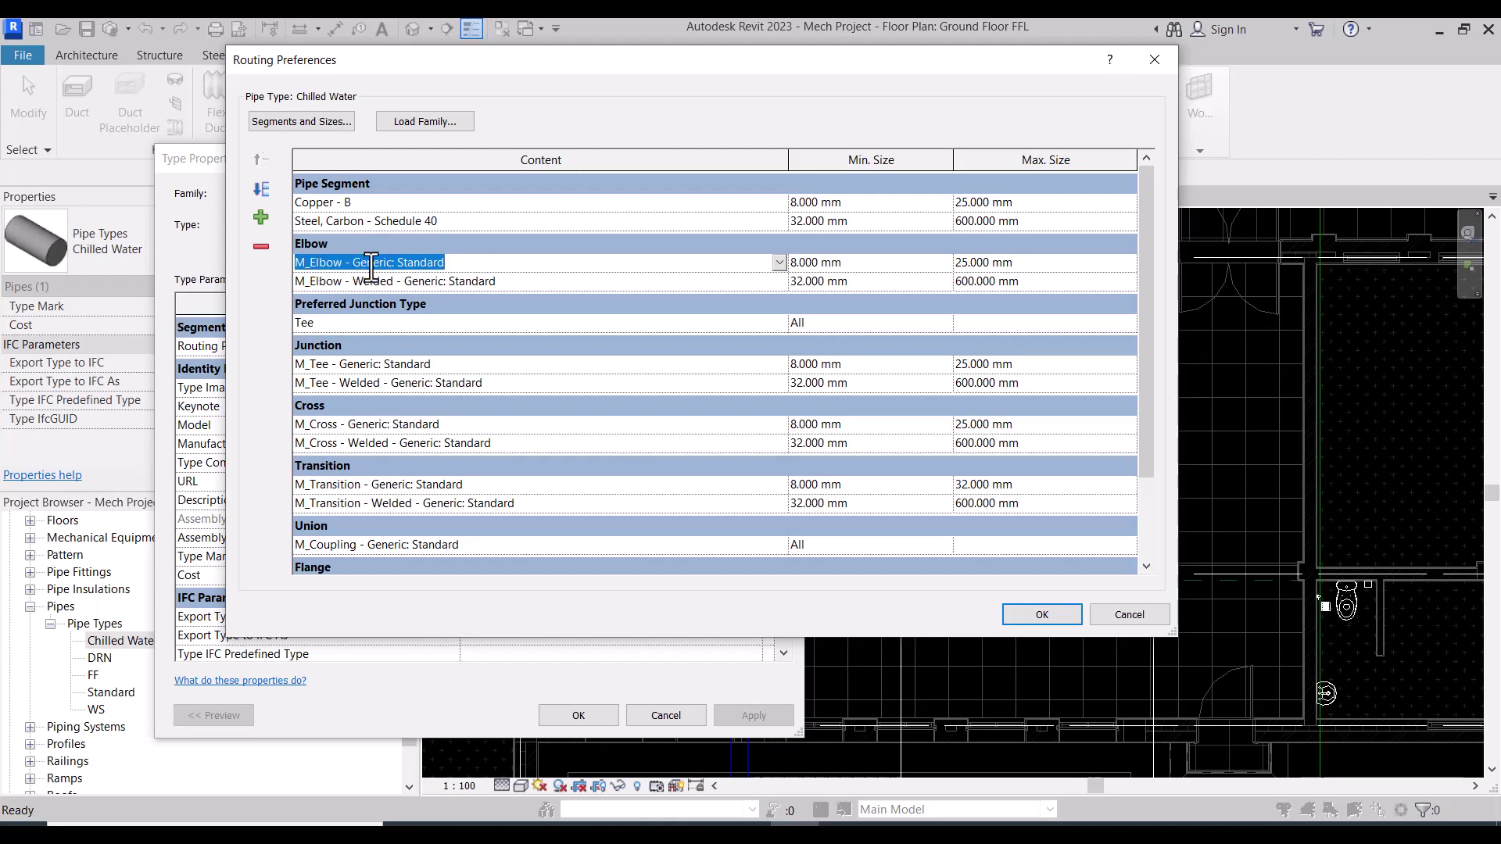
{"action": "left_click", "coordinate": [860, 263]}
{"action": "left_click", "coordinate": [1046, 266]}
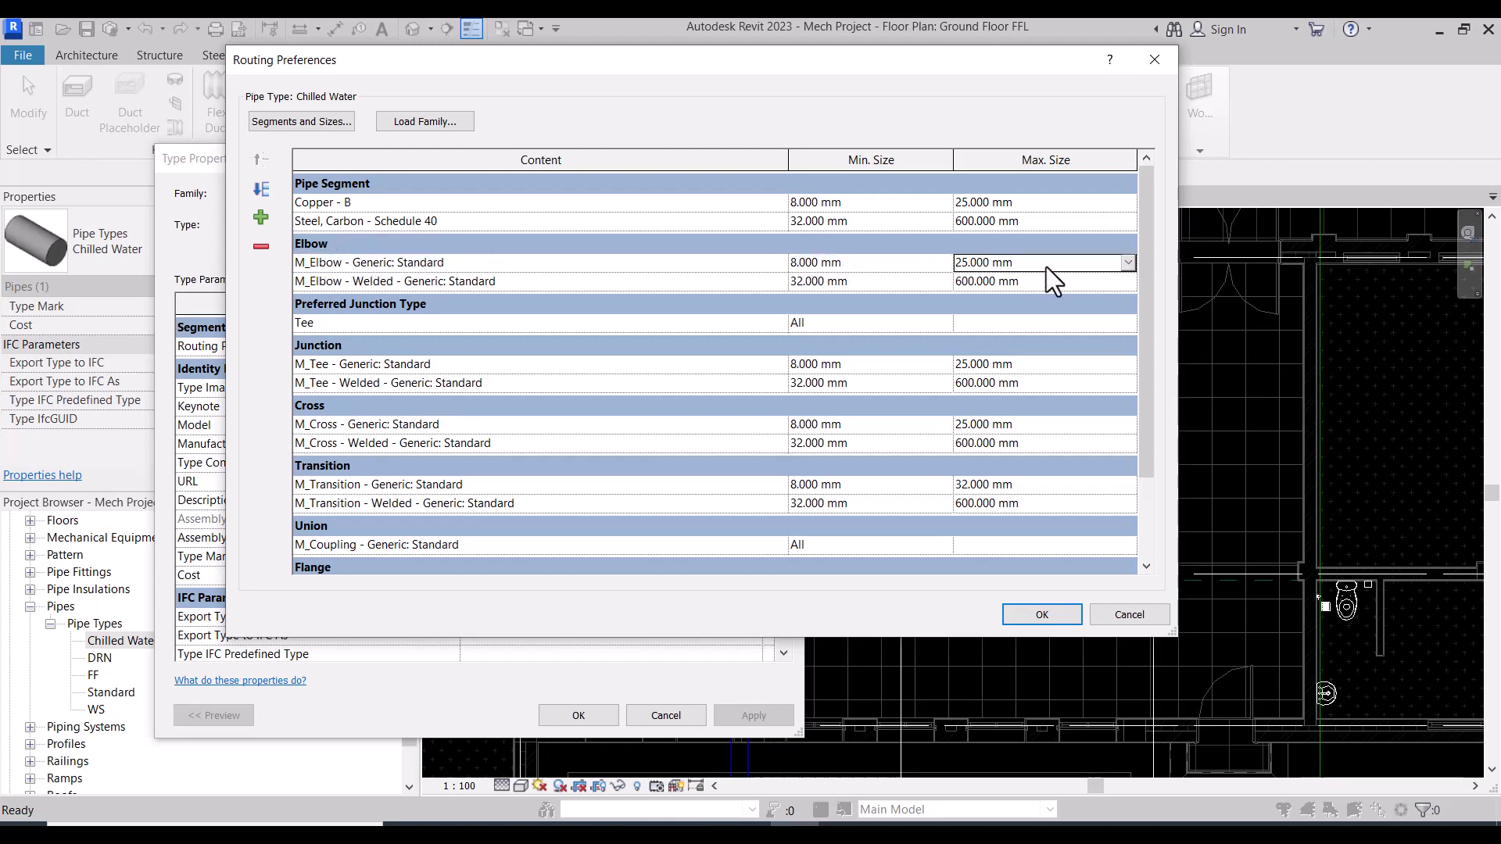
{"action": "left_click", "coordinate": [511, 281]}
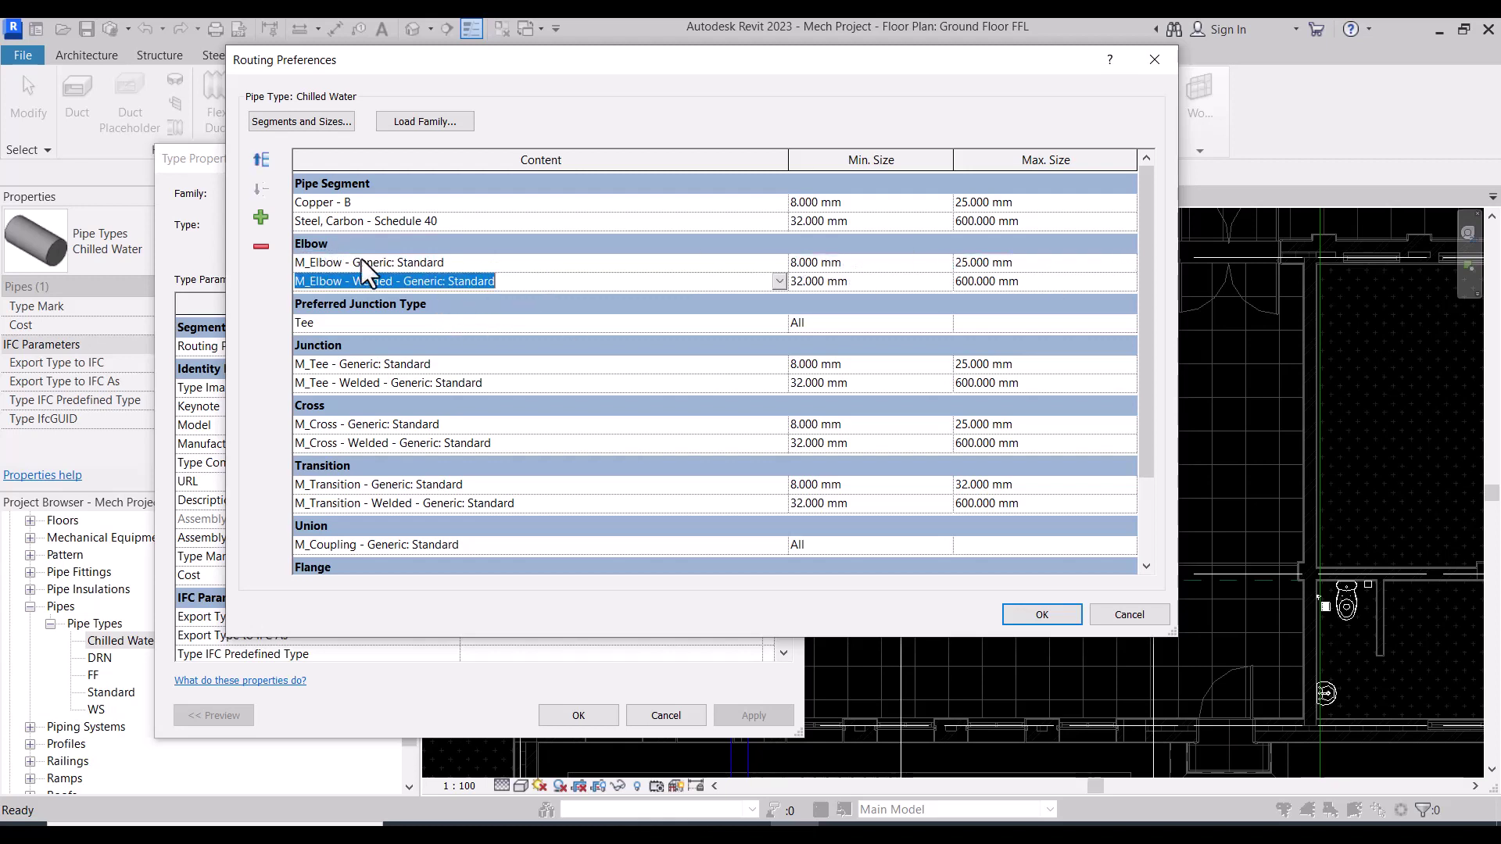
{"action": "left_click", "coordinate": [876, 283]}
{"action": "left_click", "coordinate": [1059, 283]}
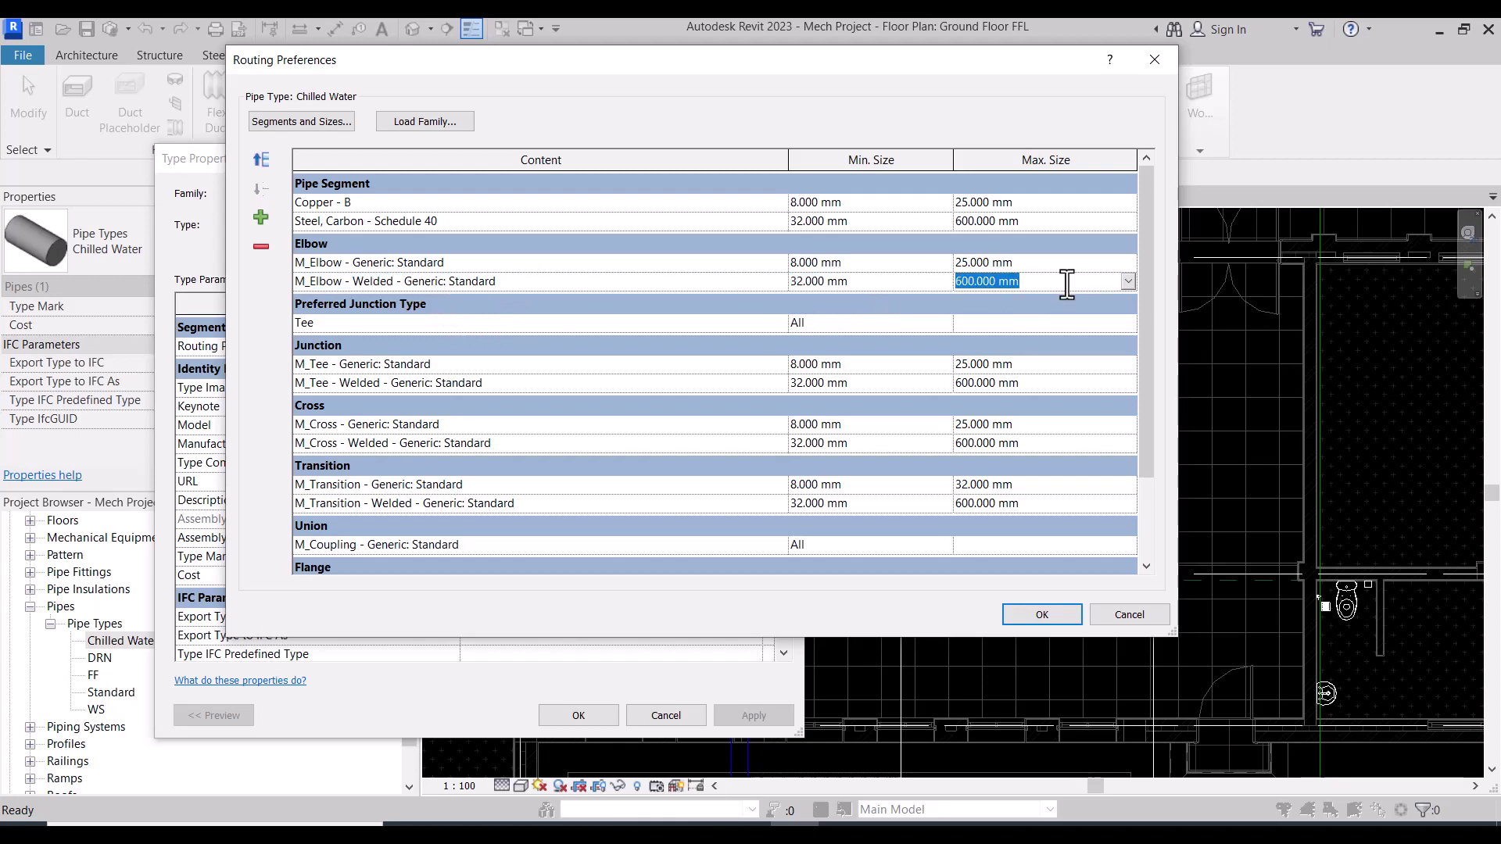
{"action": "left_click", "coordinate": [376, 365]}
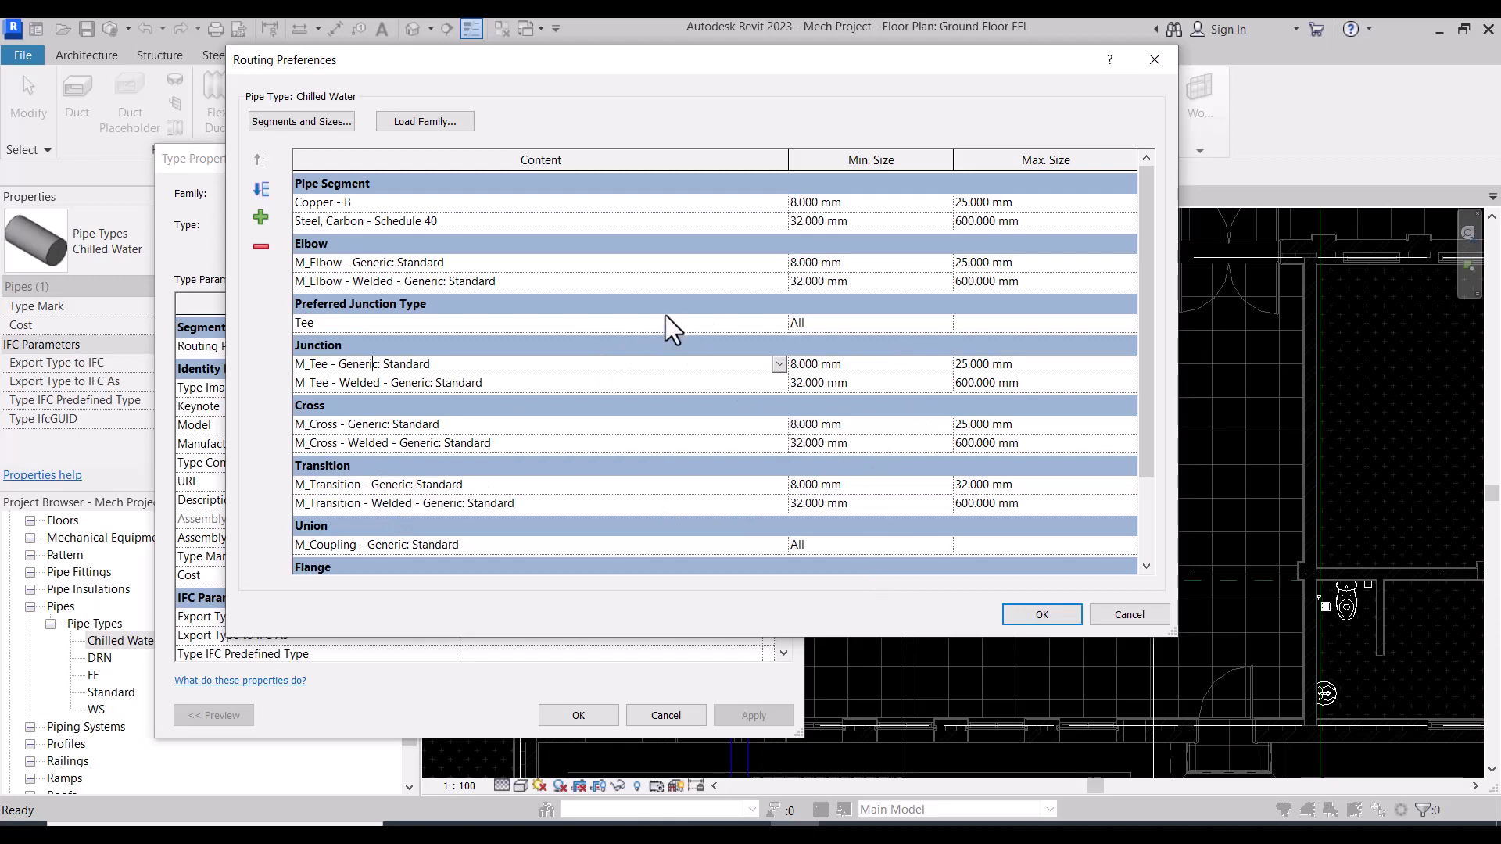
Step: Change the copper pipe segment from Copper - B to Copper - C and check its sizes
{"action": "left_click", "coordinate": [781, 202]}
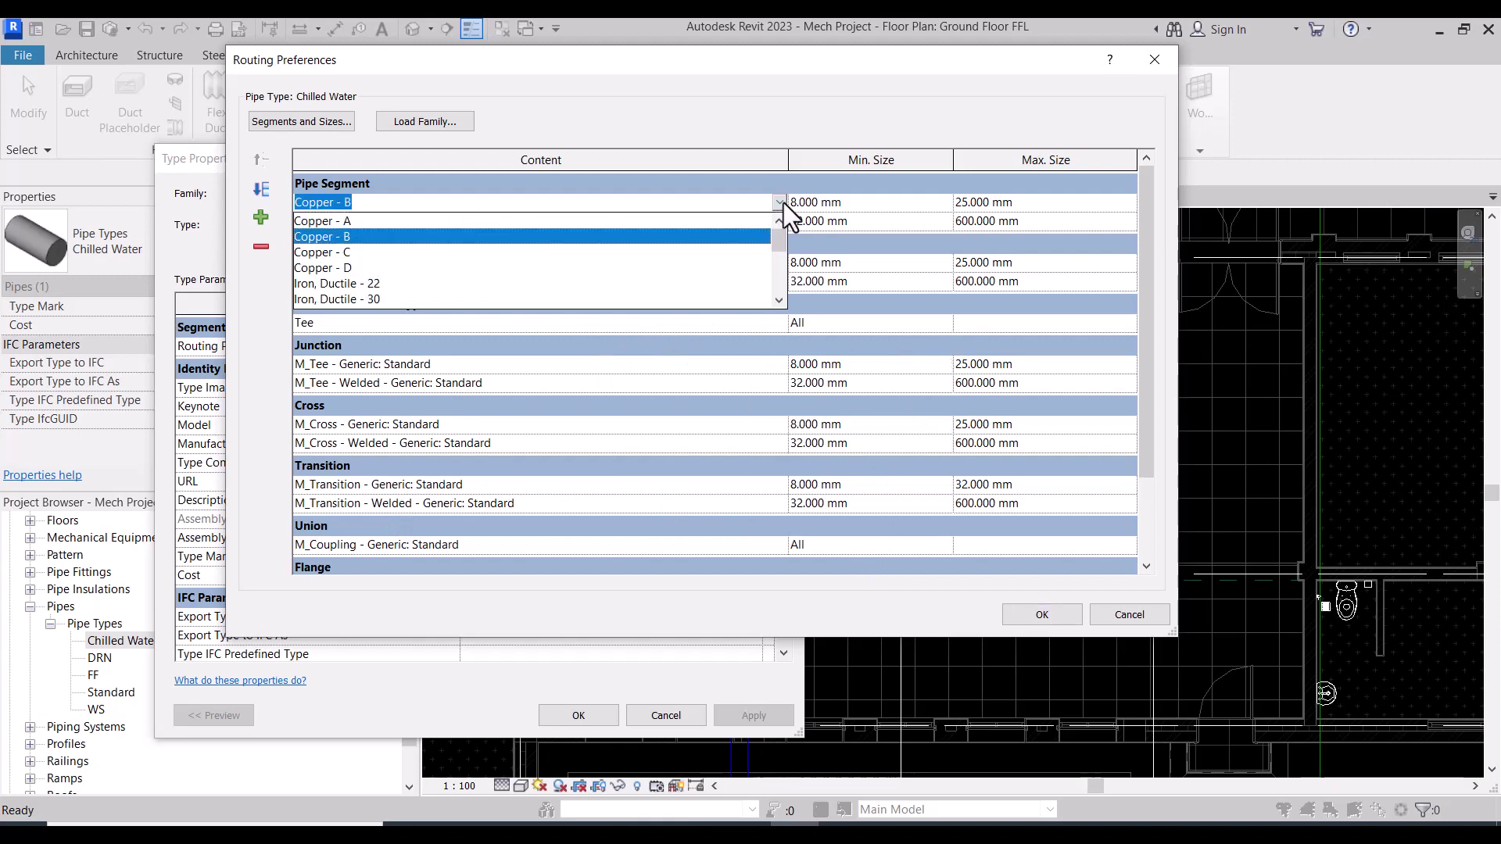
{"action": "left_click", "coordinate": [344, 253]}
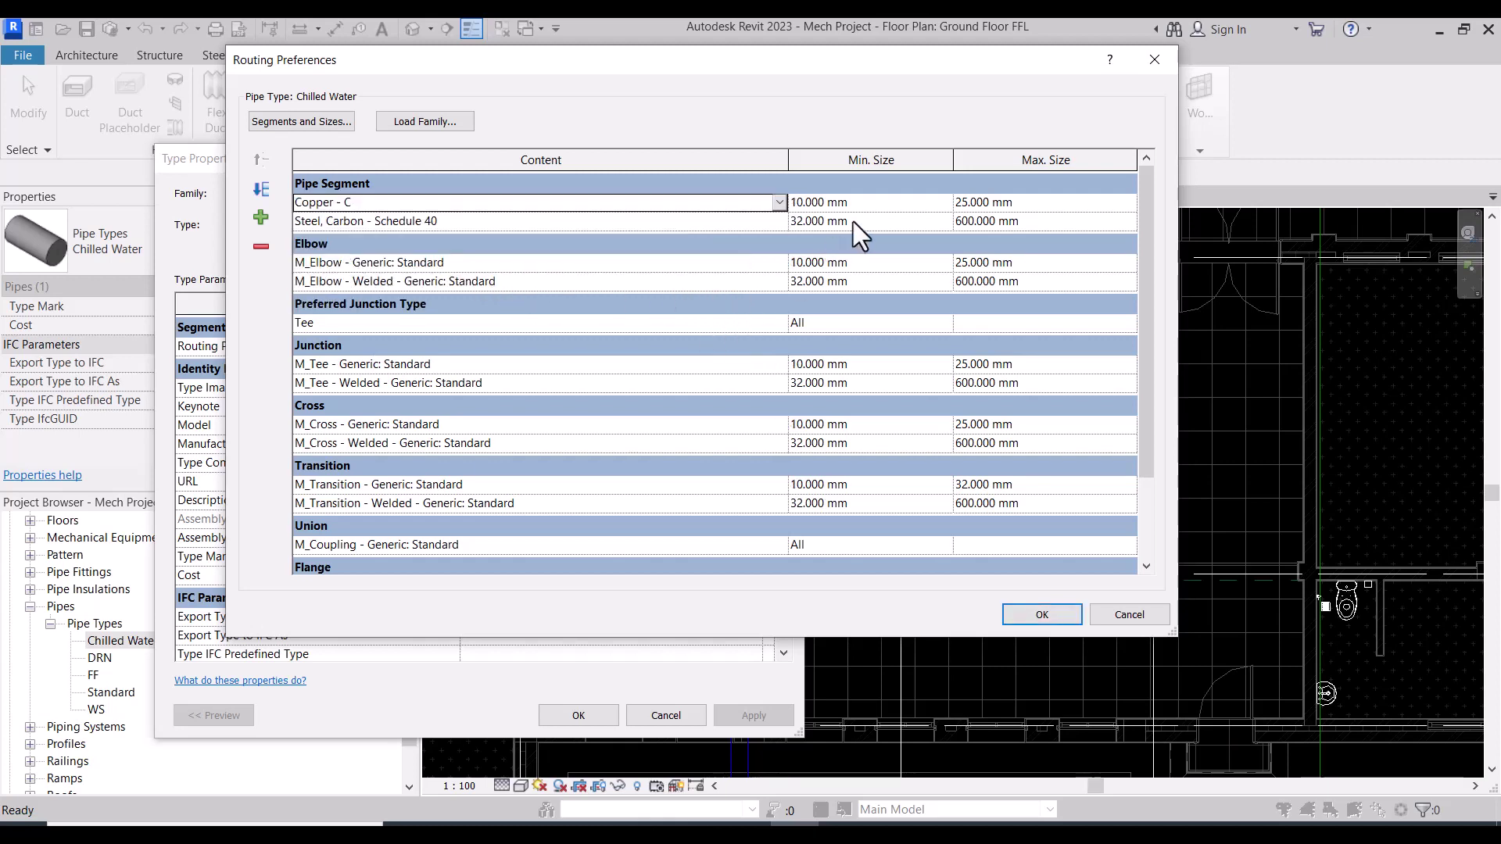
{"action": "left_click", "coordinate": [868, 208]}
{"action": "left_click", "coordinate": [1040, 205]}
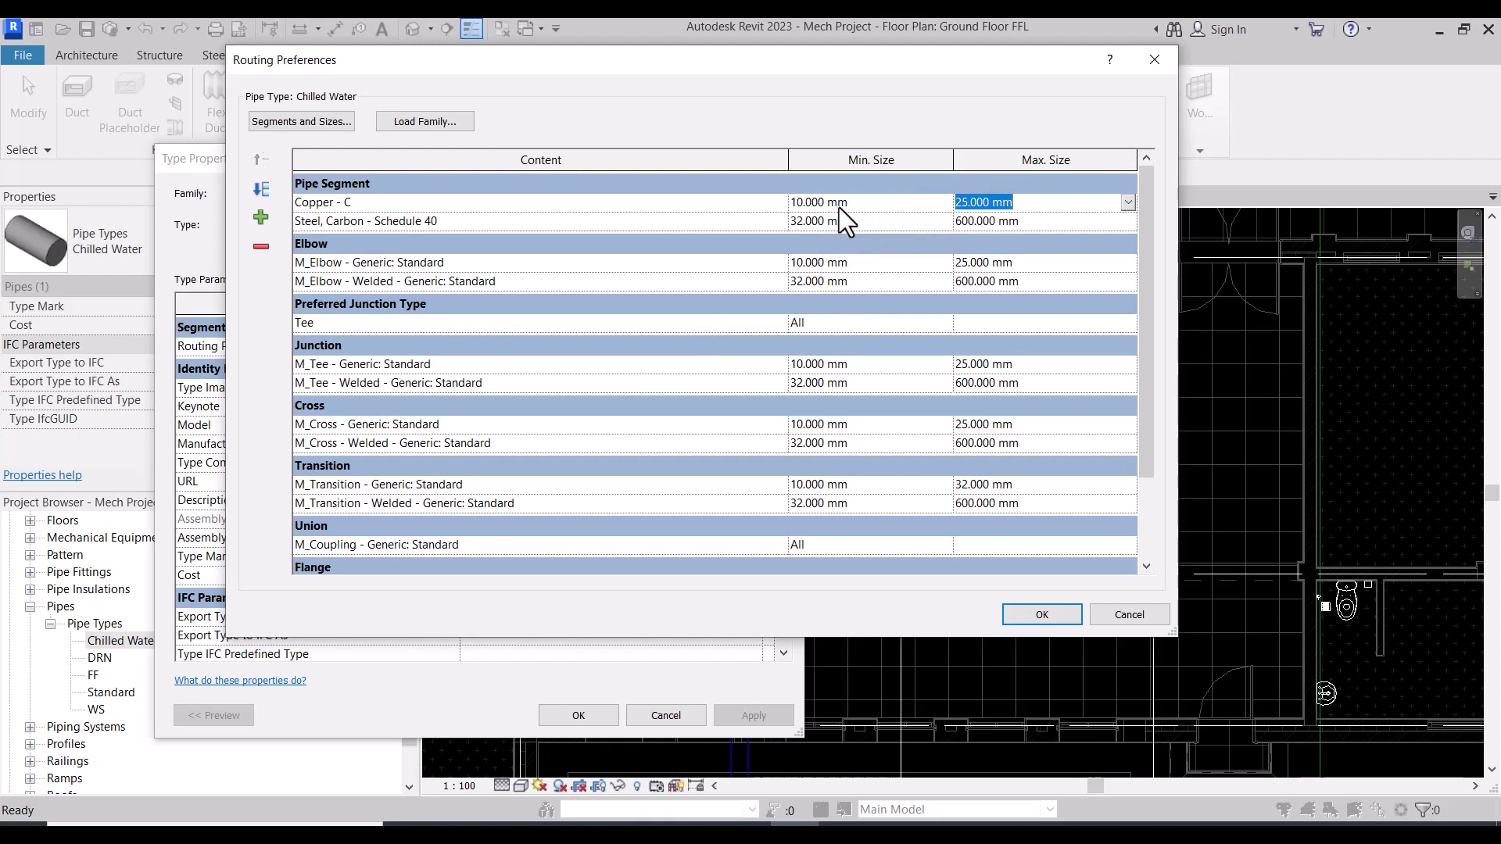
{"action": "left_click", "coordinate": [309, 222]}
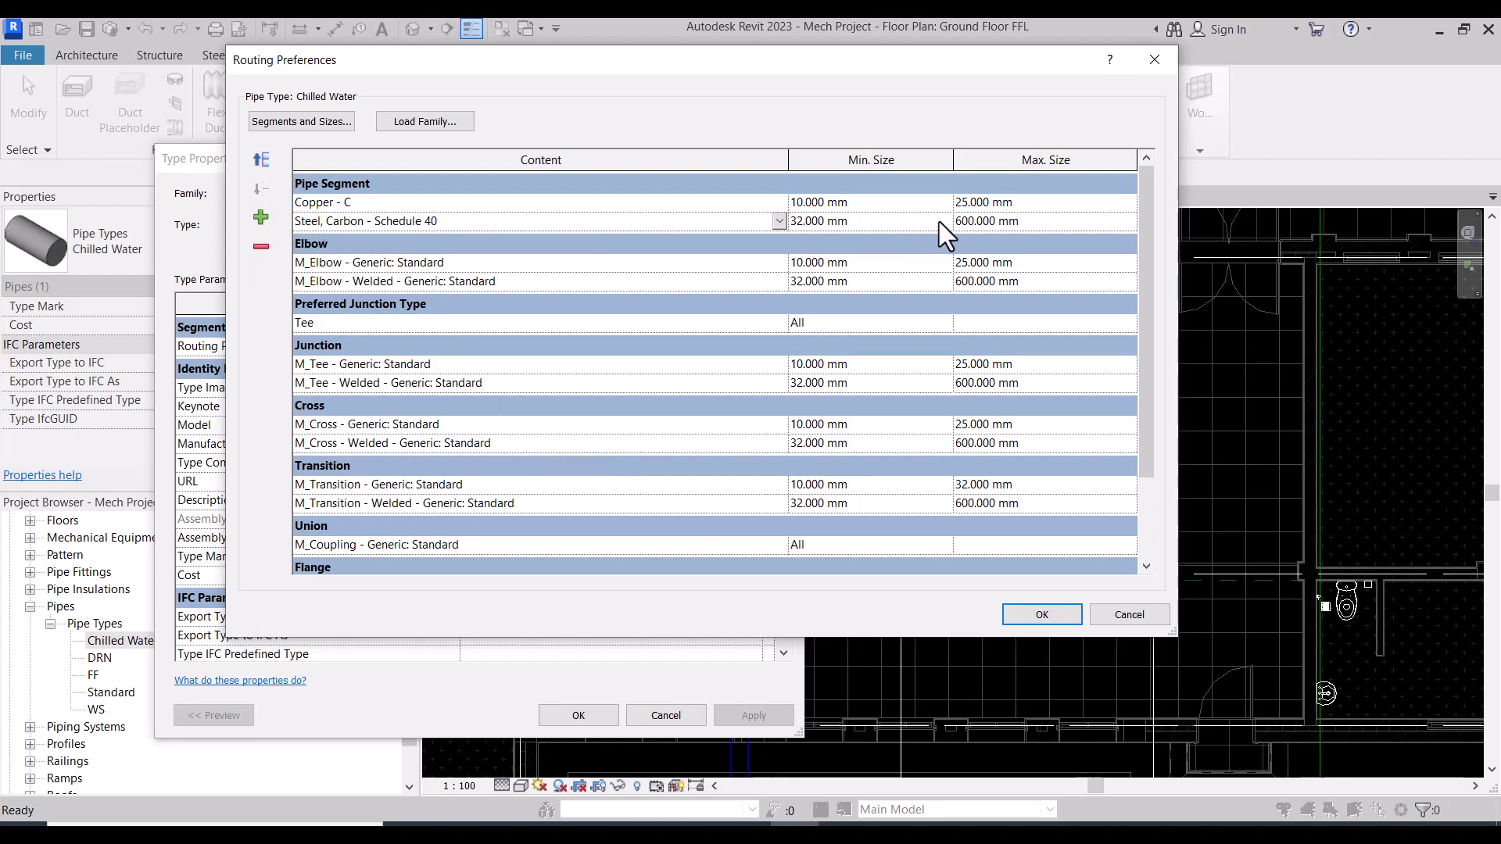
Step: Add a Stainless Steel - 10S segment row, remove it again, and accept the preferences
{"action": "left_click", "coordinate": [257, 221]}
{"action": "left_click", "coordinate": [368, 242]}
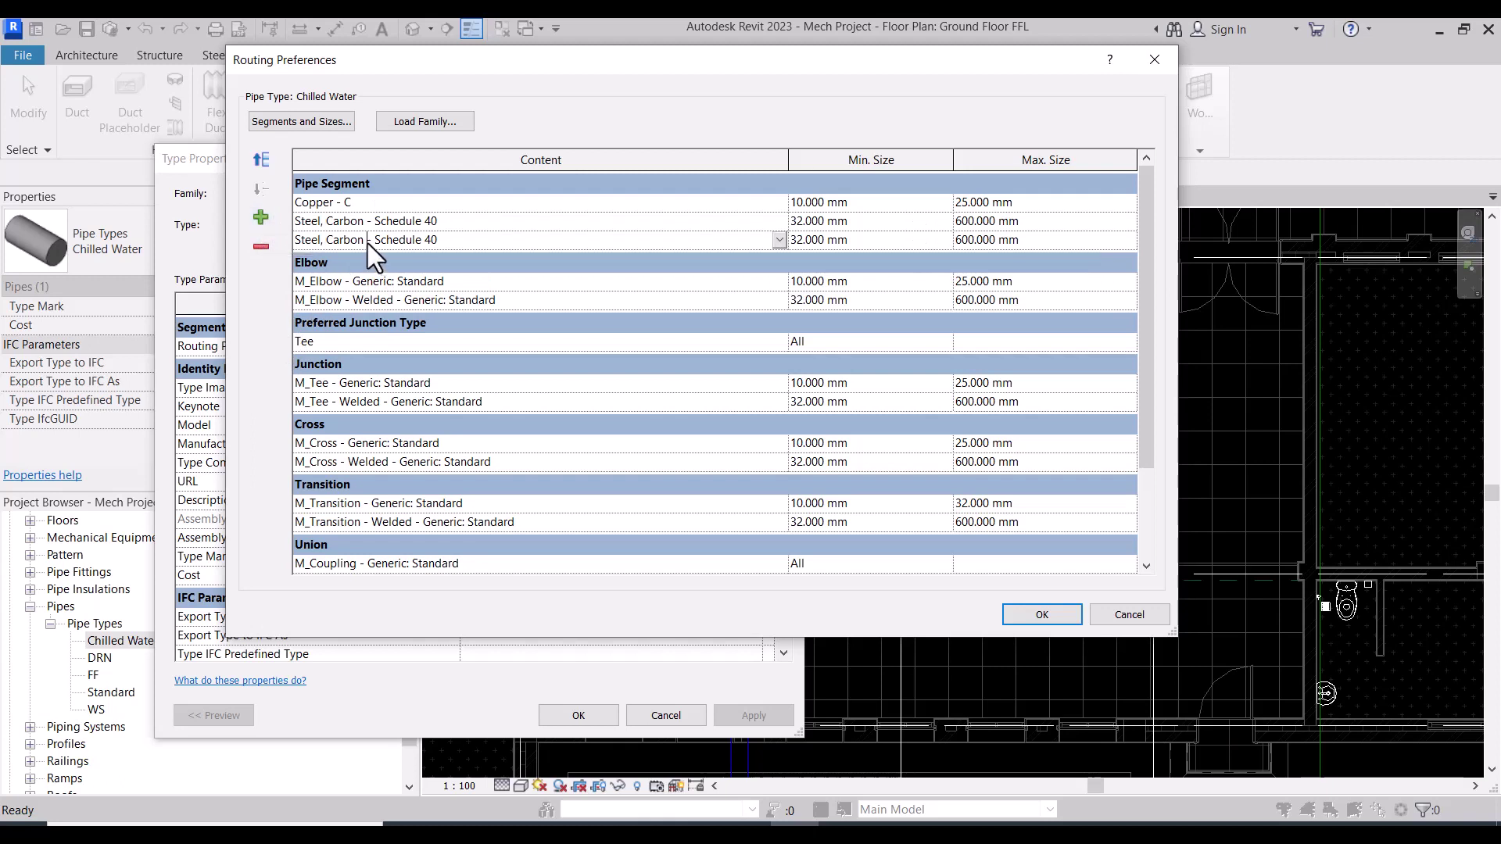
{"action": "left_click", "coordinate": [780, 240]}
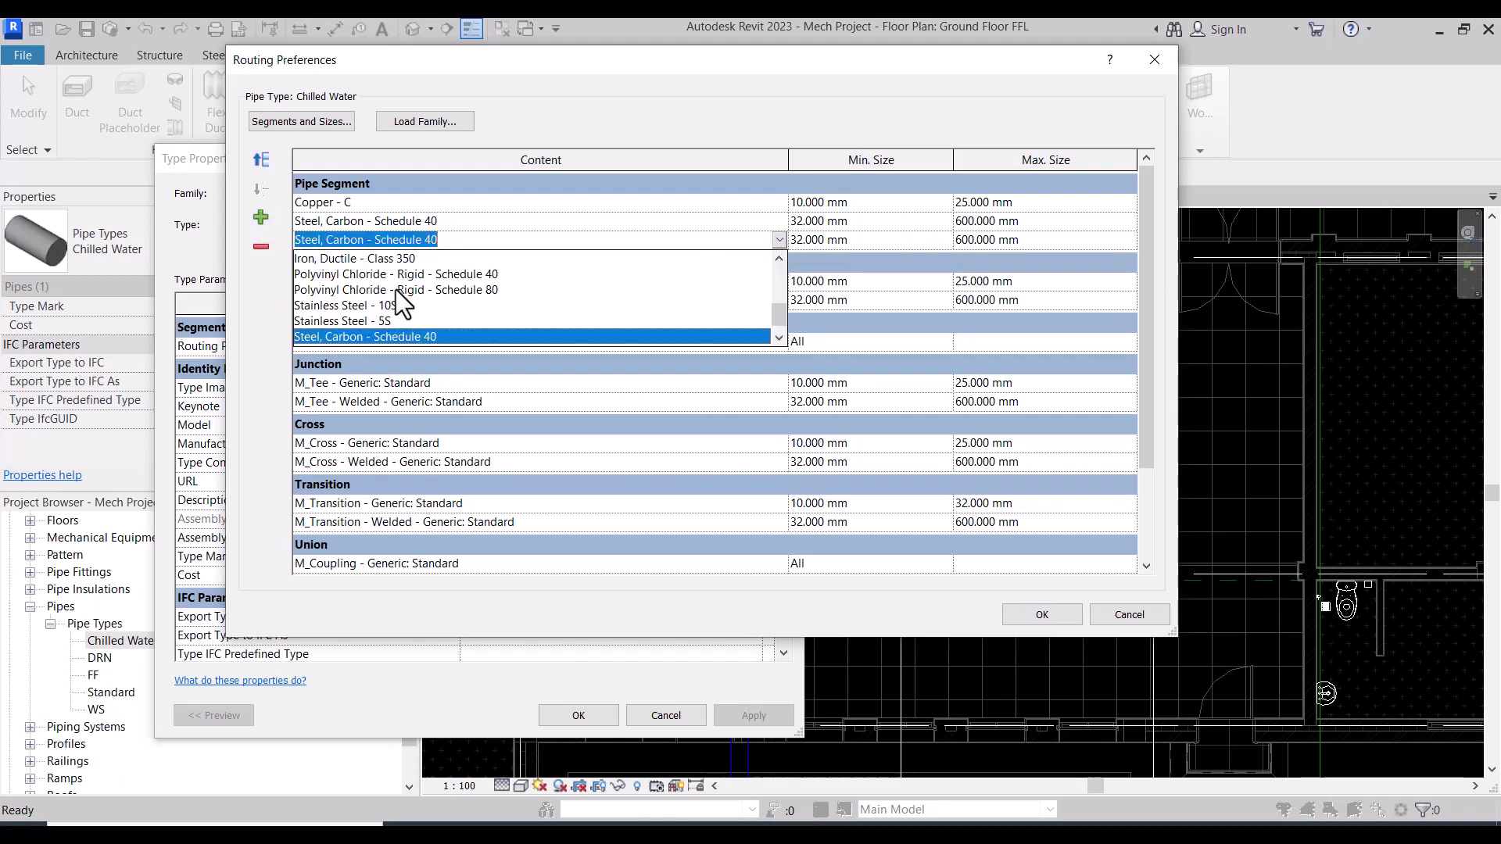
{"action": "left_click", "coordinate": [403, 307]}
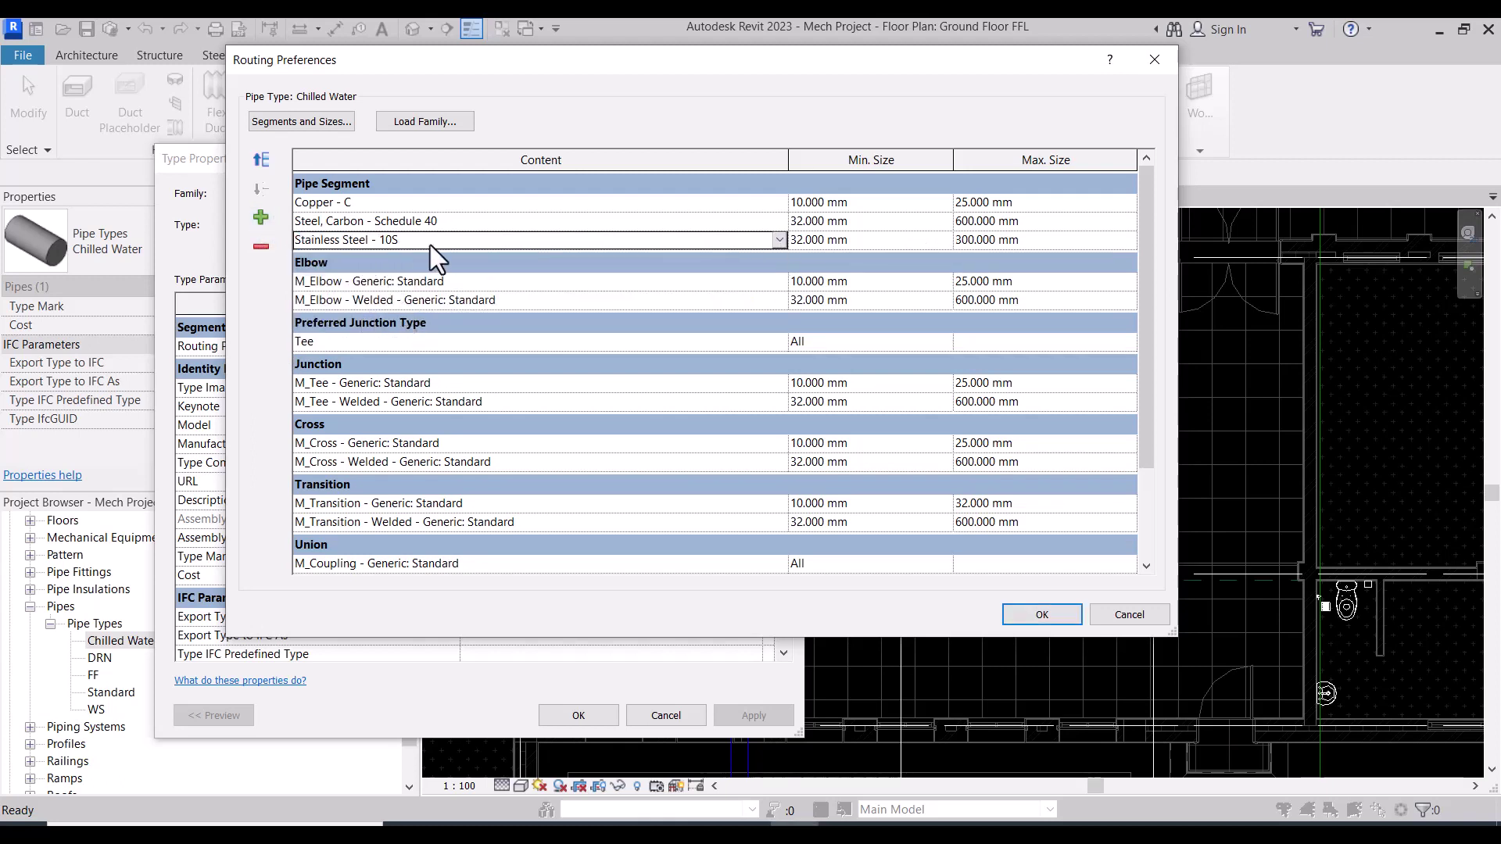
{"action": "left_click", "coordinate": [259, 248]}
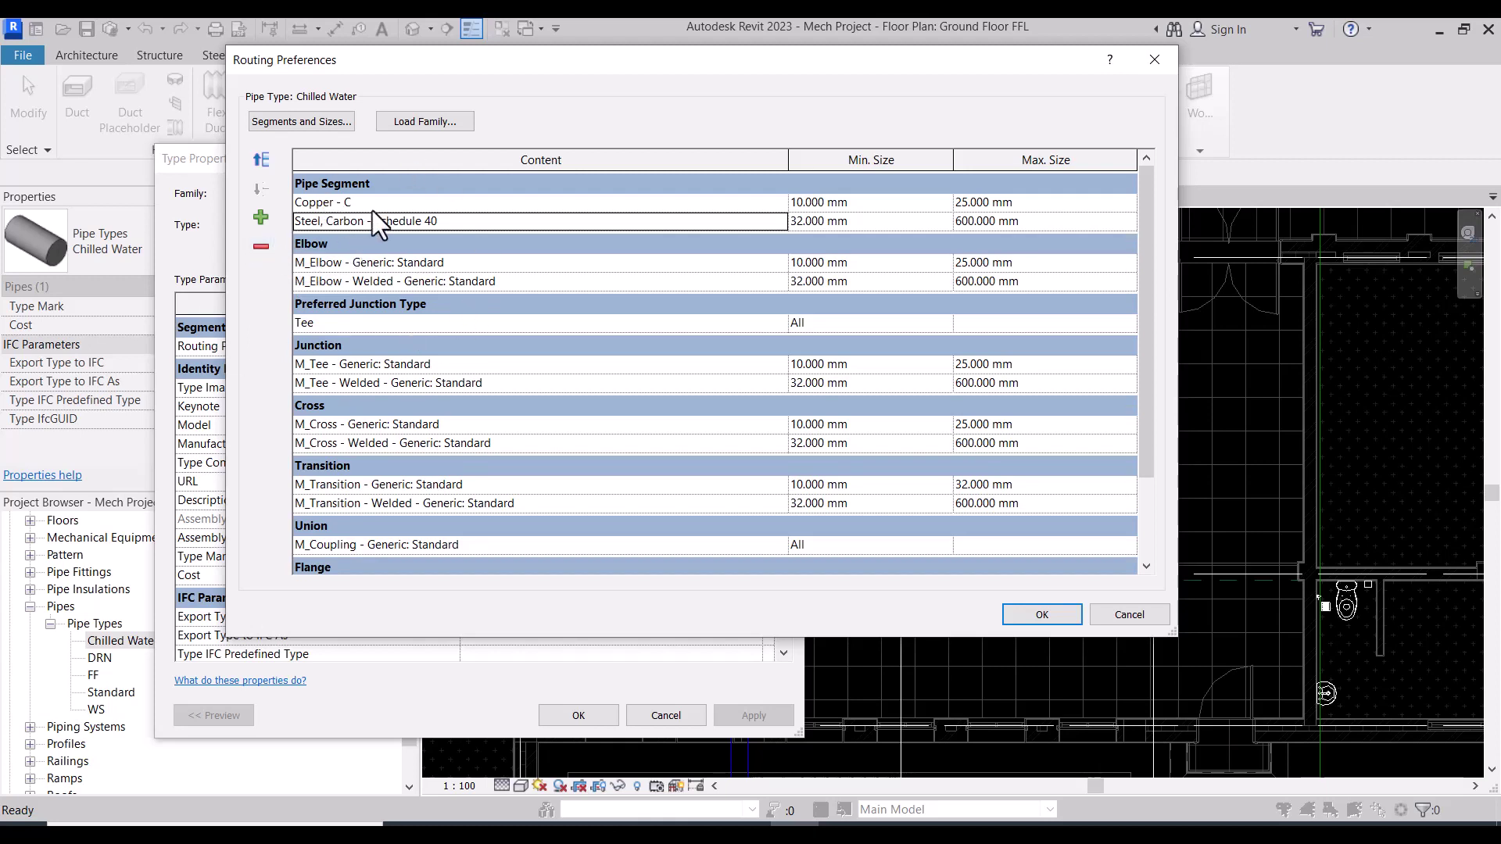
{"action": "left_click", "coordinate": [452, 225]}
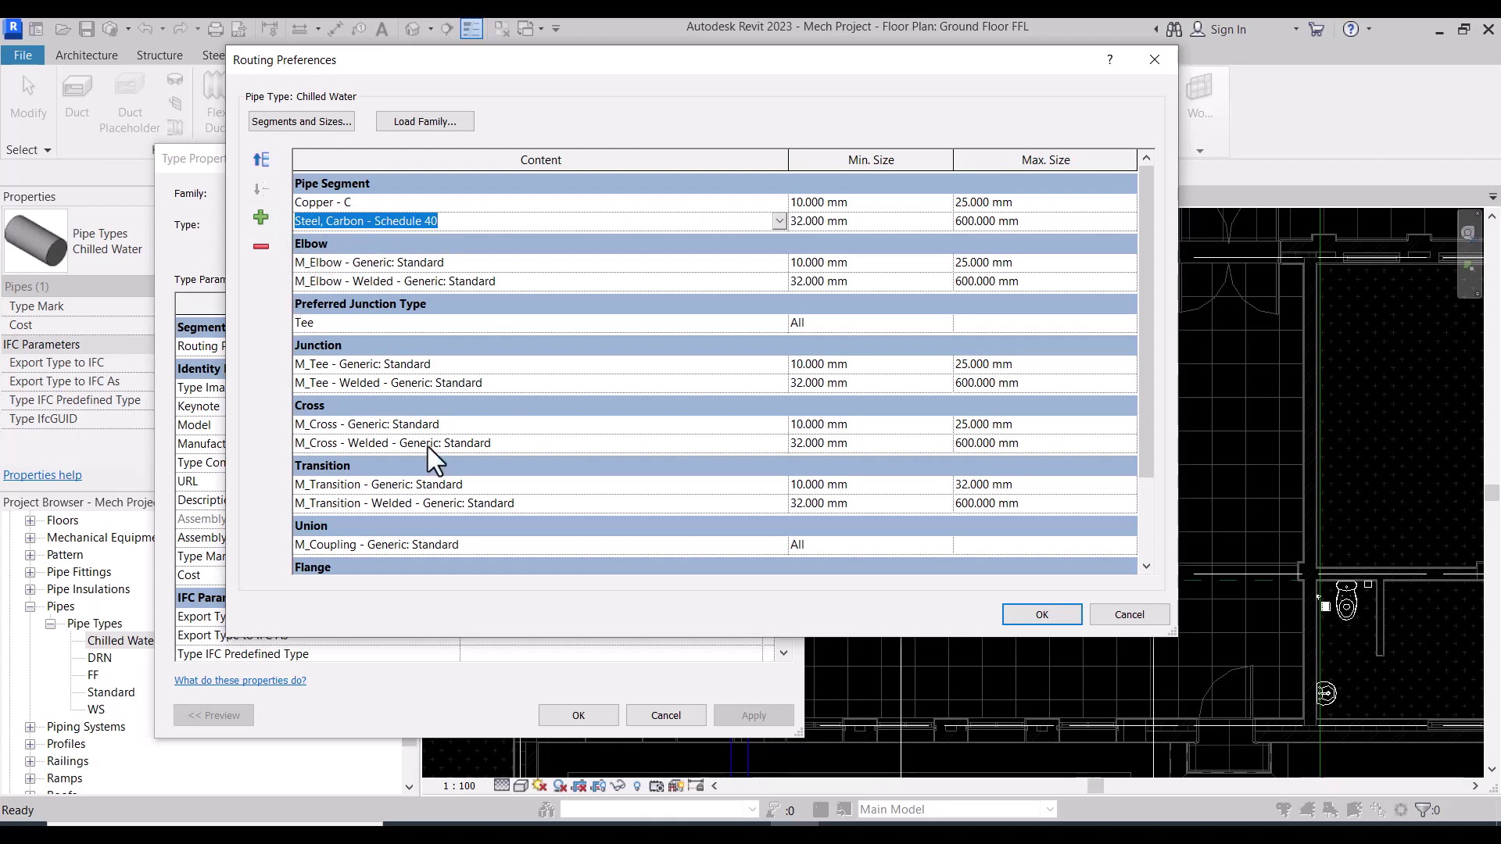
{"action": "left_click", "coordinate": [1052, 606]}
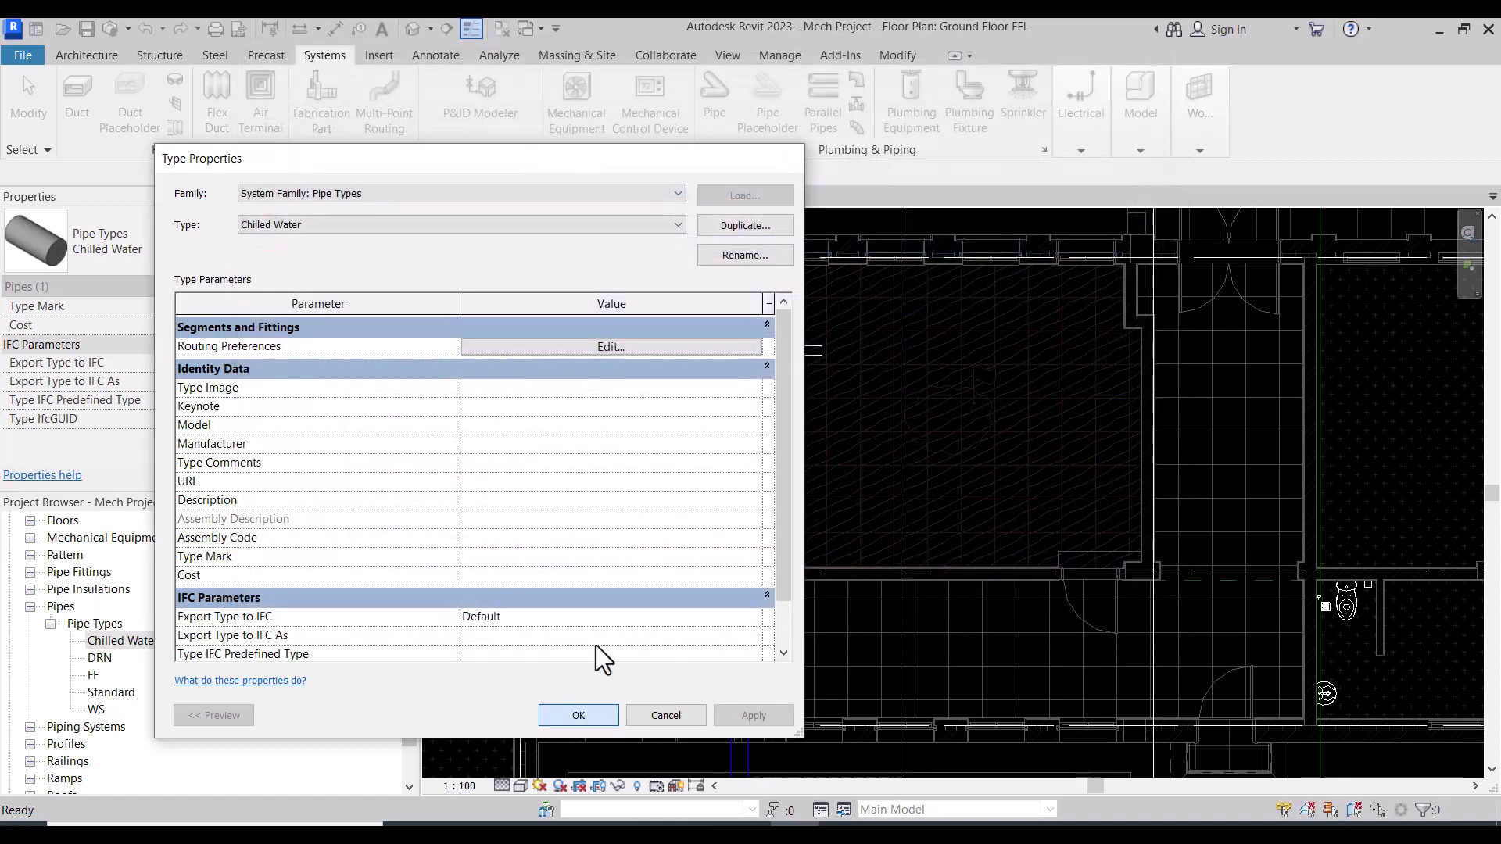
Step: Draw a short horizontal 15 mm Chilled Water pipe
{"action": "key", "text": "Return"}
{"action": "scroll", "coordinate": [702, 350], "scroll_direction": "up", "scroll_amount": 1}
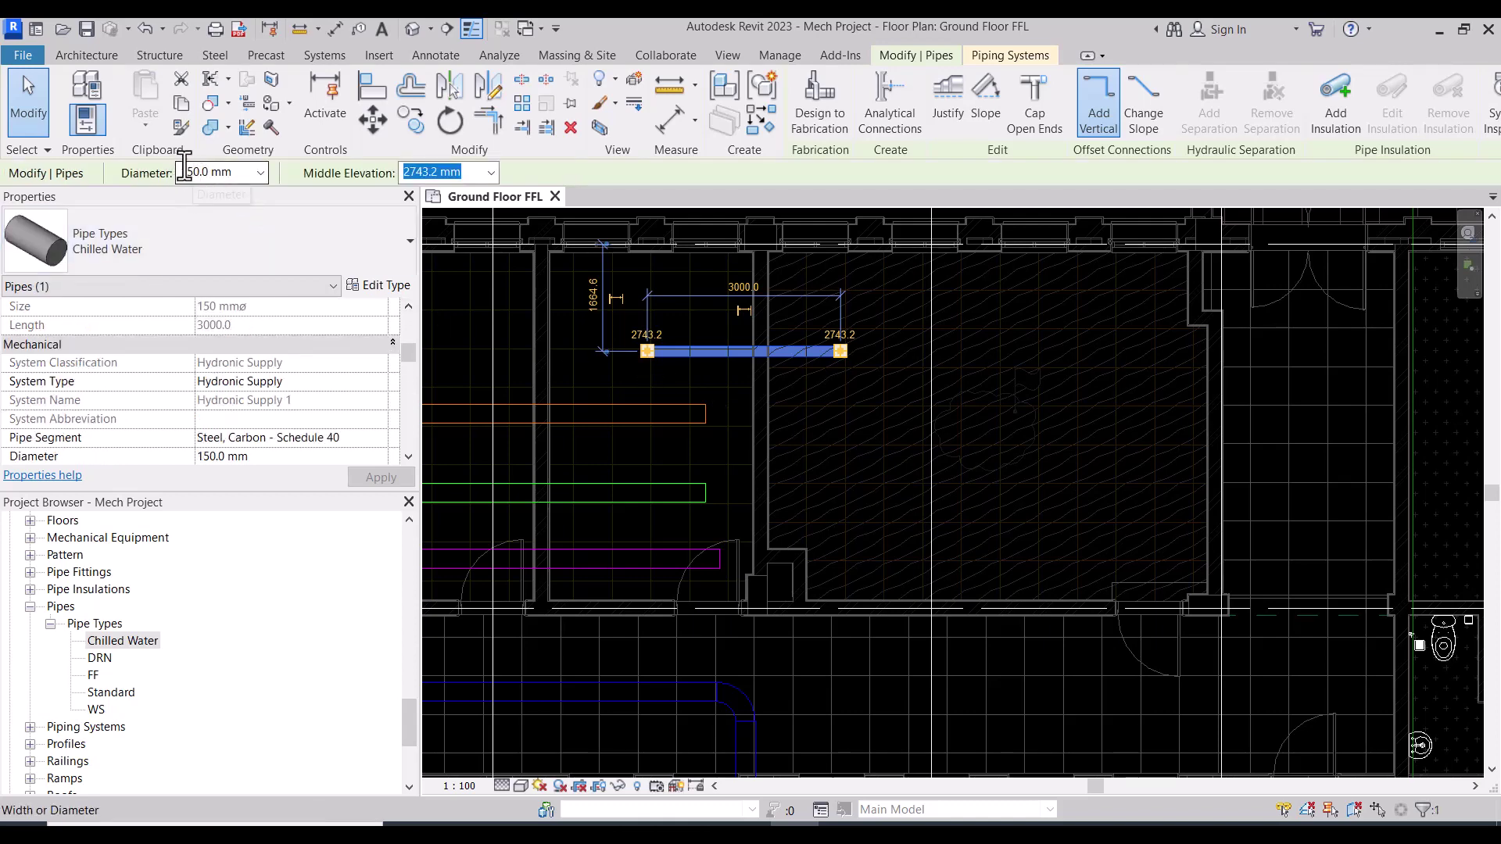
{"action": "scroll", "coordinate": [321, 372], "scroll_direction": "down", "scroll_amount": 1}
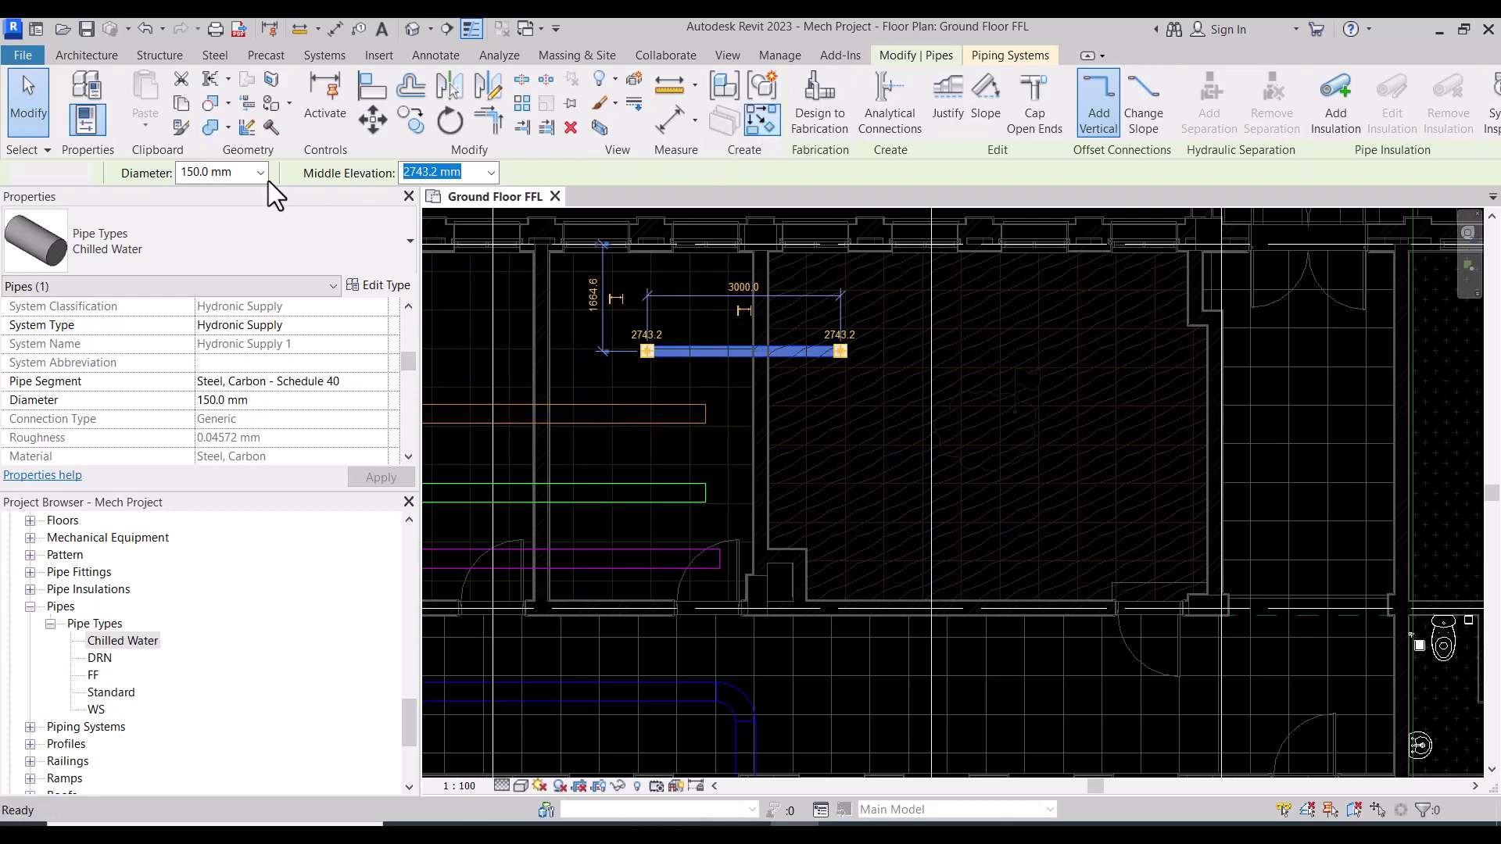
{"action": "key", "text": "p"}
{"action": "key", "text": "i"}
{"action": "left_click", "coordinate": [290, 174]}
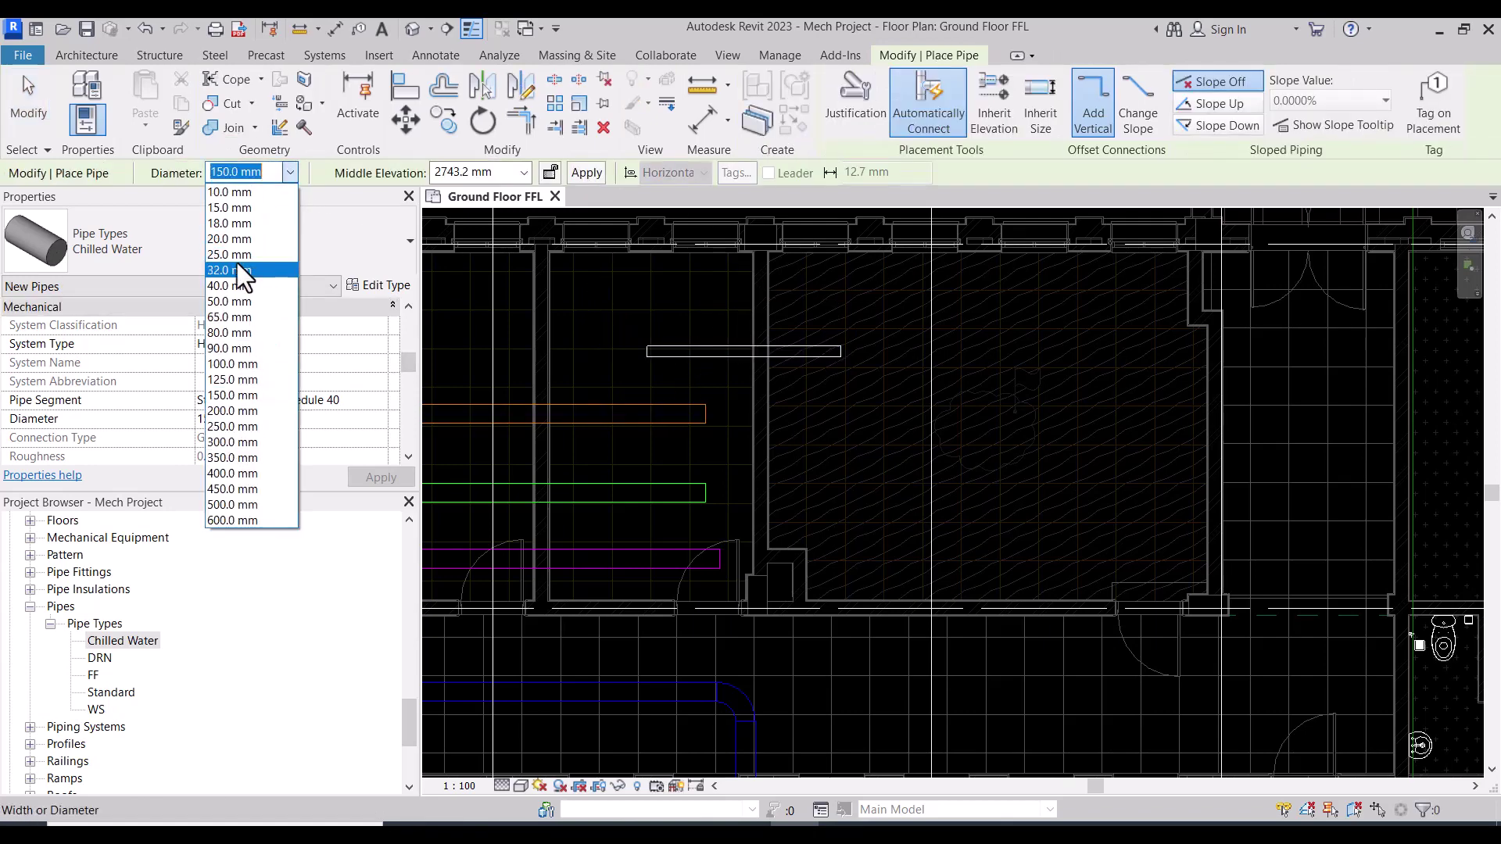
{"action": "left_click", "coordinate": [228, 220]}
{"action": "left_click", "coordinate": [735, 382]}
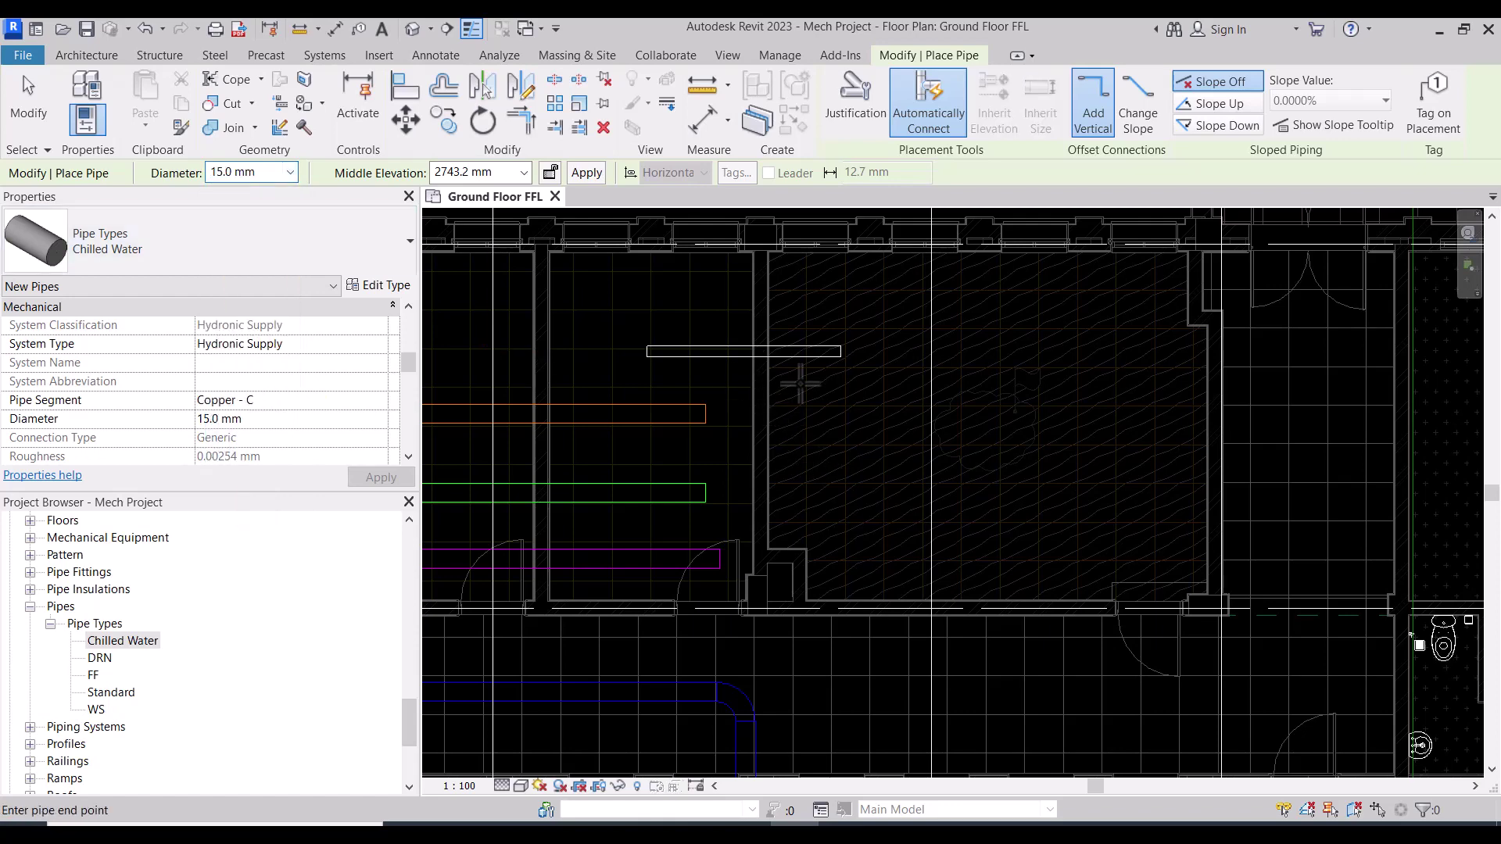
{"action": "left_click", "coordinate": [852, 382]}
{"action": "key", "text": "Escape"}
{"action": "key", "text": "Escape"}
{"action": "scroll", "coordinate": [750, 381], "scroll_direction": "up", "scroll_amount": 3}
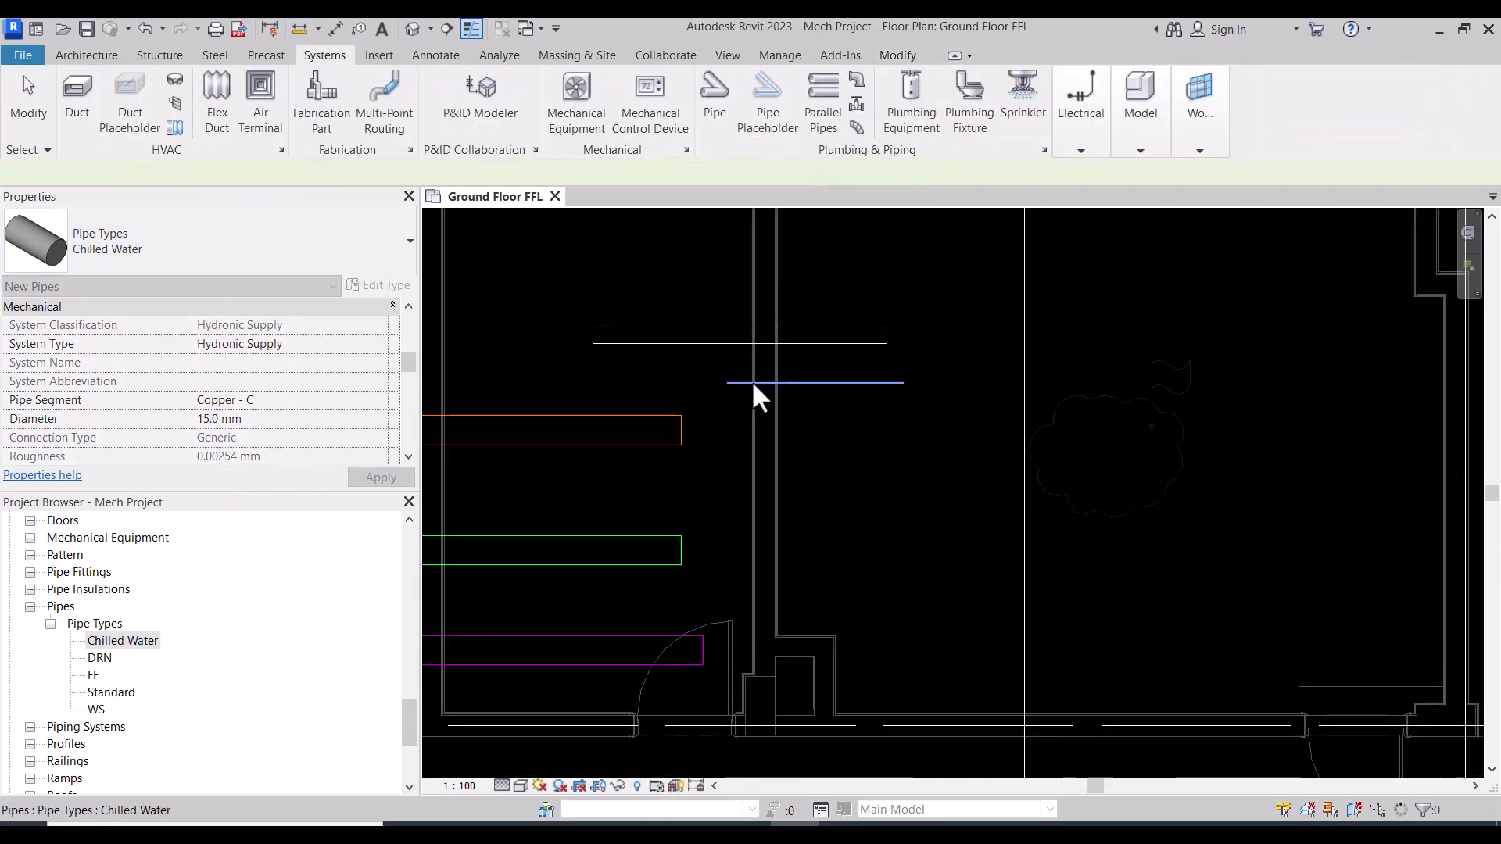
Step: Review the wider Chilled Water pipe's routing preferences and close without changes
{"action": "key", "text": "ctrl+Left"}
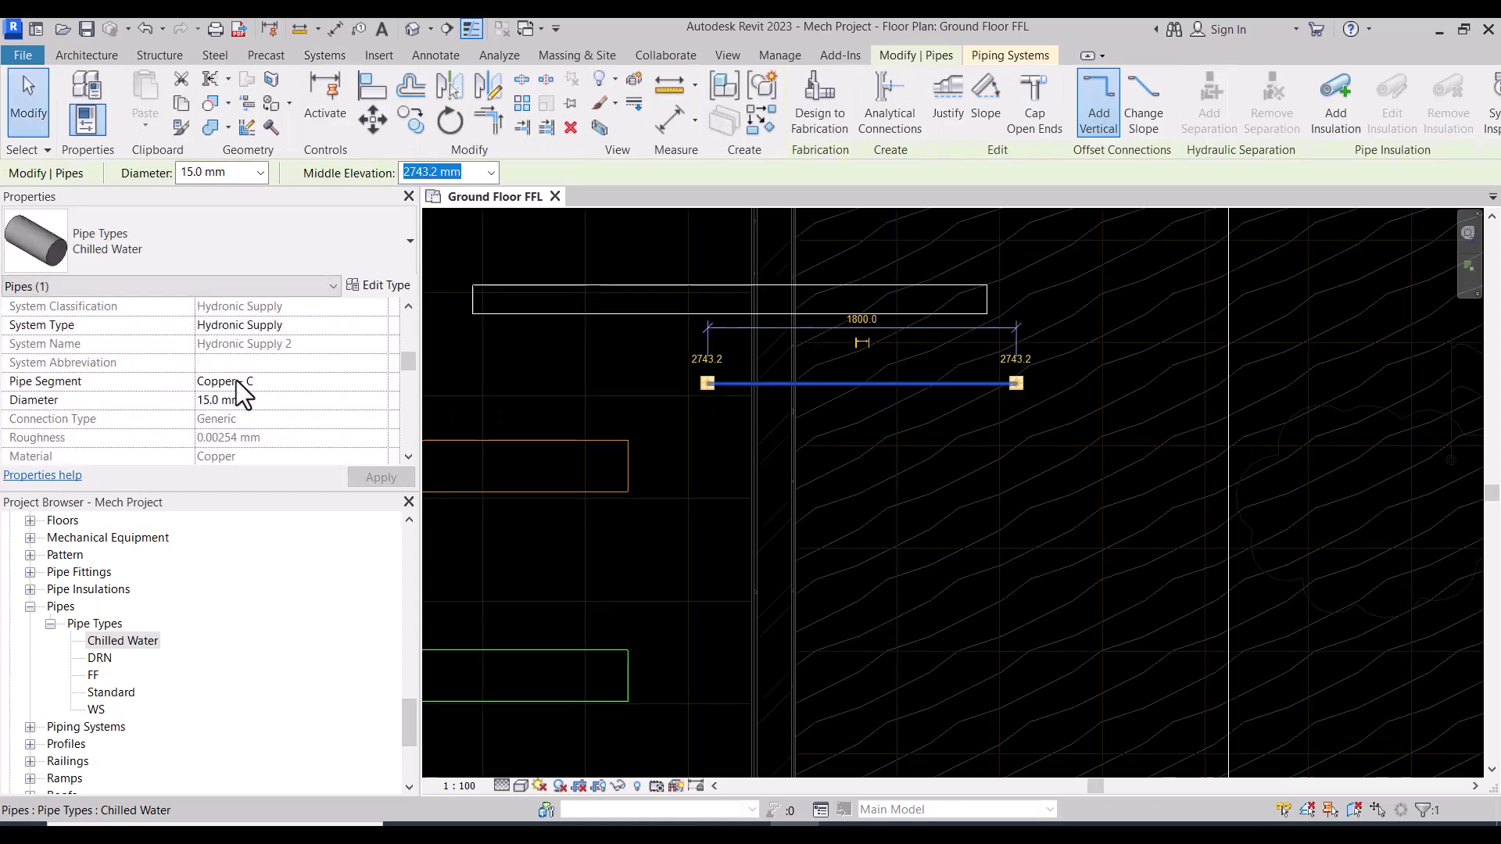
{"action": "left_click", "coordinate": [726, 401]}
{"action": "scroll", "coordinate": [725, 401], "scroll_direction": "down", "scroll_amount": 2}
{"action": "scroll", "coordinate": [725, 400], "scroll_direction": "down", "scroll_amount": 1}
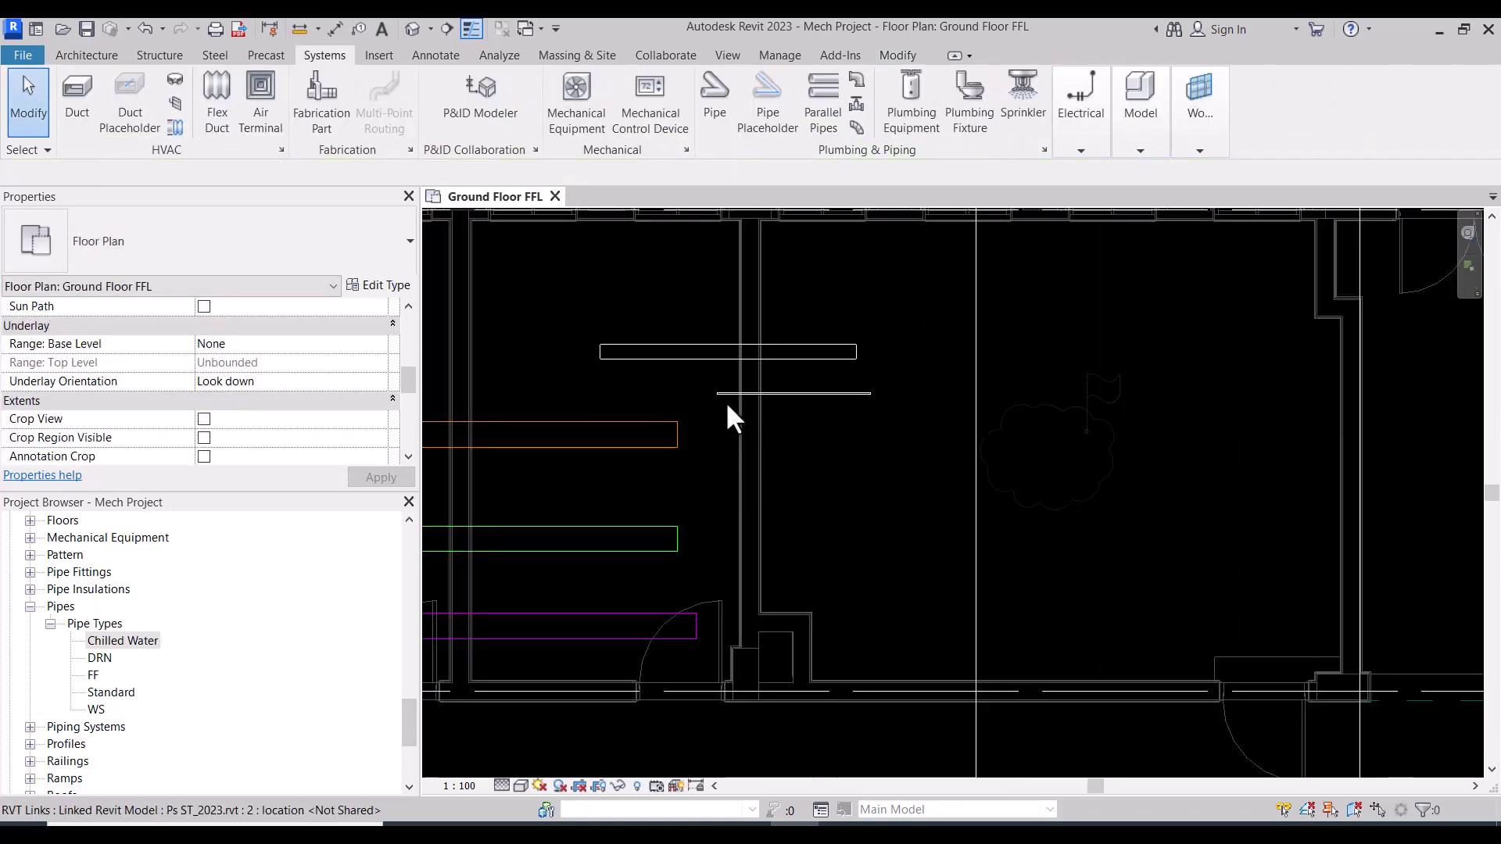
{"action": "left_click", "coordinate": [688, 353]}
{"action": "left_click", "coordinate": [378, 286]}
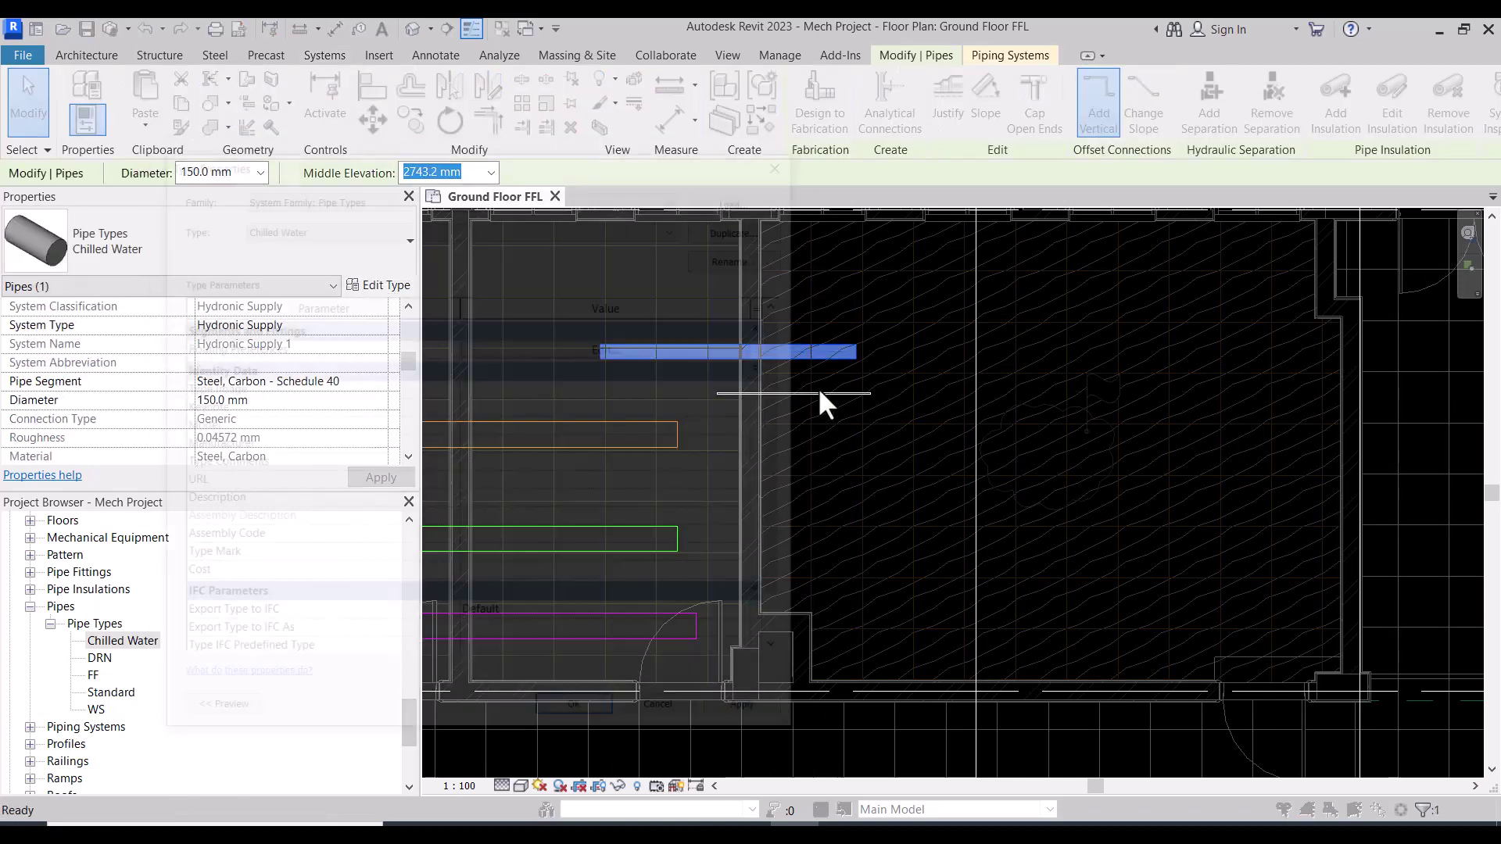
{"action": "left_click", "coordinate": [630, 346]}
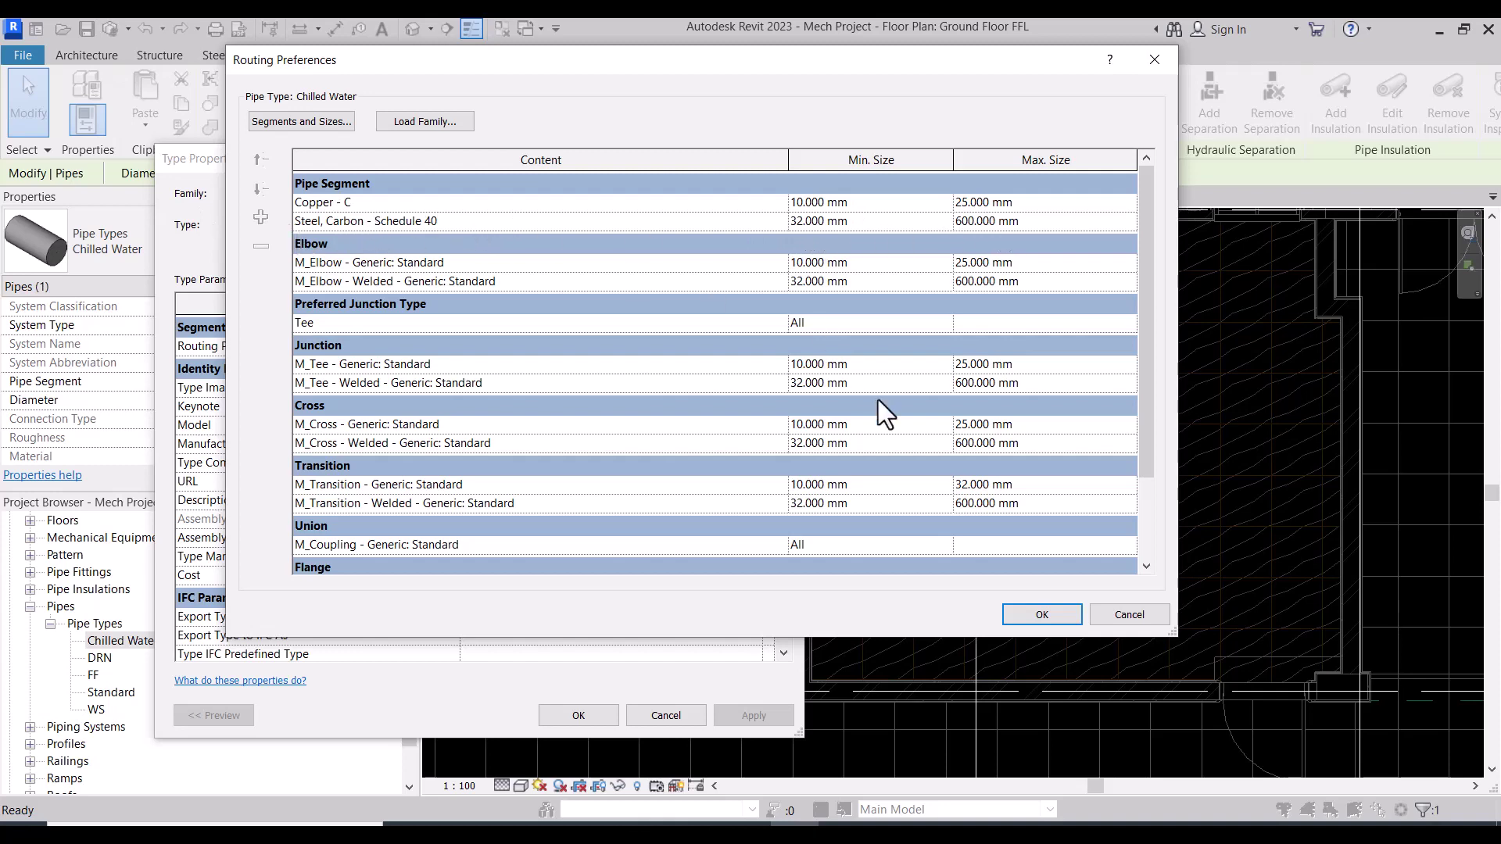
{"action": "left_click", "coordinate": [1123, 616]}
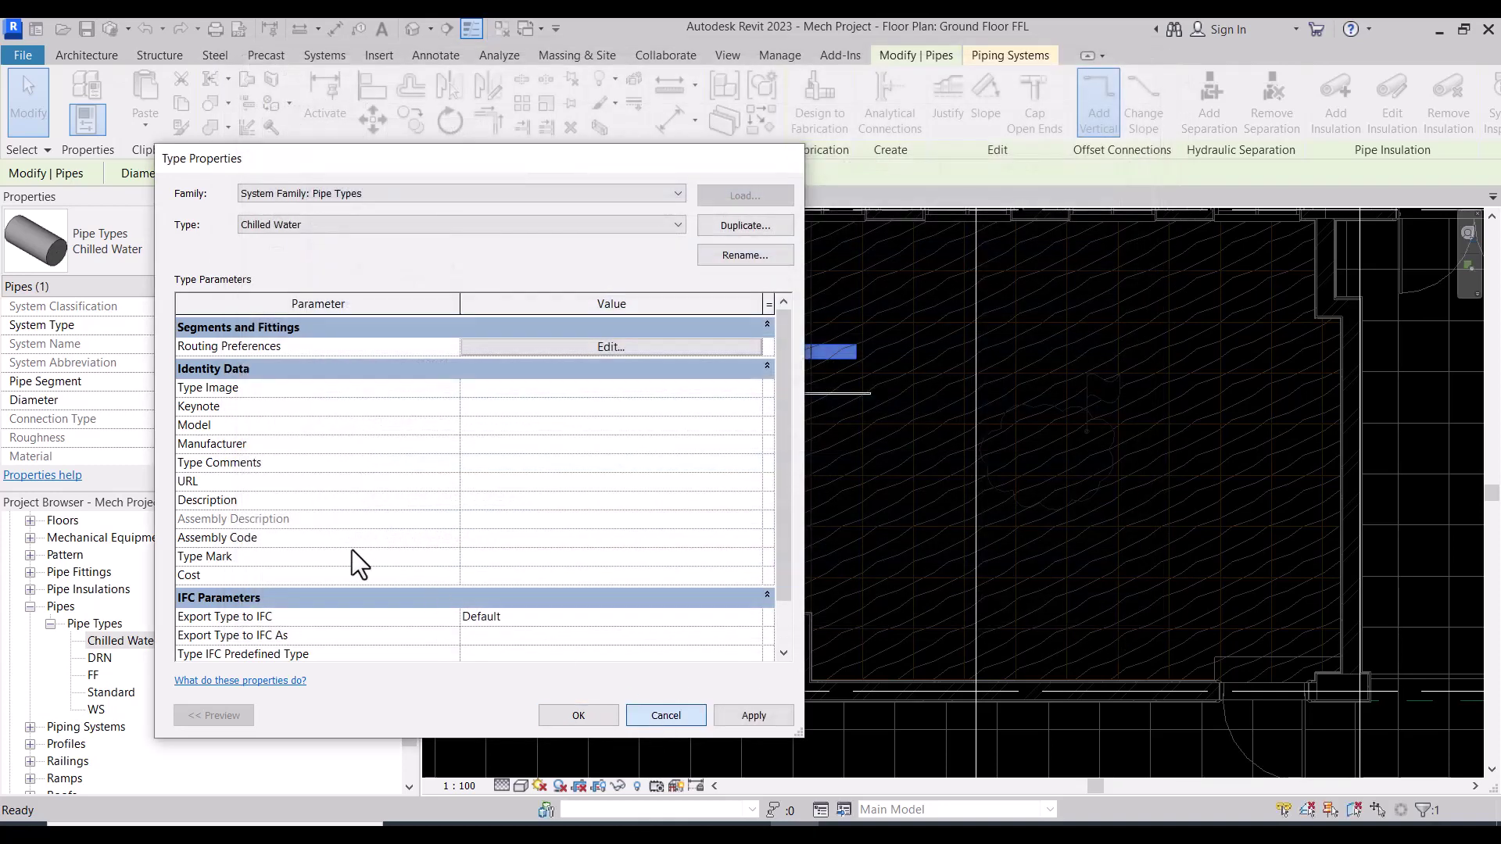
{"action": "key", "text": "Return"}
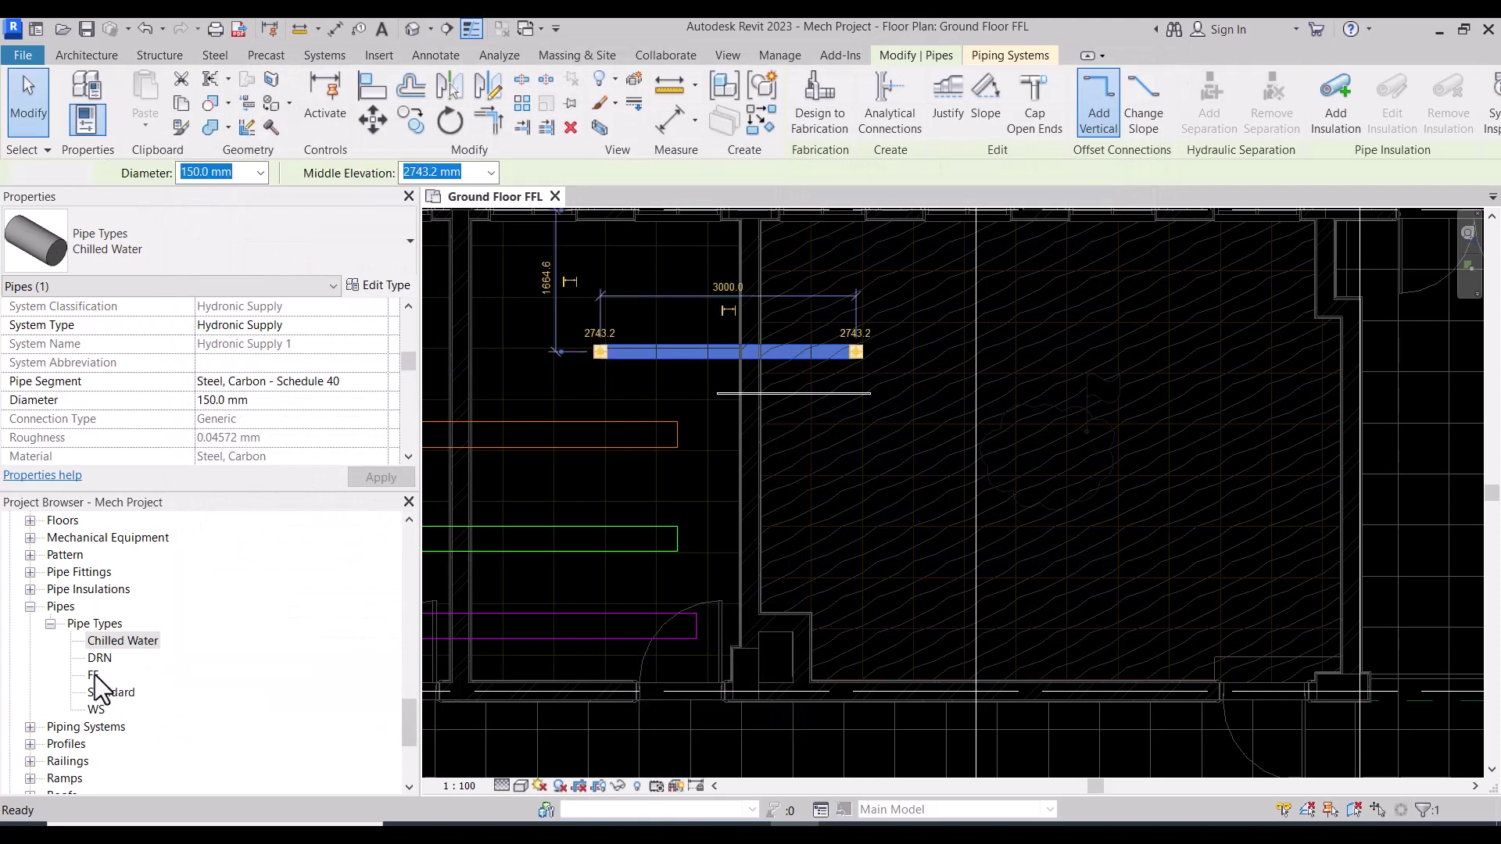
Step: Open FF's routing preferences and remove the Steel, Carbon - Schedule 40 segment row
{"action": "double_click", "coordinate": [93, 674]}
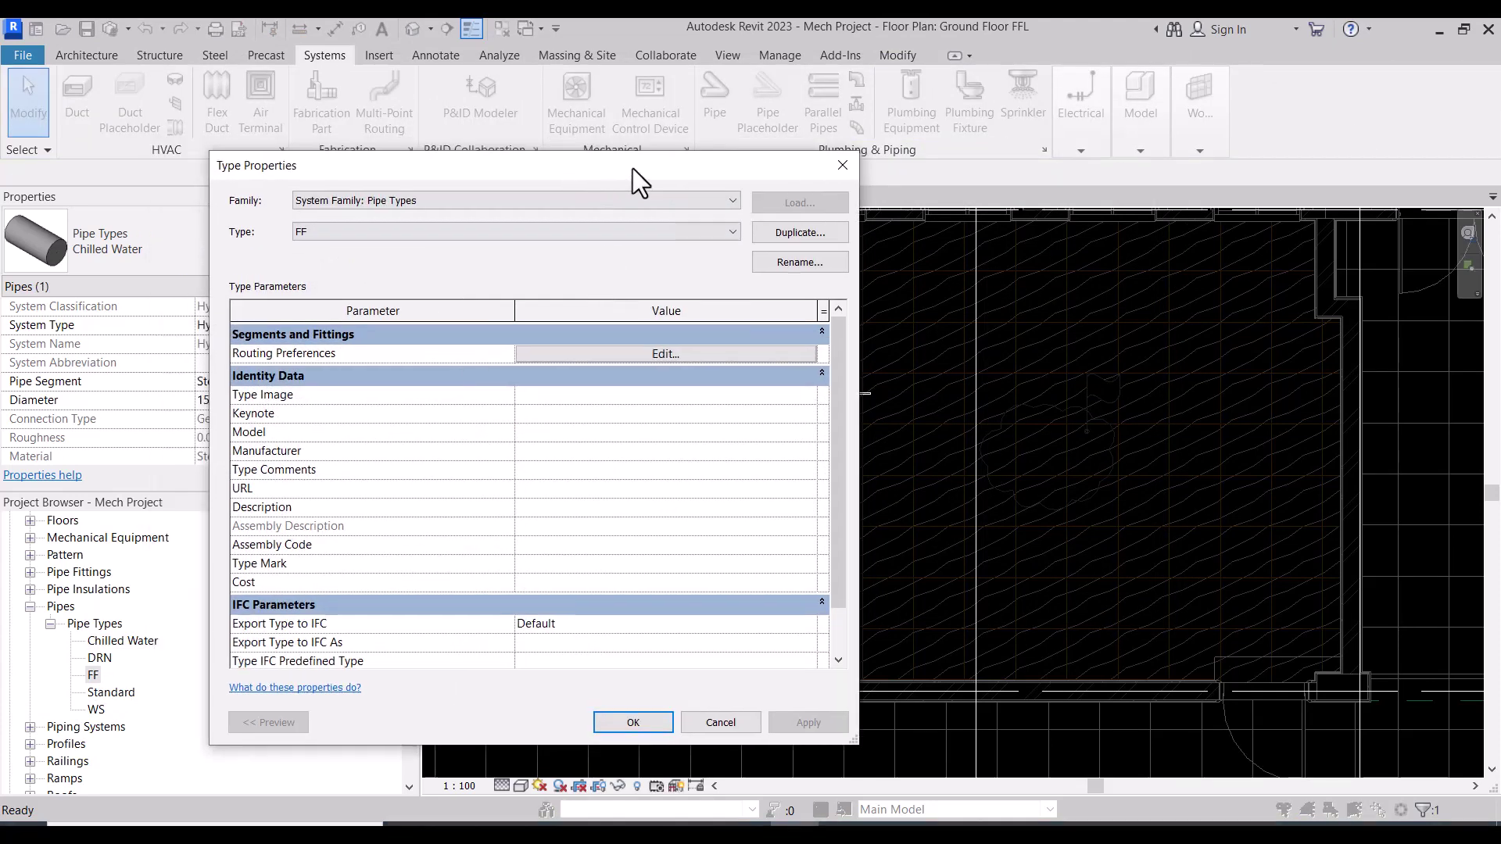
{"action": "left_click_drag", "start_coordinate": [632, 168], "coordinate": [865, 87]}
{"action": "left_click", "coordinate": [892, 275]}
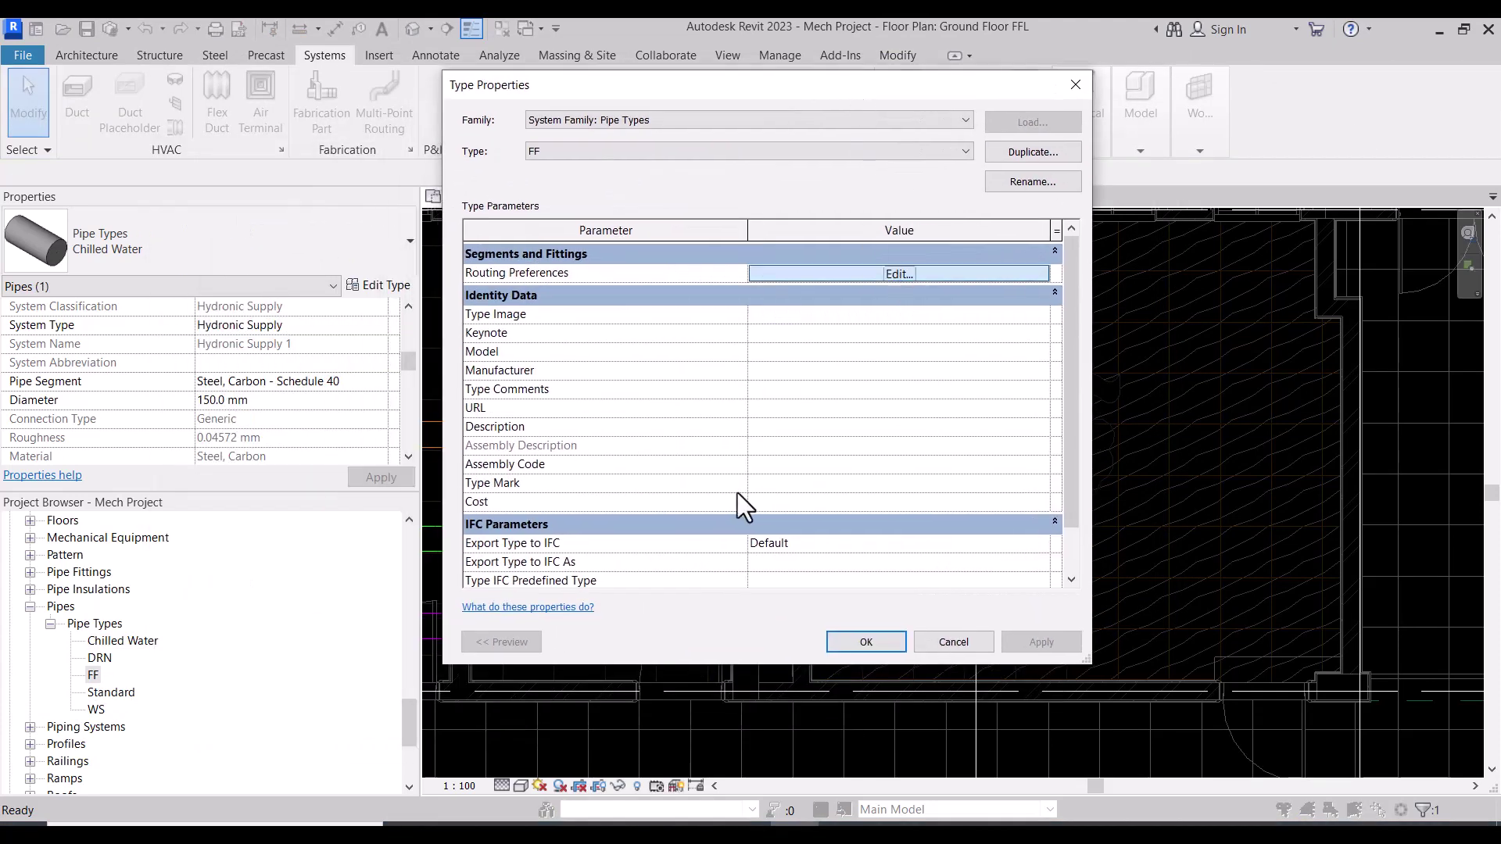
{"action": "left_click", "coordinate": [300, 225]}
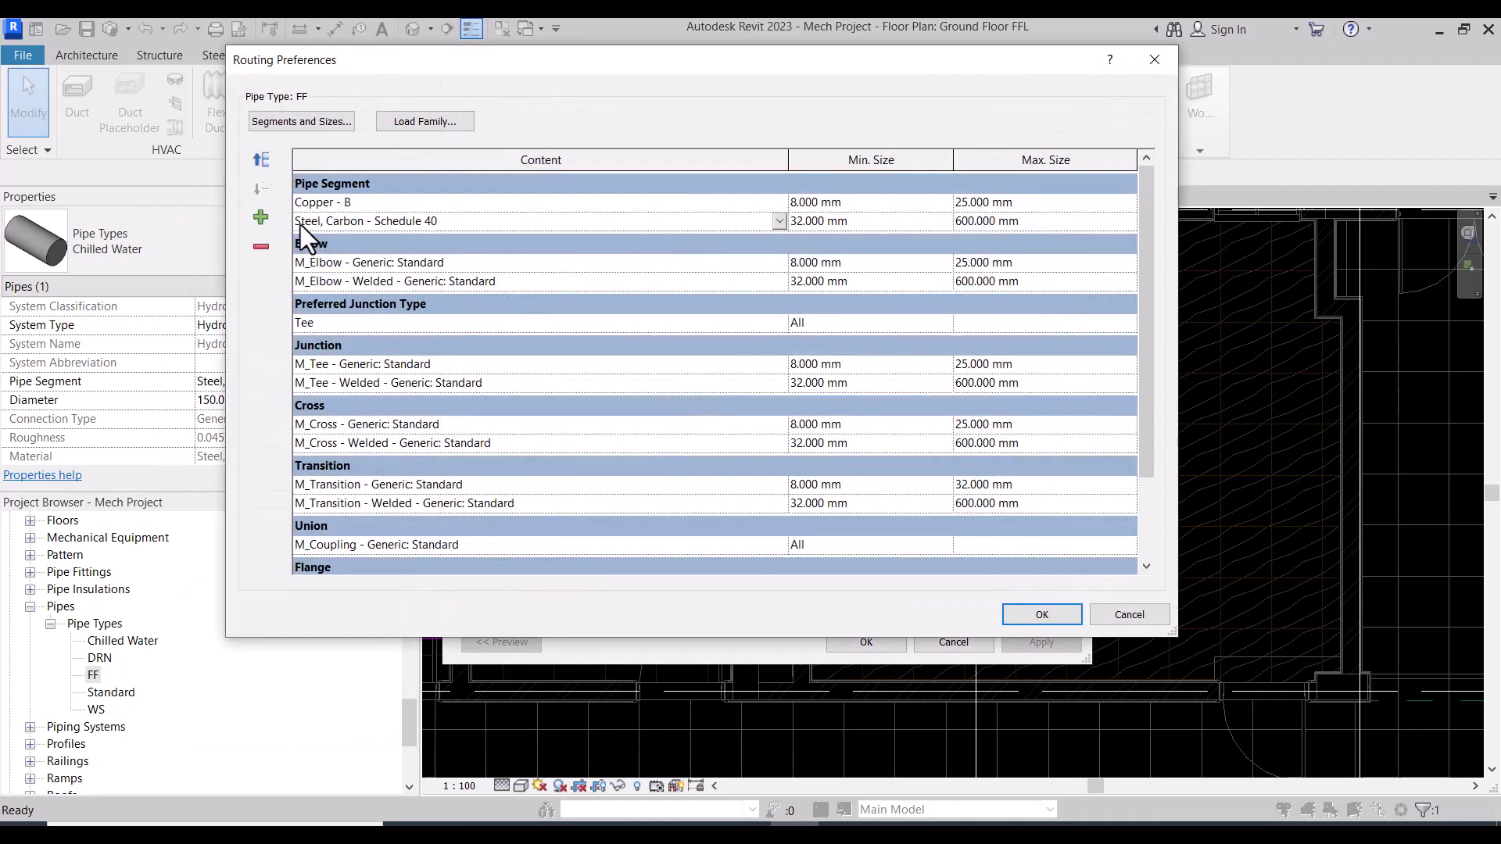
{"action": "left_click", "coordinate": [257, 247]}
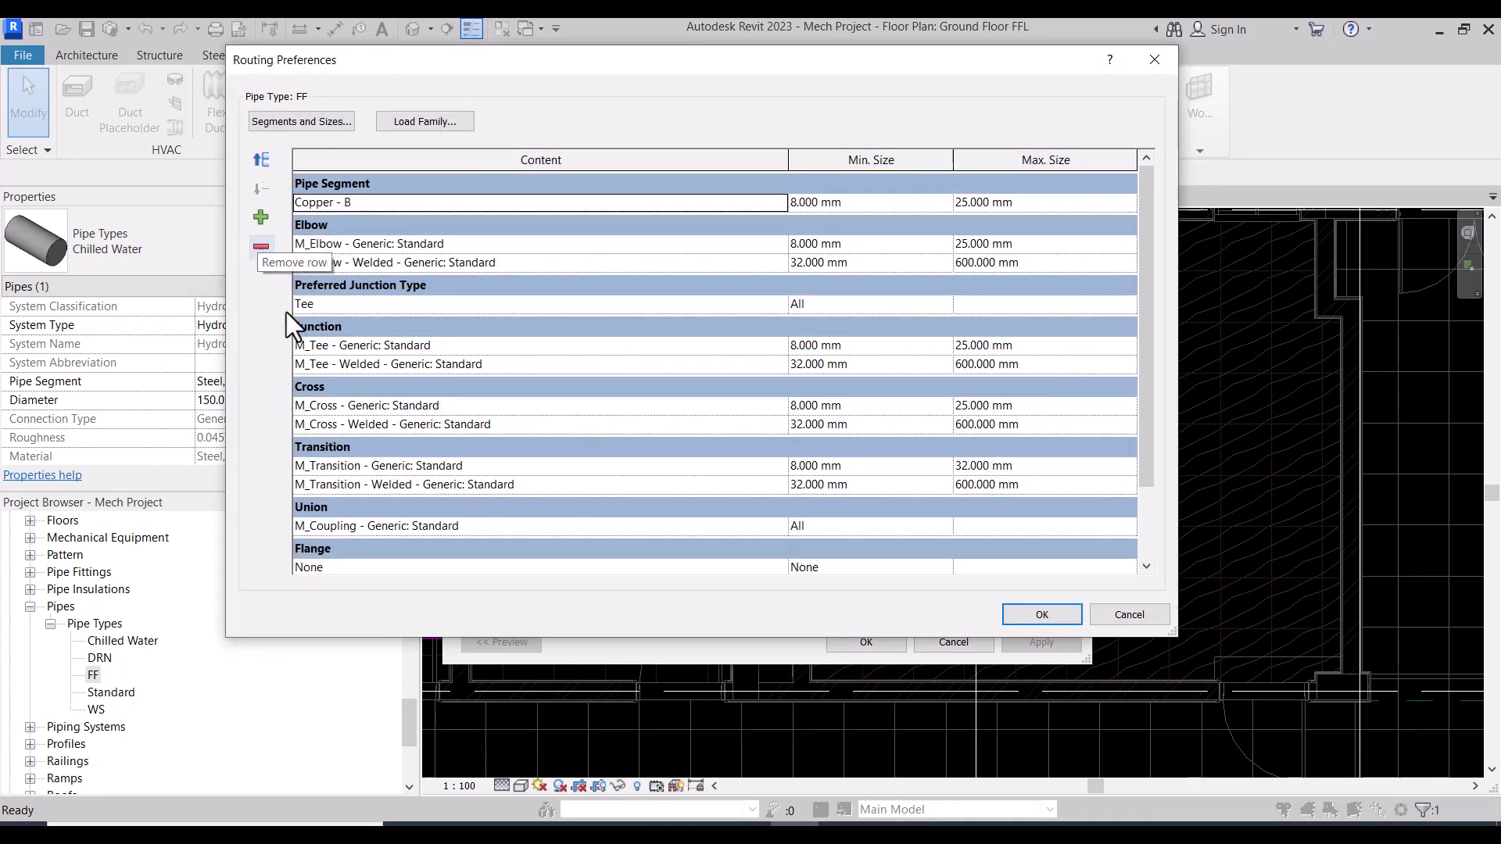
Step: Remove the welded elbow, tee, cross, transition and cap fitting rows
{"action": "left_click", "coordinate": [295, 262]}
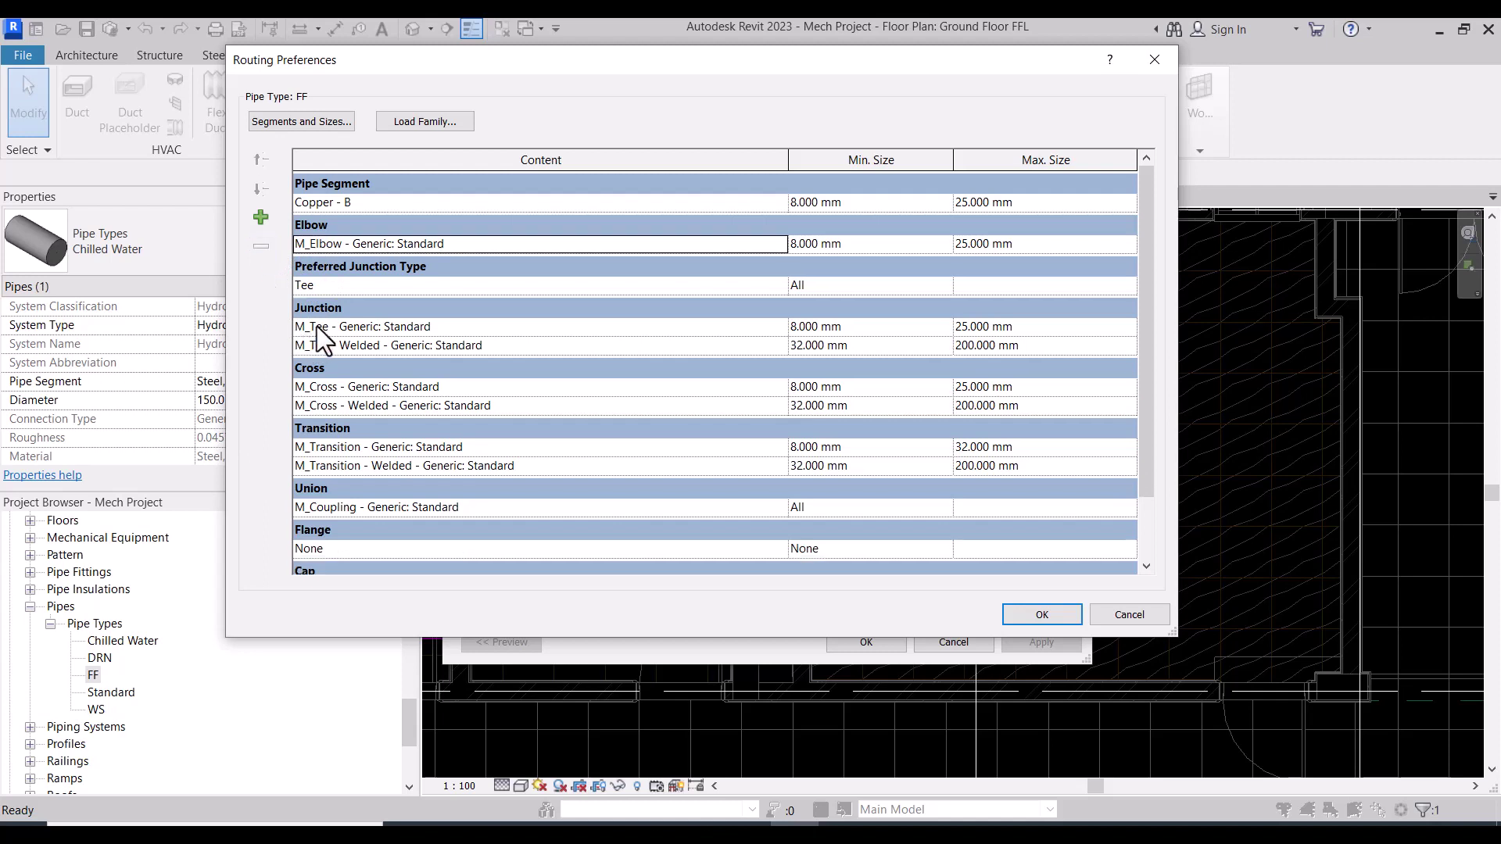
{"action": "left_click", "coordinate": [324, 345]}
{"action": "left_click", "coordinate": [260, 247]}
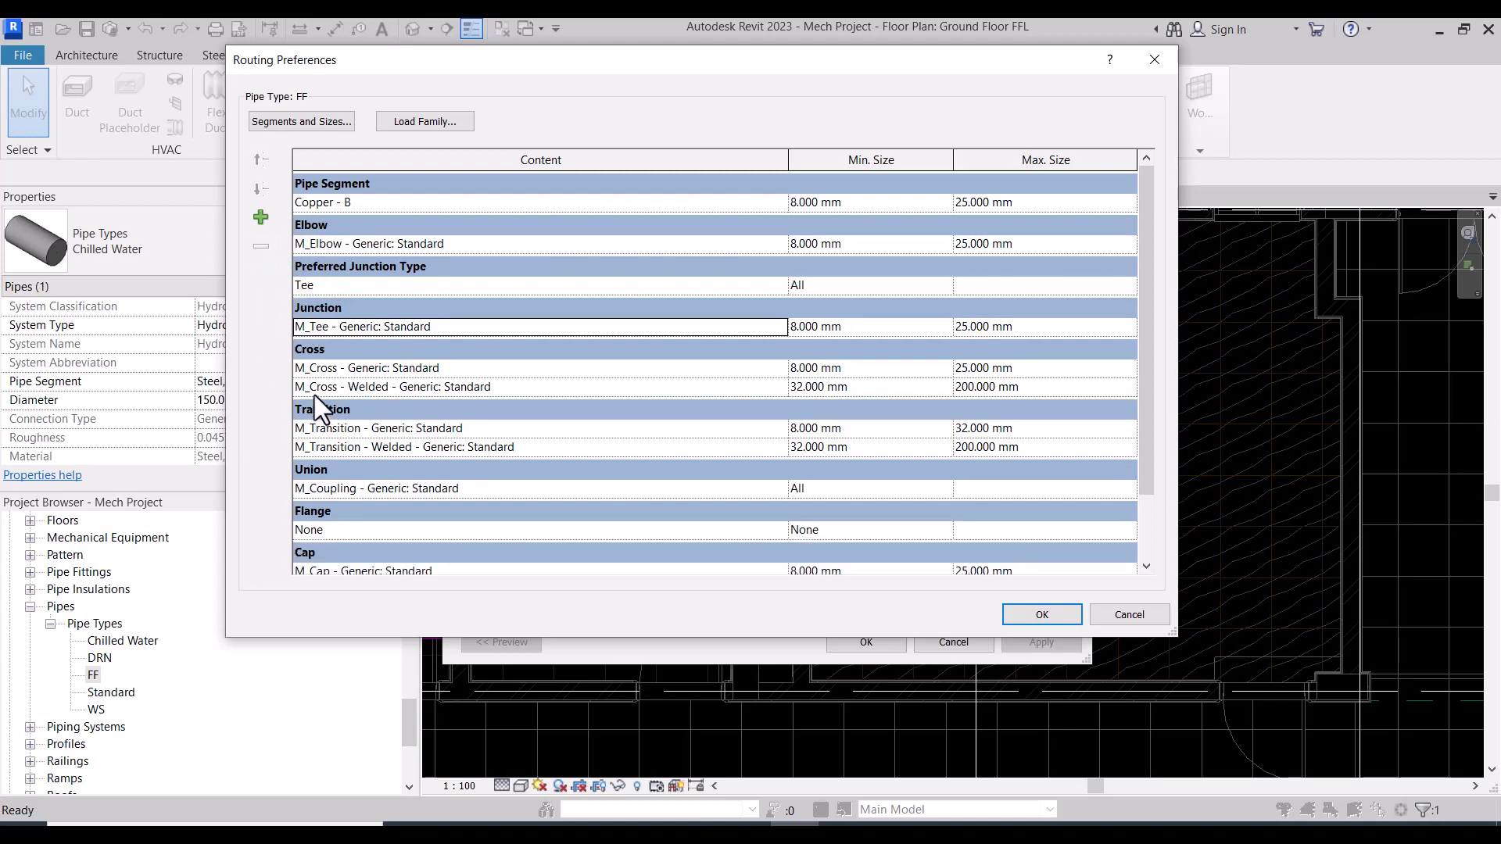
{"action": "left_click", "coordinate": [314, 391]}
{"action": "left_click", "coordinate": [262, 252]}
{"action": "left_click", "coordinate": [308, 429]}
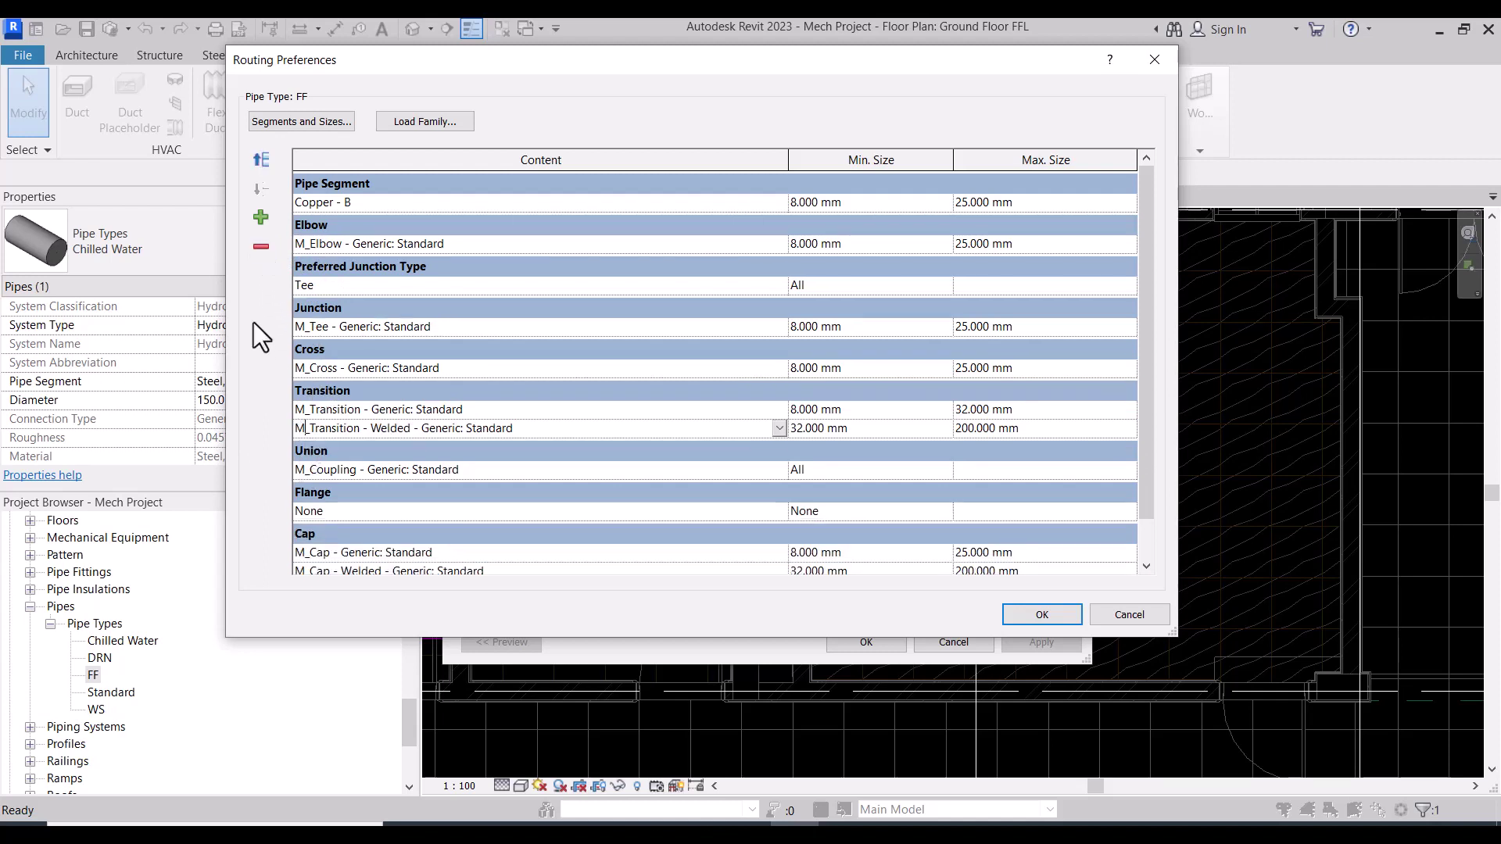
{"action": "left_click", "coordinate": [261, 247]}
{"action": "left_click", "coordinate": [314, 551]}
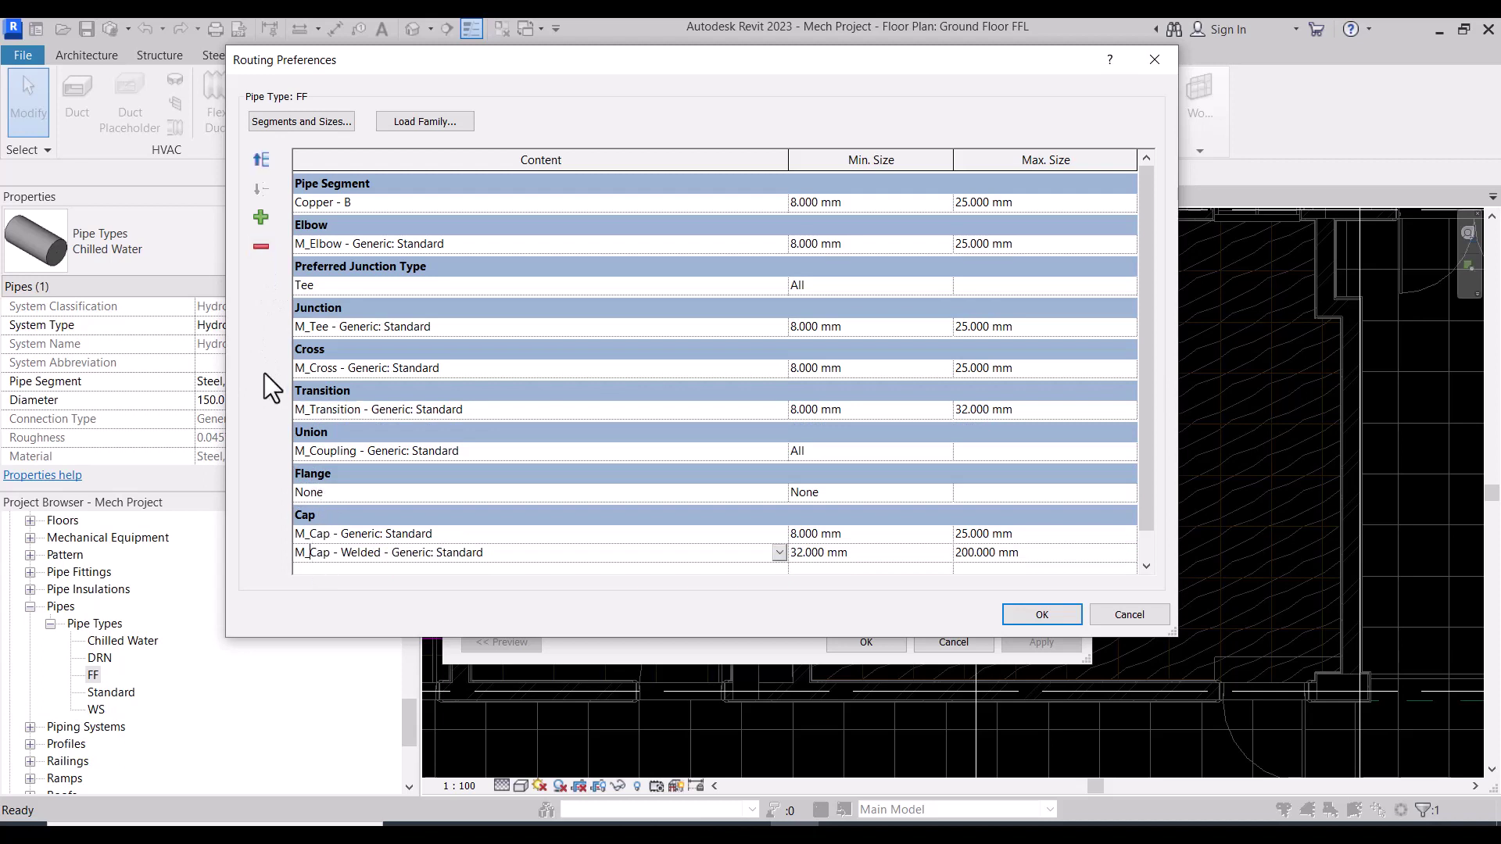
{"action": "left_click", "coordinate": [262, 248]}
Step: Set the FF pipe segment to Stainless Steel - 10S with a 200 mm maximum size
{"action": "left_click", "coordinate": [806, 205]}
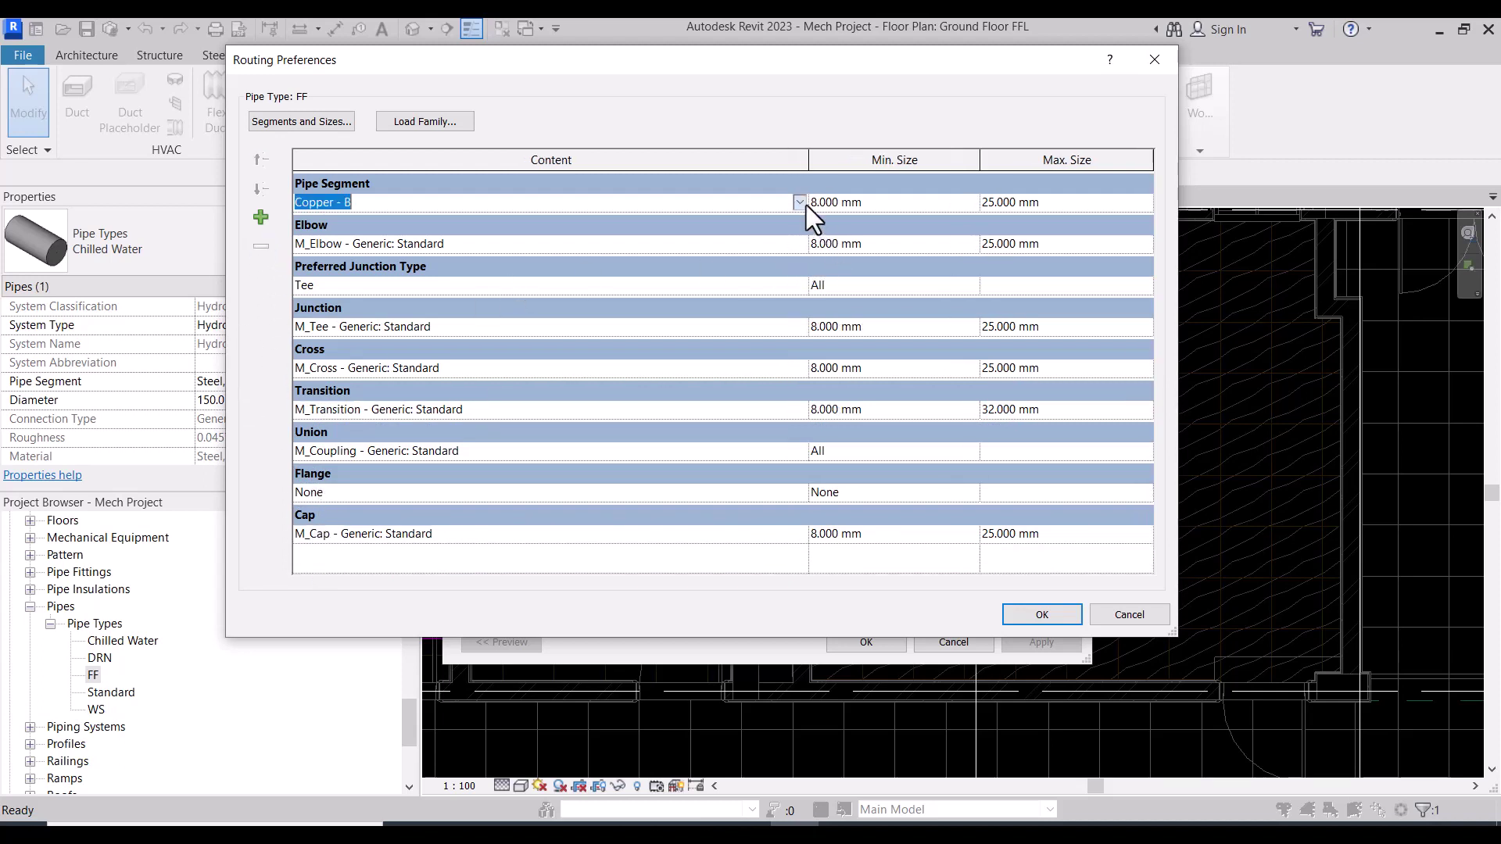
{"action": "scroll", "coordinate": [391, 281], "scroll_direction": "down", "scroll_amount": 2}
{"action": "scroll", "coordinate": [356, 275], "scroll_direction": "down", "scroll_amount": 2}
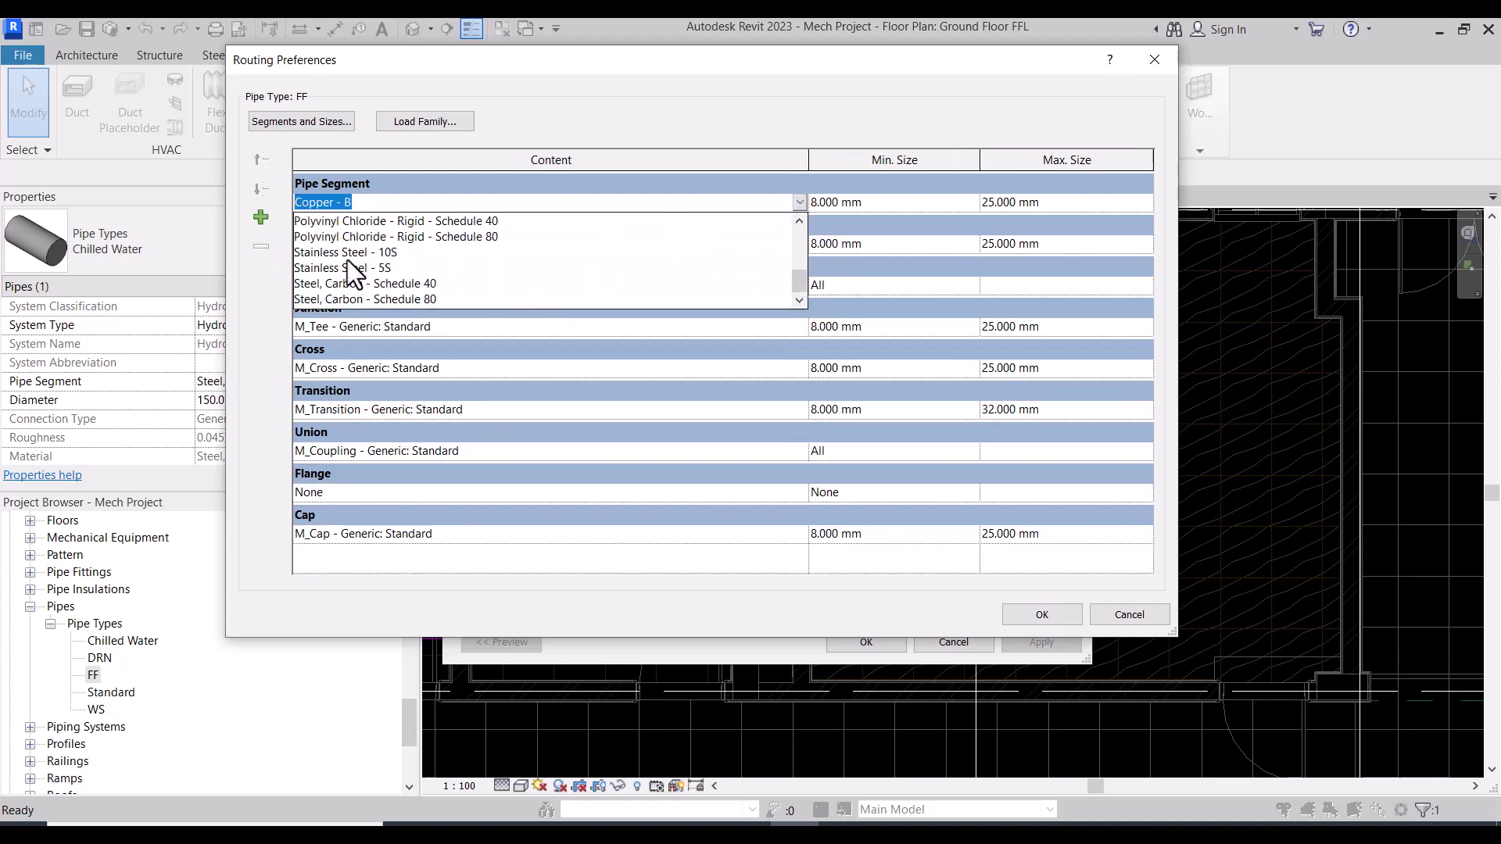
{"action": "left_click", "coordinate": [347, 260]}
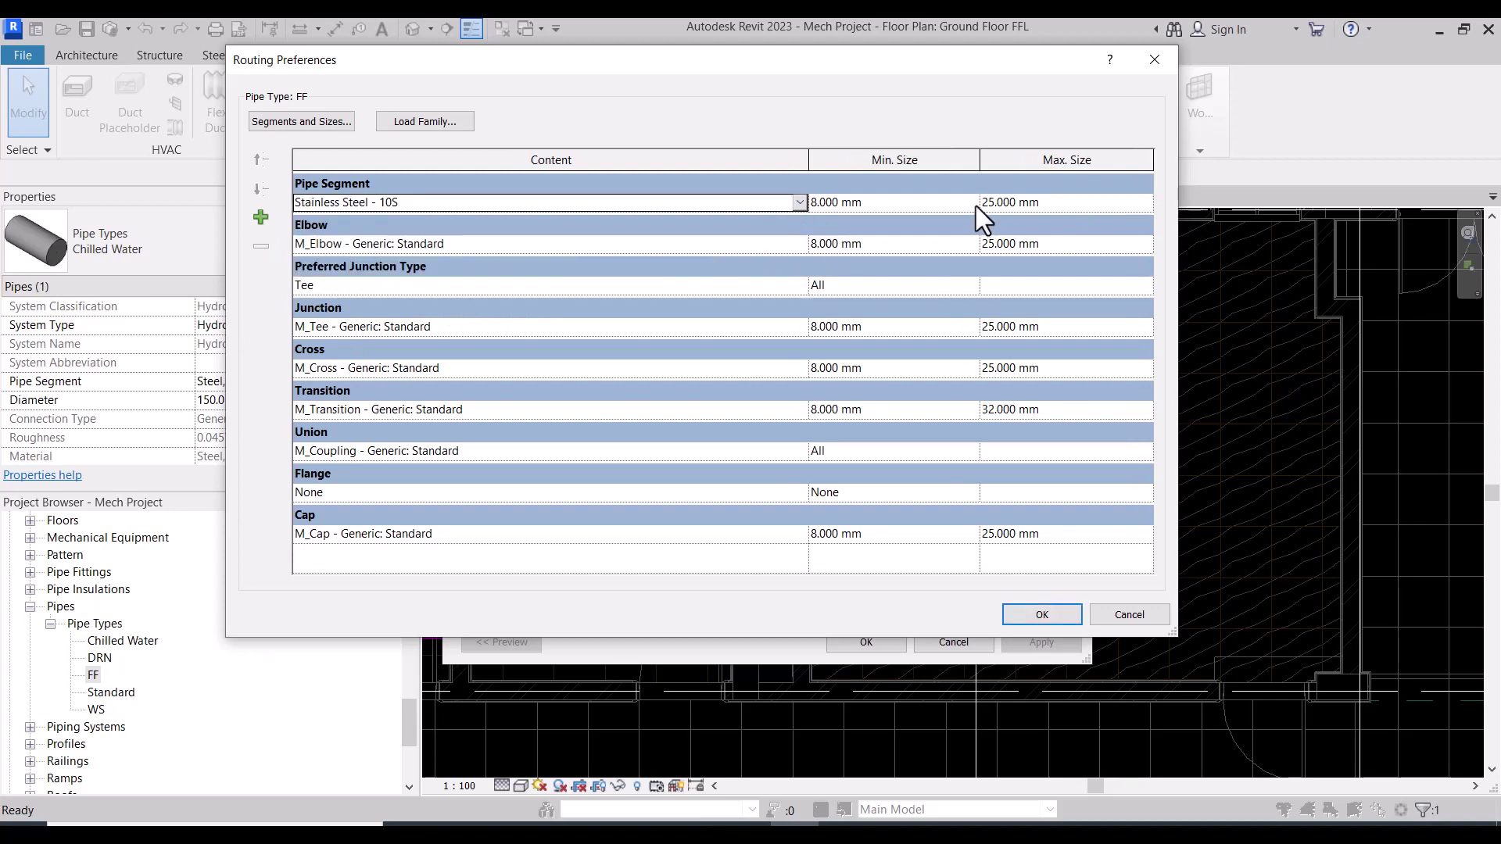
{"action": "left_click", "coordinate": [1142, 203]}
{"action": "scroll", "coordinate": [1079, 260], "scroll_direction": "down", "scroll_amount": 2}
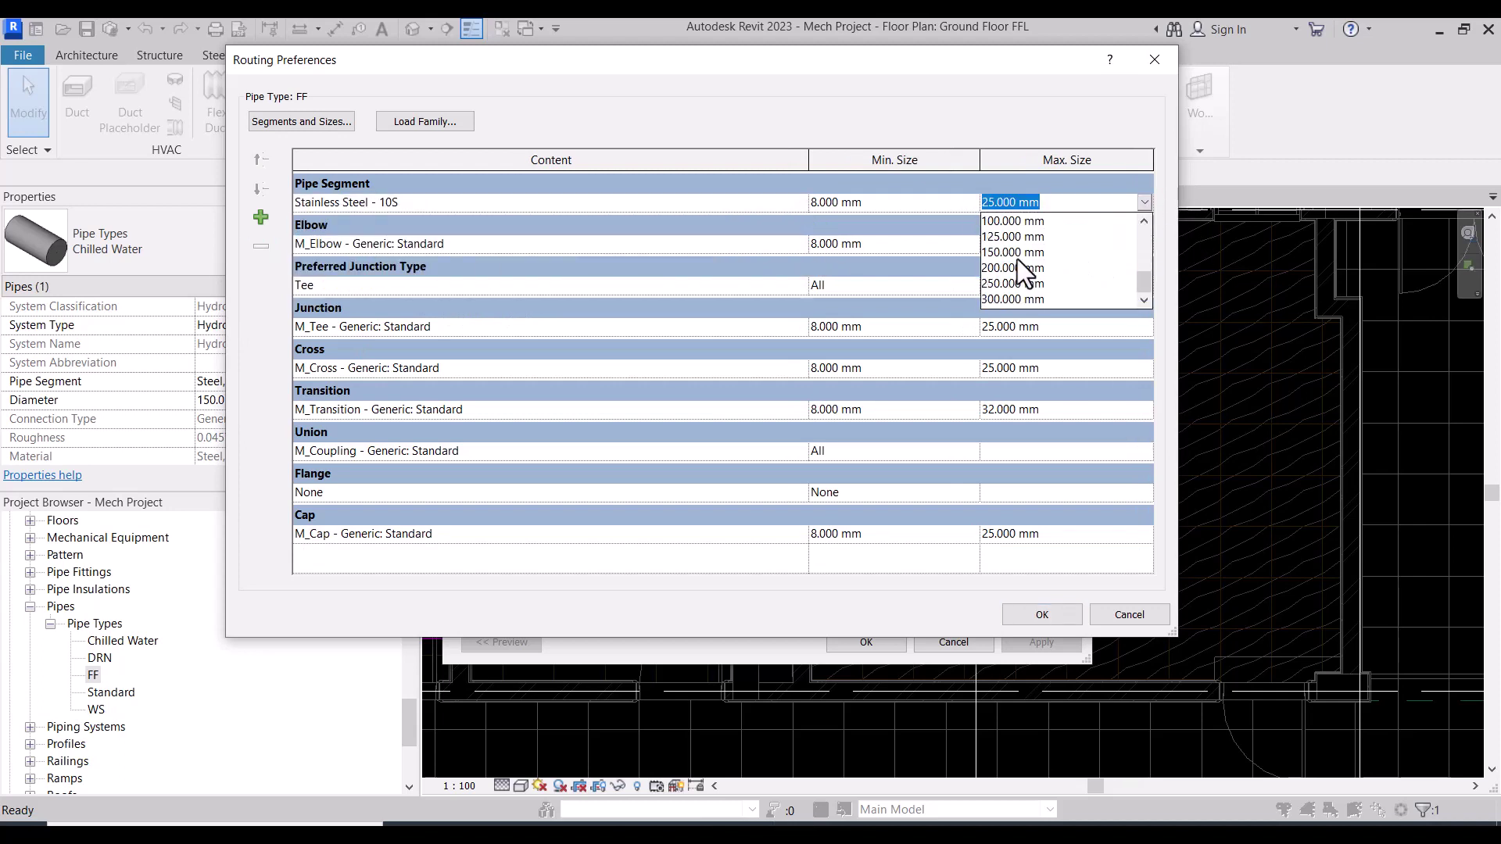
{"action": "left_click", "coordinate": [1009, 268]}
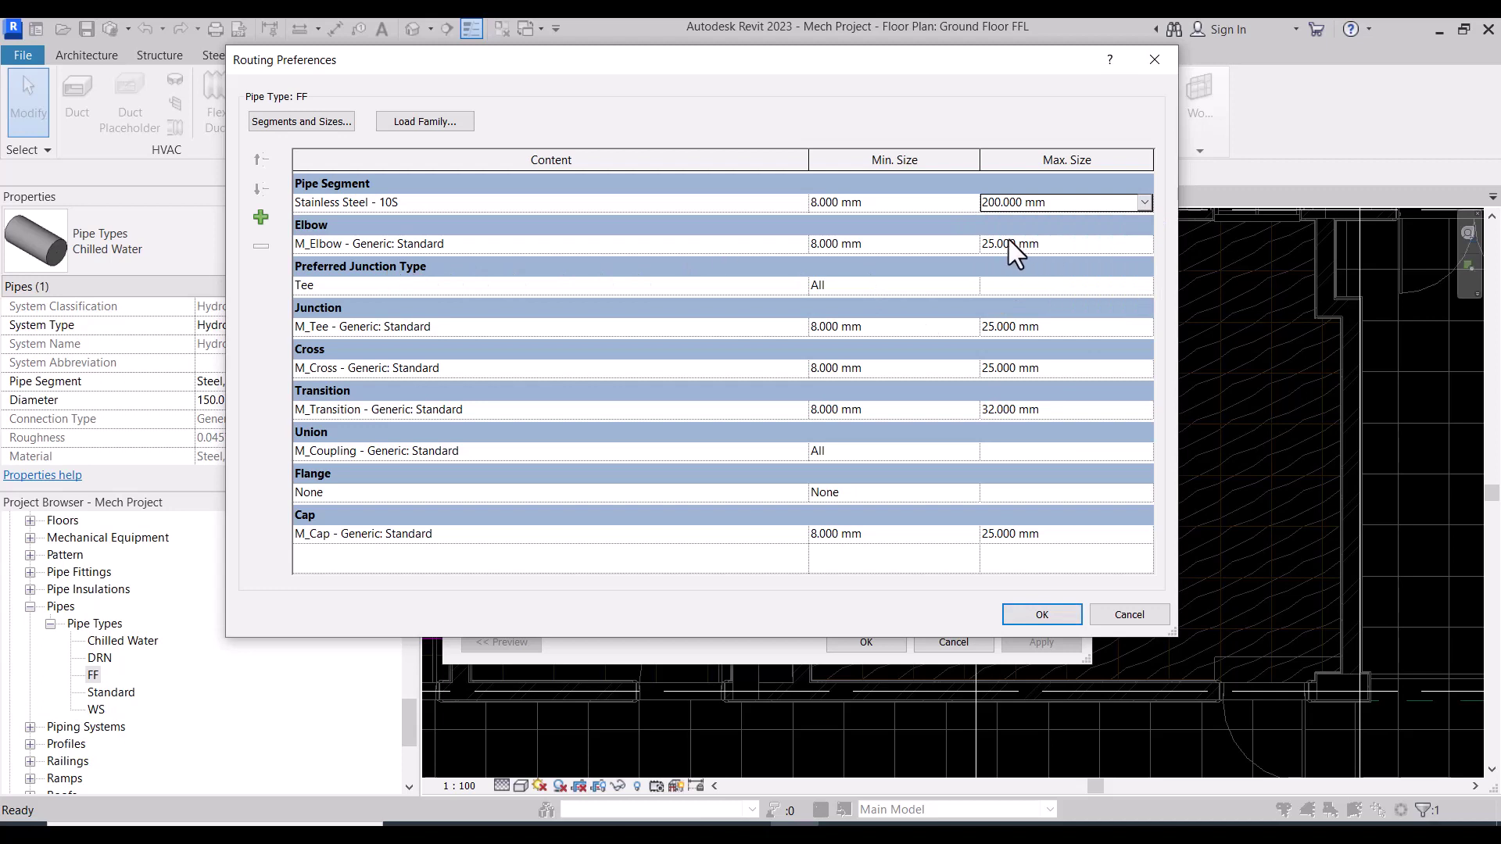
Step: Raise the elbow and tee maximum sizes to 200 mm, leaving the cross at 25 mm
{"action": "left_click", "coordinate": [1146, 245]}
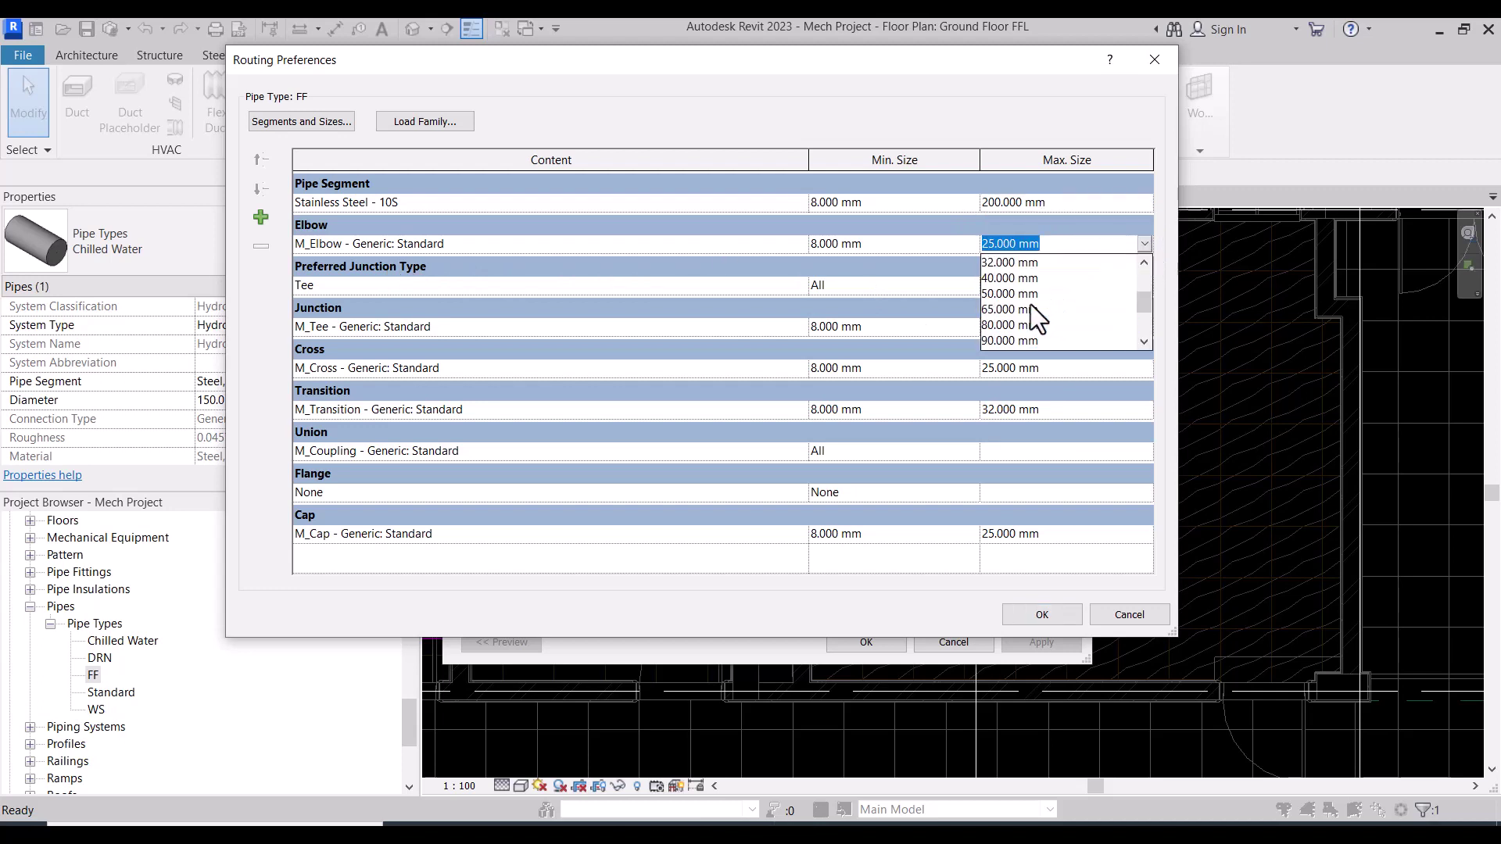
{"action": "scroll", "coordinate": [1024, 330], "scroll_direction": "down", "scroll_amount": 1}
{"action": "scroll", "coordinate": [1024, 330], "scroll_direction": "down", "scroll_amount": 2}
{"action": "left_click", "coordinate": [1005, 315]}
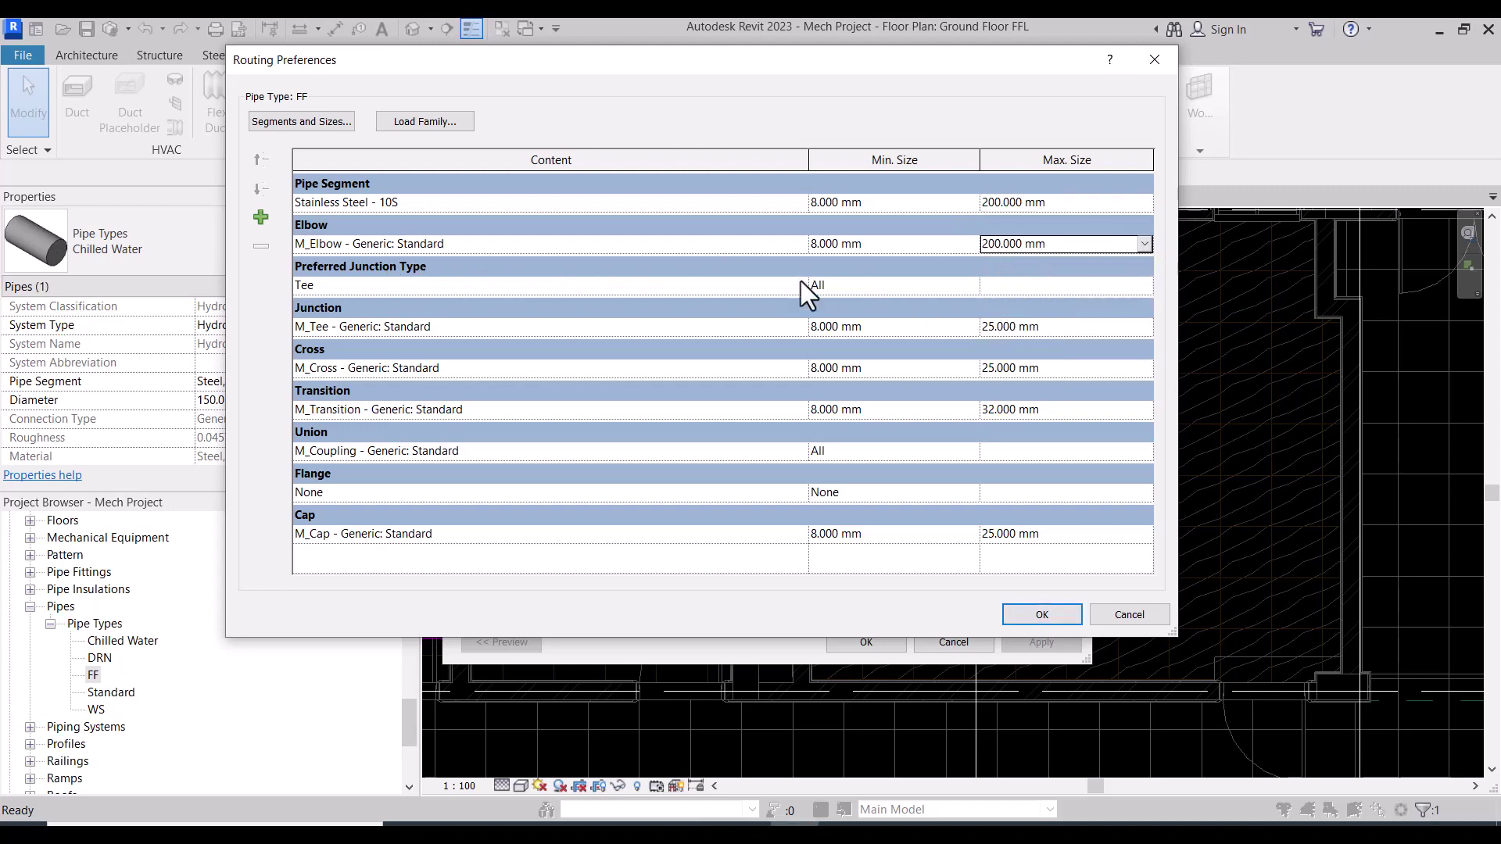
{"action": "left_click", "coordinate": [1145, 328]}
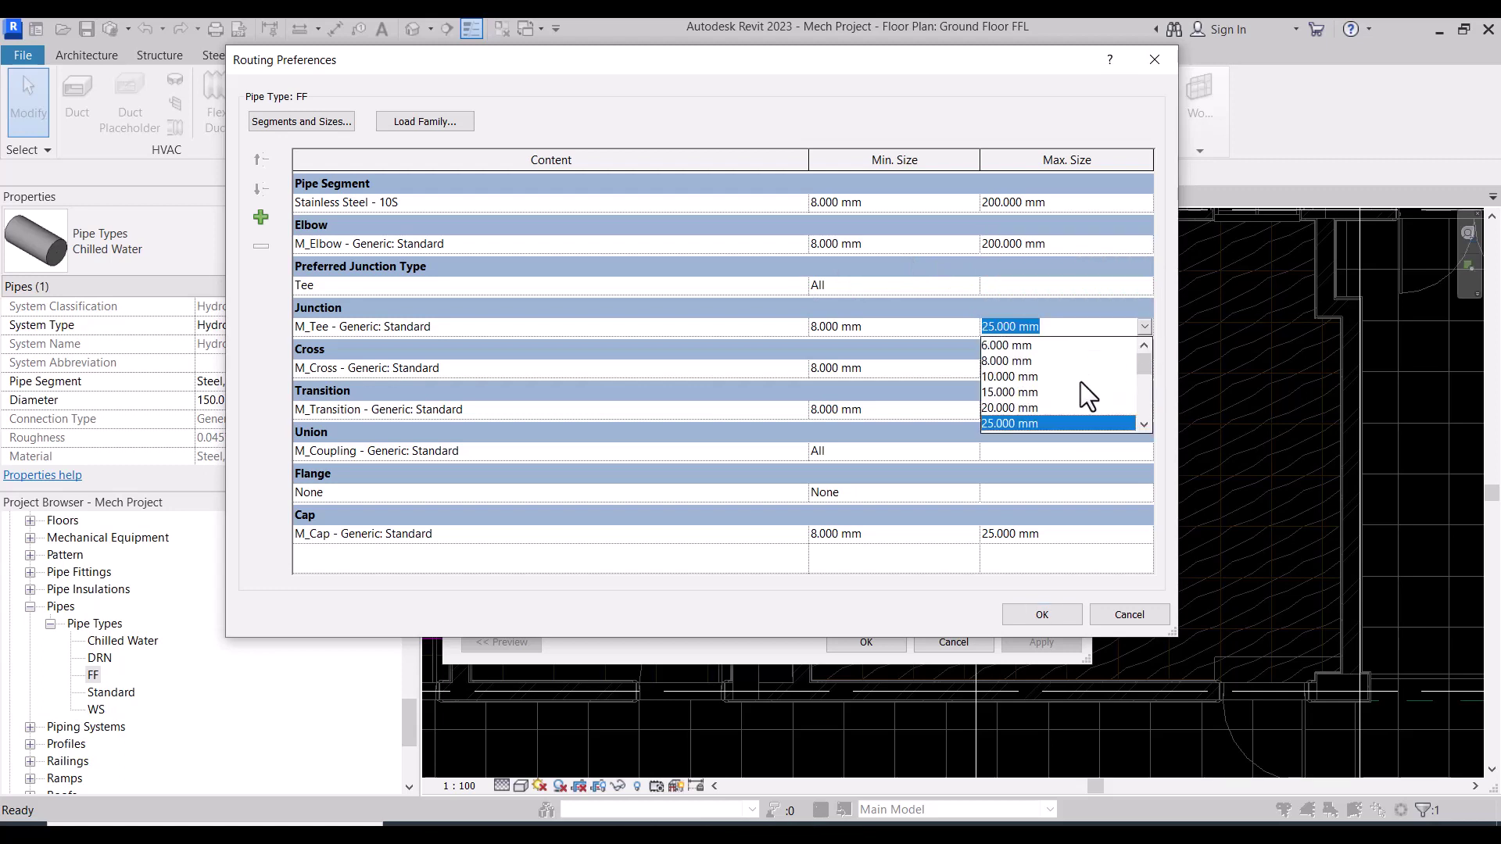
{"action": "scroll", "coordinate": [1066, 389], "scroll_direction": "down", "scroll_amount": 1}
{"action": "scroll", "coordinate": [1048, 393], "scroll_direction": "down", "scroll_amount": 1}
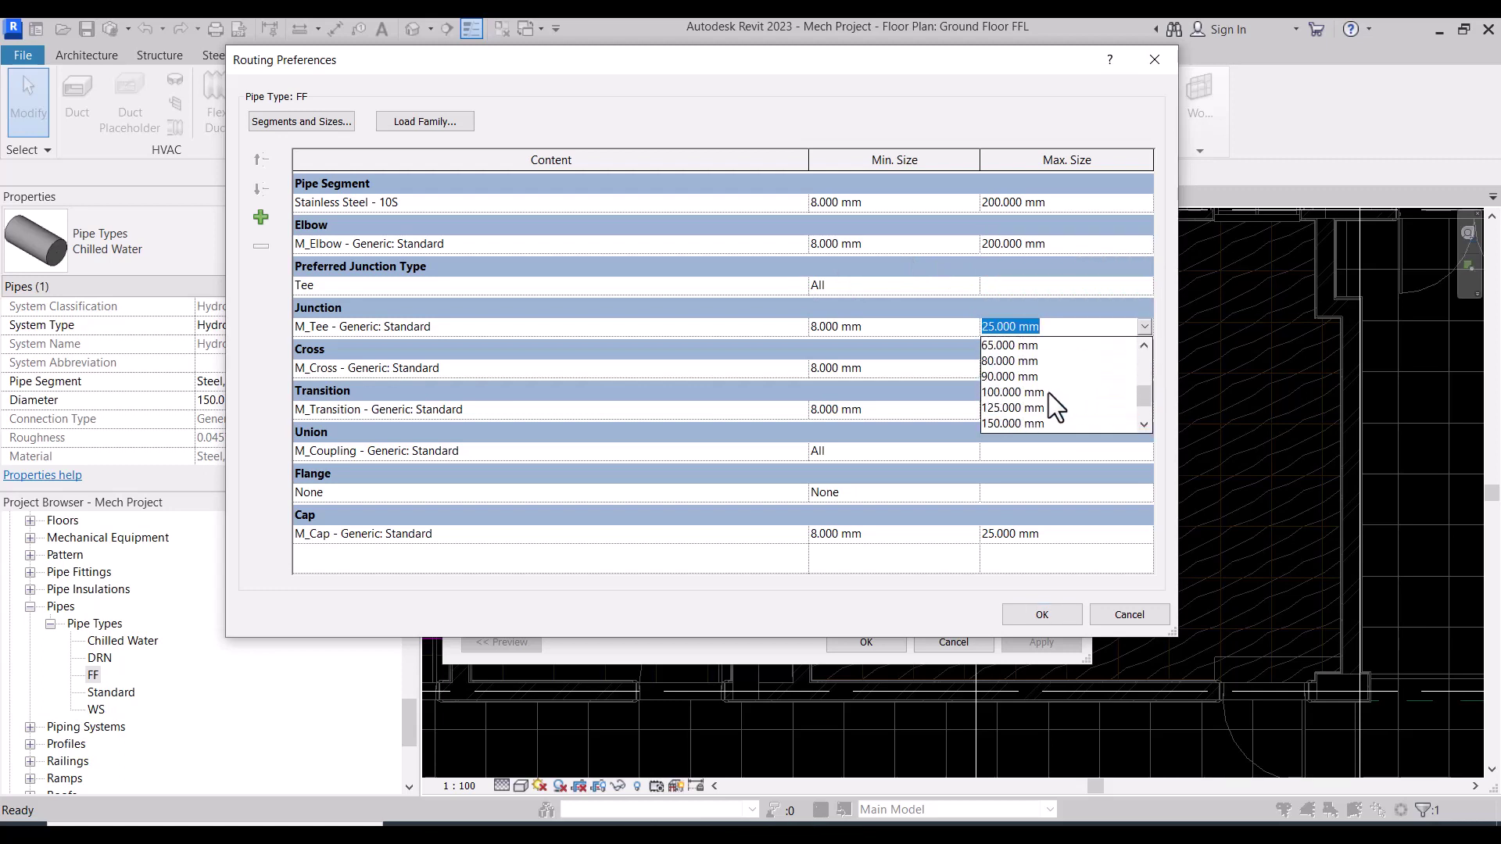
{"action": "scroll", "coordinate": [1003, 424], "scroll_direction": "down", "scroll_amount": 2}
{"action": "left_click", "coordinate": [1002, 396]}
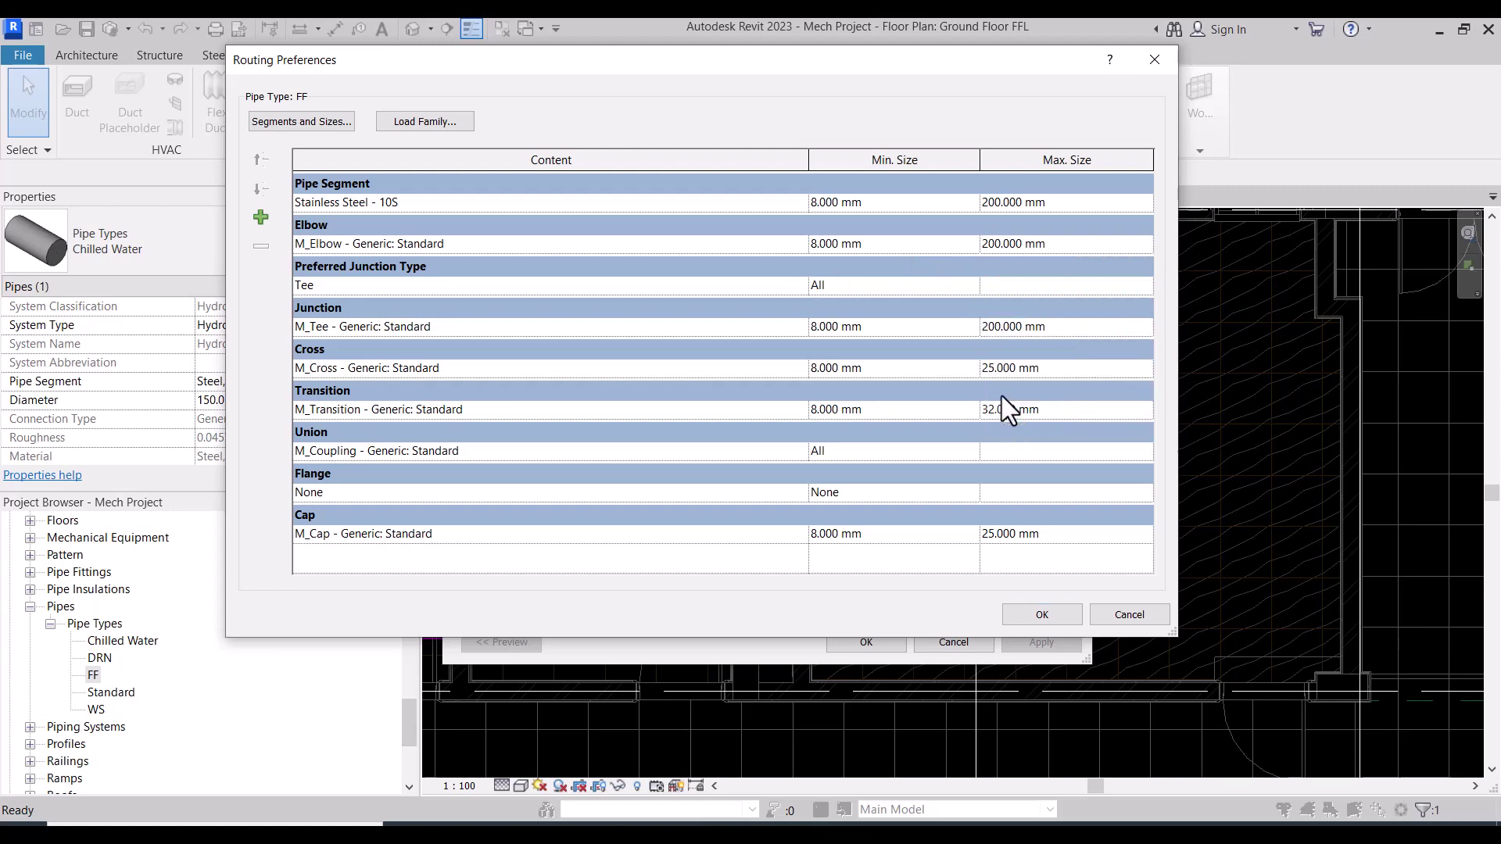
{"action": "left_click", "coordinate": [1143, 369]}
{"action": "left_click", "coordinate": [1142, 367]}
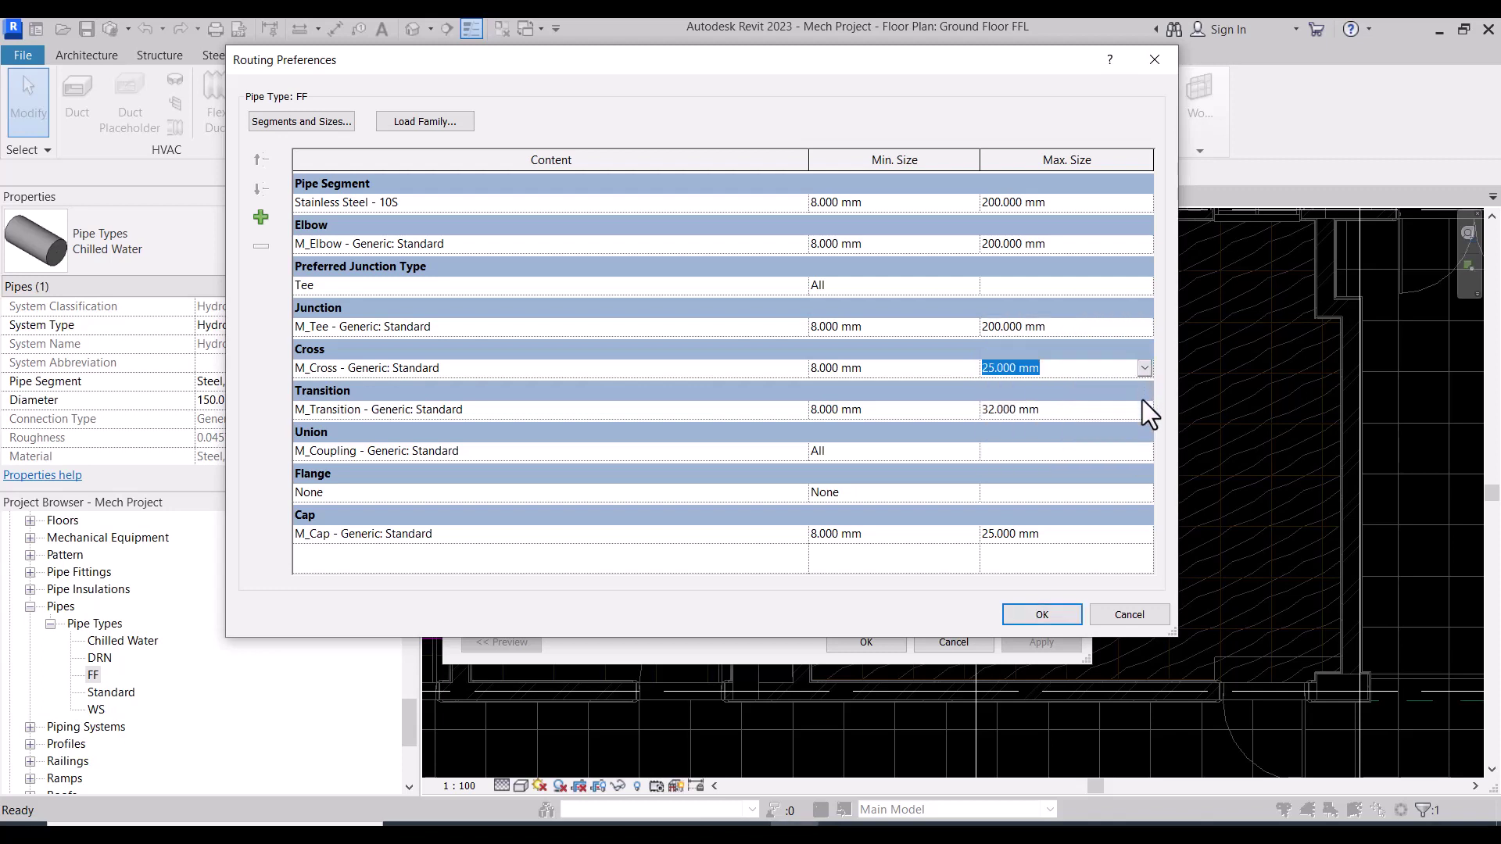
Step: Raise the transition and cap maximum sizes to 200 mm and accept the routing preferences
{"action": "left_click", "coordinate": [1142, 411]}
{"action": "scroll", "coordinate": [1047, 463], "scroll_direction": "down", "scroll_amount": 3}
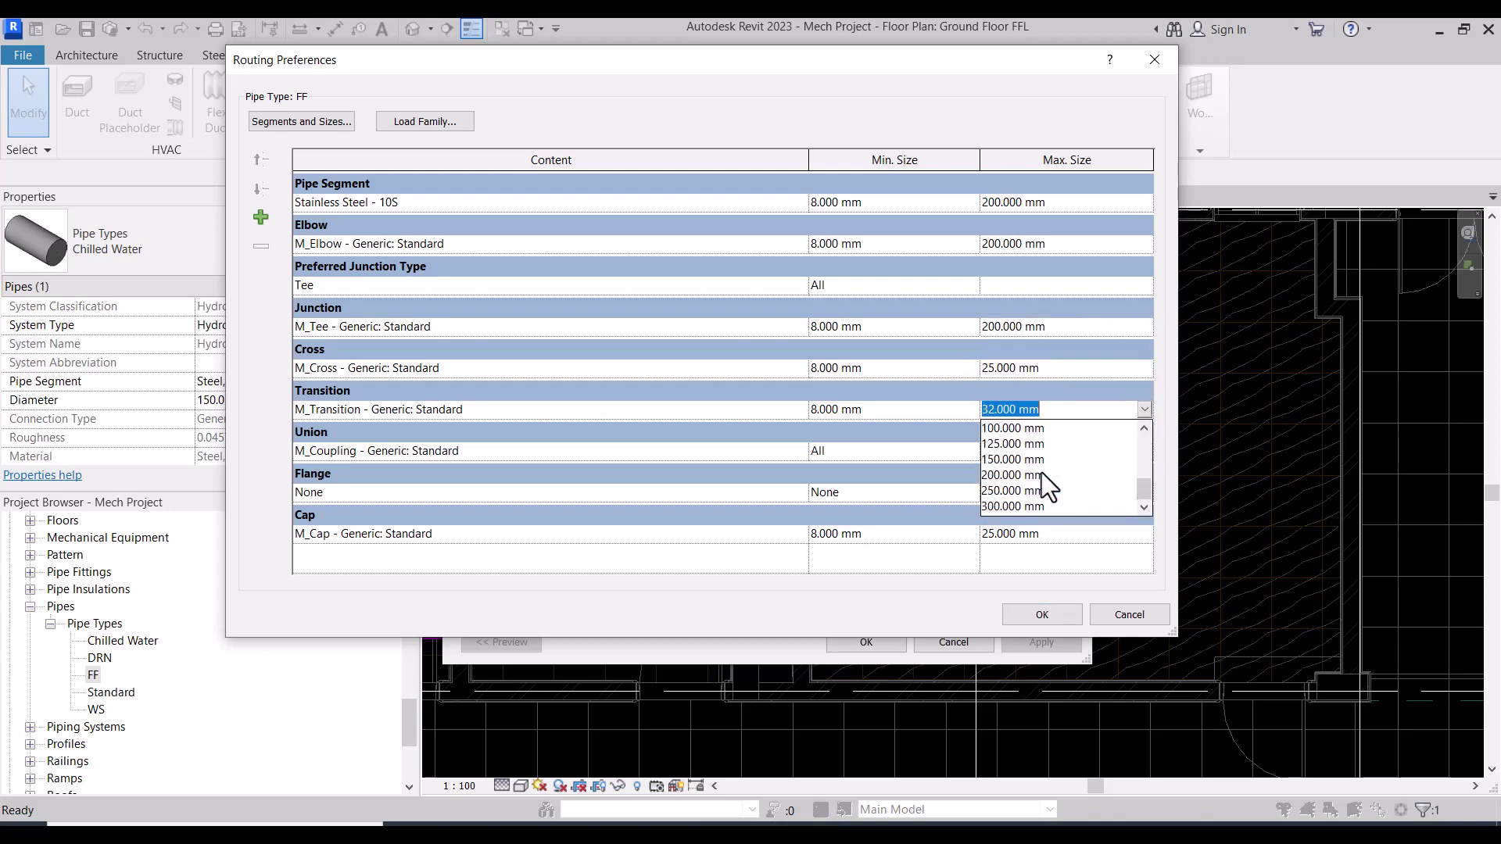
{"action": "left_click", "coordinate": [1000, 476]}
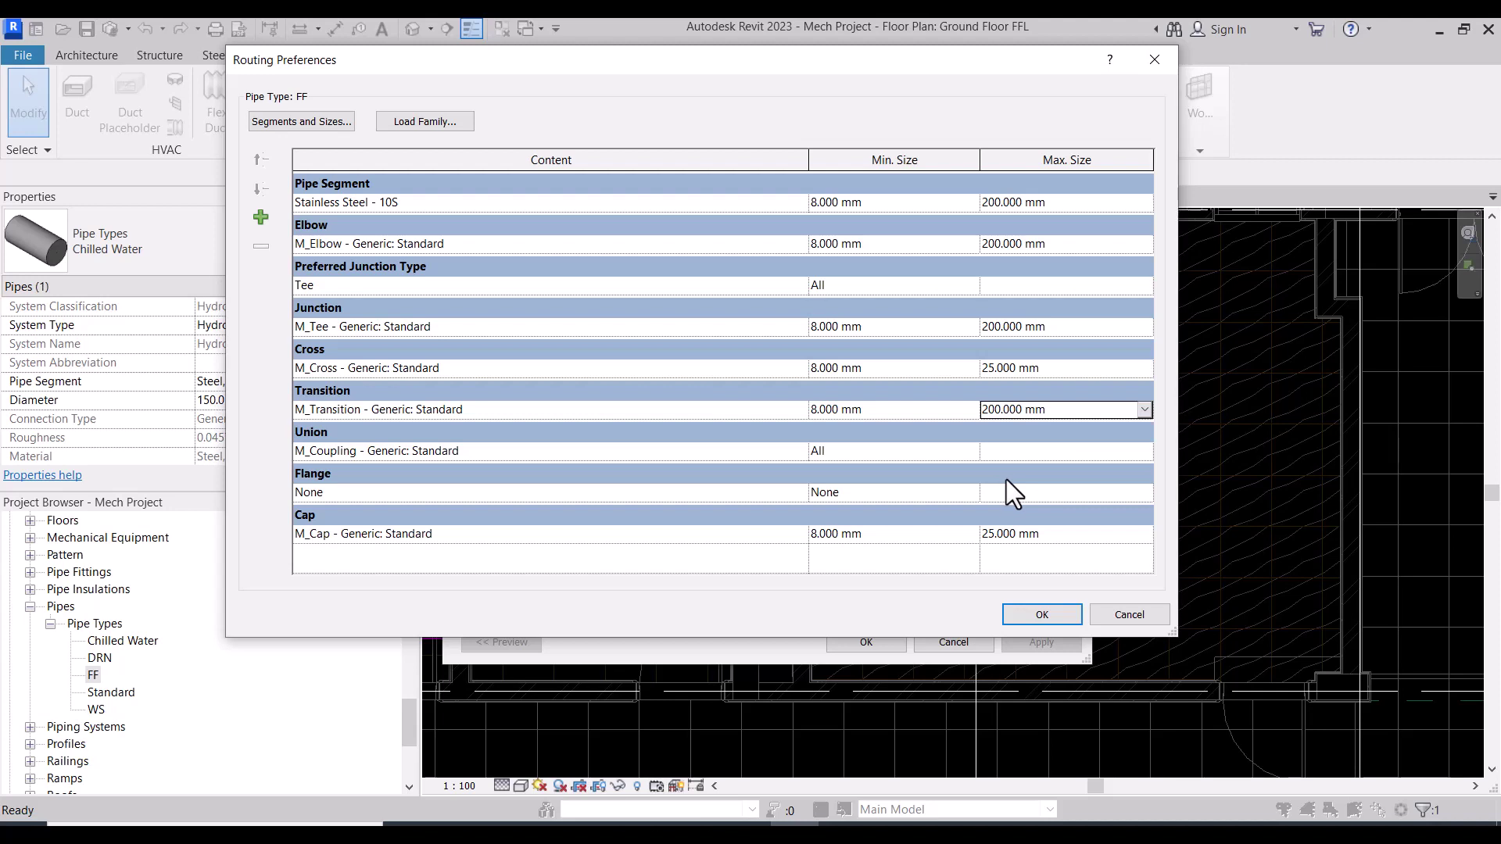
{"action": "left_click", "coordinate": [1143, 536]}
{"action": "scroll", "coordinate": [1063, 565], "scroll_direction": "down", "scroll_amount": 2}
{"action": "scroll", "coordinate": [1022, 608], "scroll_direction": "down", "scroll_amount": 1}
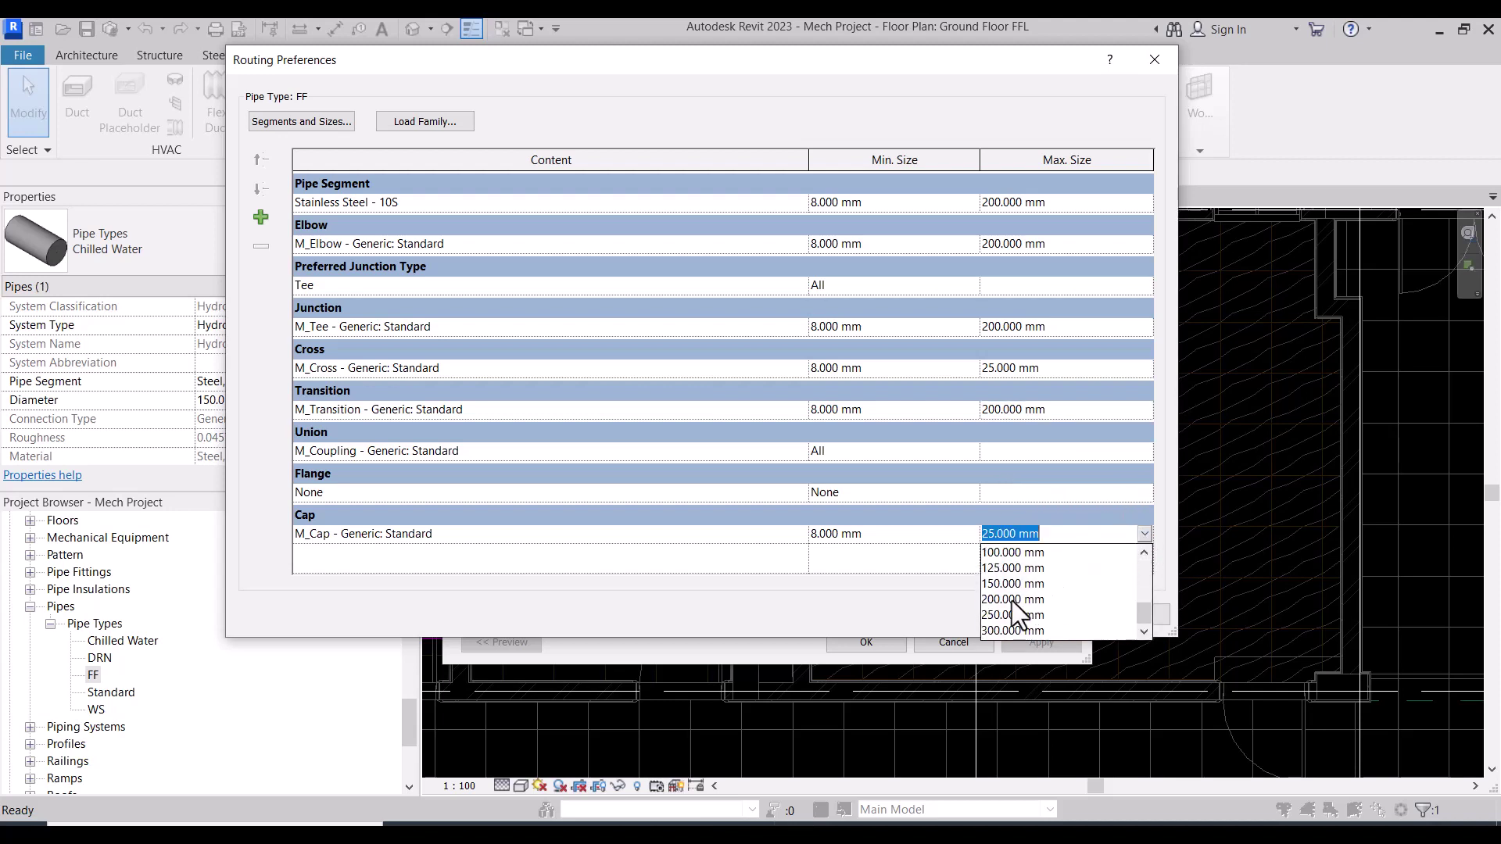
{"action": "left_click", "coordinate": [1011, 601]}
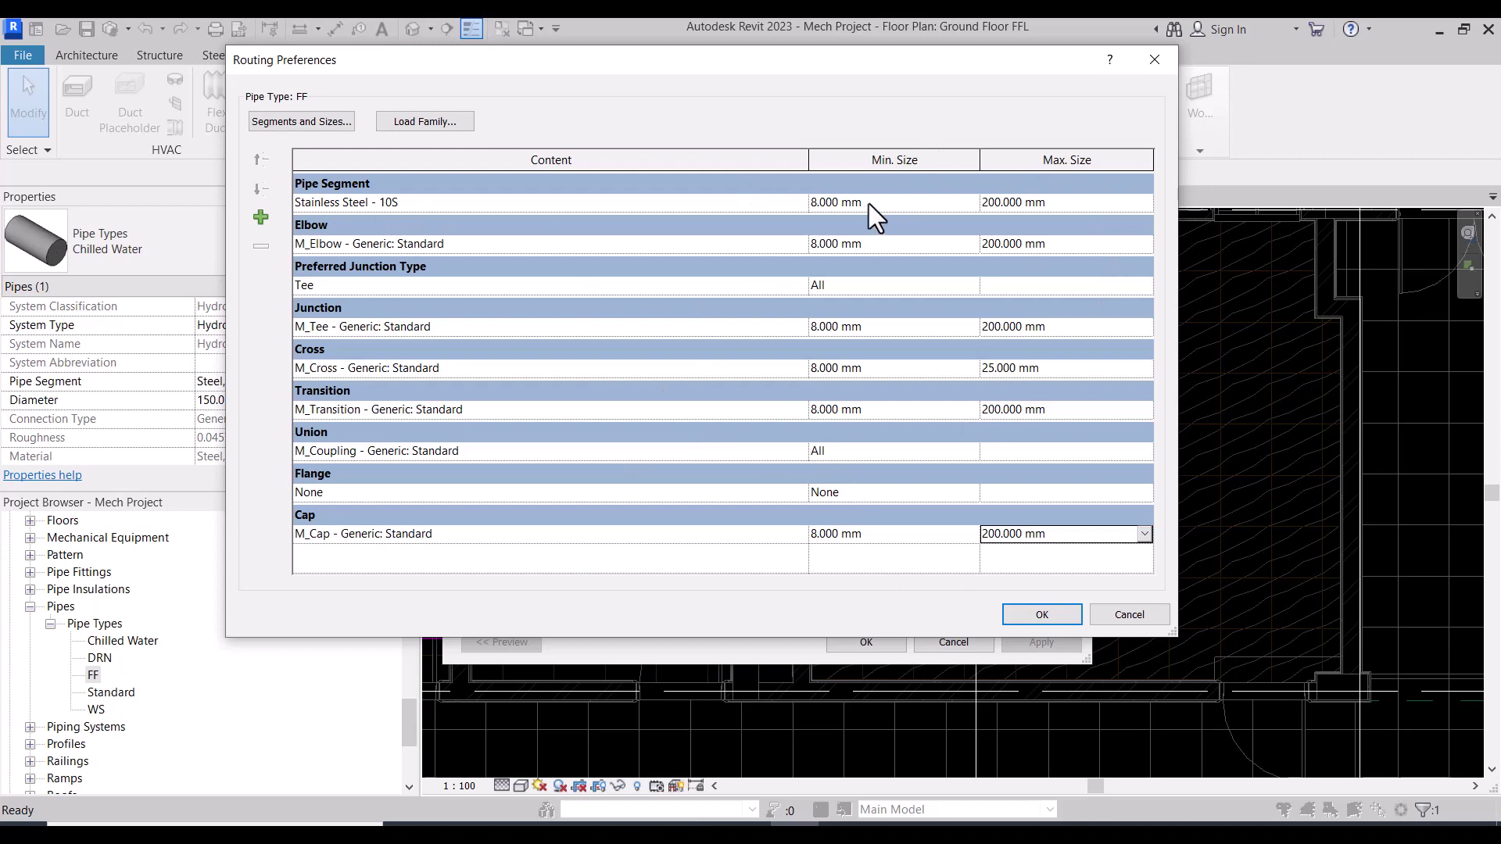
{"action": "left_click", "coordinate": [1062, 610]}
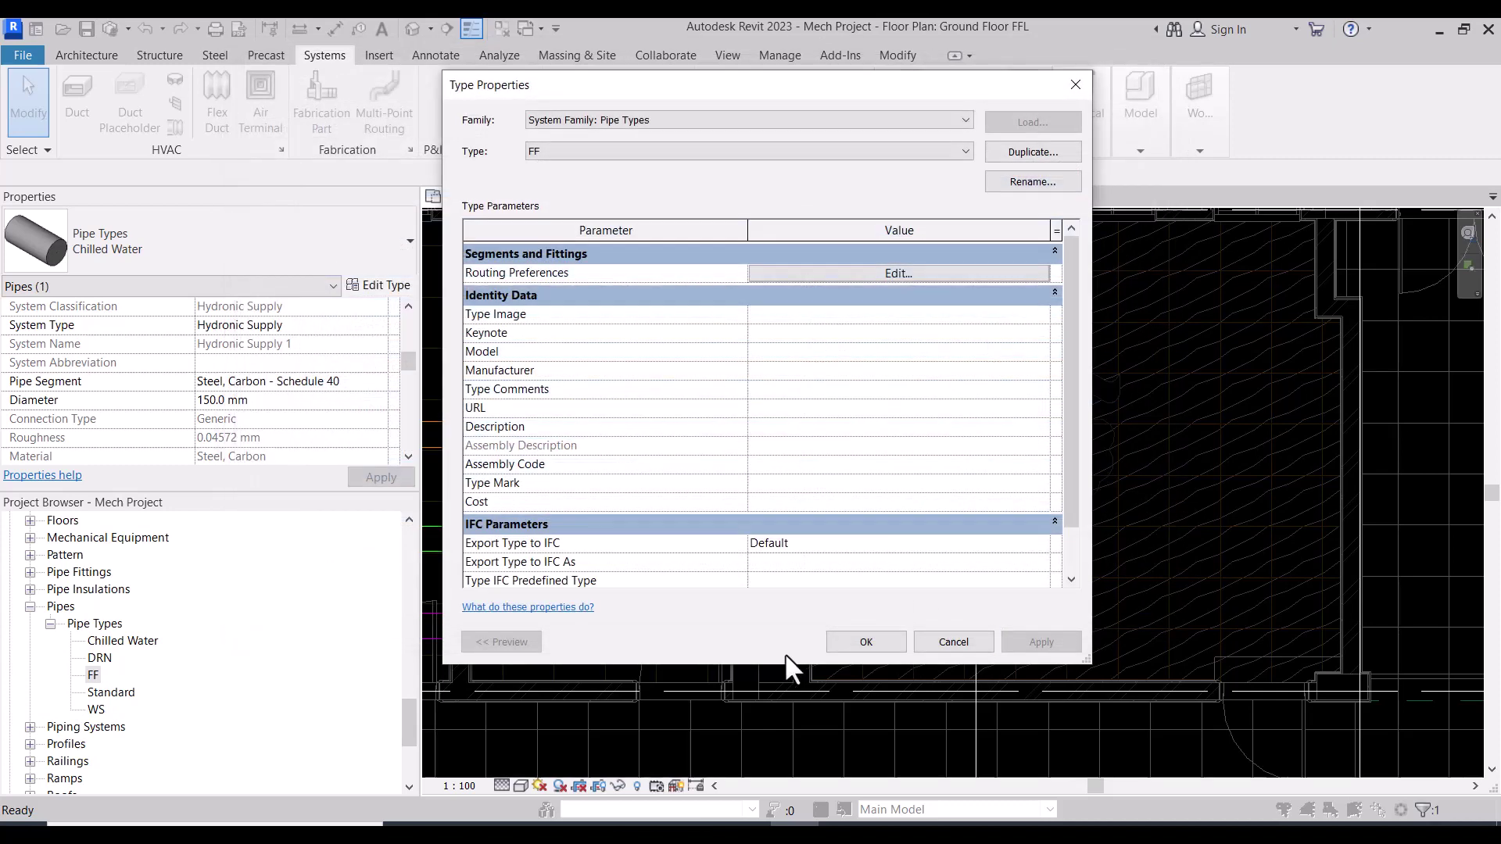
Step: Close FF's type properties and open the WS pipe type's routing preferences
{"action": "left_click", "coordinate": [868, 645]}
{"action": "left_click", "coordinate": [100, 674]}
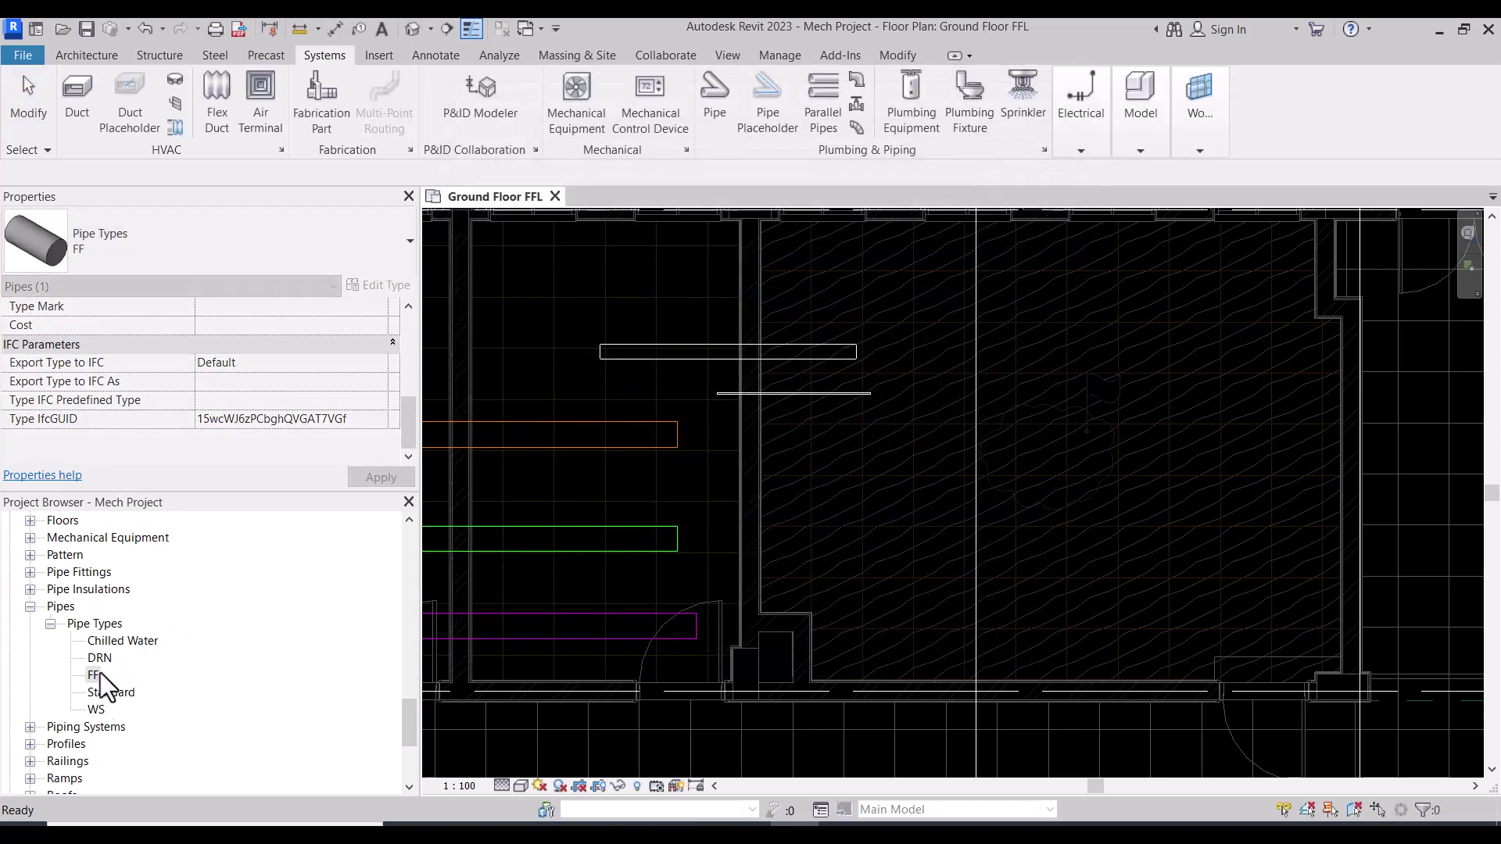
{"action": "double_click", "coordinate": [97, 709]}
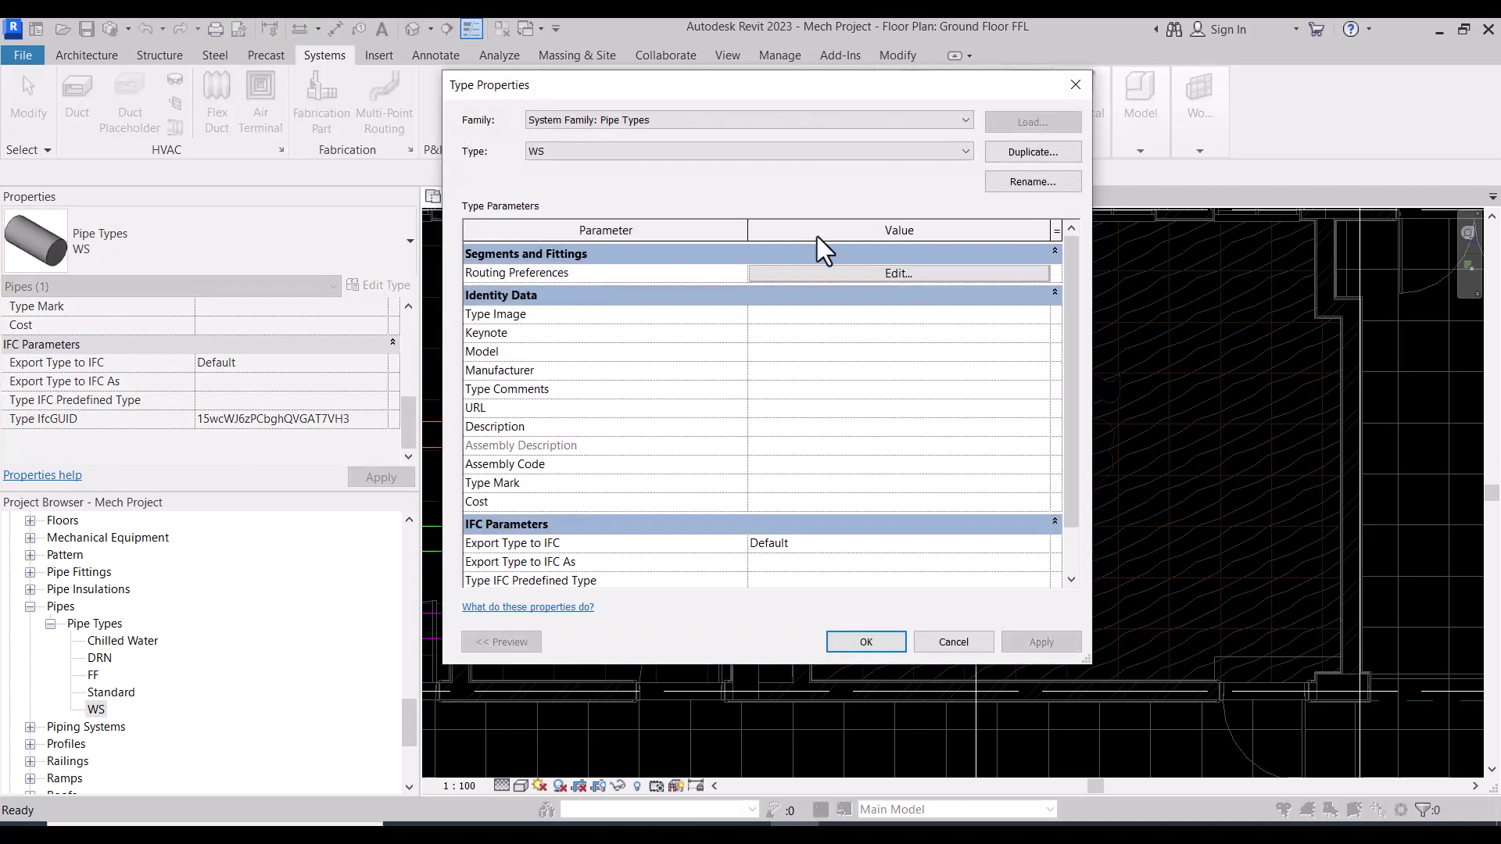
{"action": "left_click", "coordinate": [850, 272]}
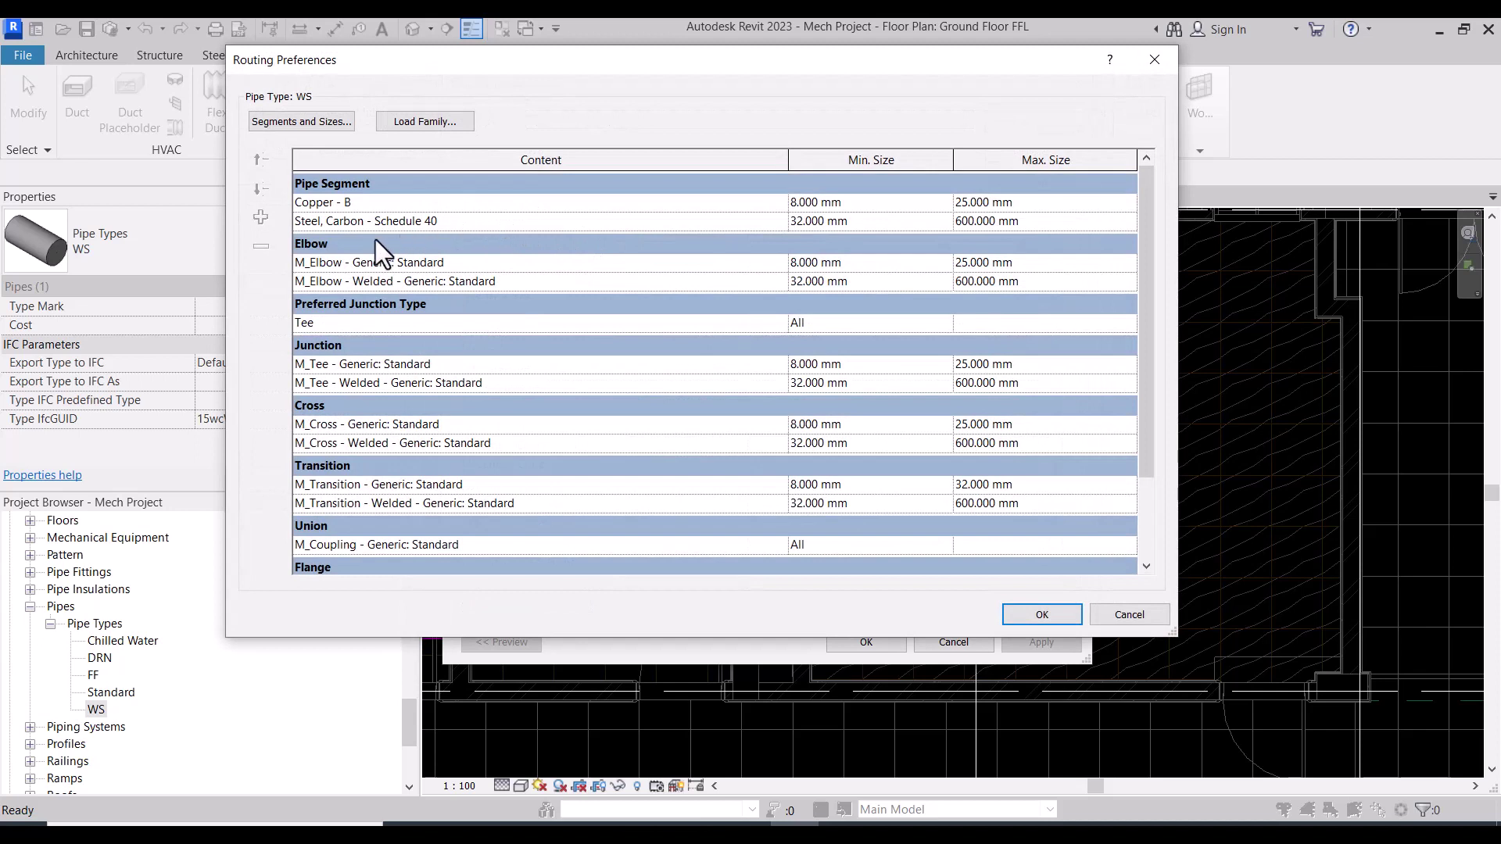
{"action": "left_click", "coordinate": [349, 221]}
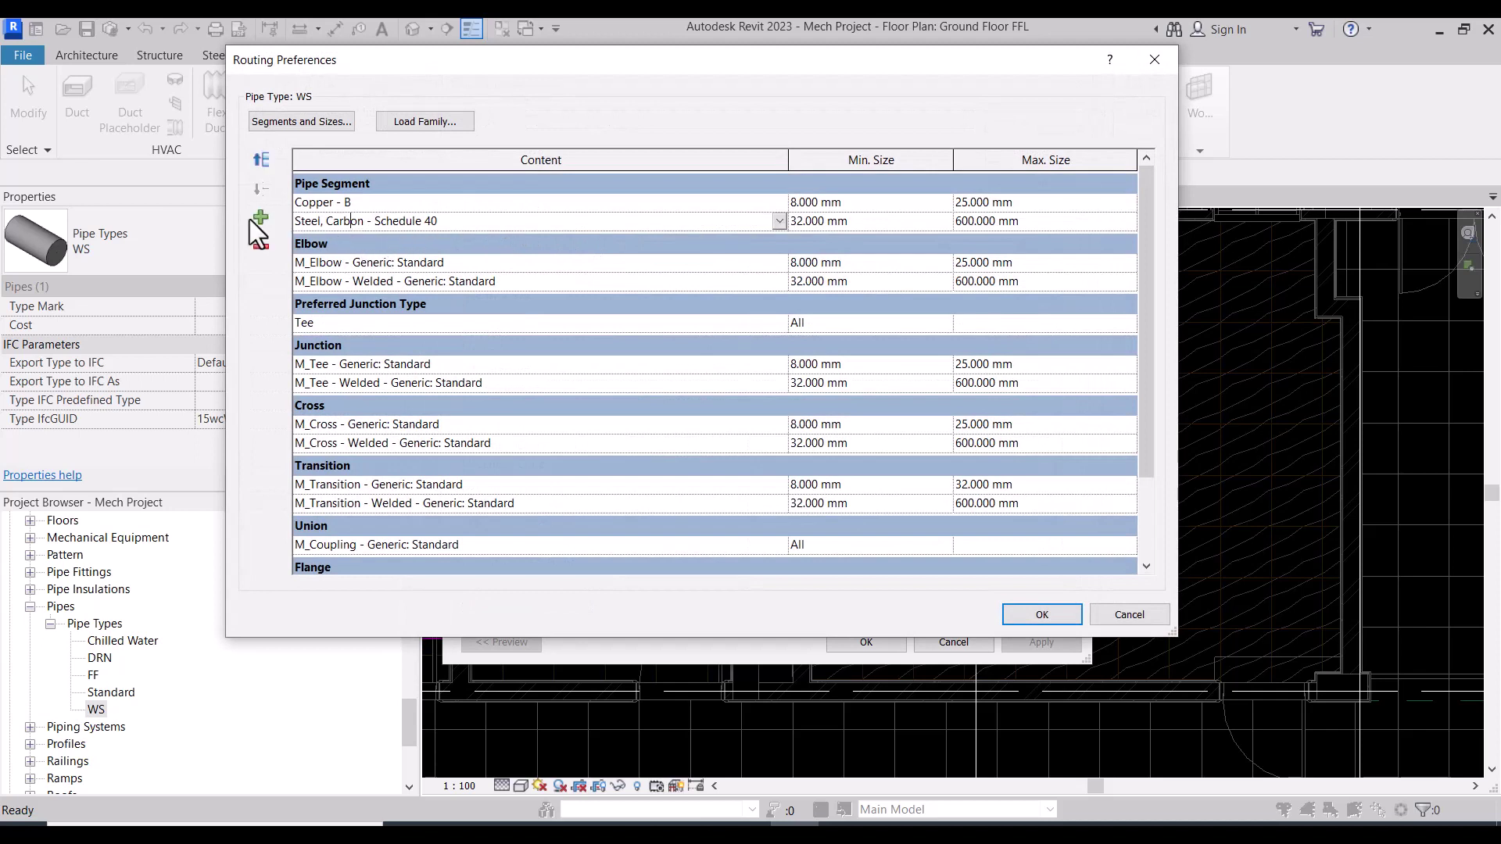
Step: Try Iron, Ductile - 22 and Iron, Ductile - 30 as WS's first pipe segment
{"action": "left_click", "coordinate": [780, 204]}
{"action": "scroll", "coordinate": [343, 235], "scroll_direction": "down", "scroll_amount": 1}
{"action": "scroll", "coordinate": [367, 250], "scroll_direction": "down", "scroll_amount": 1}
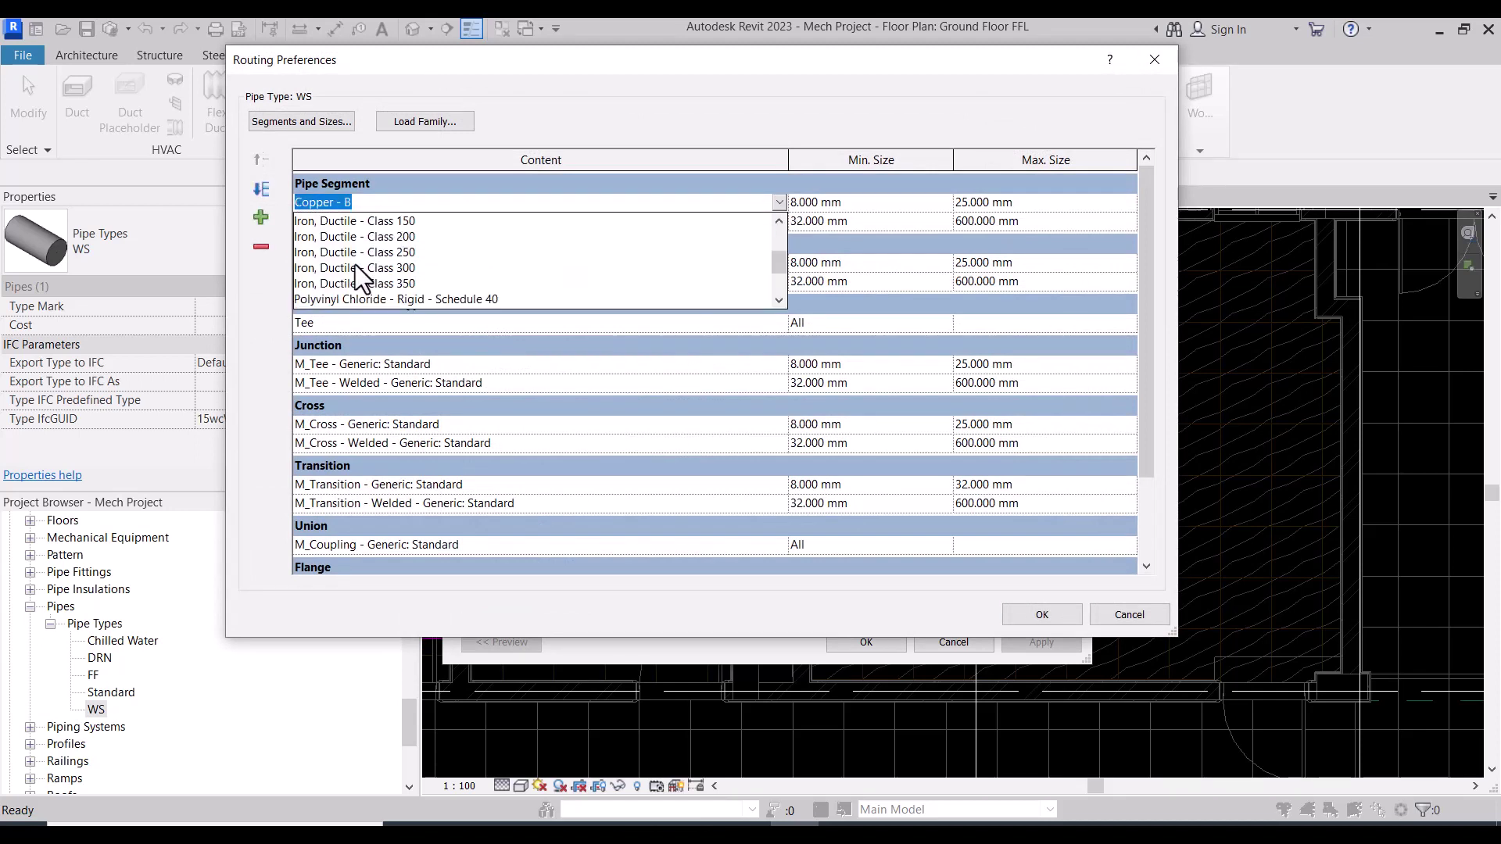
{"action": "scroll", "coordinate": [344, 246], "scroll_direction": "up", "scroll_amount": 1}
{"action": "left_click", "coordinate": [336, 239]}
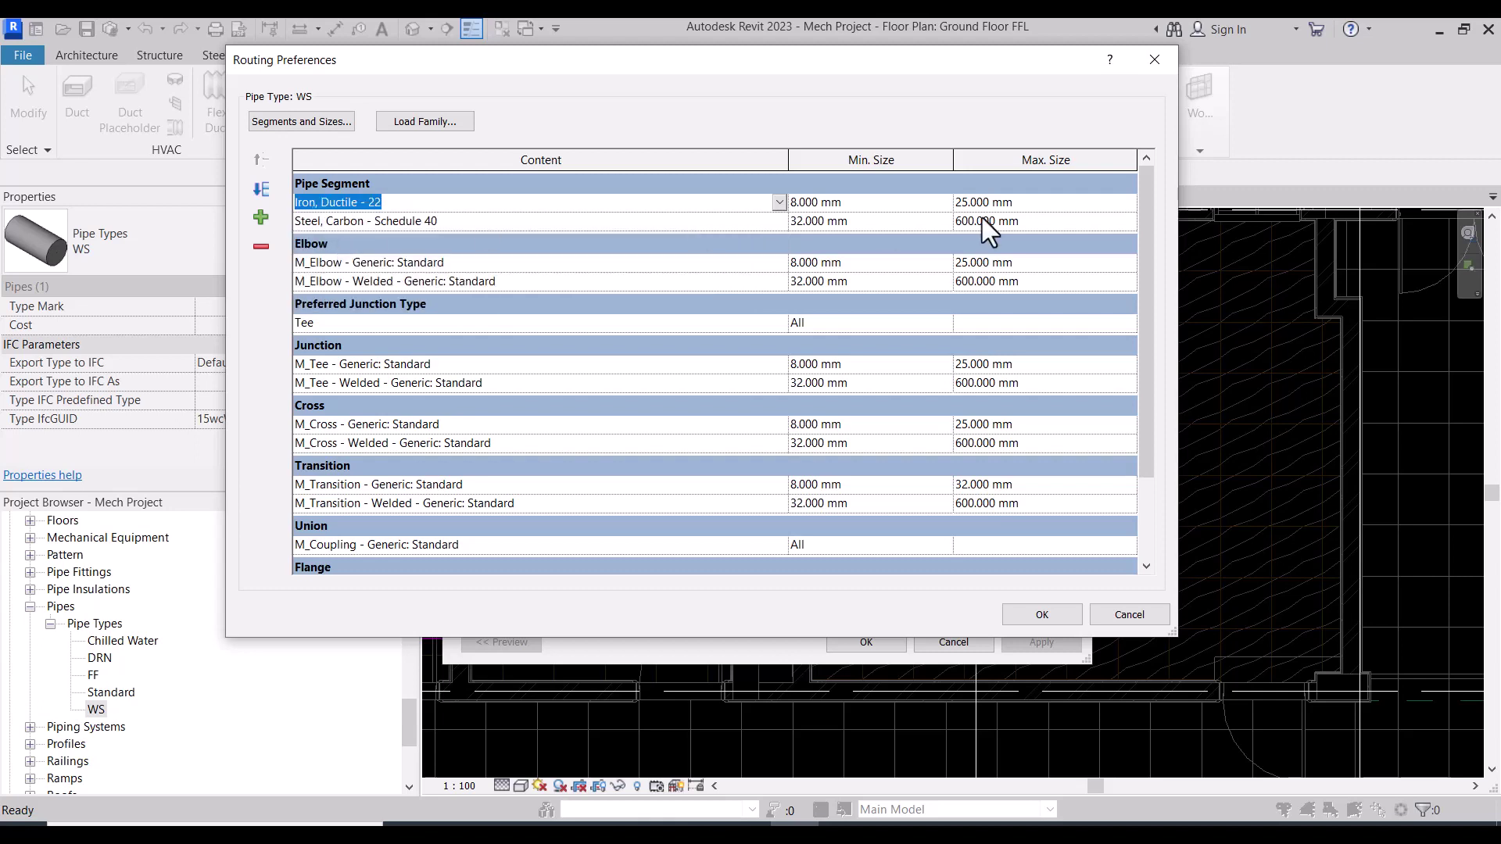
{"action": "left_click", "coordinate": [941, 202]}
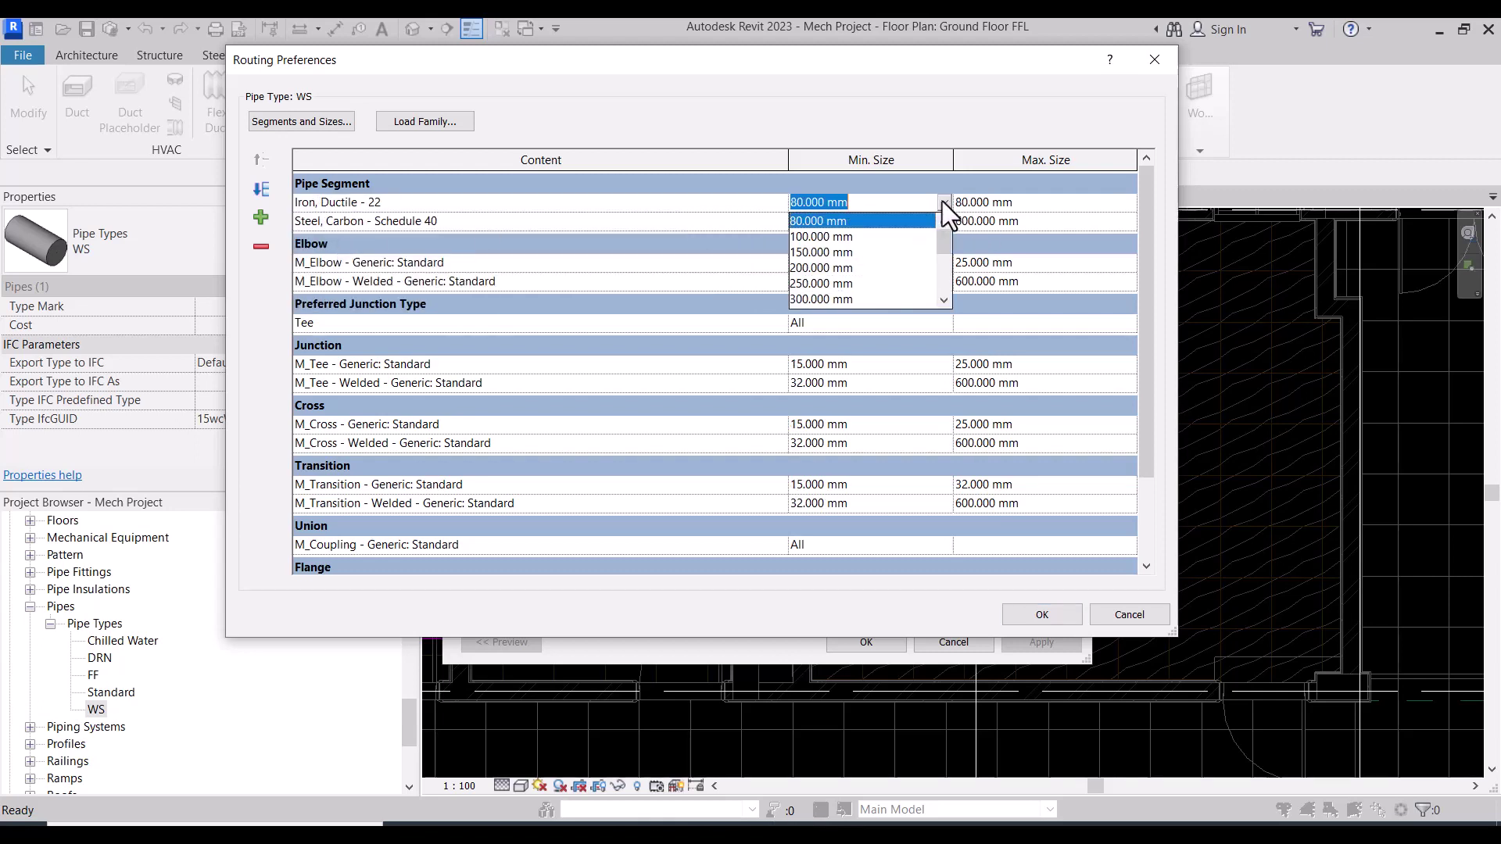
{"action": "left_click", "coordinate": [768, 204]}
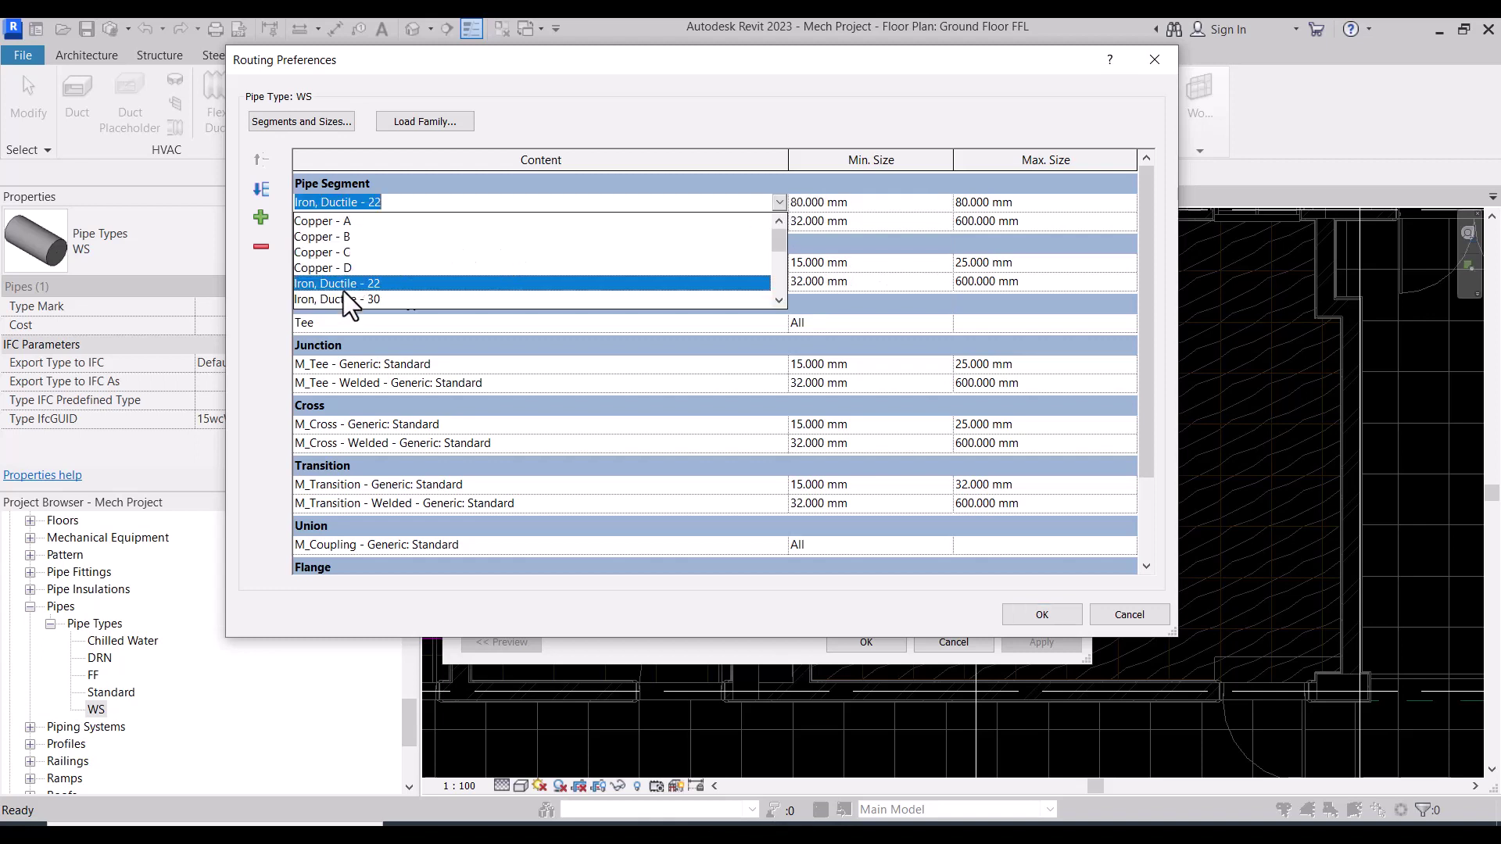
{"action": "left_click", "coordinate": [344, 298]}
{"action": "left_click", "coordinate": [945, 206]}
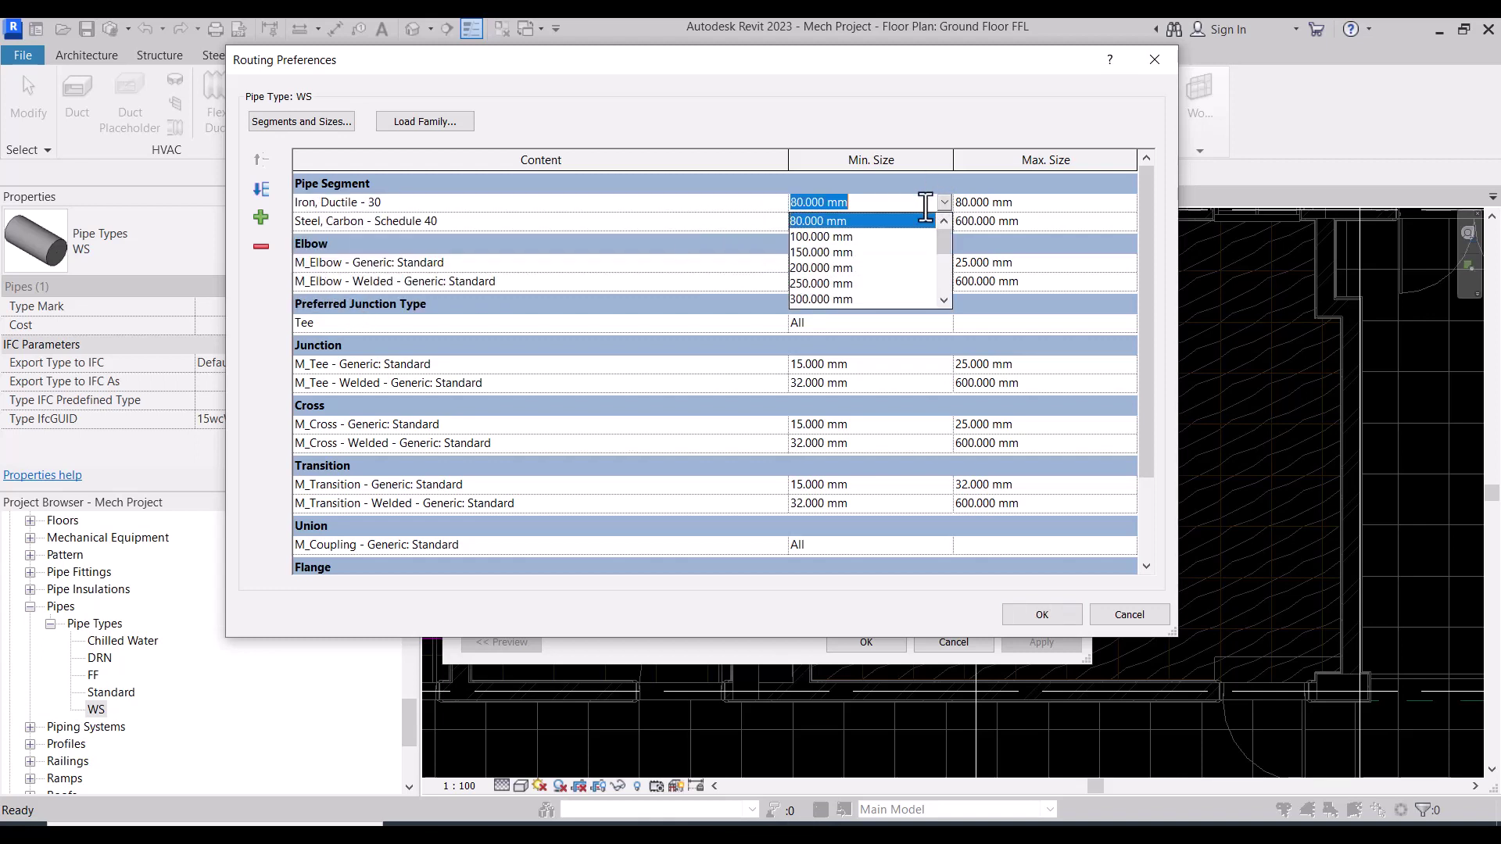
{"action": "left_click", "coordinate": [804, 220]}
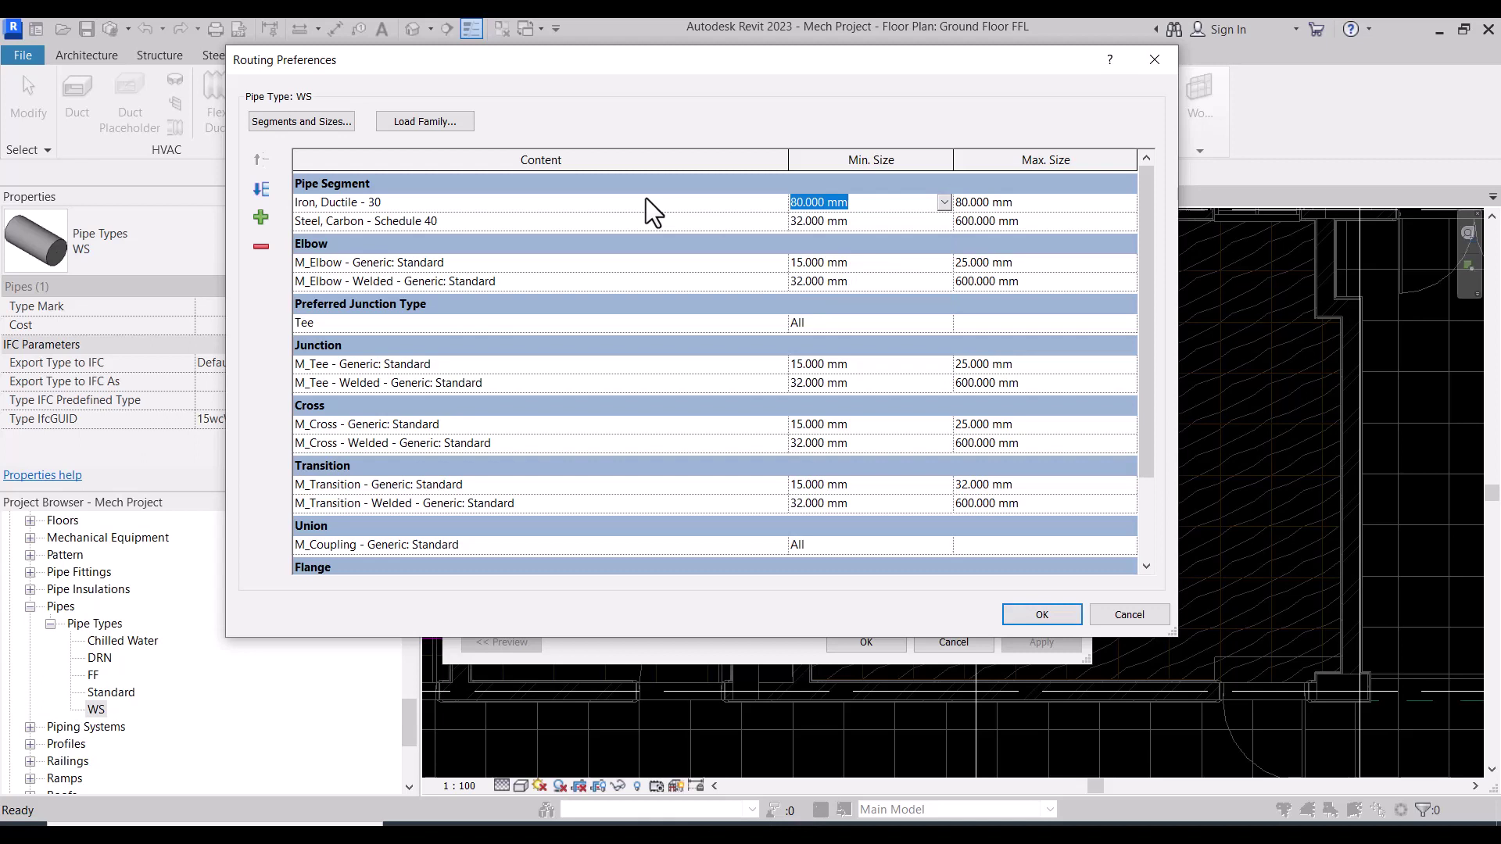
Step: Try Iron, Ductile - Class 250 as the first segment, leaving sizes unchanged
{"action": "left_click", "coordinate": [775, 201]}
{"action": "left_click", "coordinate": [778, 201]}
{"action": "scroll", "coordinate": [397, 254], "scroll_direction": "down", "scroll_amount": 2}
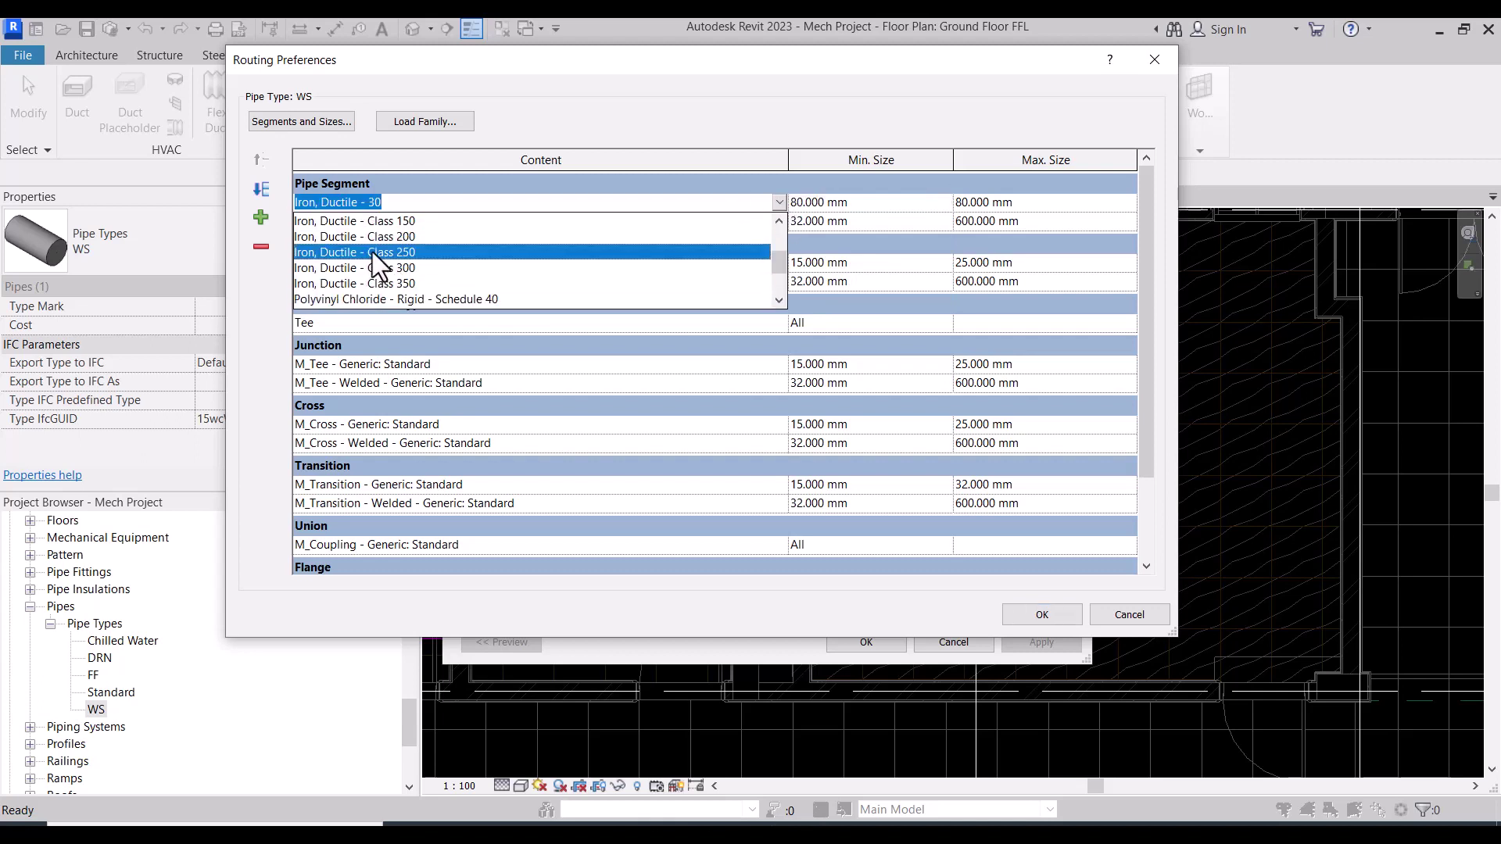
{"action": "left_click", "coordinate": [372, 252]}
{"action": "left_click", "coordinate": [947, 202]}
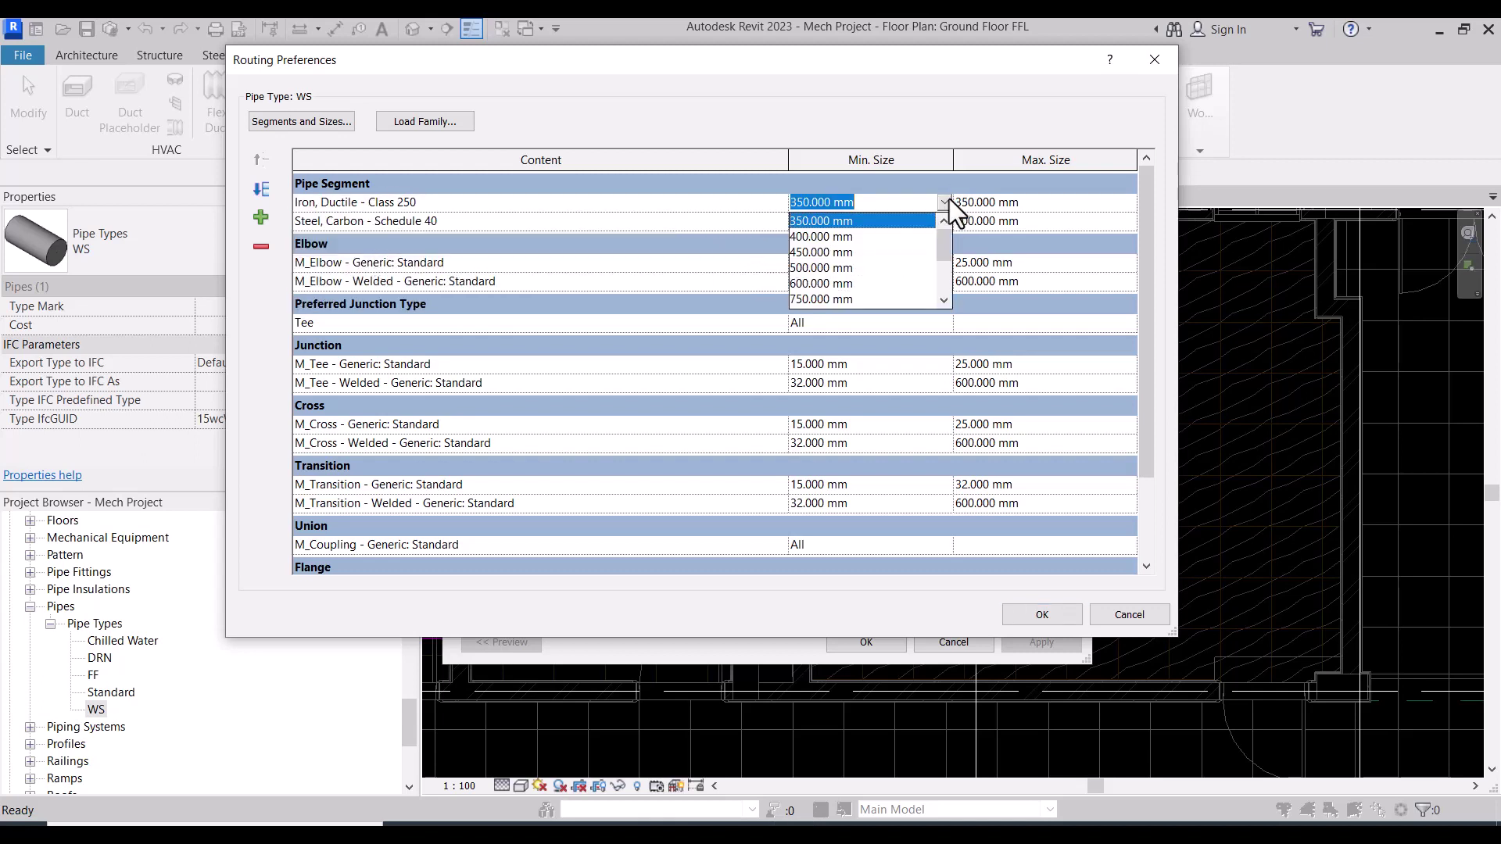
{"action": "left_click", "coordinate": [944, 202]}
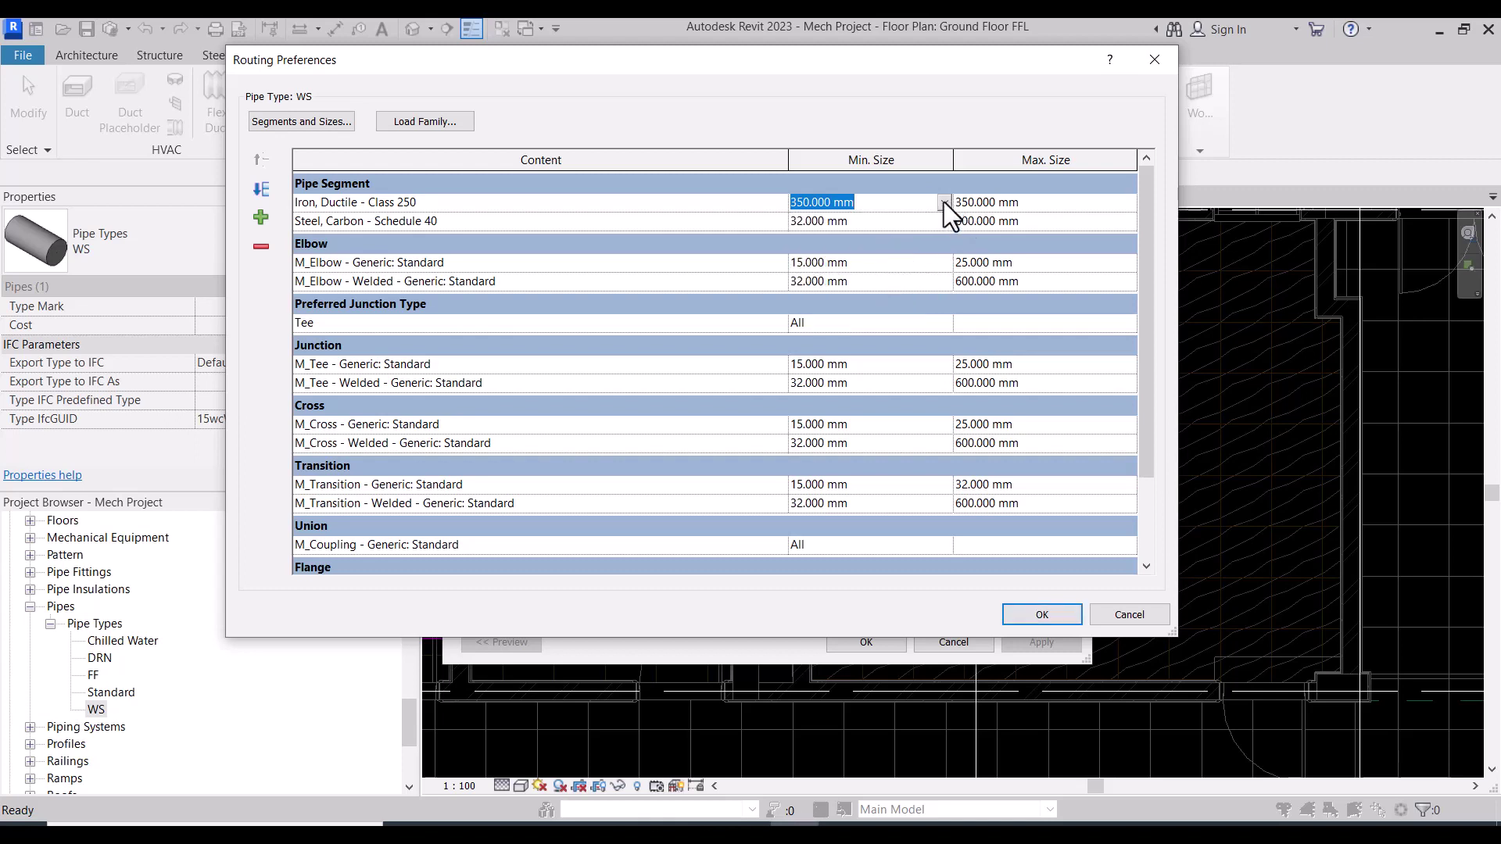
Step: Set the segment to Polyvinyl Chloride - Rigid - Schedule 40 at 15–300 mm
{"action": "left_click", "coordinate": [772, 200]}
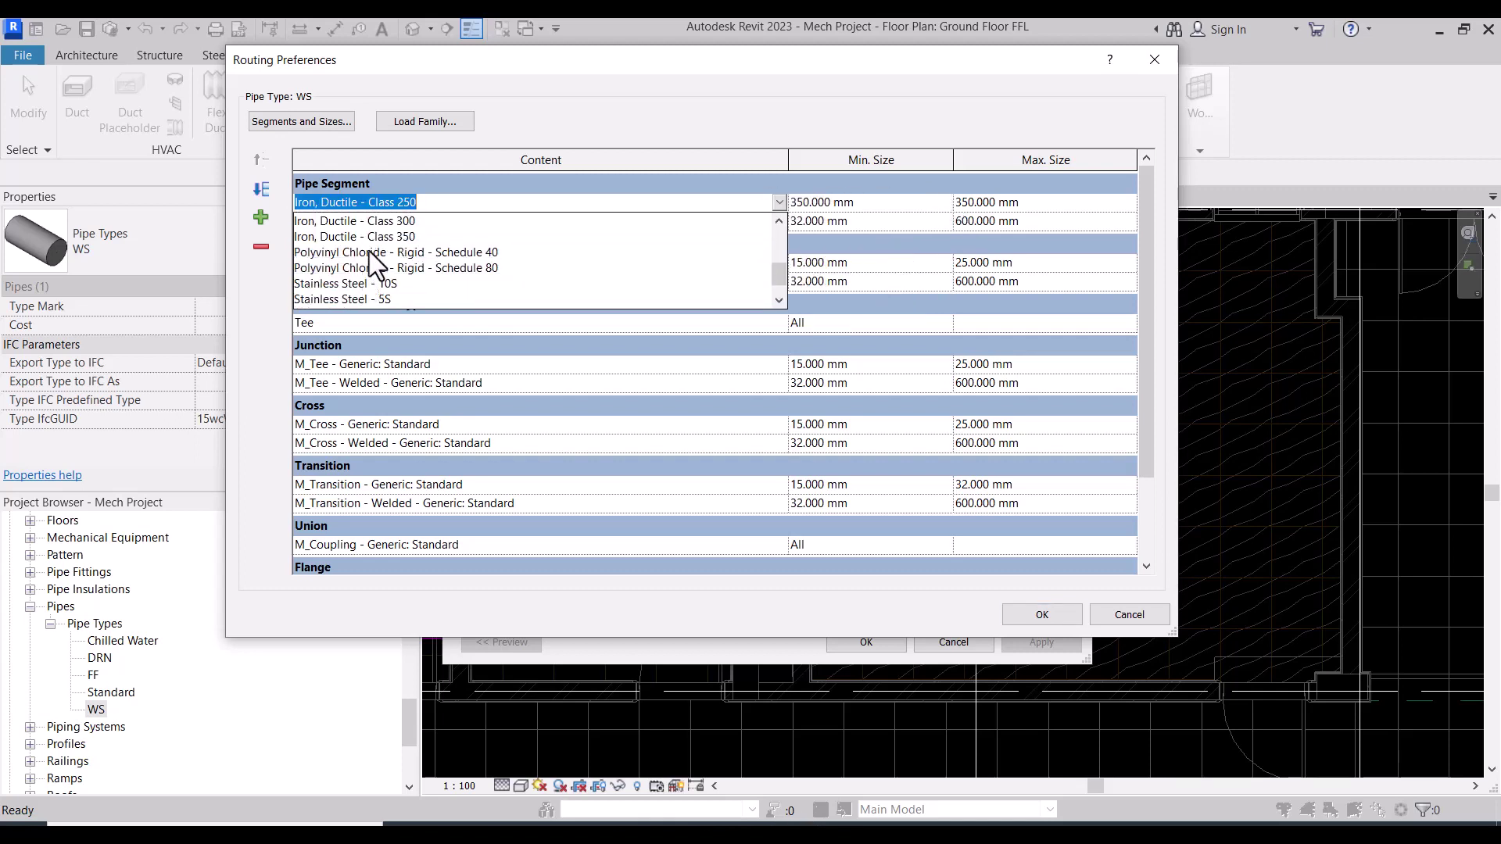
{"action": "left_click", "coordinate": [375, 251]}
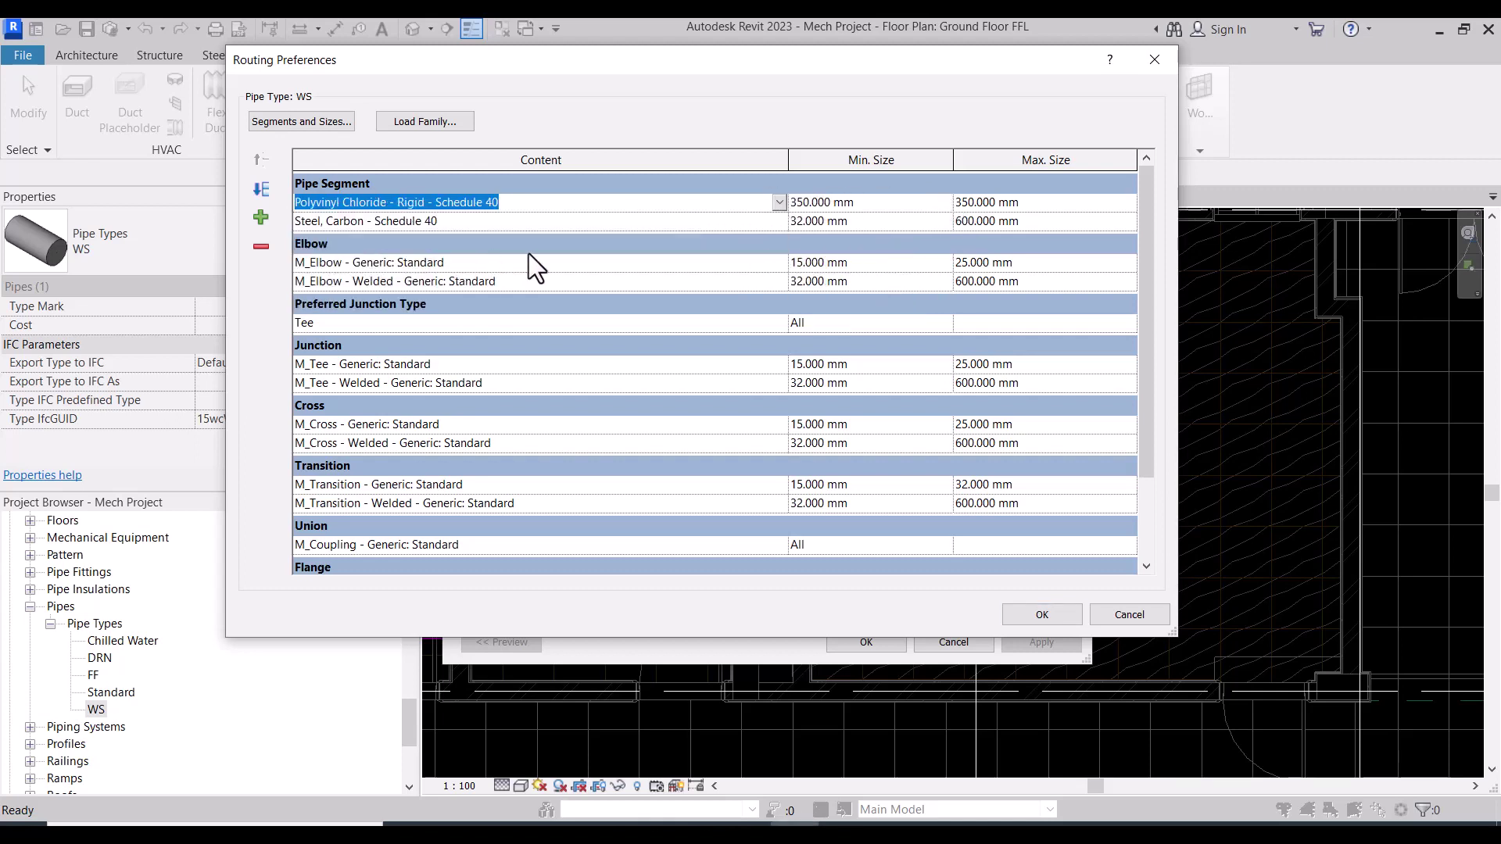
{"action": "left_click", "coordinate": [945, 204]}
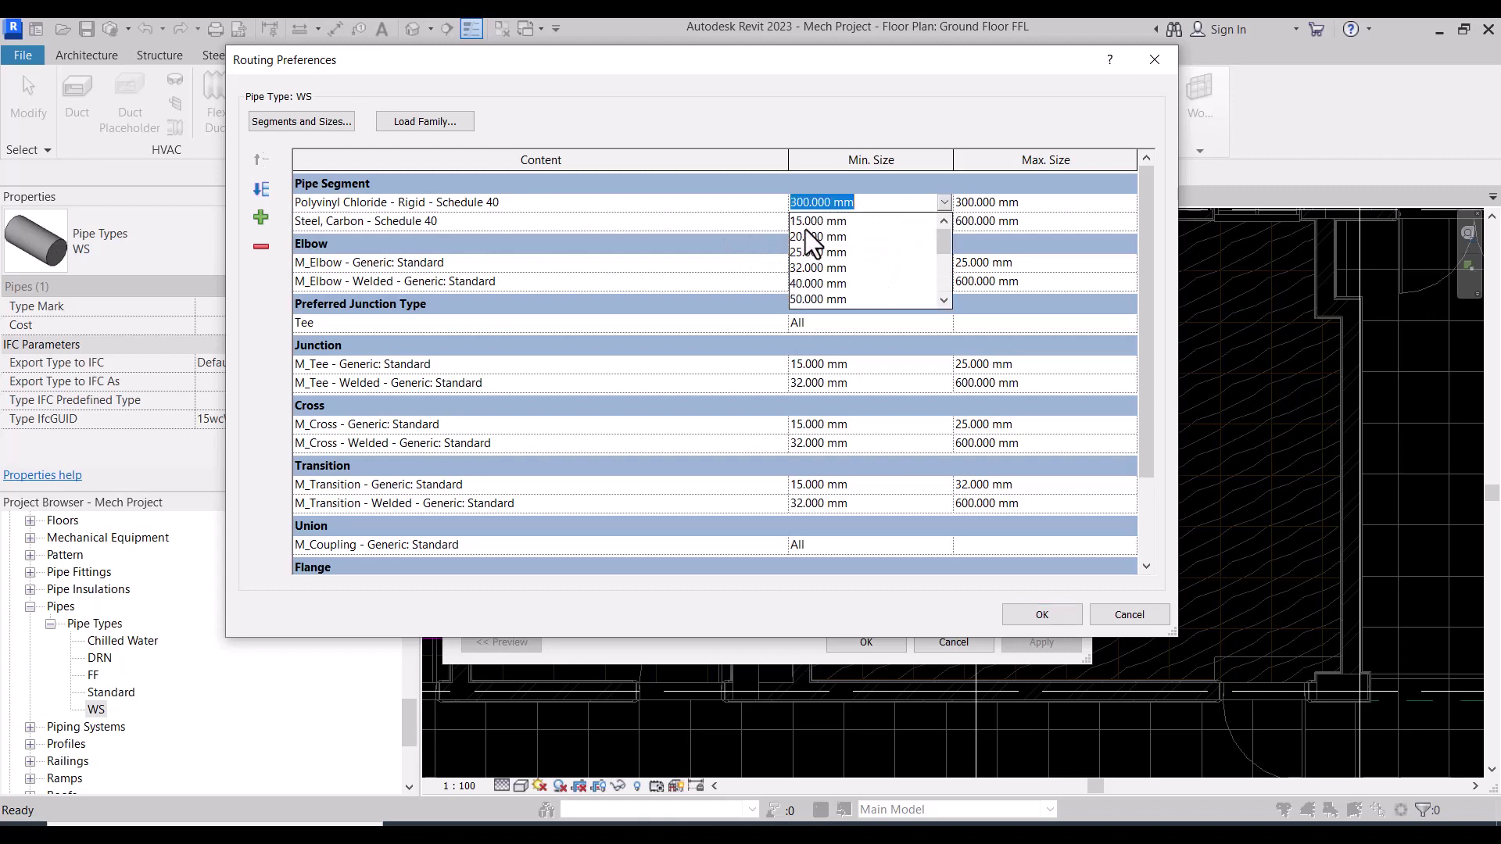
{"action": "left_click", "coordinate": [804, 223]}
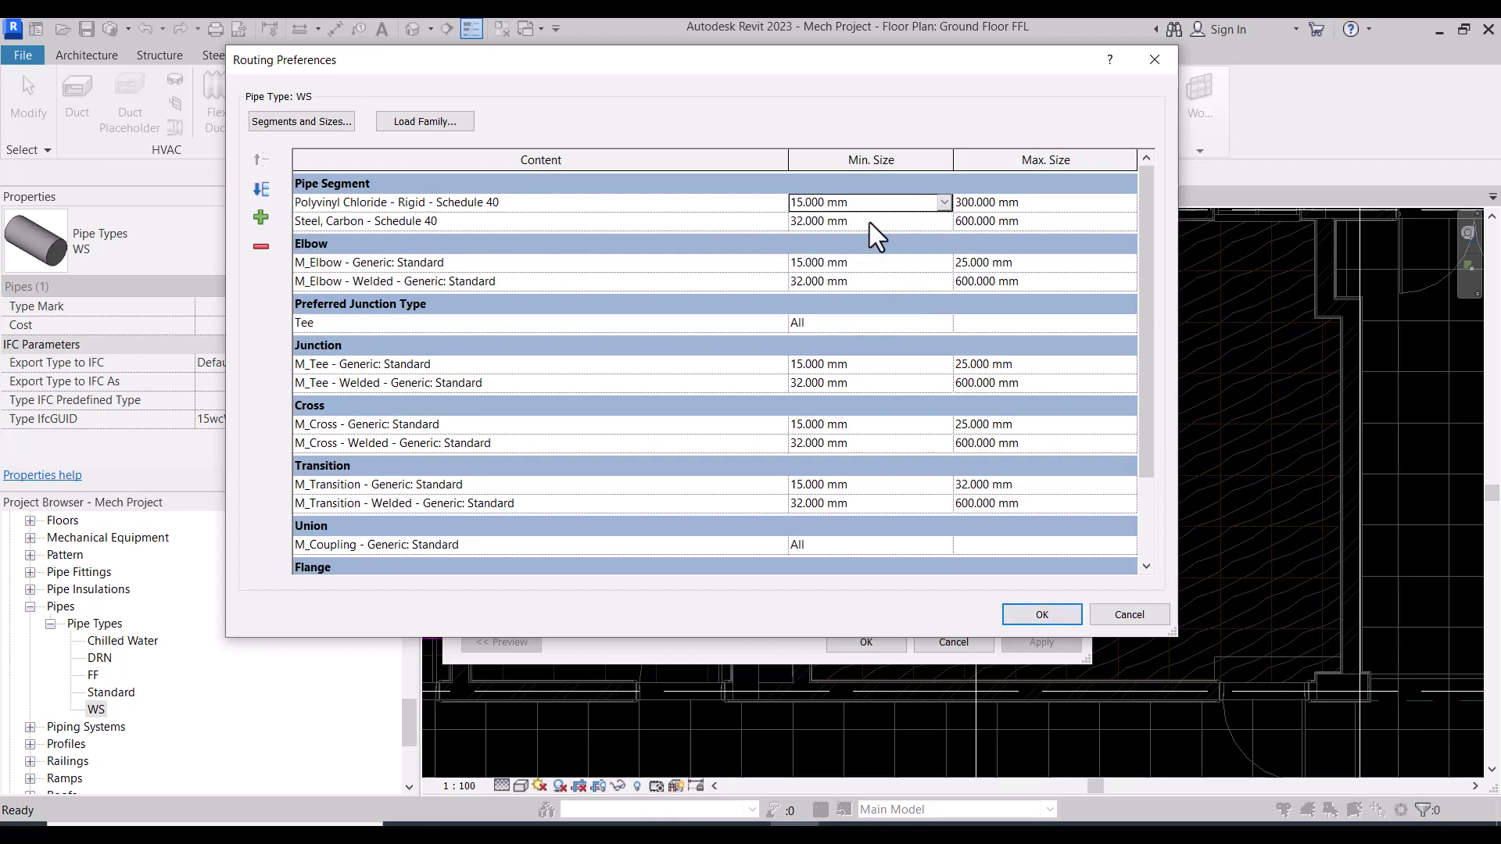
{"action": "left_click", "coordinate": [1132, 203]}
{"action": "left_click", "coordinate": [1130, 204]}
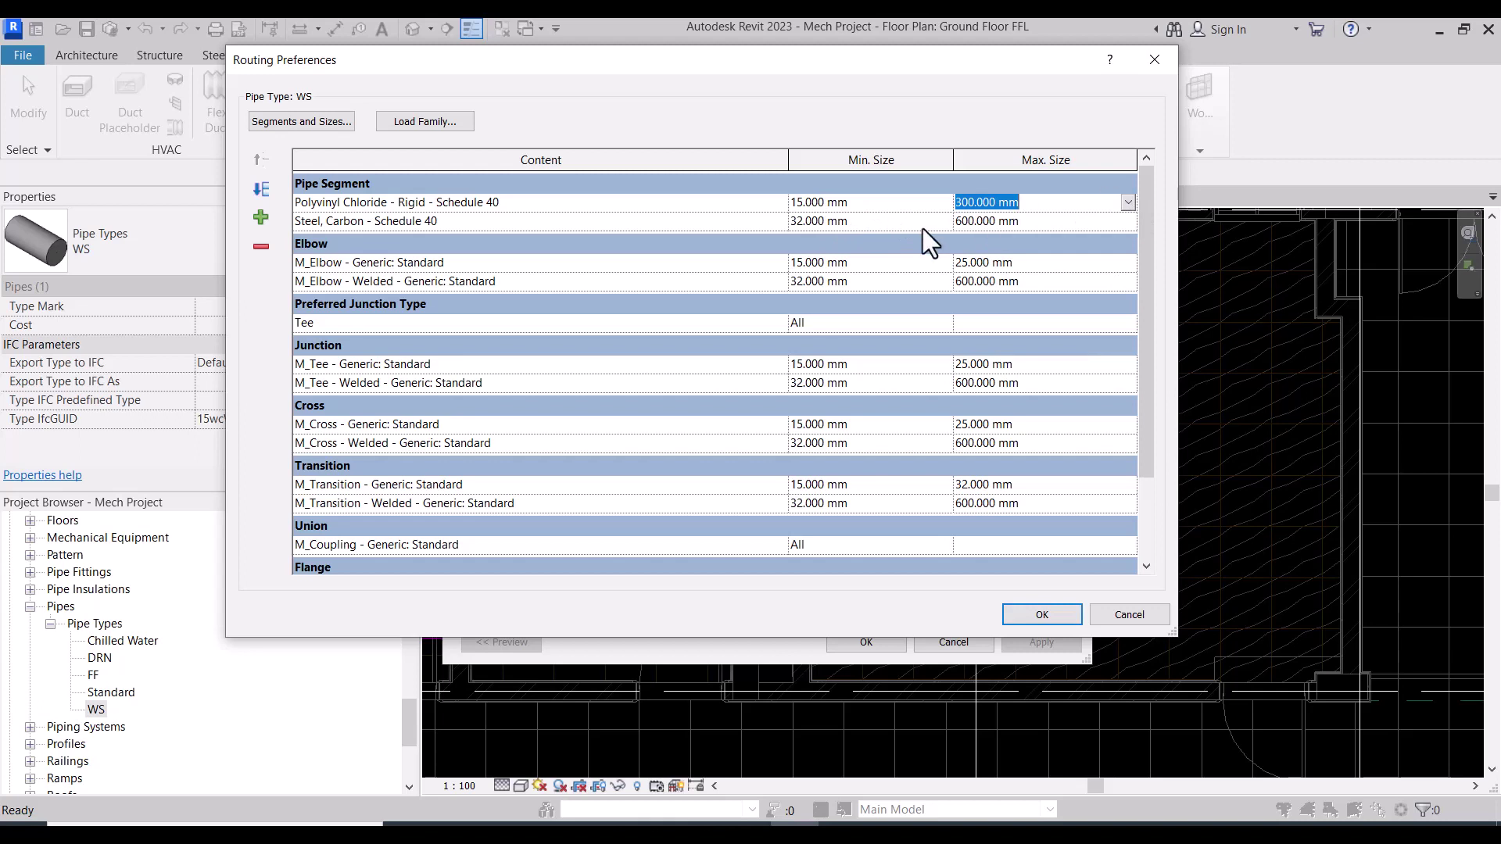
{"action": "left_click", "coordinate": [330, 222]}
Step: Remove the Carbon Steel Schedule 40 segment and the welded elbow, tee, cross, transition and cap fittings
{"action": "left_click", "coordinate": [261, 247]}
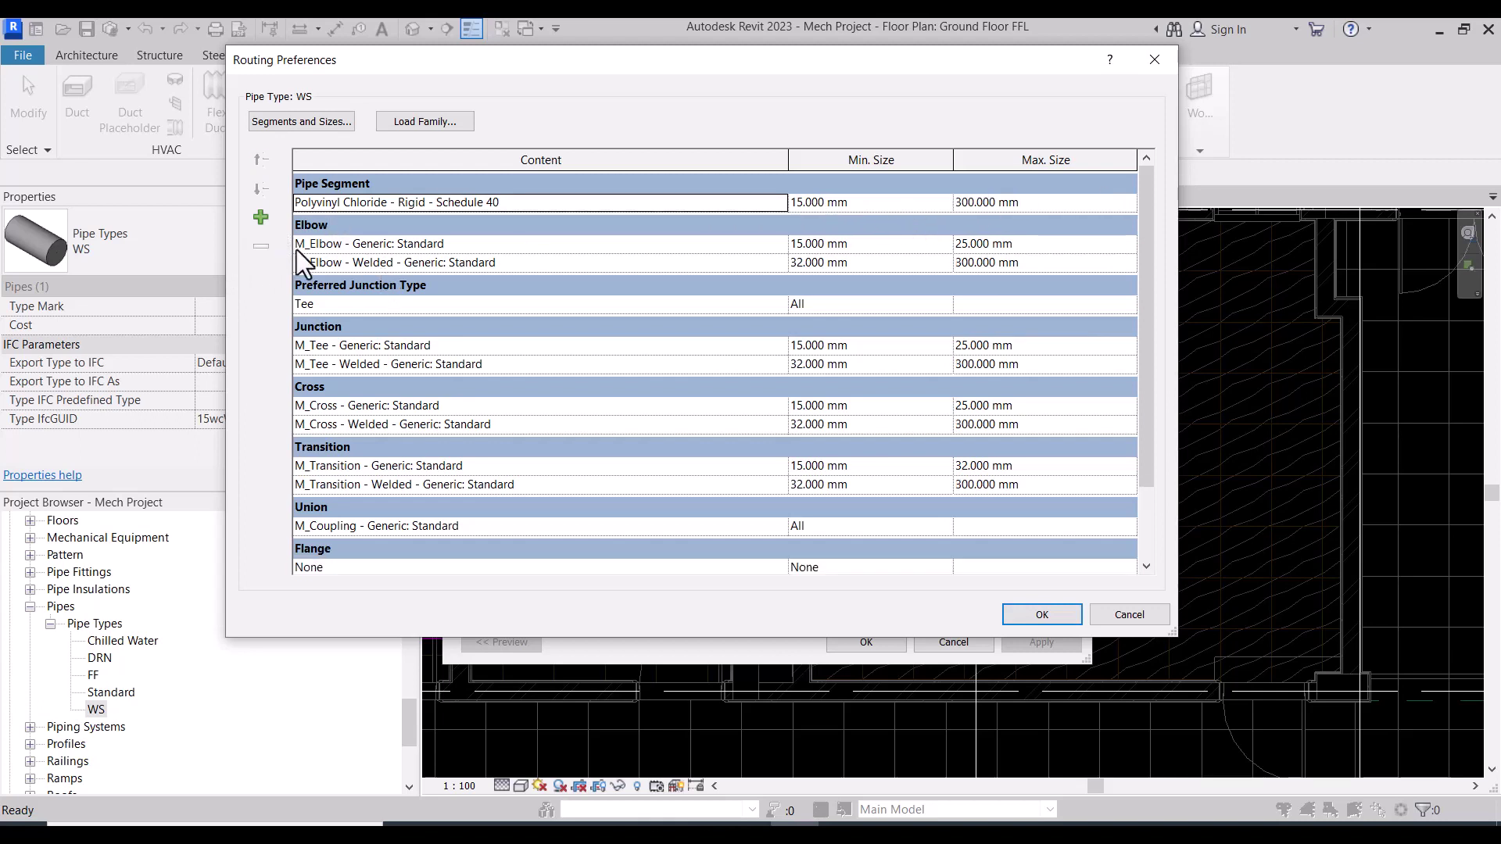
{"action": "left_click", "coordinate": [317, 263]}
{"action": "left_click", "coordinate": [261, 246]}
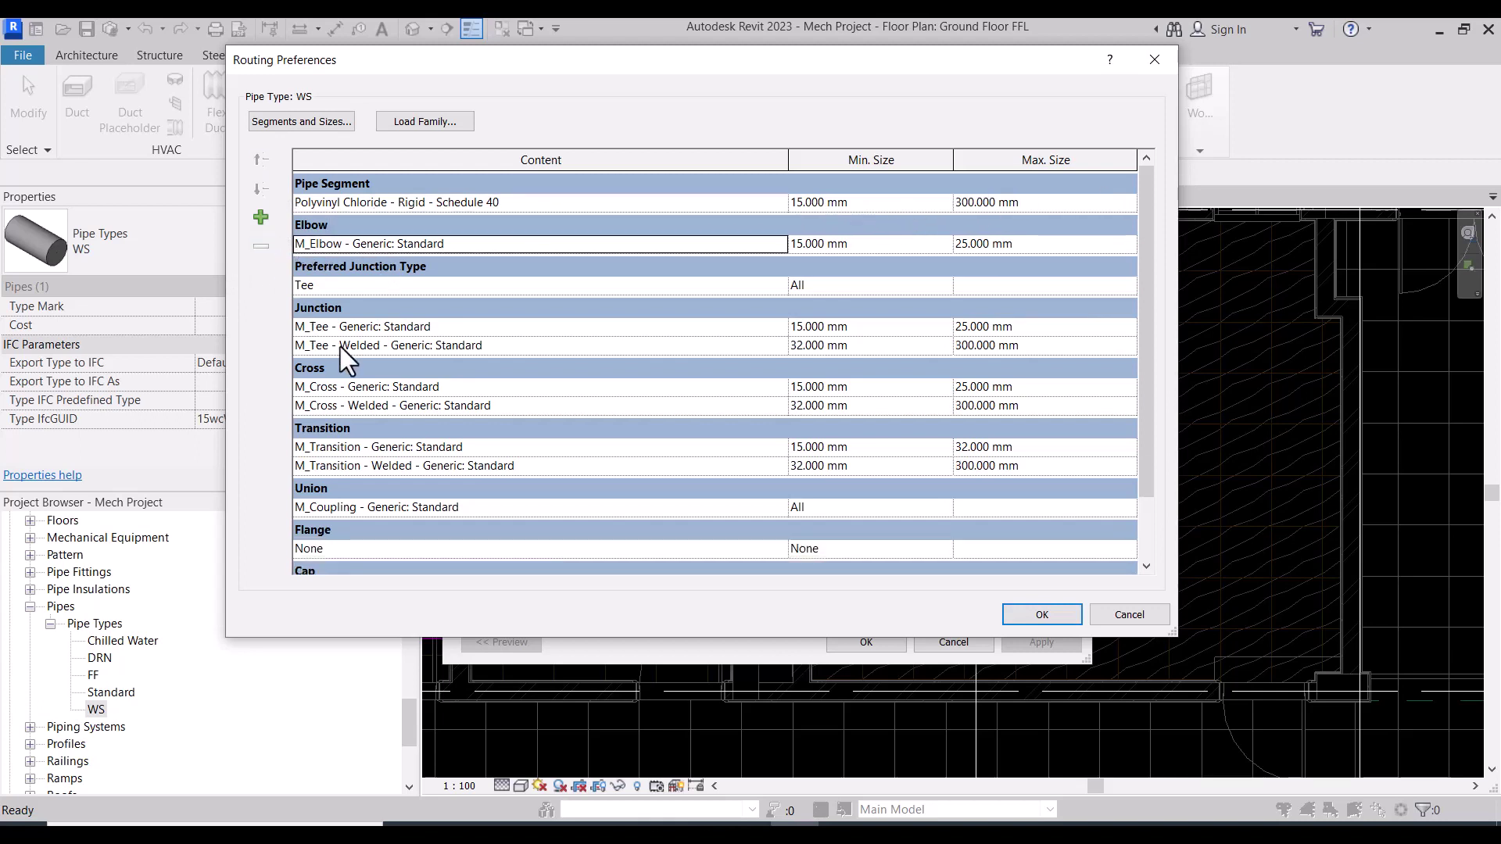
{"action": "left_click", "coordinate": [340, 346]}
{"action": "left_click", "coordinate": [261, 246]}
{"action": "left_click", "coordinate": [331, 387]}
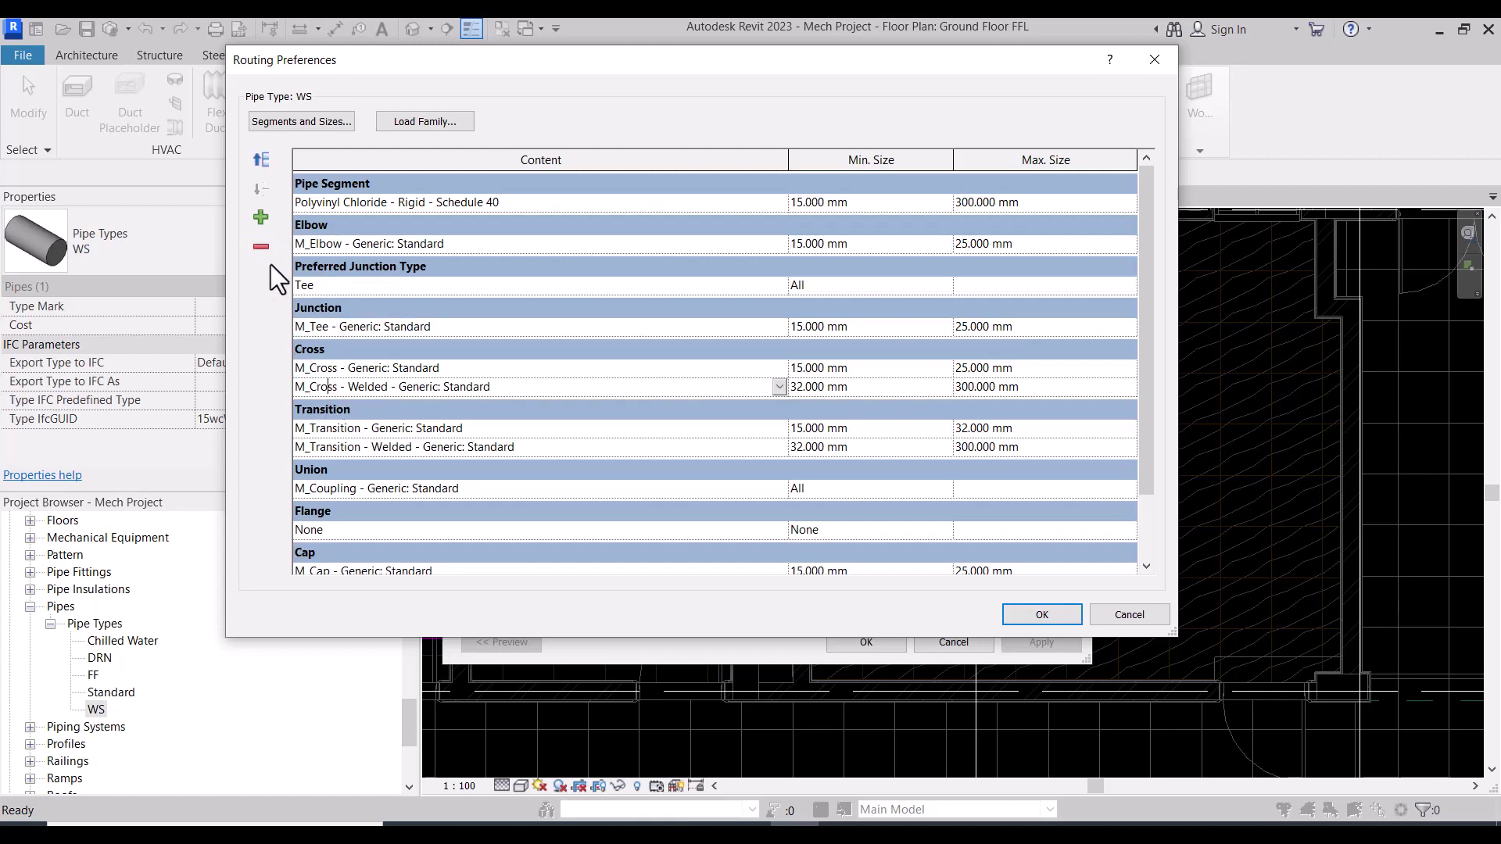
{"action": "left_click", "coordinate": [261, 247]}
{"action": "left_click", "coordinate": [317, 429]}
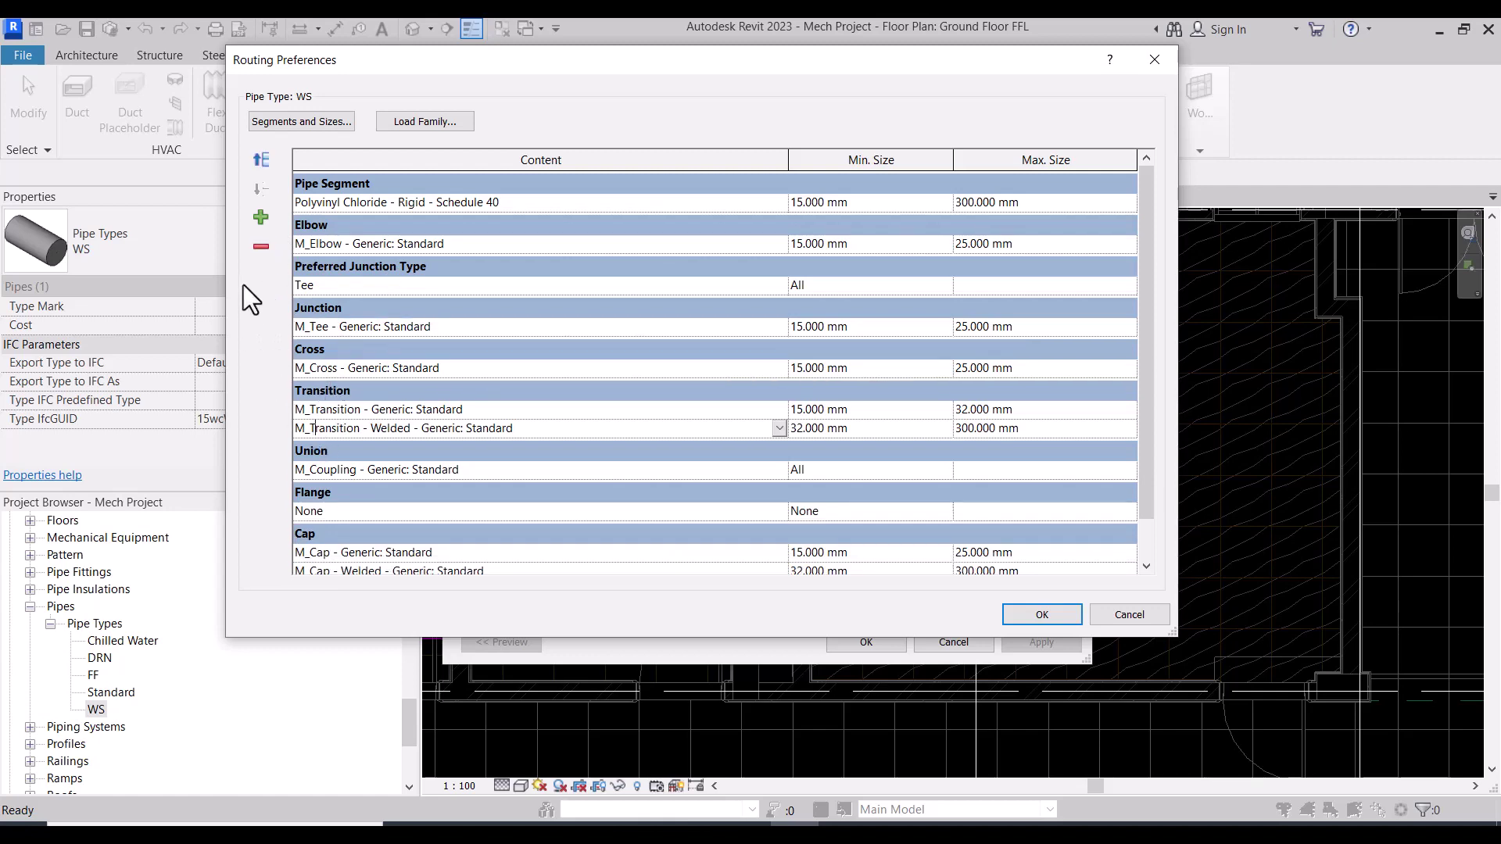
{"action": "left_click", "coordinate": [261, 247]}
{"action": "left_click", "coordinate": [321, 552]}
{"action": "left_click", "coordinate": [261, 247]}
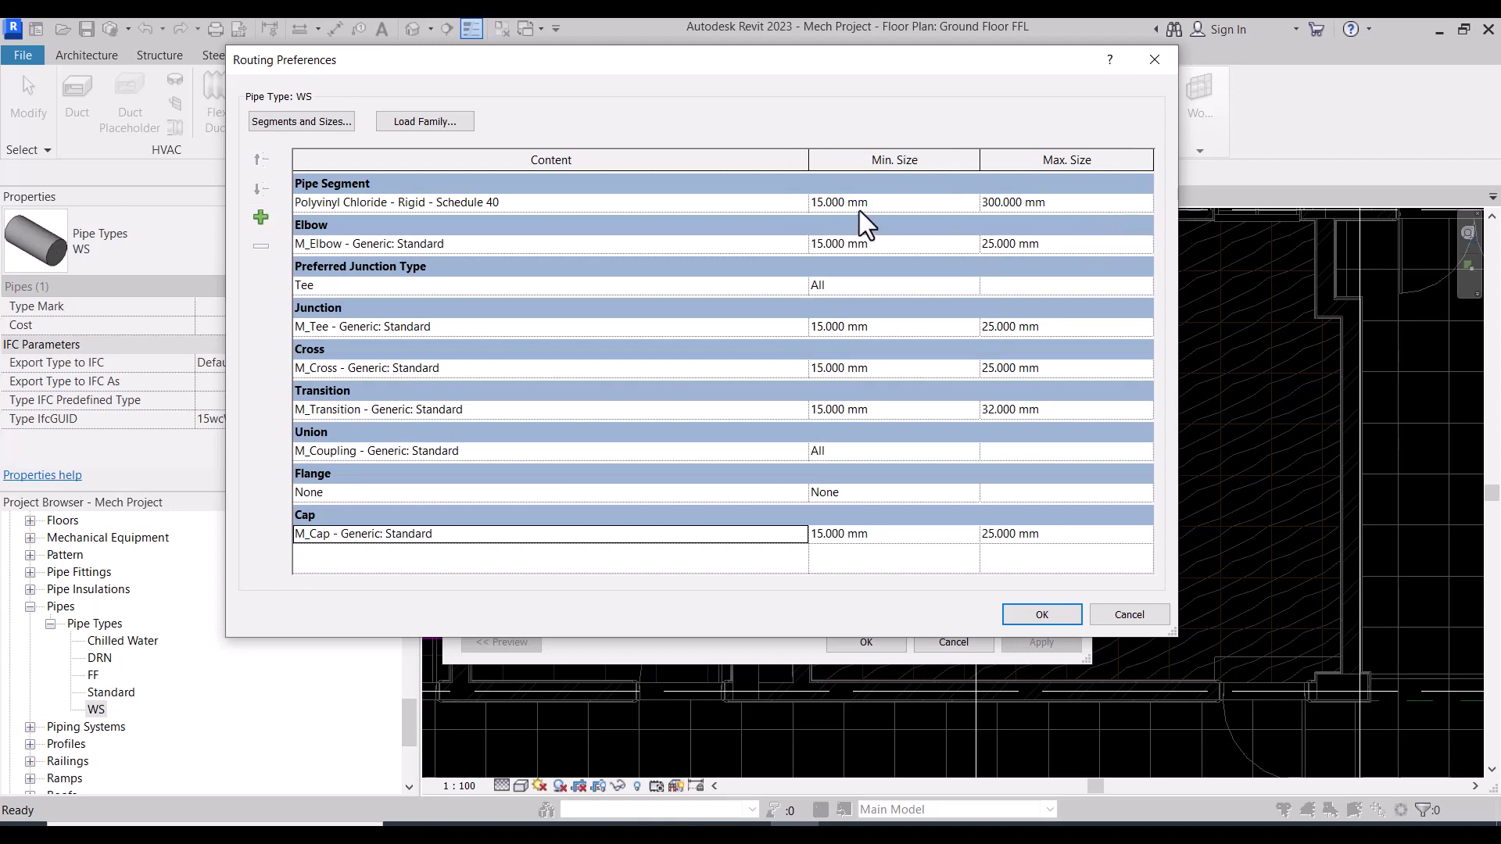
Step: Set the elbow and tee maximum size to 300 mm
{"action": "left_click", "coordinate": [1144, 250]}
{"action": "scroll", "coordinate": [1072, 311], "scroll_direction": "down", "scroll_amount": 2}
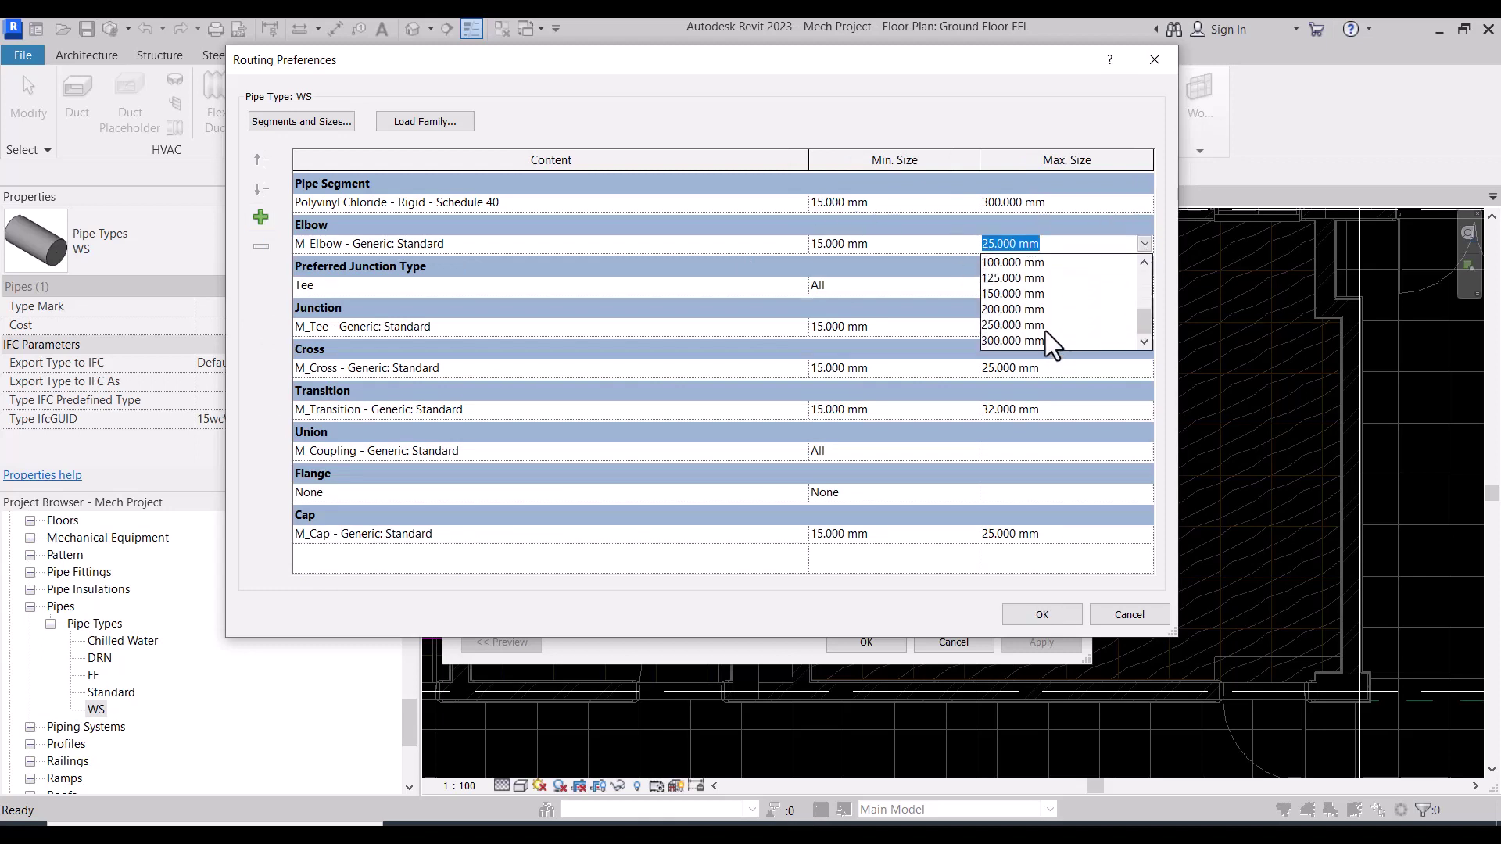
{"action": "left_click", "coordinate": [1005, 341]}
{"action": "left_click", "coordinate": [1145, 327]}
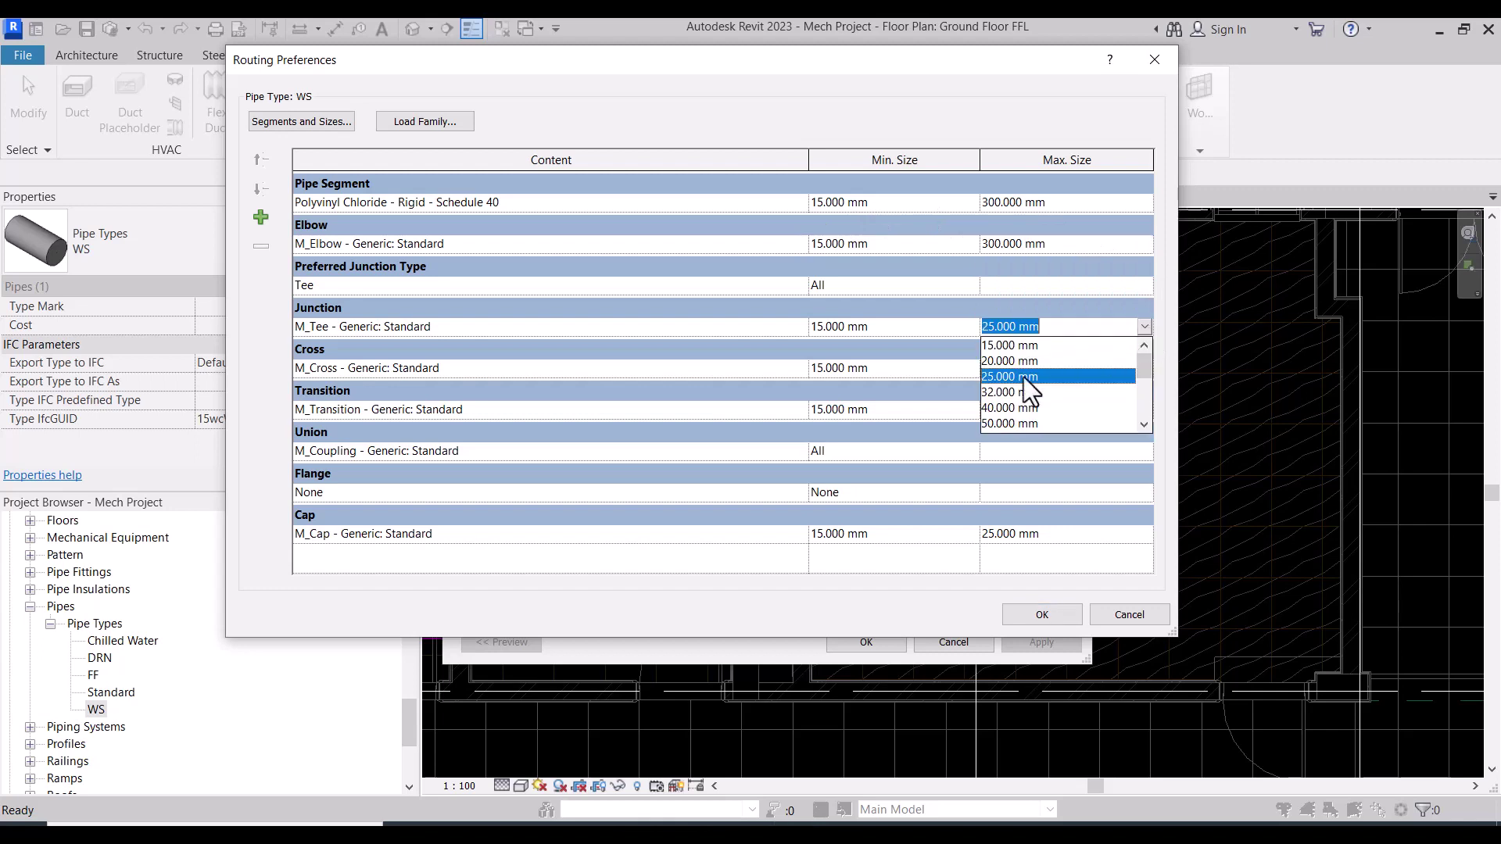
{"action": "scroll", "coordinate": [1016, 391], "scroll_direction": "down", "scroll_amount": 2}
{"action": "scroll", "coordinate": [1006, 414], "scroll_direction": "down", "scroll_amount": 1}
{"action": "left_click", "coordinate": [1002, 425]}
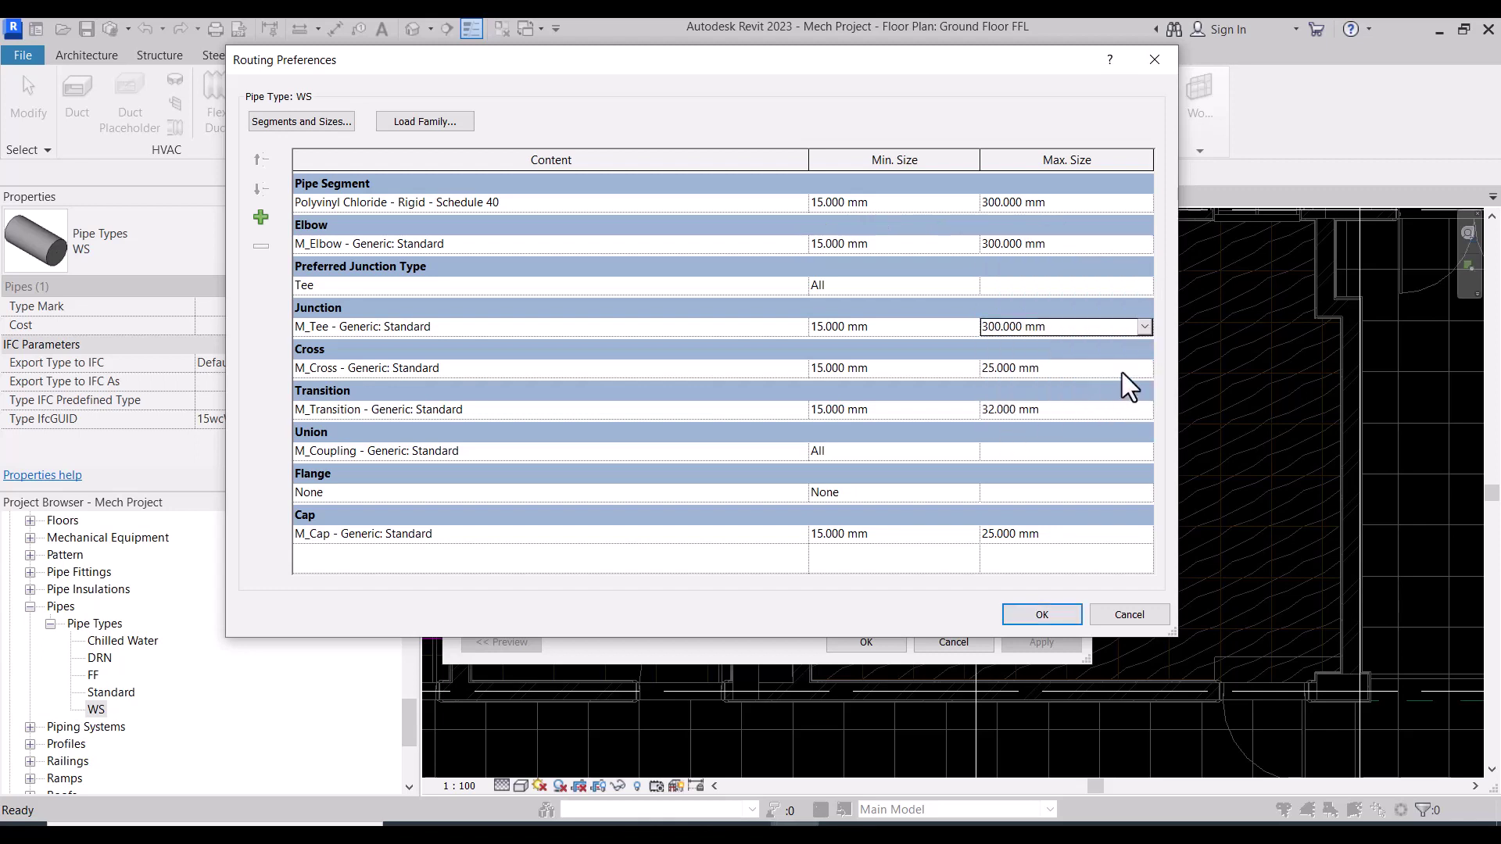
Step: Set cross and transition maximum sizes to 300 mm and accept the WS routing preferences
{"action": "left_click", "coordinate": [1142, 369]}
{"action": "left_click", "coordinate": [1143, 372]}
{"action": "scroll", "coordinate": [1036, 433], "scroll_direction": "down", "scroll_amount": 2}
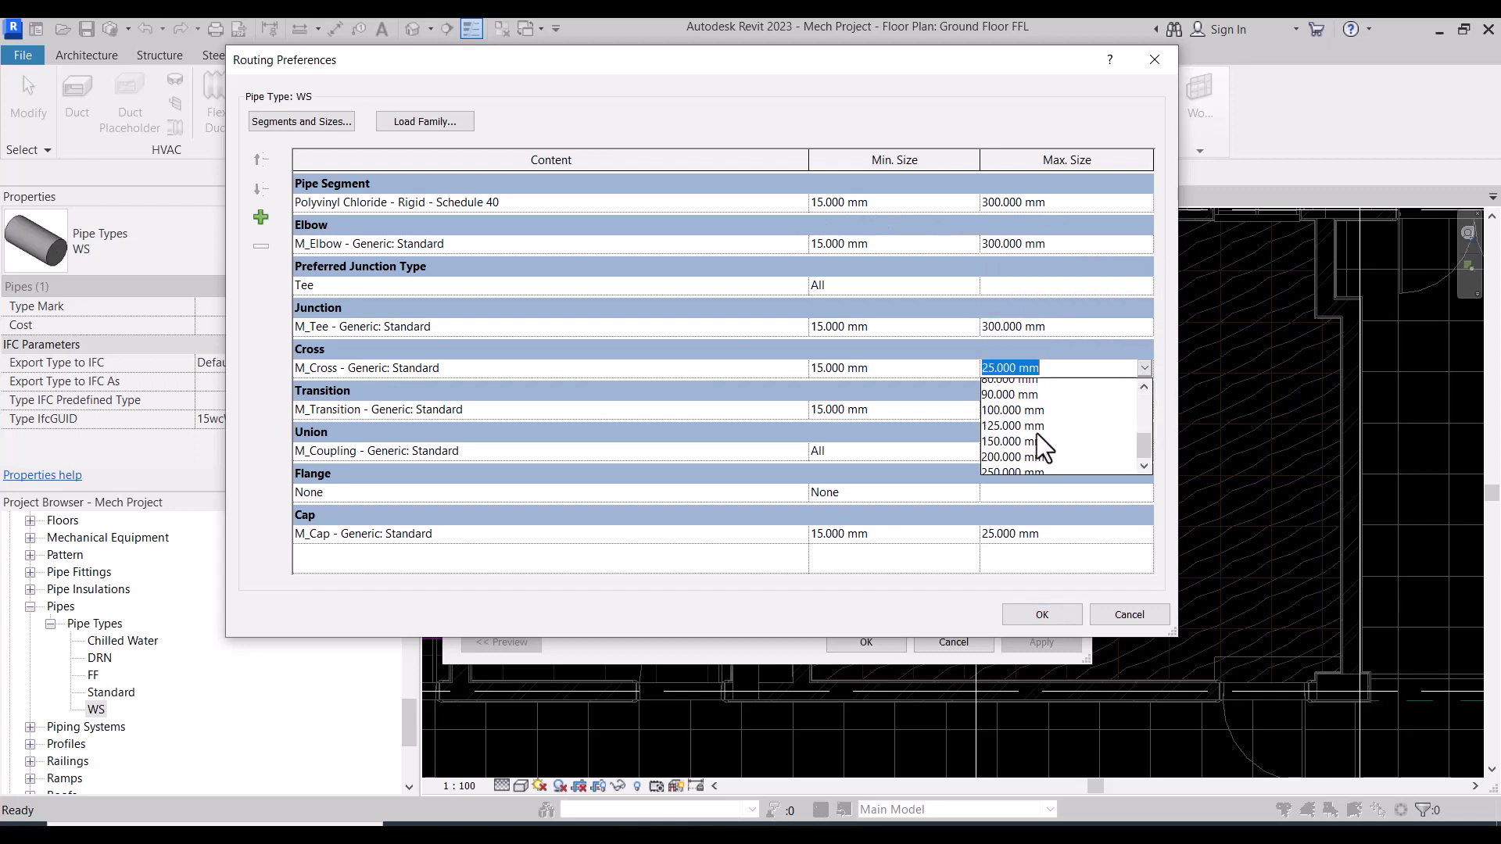
{"action": "scroll", "coordinate": [1002, 462], "scroll_direction": "down", "scroll_amount": 1}
{"action": "left_click", "coordinate": [1001, 462]}
{"action": "left_click", "coordinate": [1146, 409]}
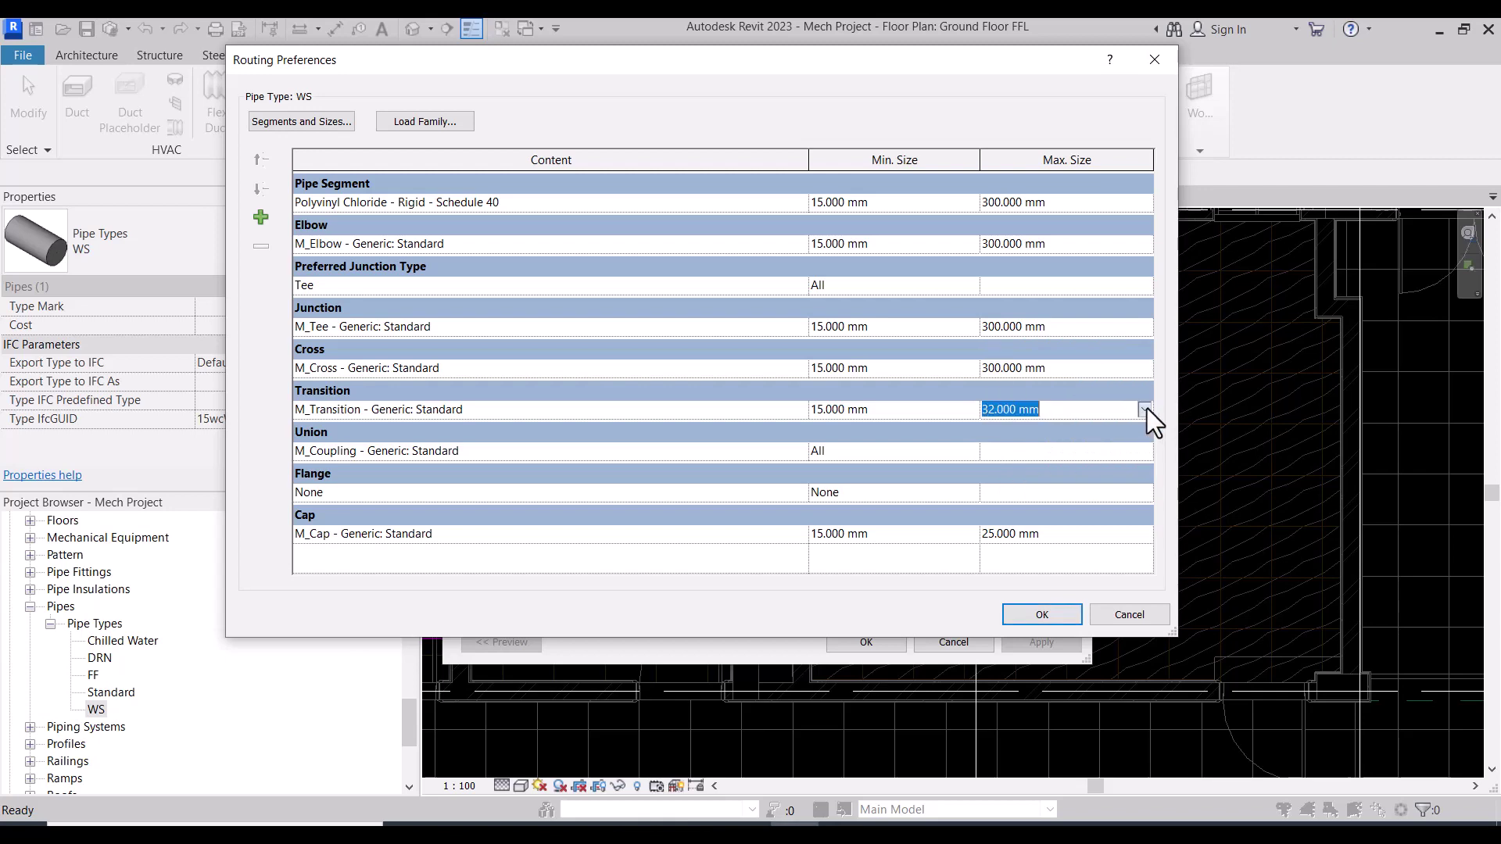
{"action": "scroll", "coordinate": [1046, 447], "scroll_direction": "down", "scroll_amount": 2}
{"action": "left_click", "coordinate": [1005, 503]}
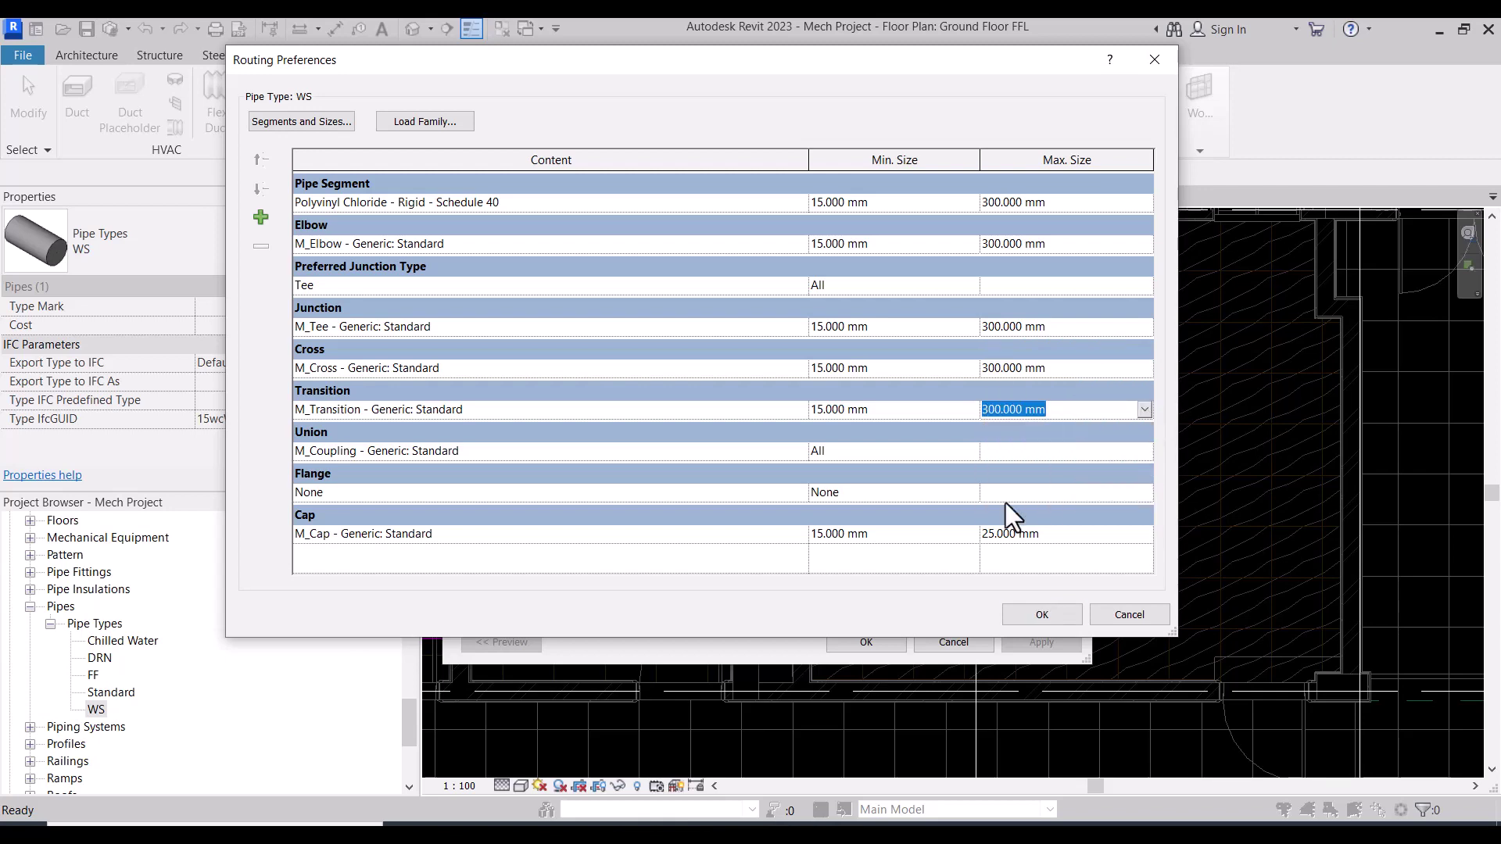
{"action": "left_click", "coordinate": [1076, 618]}
{"action": "left_click", "coordinate": [864, 642]}
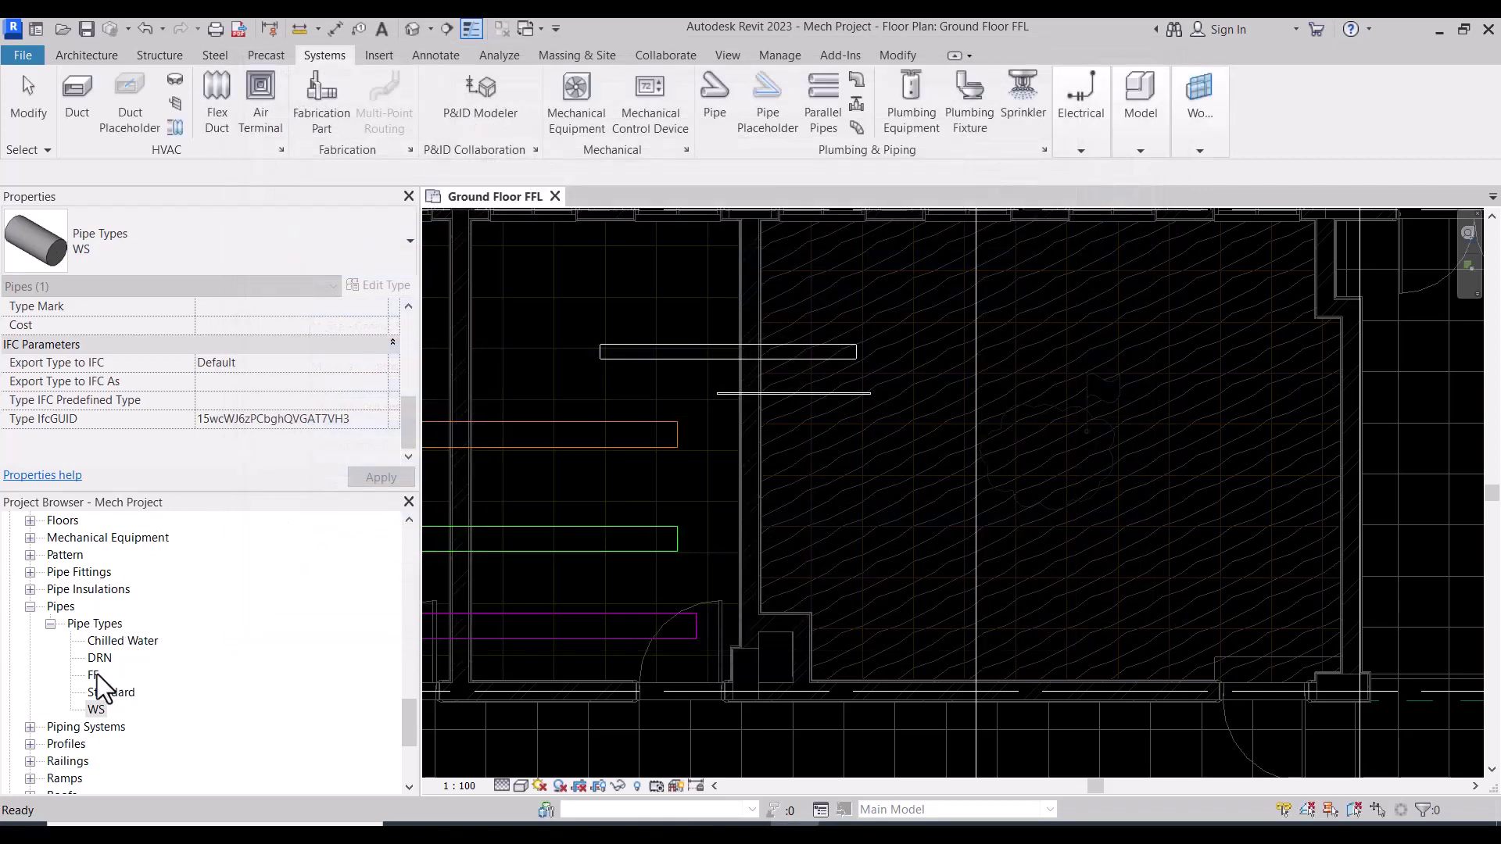
Step: Select the DRN pipe type and switch over to the Word course notes
{"action": "left_click", "coordinate": [99, 657]}
{"action": "scroll", "coordinate": [947, 481], "scroll_direction": "down", "scroll_amount": 2}
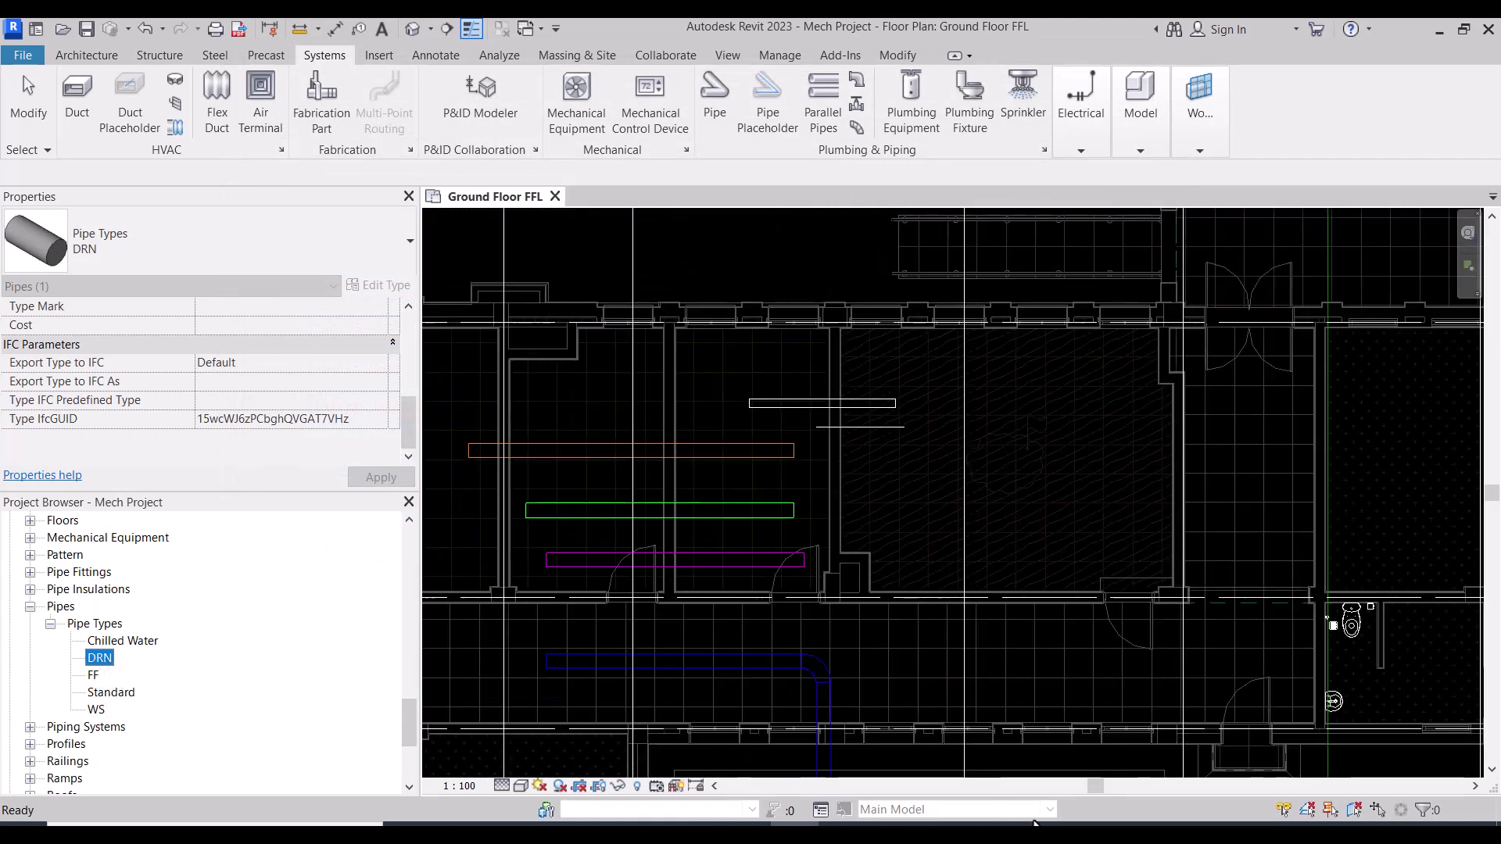
{"action": "key", "text": "alt+Tab"}
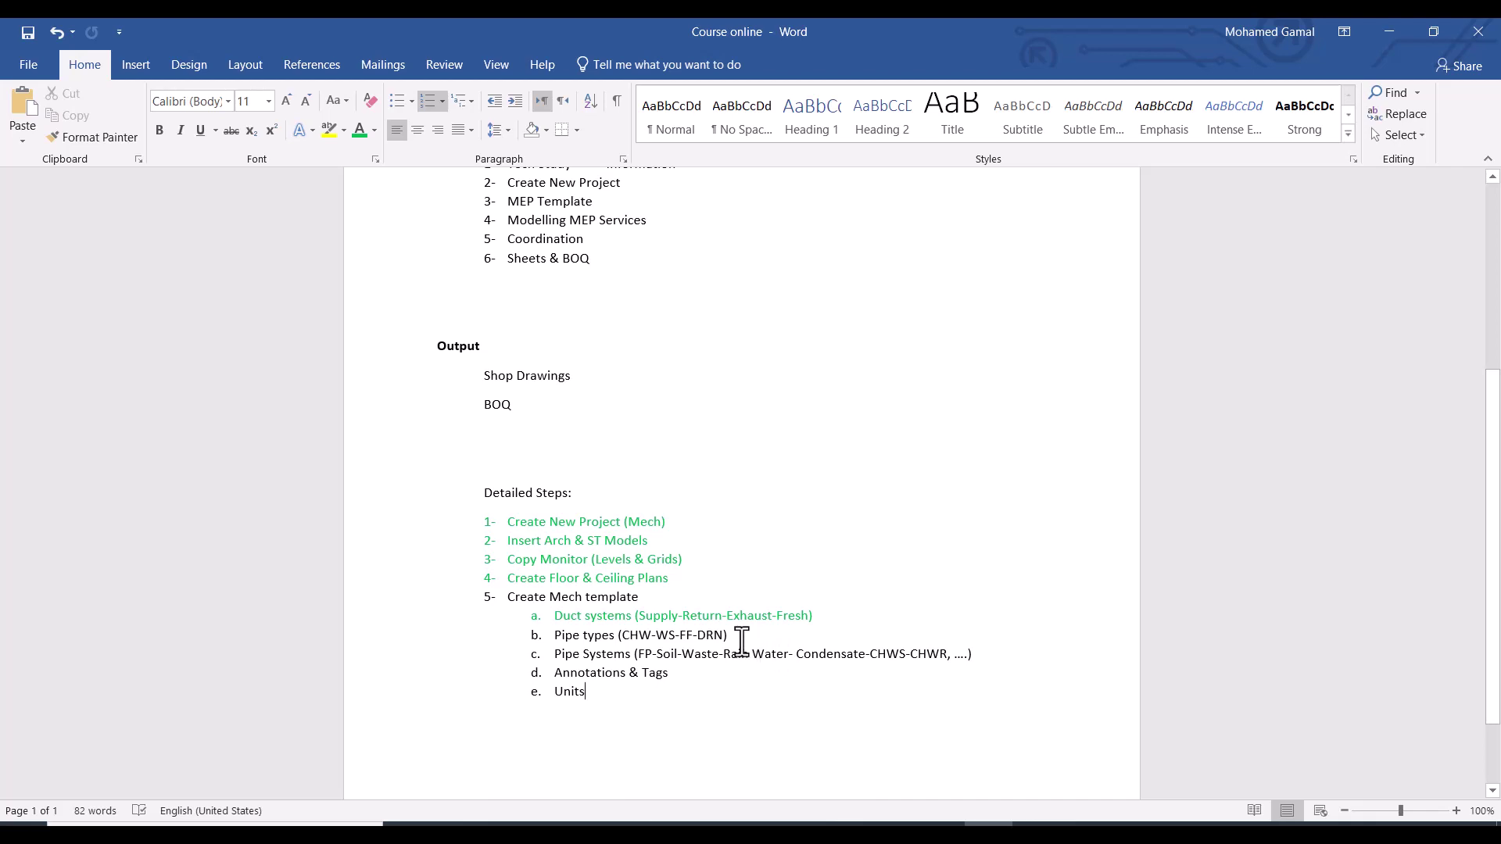
Step: Colour the 'Pipe types (CHW-WS-FF-DRN)' outline line green to mark it done
{"action": "left_click_drag", "start_coordinate": [734, 640], "coordinate": [549, 637]}
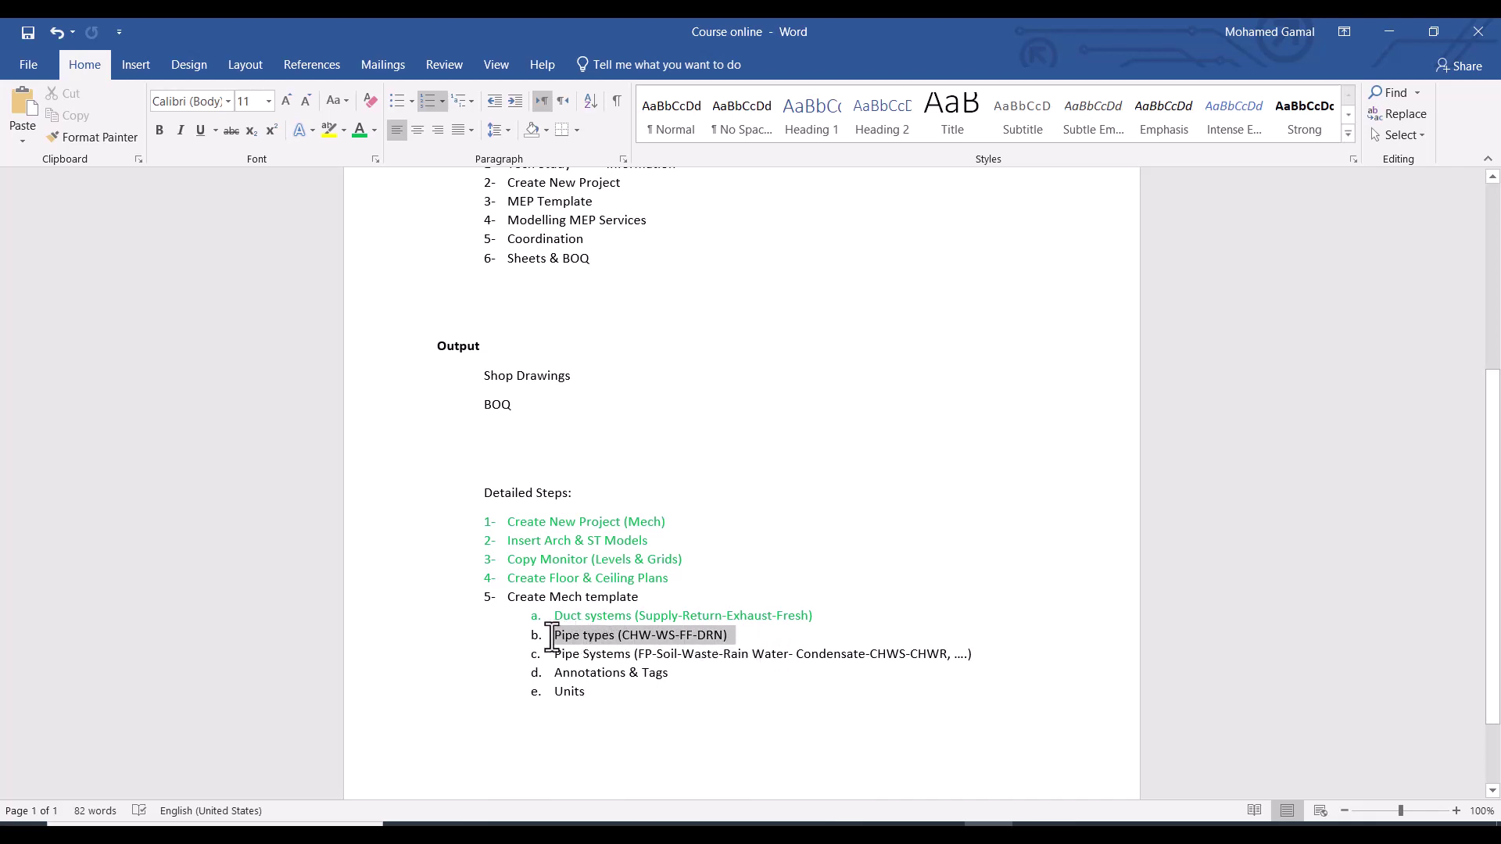
{"action": "left_click", "coordinate": [363, 129]}
{"action": "left_click", "coordinate": [723, 688]}
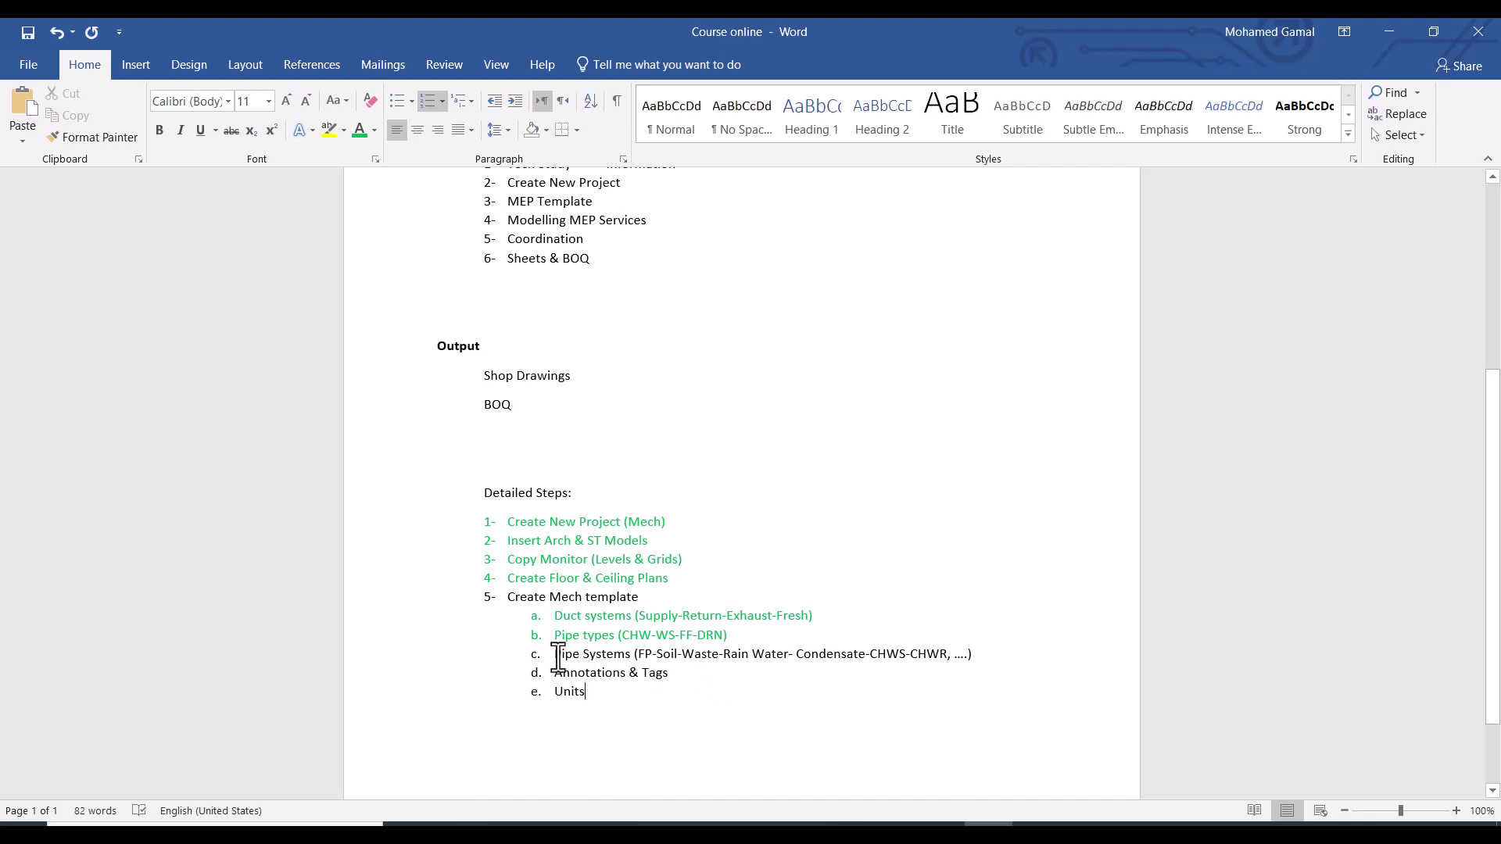
Step: Highlight the Pipe Systems step, then minimize Word to return to Revit
{"action": "left_click_drag", "start_coordinate": [554, 655], "coordinate": [973, 654]}
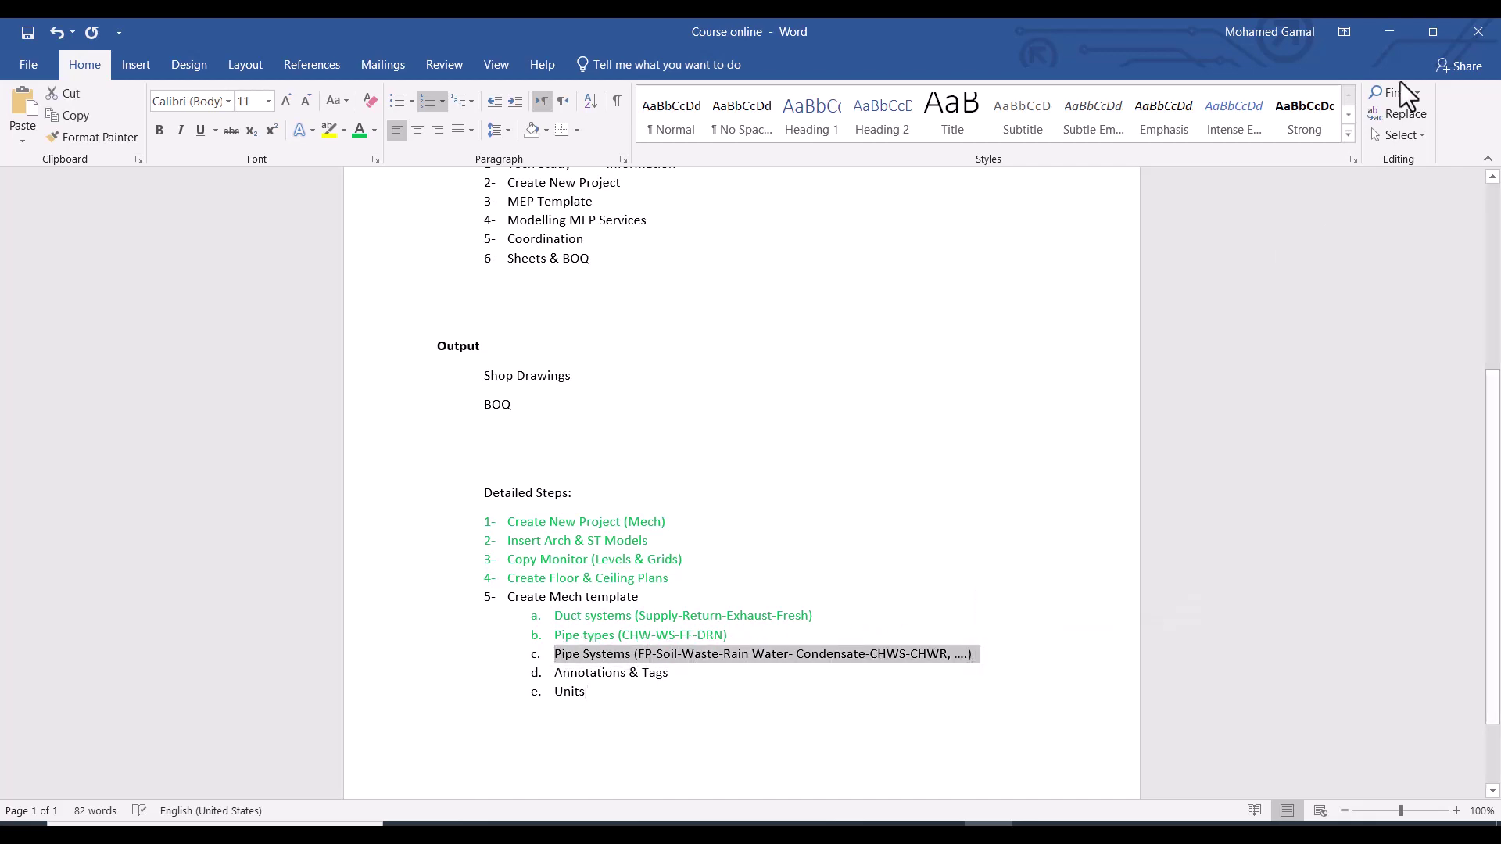
{"action": "left_click", "coordinate": [1399, 25]}
{"action": "scroll", "coordinate": [119, 677], "scroll_direction": "down", "scroll_amount": 2}
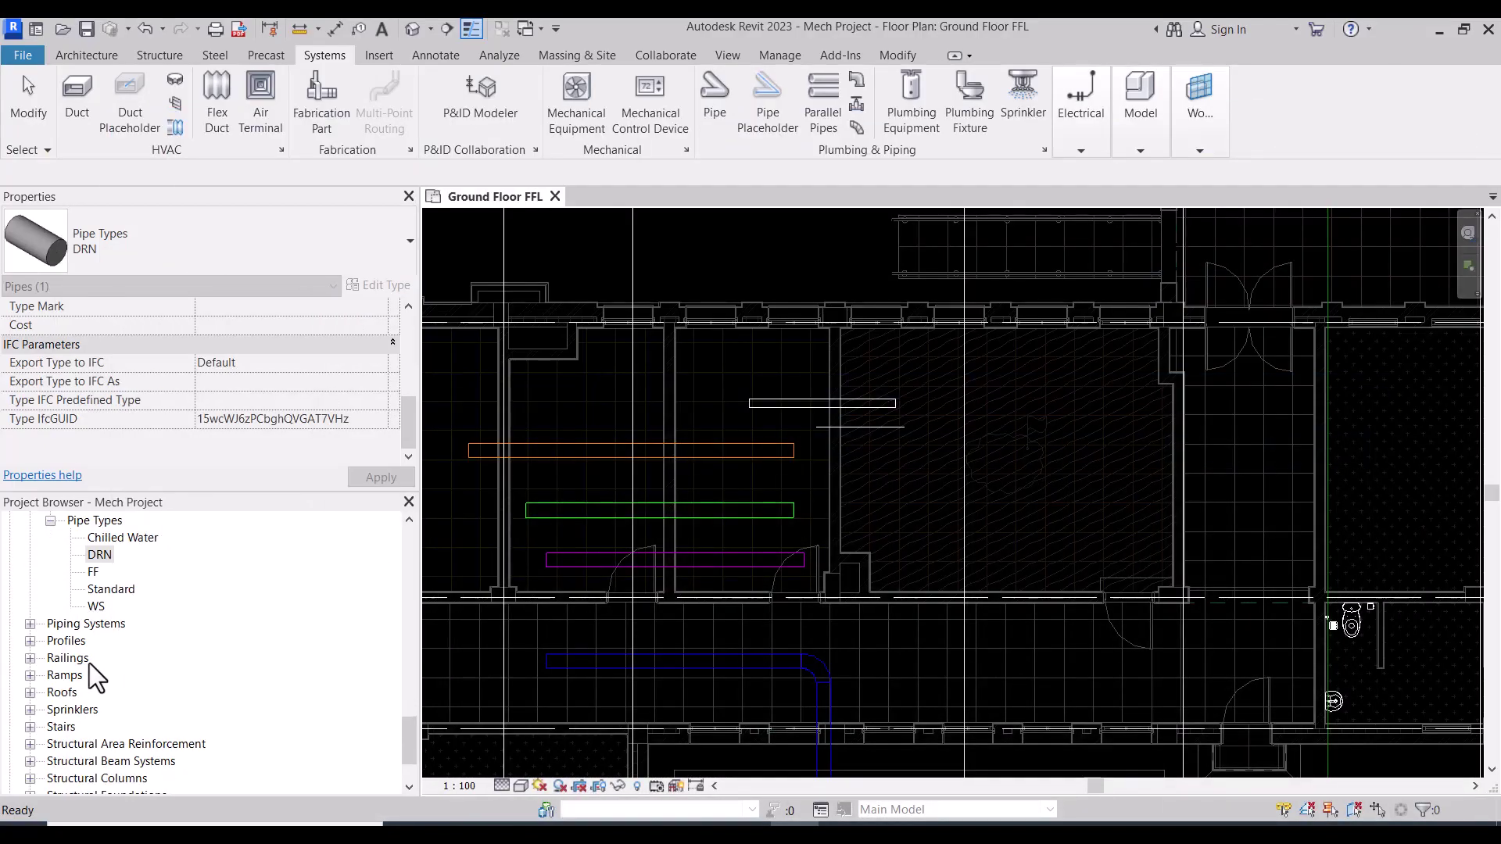
Step: Expand Piping Systems in the Project Browser and duplicate the Domestic Hot Water system type
{"action": "scroll", "coordinate": [78, 666], "scroll_direction": "up", "scroll_amount": 2}
{"action": "left_click", "coordinate": [30, 692]}
{"action": "scroll", "coordinate": [77, 696], "scroll_direction": "down", "scroll_amount": 1}
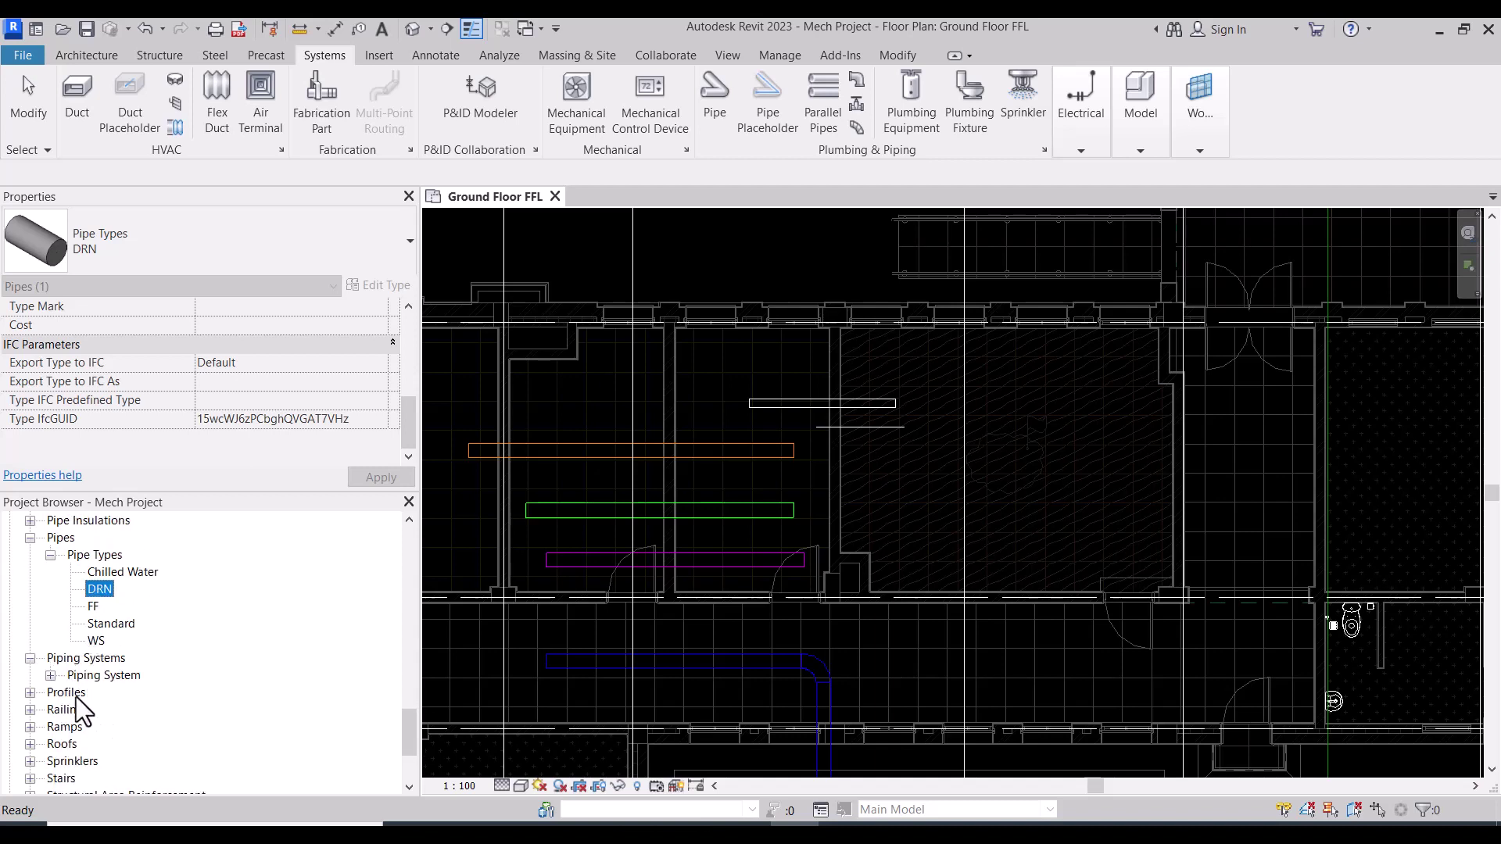
{"action": "left_click", "coordinate": [50, 676]}
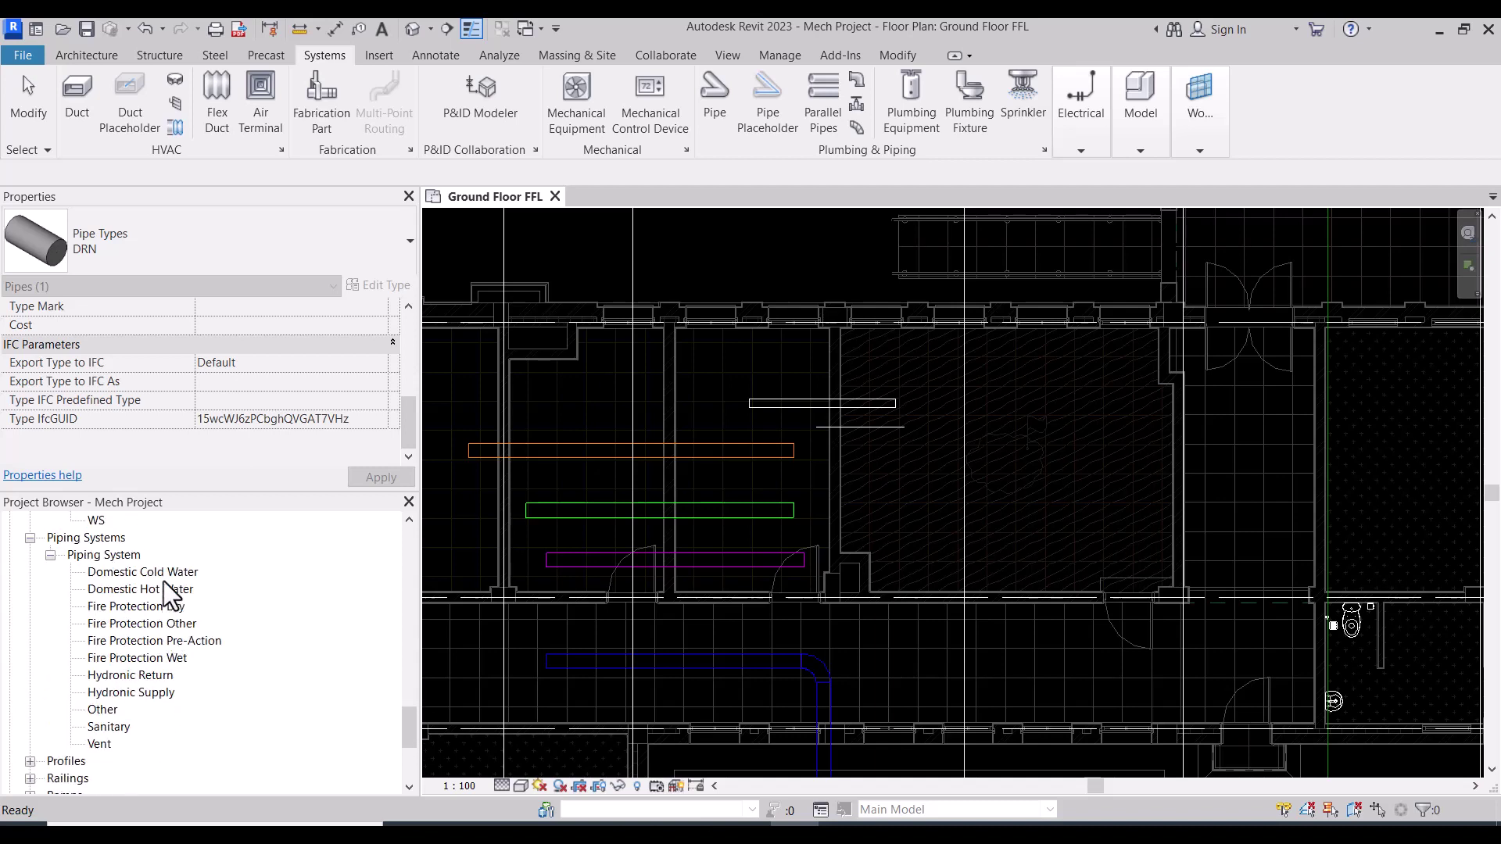
{"action": "left_click", "coordinate": [166, 570]}
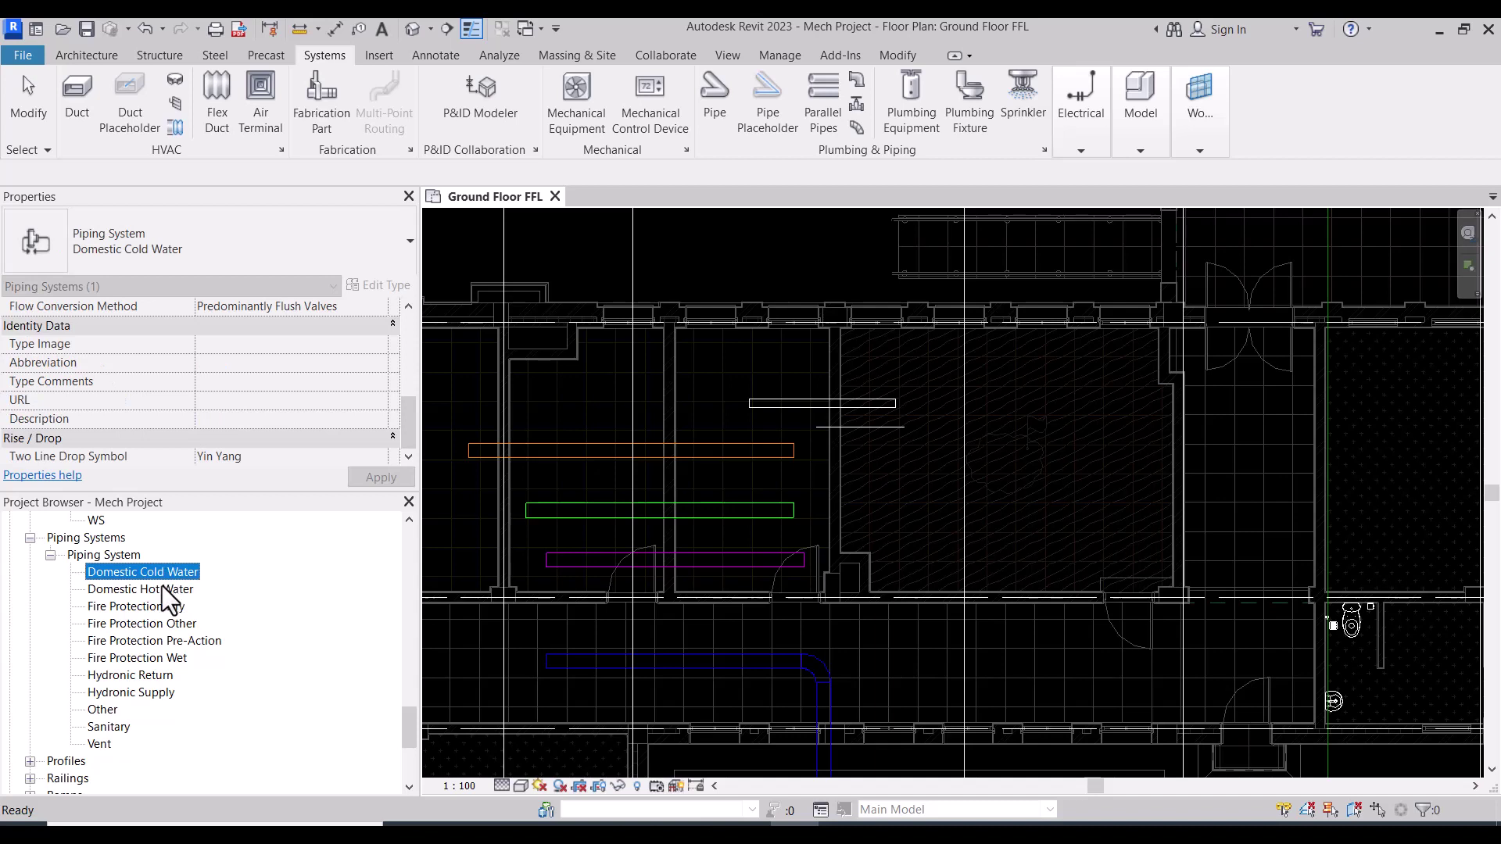
{"action": "left_click", "coordinate": [162, 586]}
{"action": "right_click", "coordinate": [161, 588]}
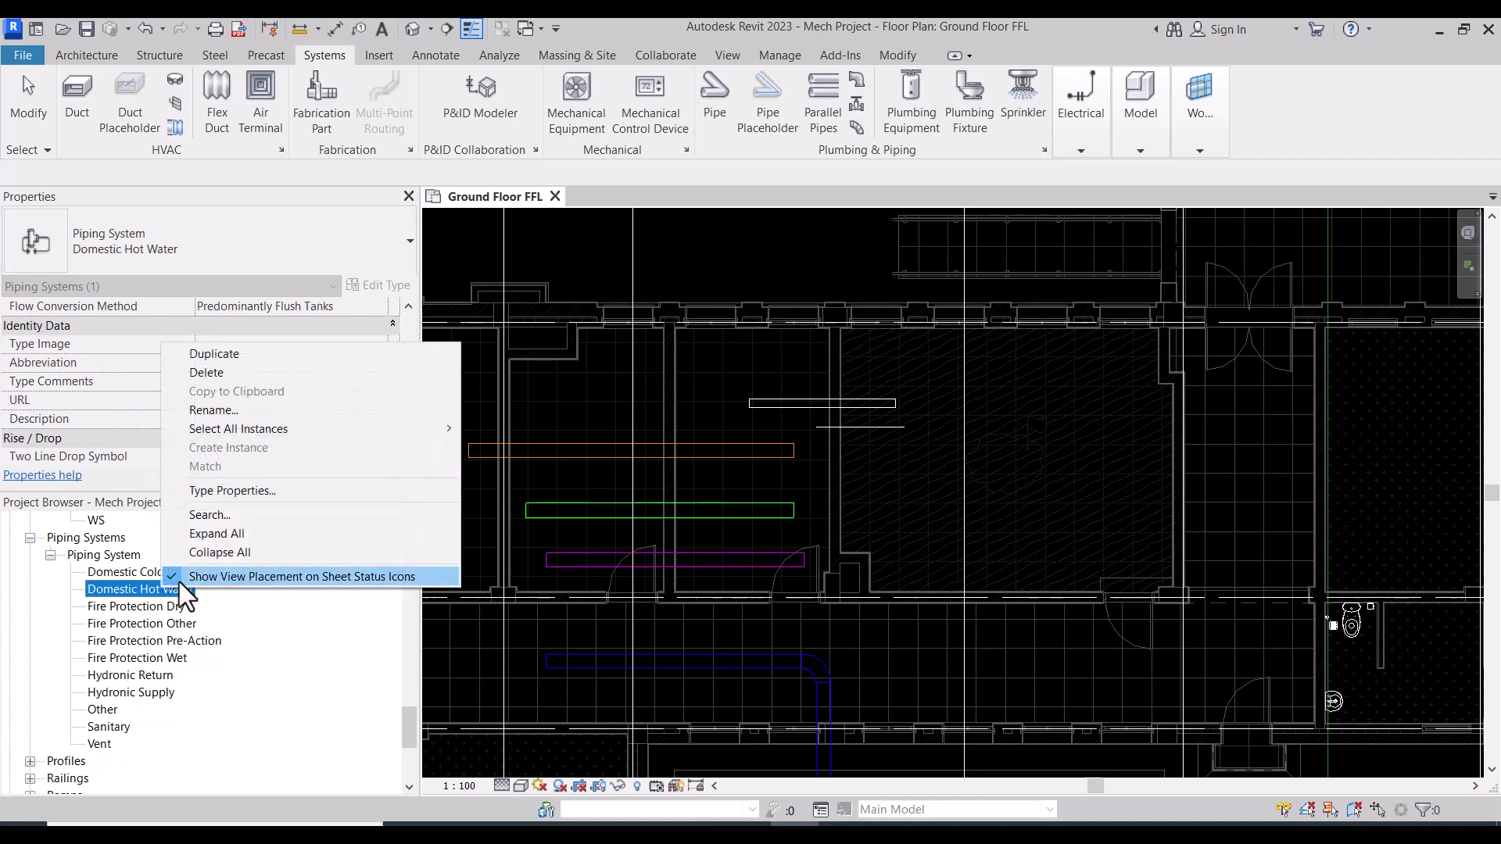
{"action": "left_click", "coordinate": [256, 354]}
Step: Rename the copy to 'Domestic Hot Water Return'
{"action": "left_click", "coordinate": [144, 608]}
{"action": "right_click", "coordinate": [146, 608]}
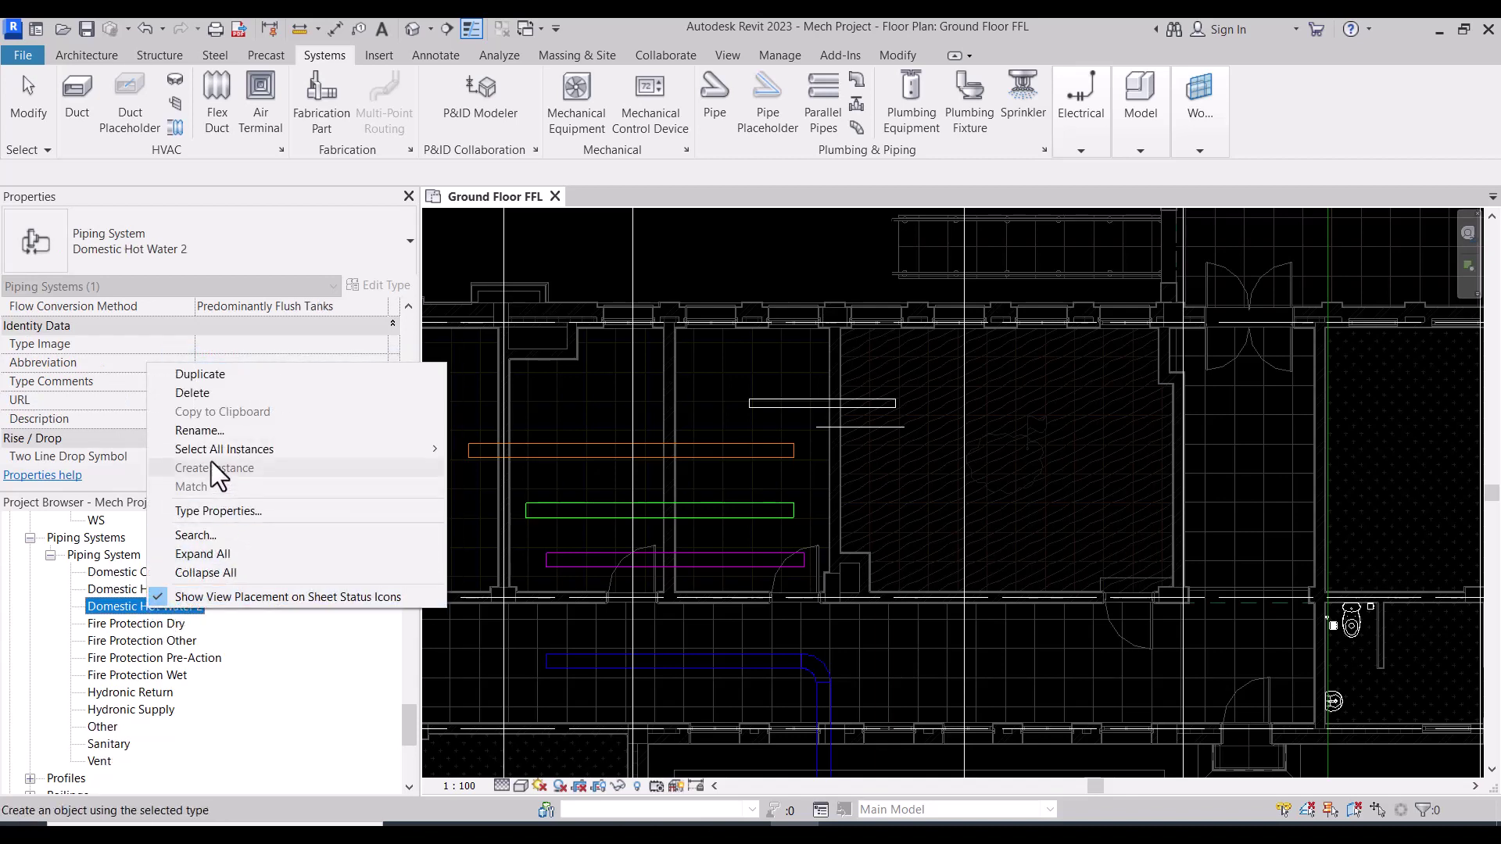
{"action": "left_click", "coordinate": [217, 431]}
{"action": "left_click", "coordinate": [200, 608]}
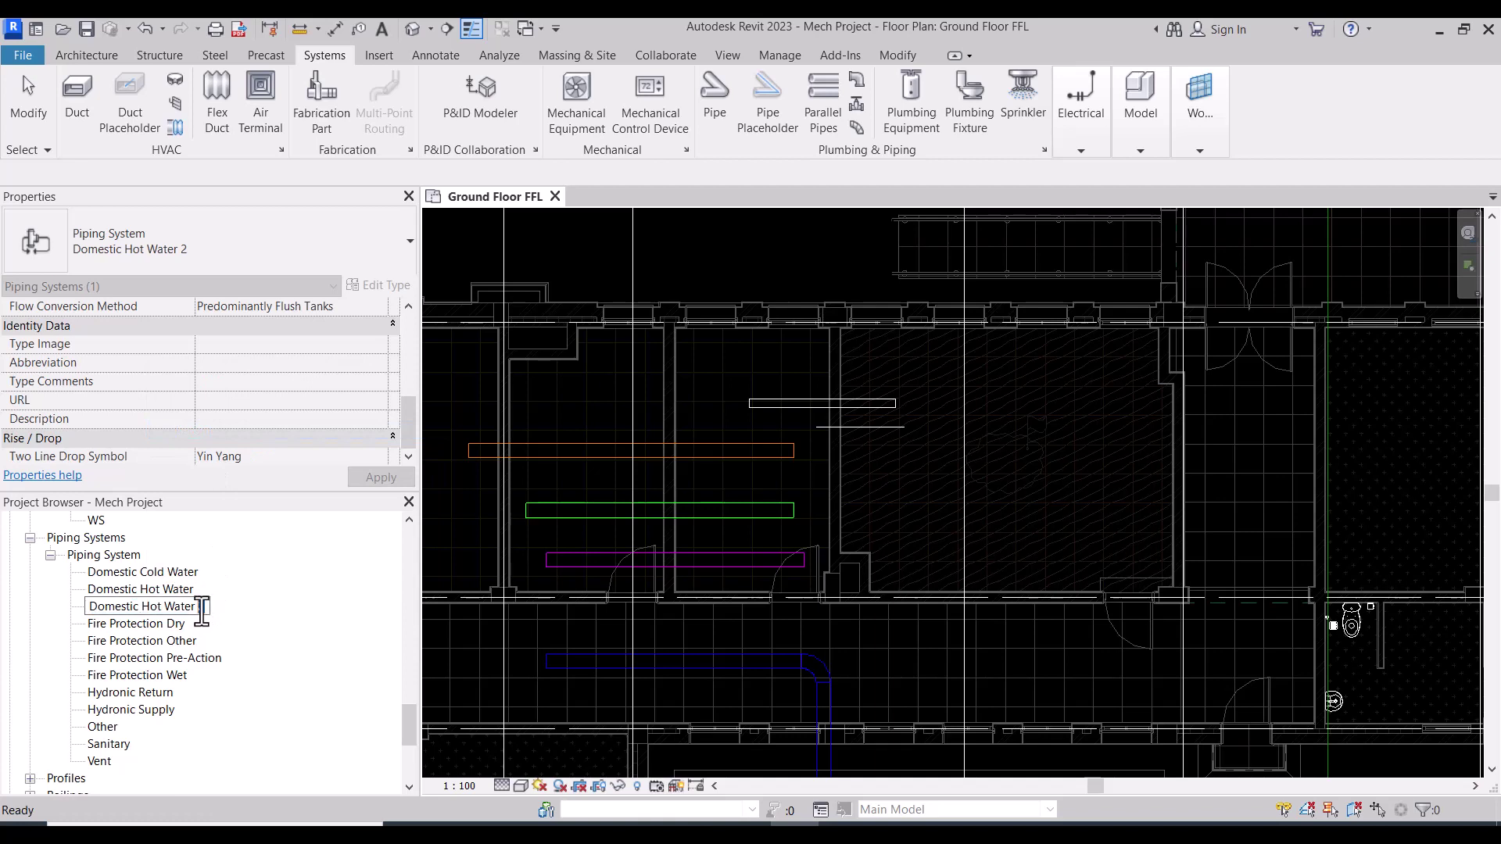
{"action": "type", "text": "Retu"}
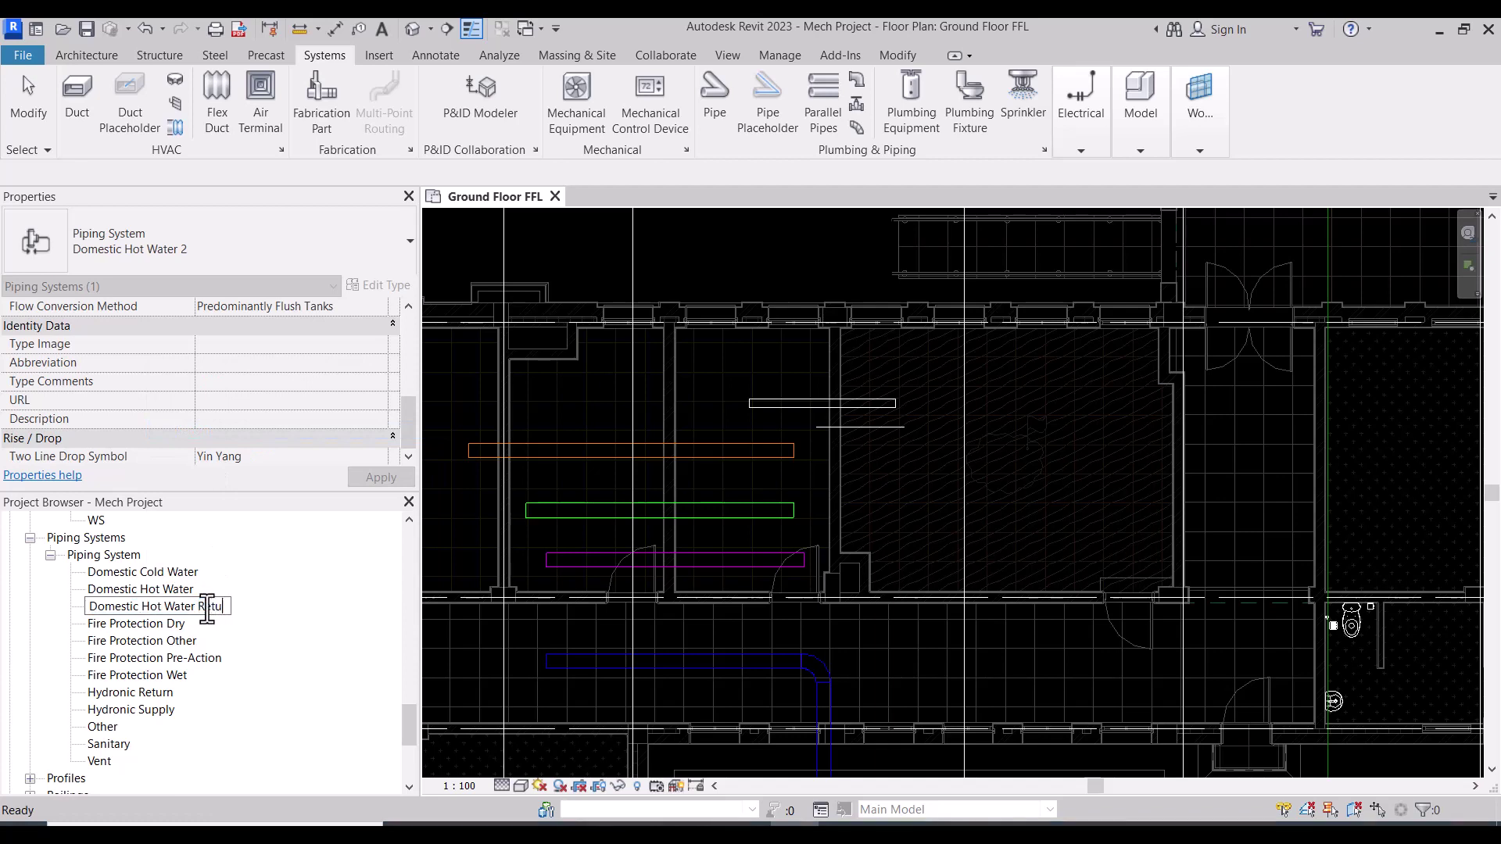
{"action": "type", "text": "rn"}
{"action": "key", "text": "Return"}
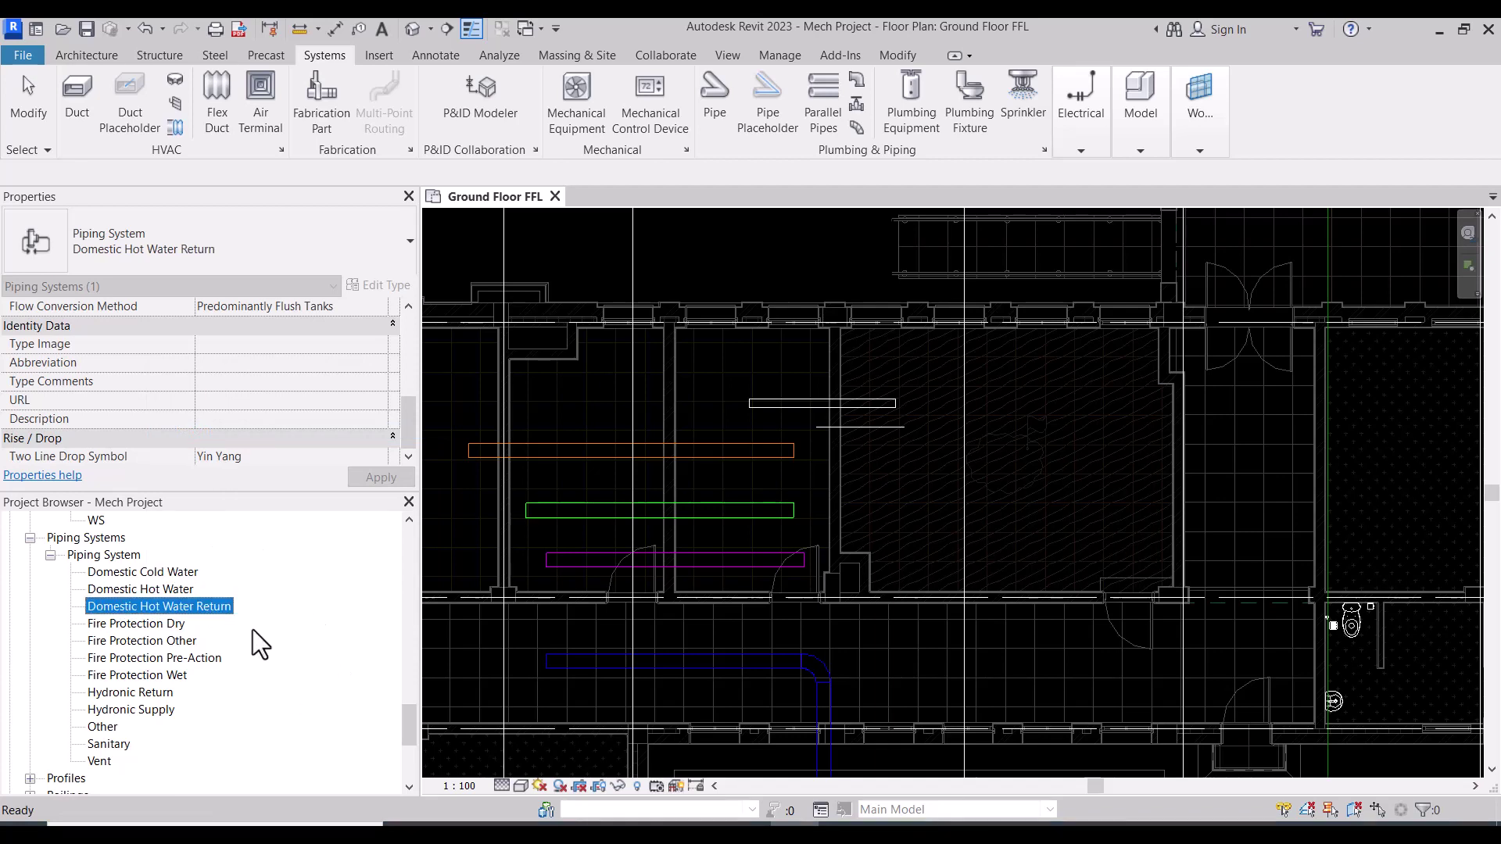
{"action": "left_click", "coordinate": [184, 571]}
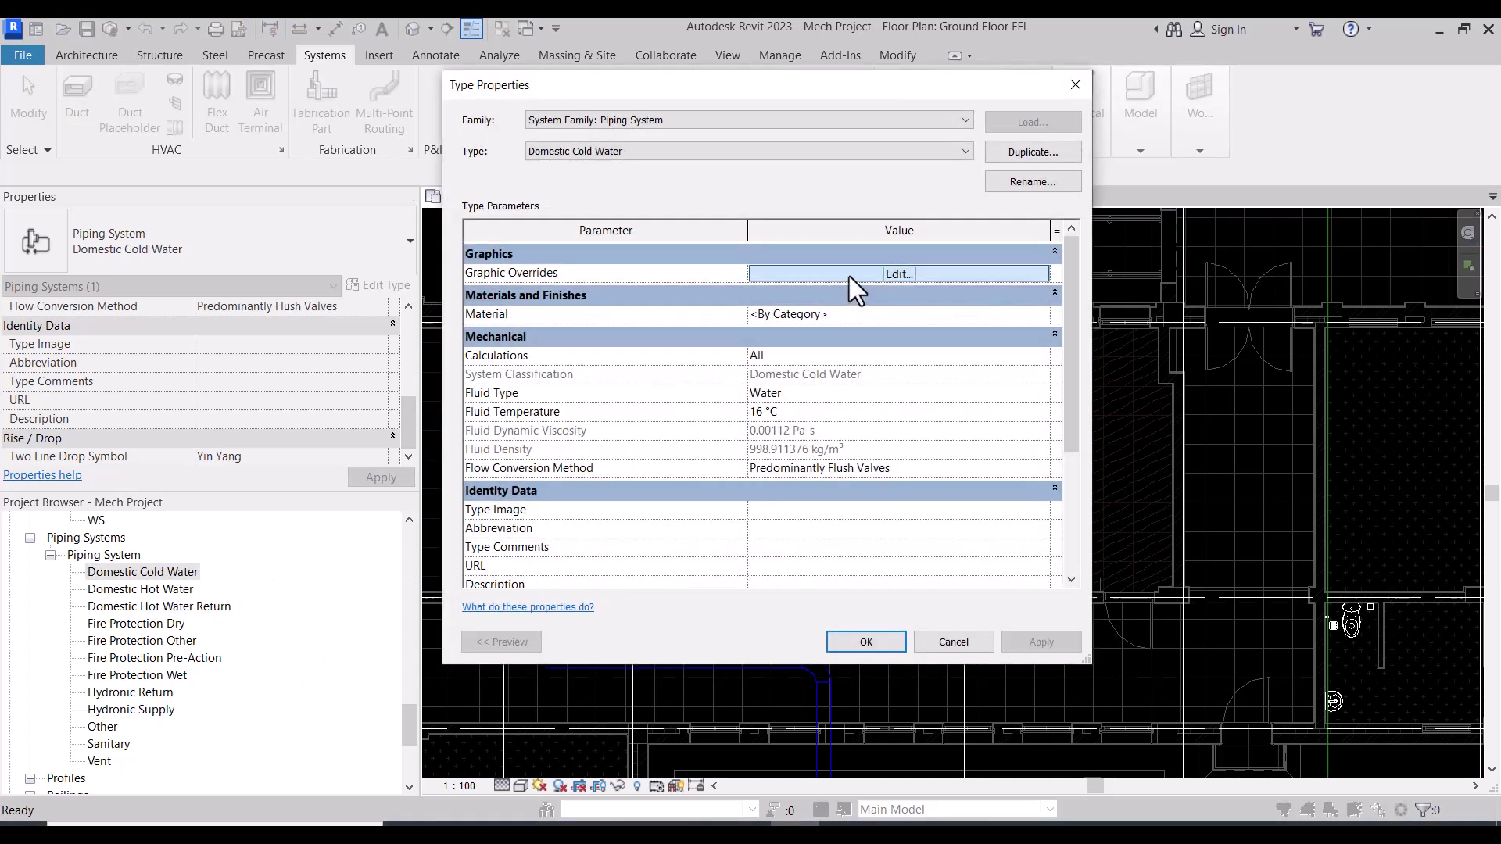
Step: Review Domestic Cold Water graphics, then give Domestic Hot Water the abbreviation HW with red lines
{"action": "left_click", "coordinate": [849, 275]}
{"action": "left_click", "coordinate": [817, 446]}
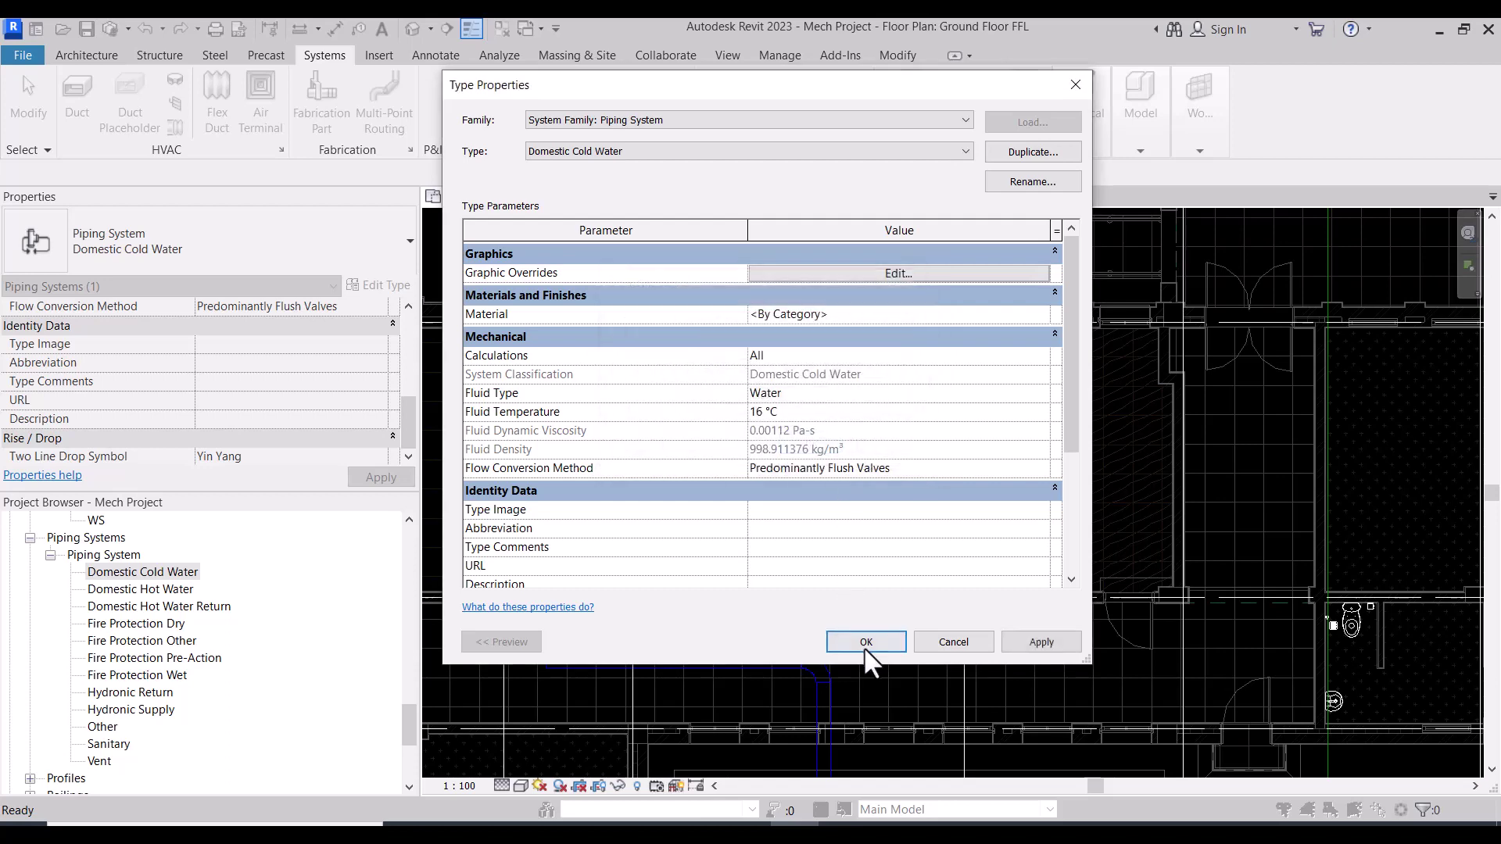
{"action": "left_click", "coordinate": [864, 642]}
{"action": "double_click", "coordinate": [136, 588]}
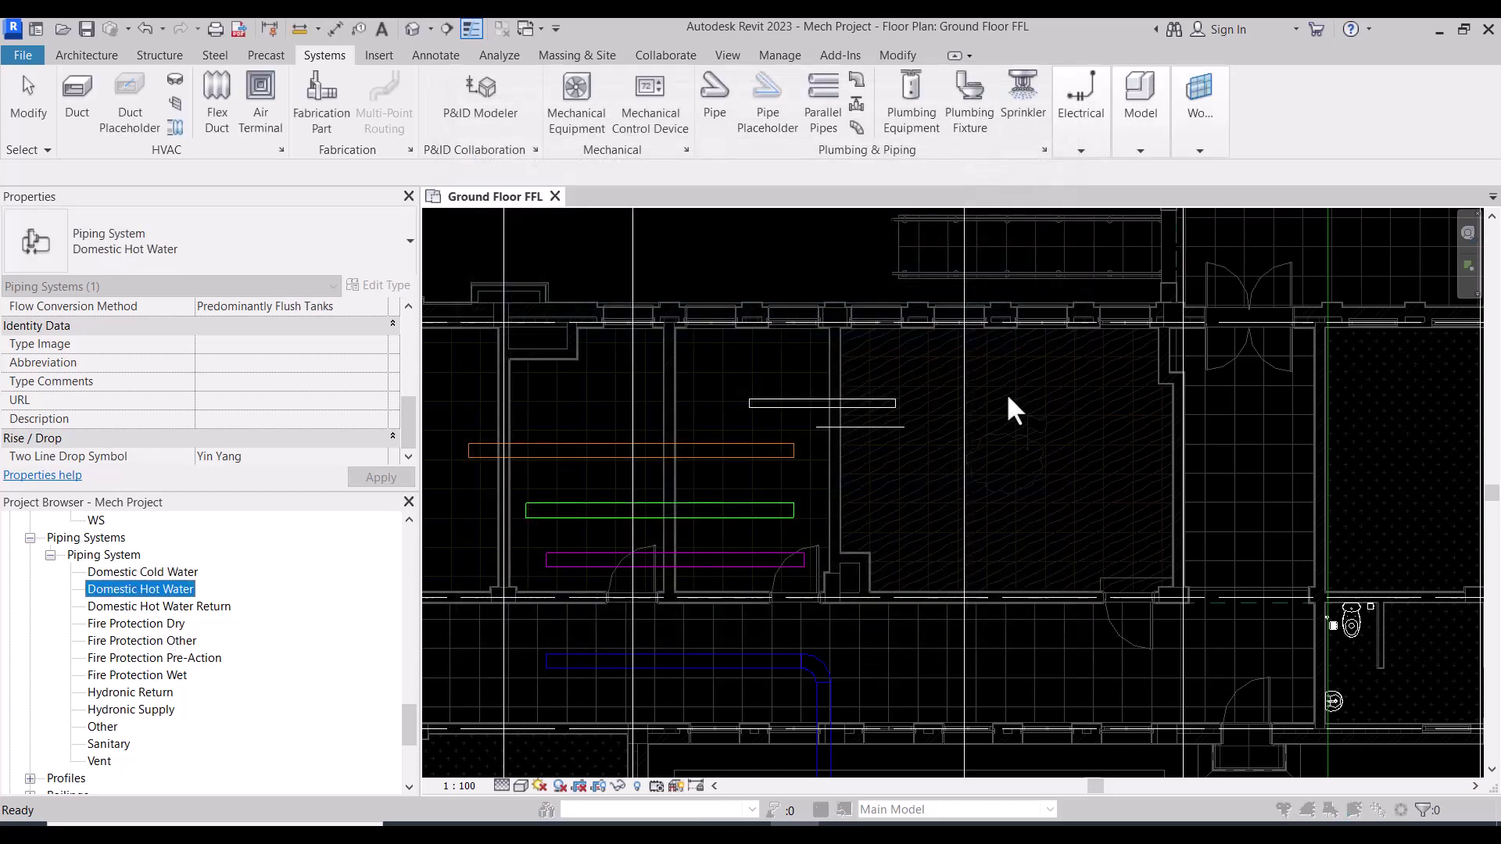
{"action": "left_click", "coordinate": [813, 274]}
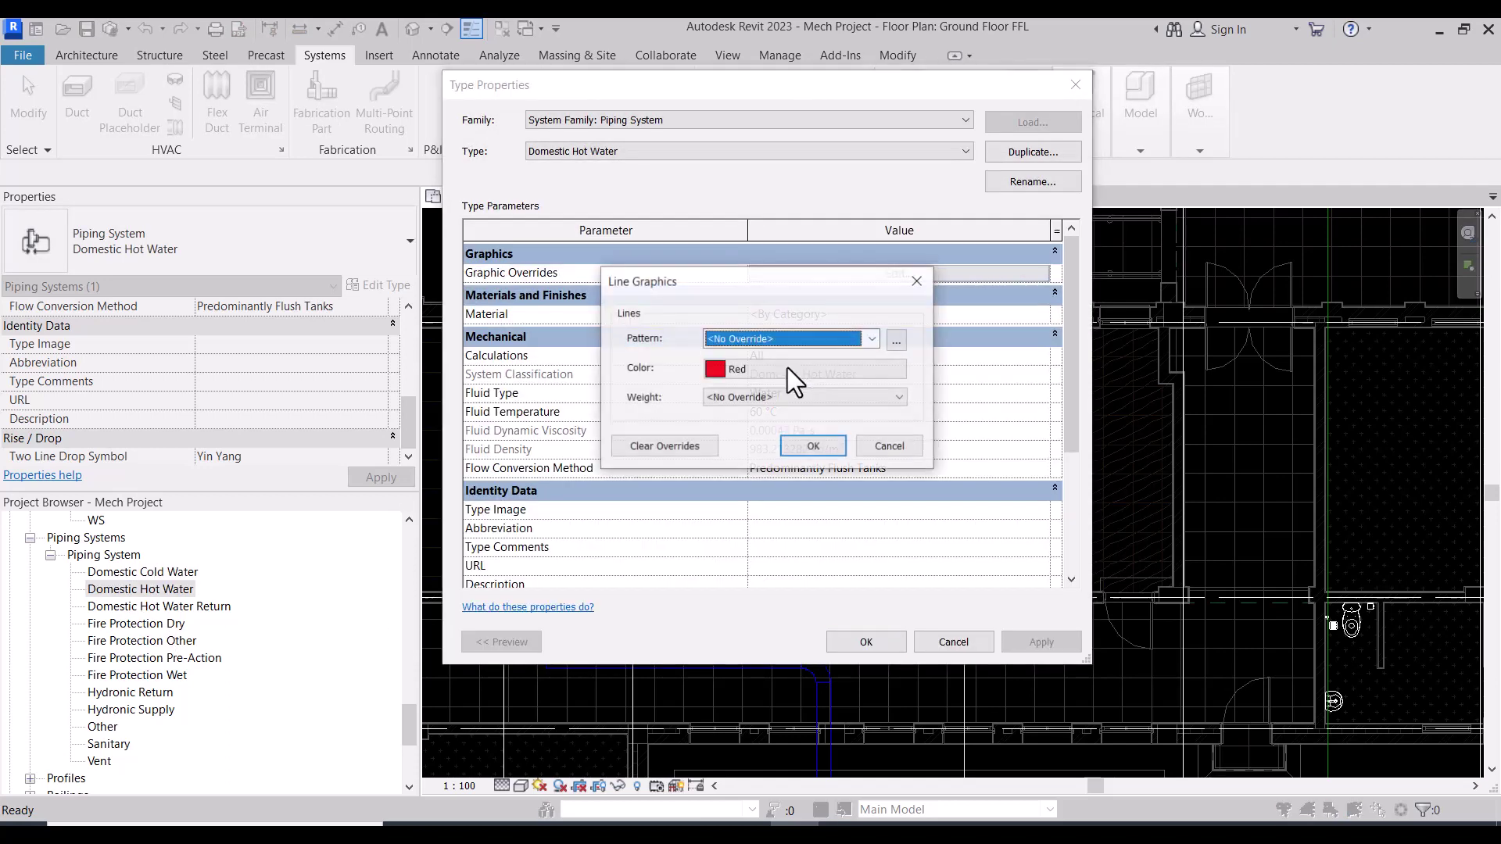
{"action": "left_click", "coordinate": [812, 446]}
{"action": "left_click", "coordinate": [800, 528]}
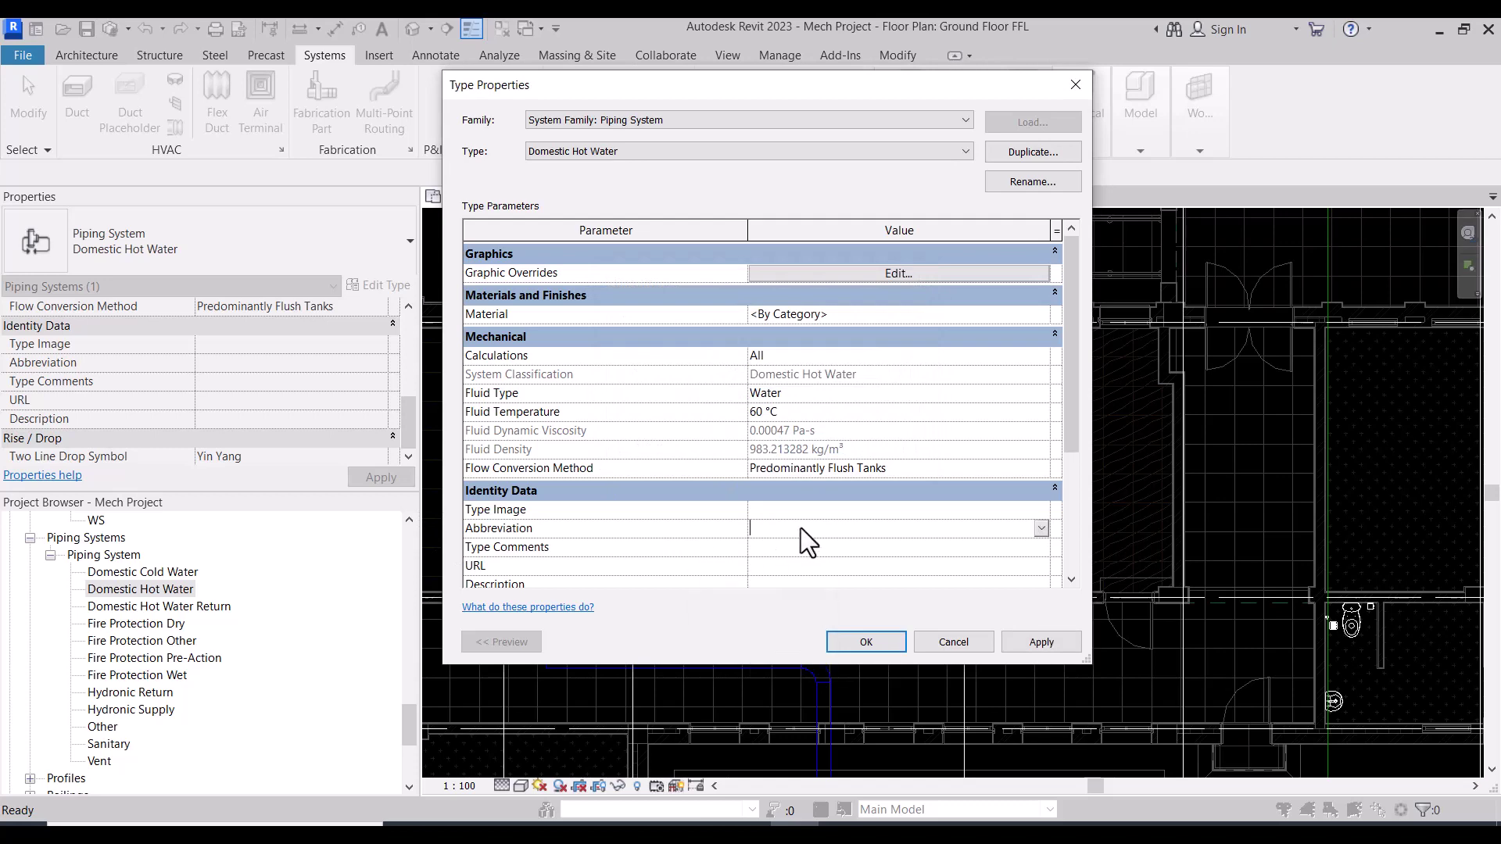
{"action": "type", "text": "H"}
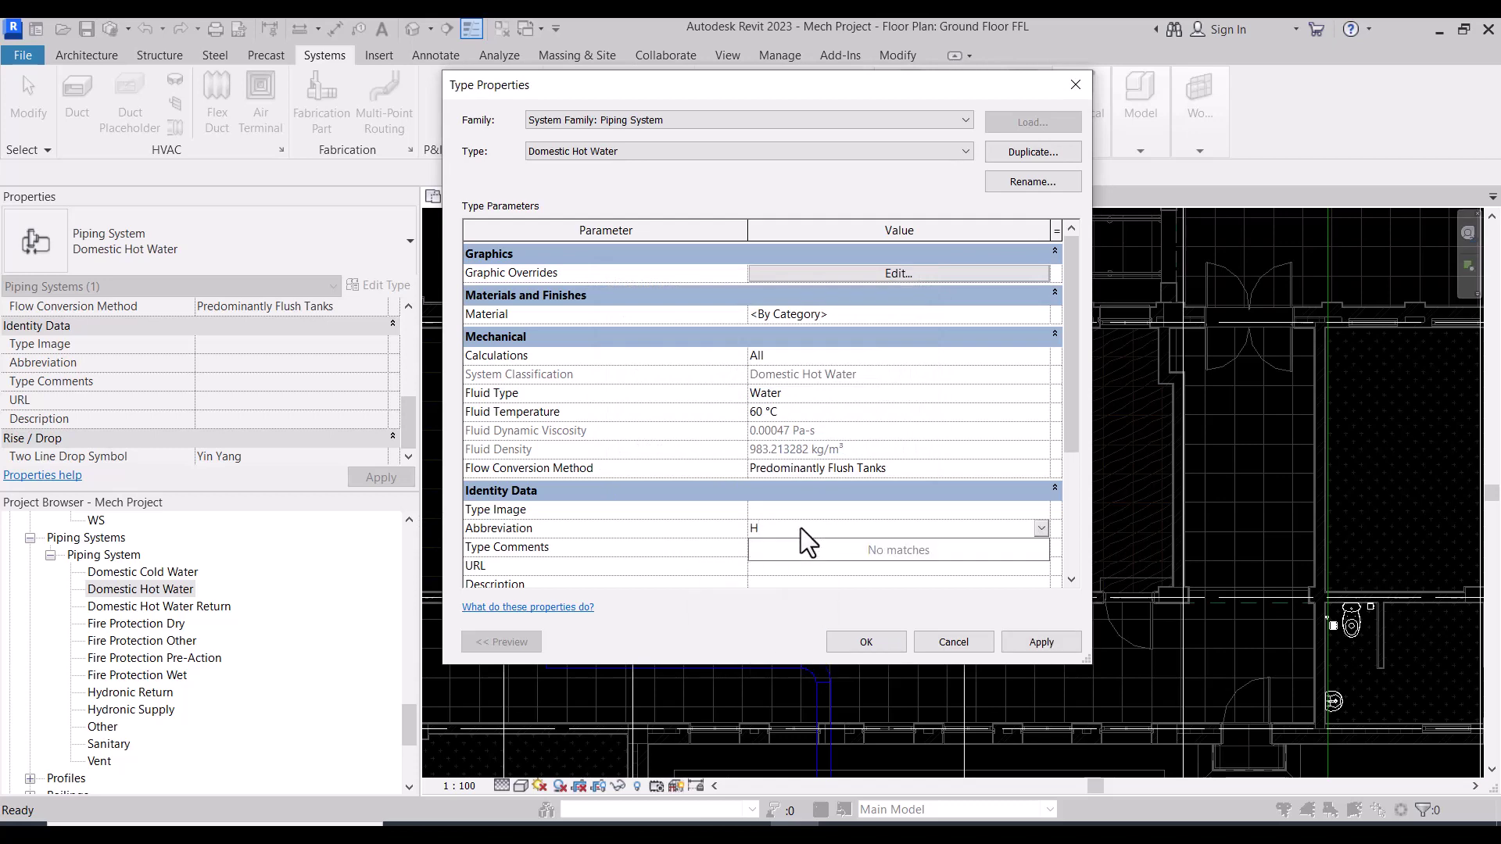
{"action": "type", "text": "W"}
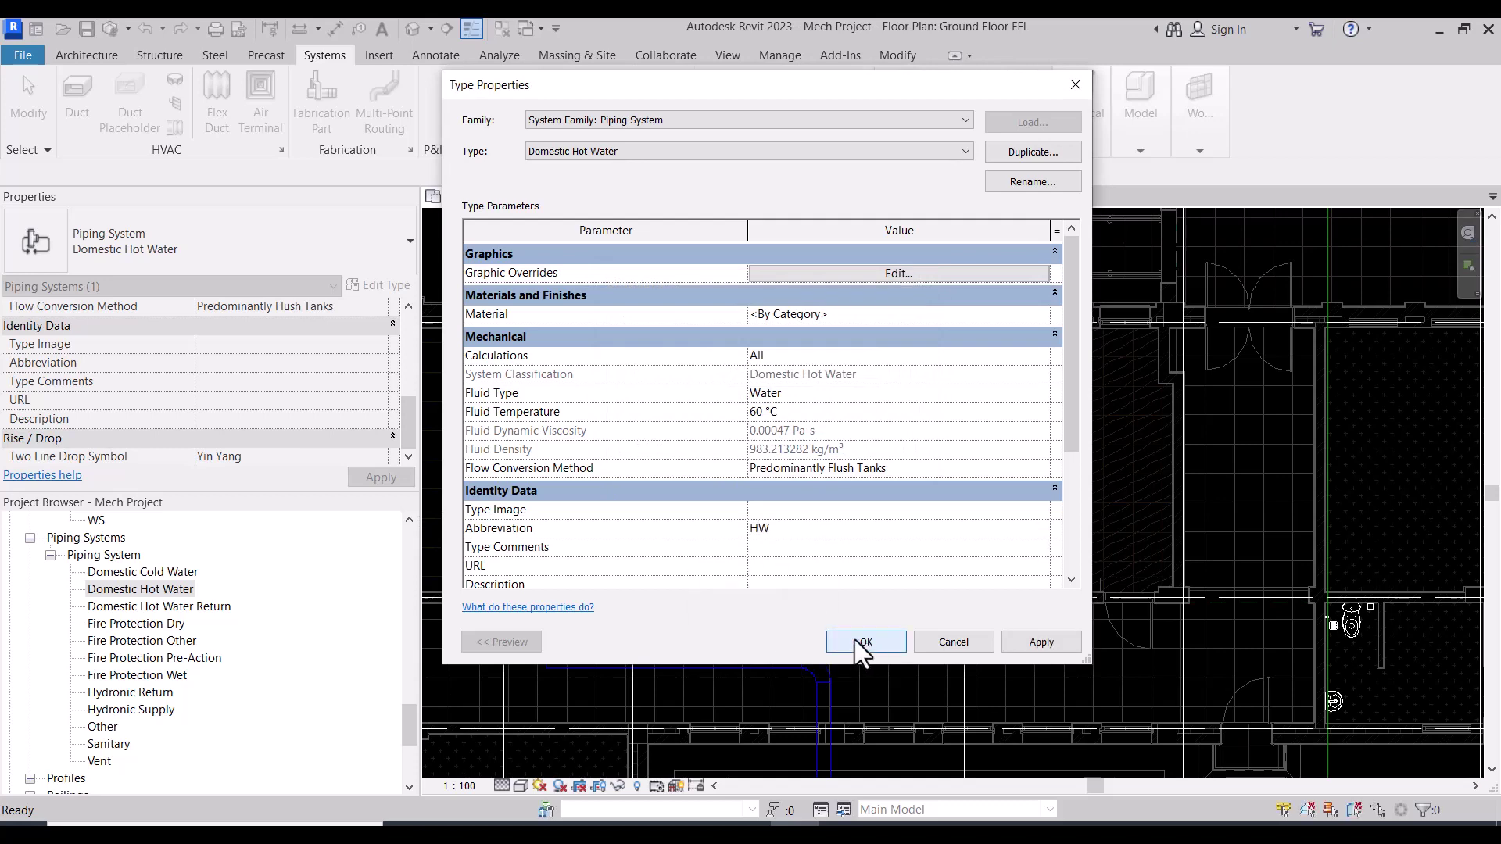
{"action": "left_click", "coordinate": [866, 642]}
Step: Set the Domestic Cold Water abbreviation to CW
{"action": "double_click", "coordinate": [146, 571]}
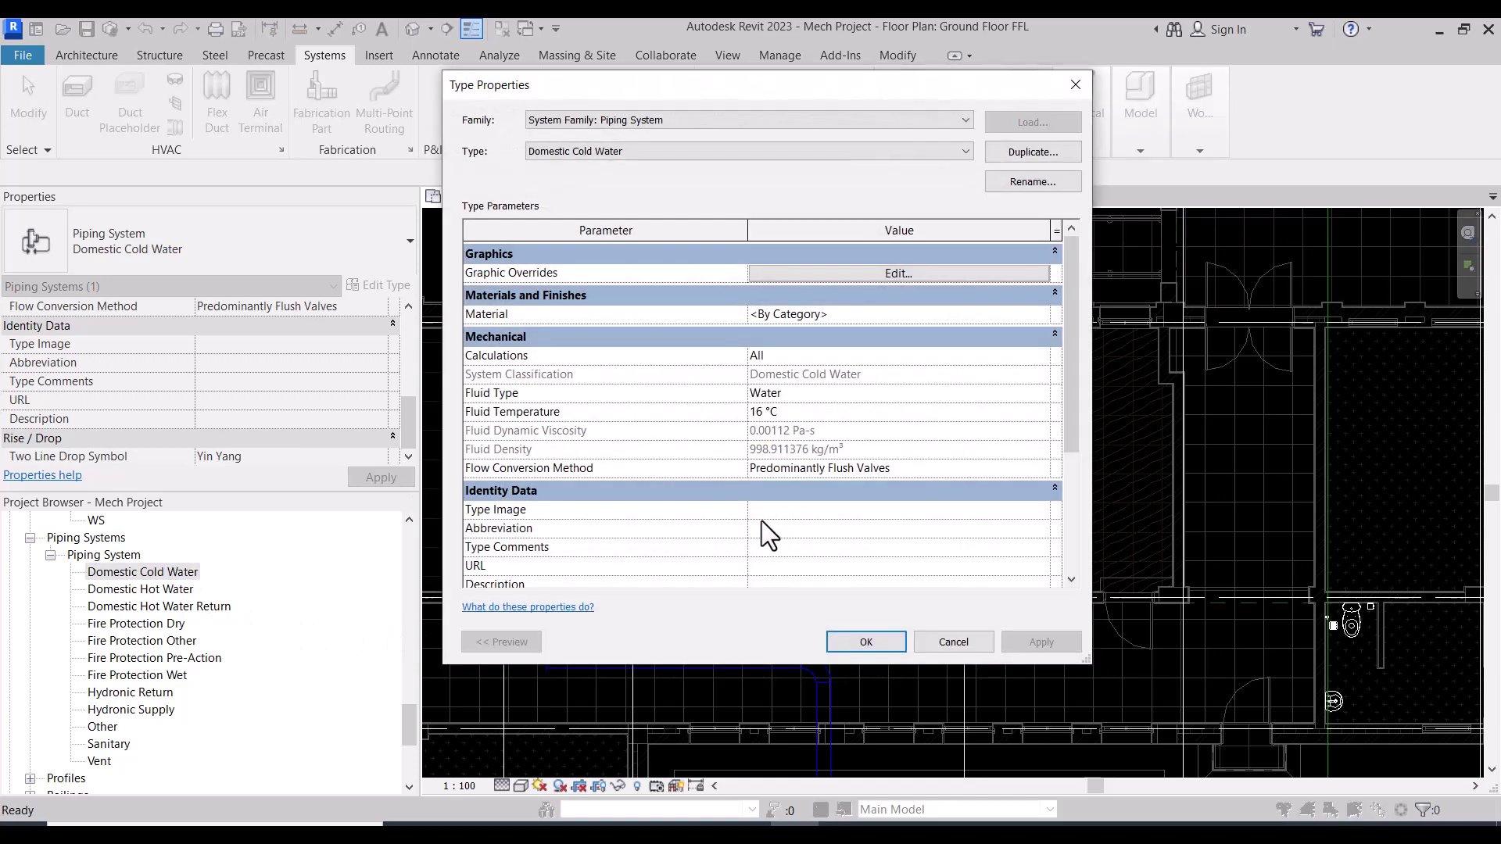
{"action": "left_click", "coordinate": [763, 530]}
{"action": "type", "text": "CW"}
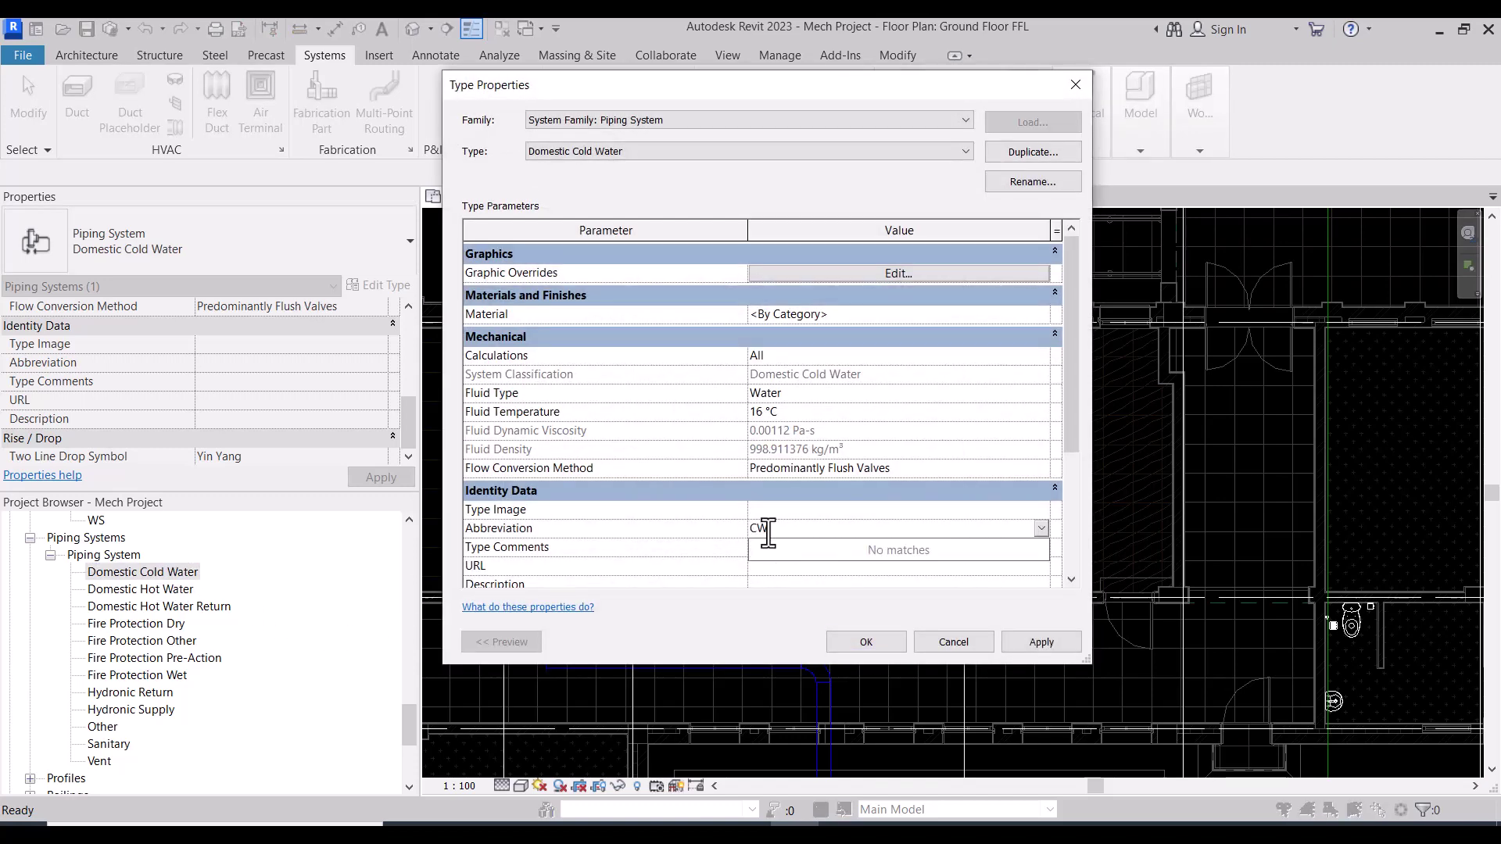
{"action": "left_click", "coordinate": [868, 643]}
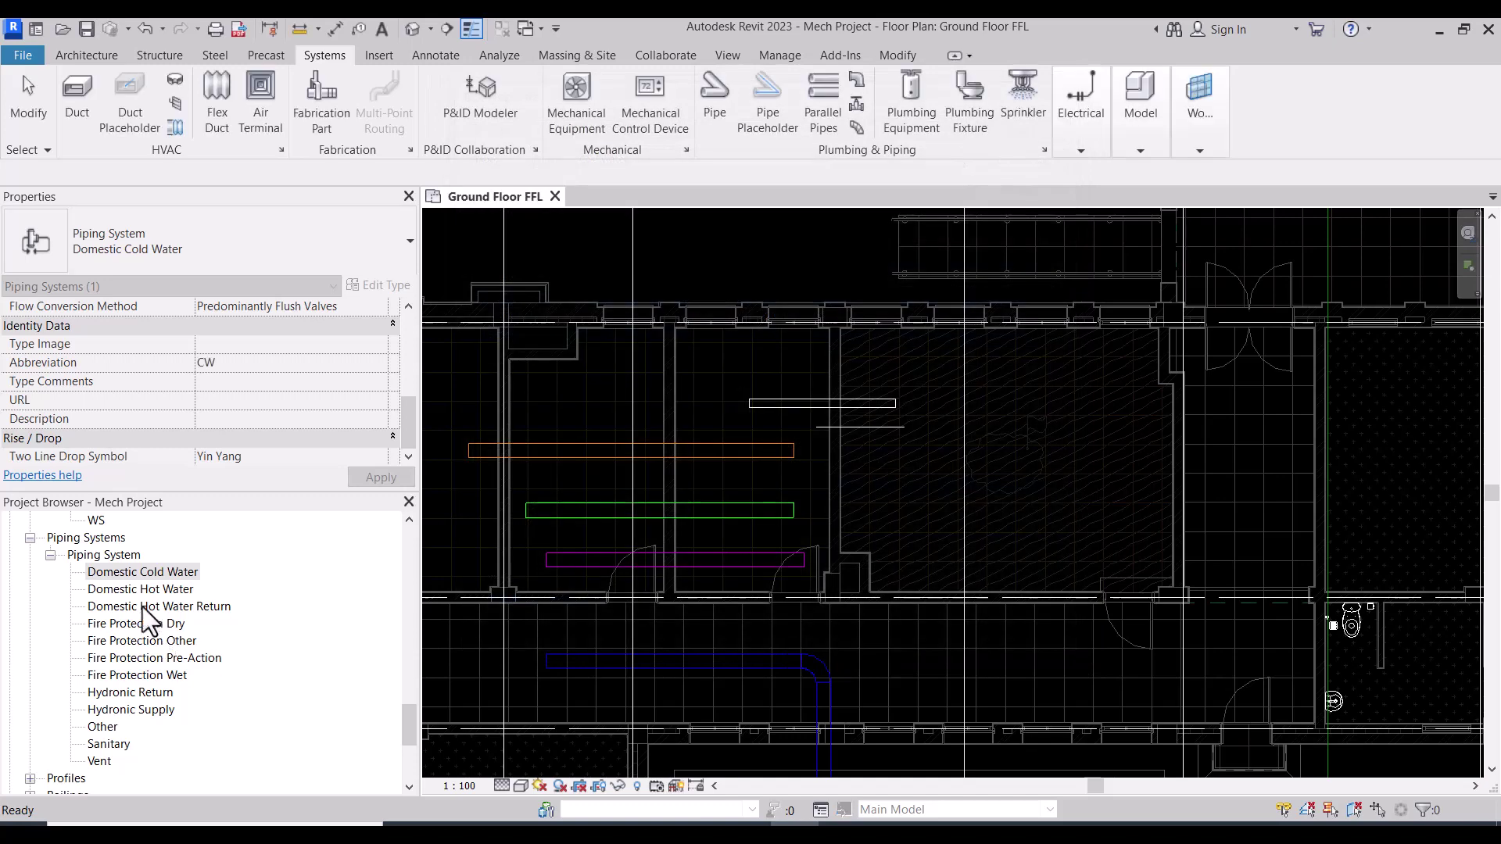
Step: Give Domestic Hot Water Return yellow lines and the abbreviation HWR
{"action": "left_click", "coordinate": [145, 606]}
{"action": "left_click", "coordinate": [879, 277]}
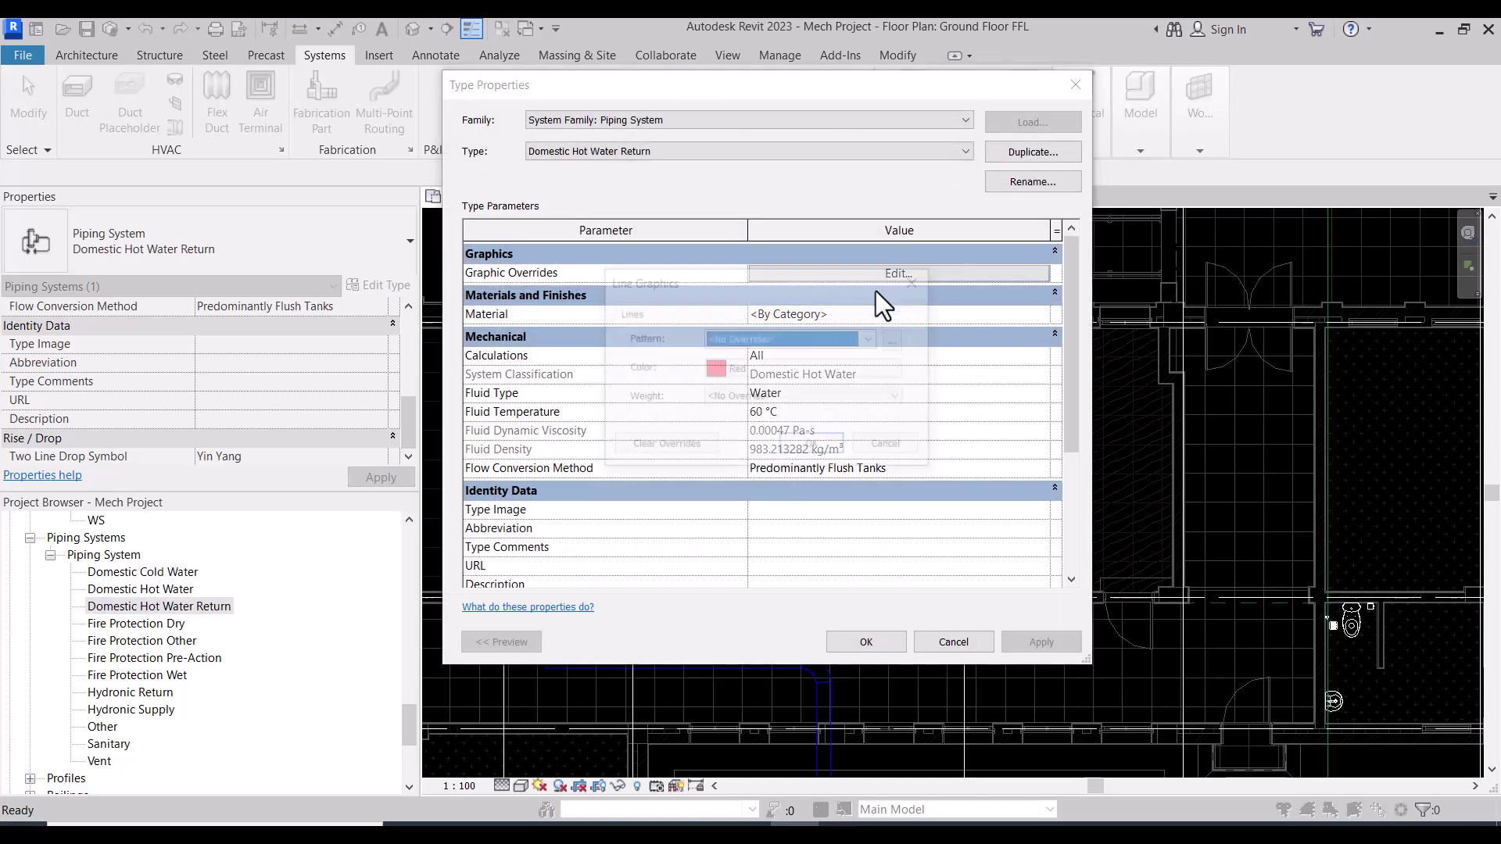
{"action": "left_click", "coordinate": [719, 369]}
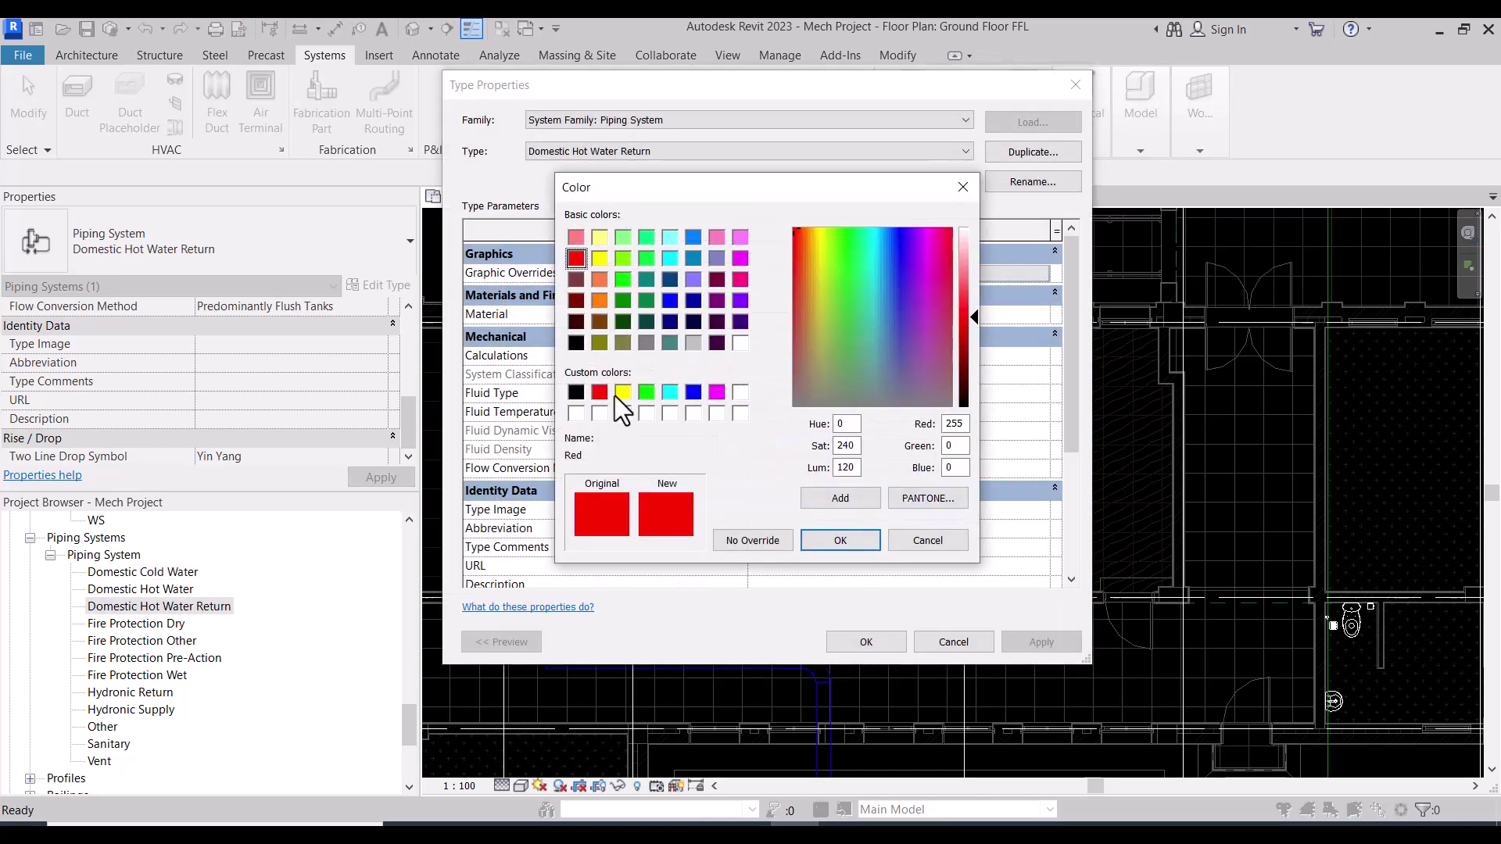
{"action": "left_click", "coordinate": [623, 392]}
{"action": "left_click", "coordinate": [819, 540]}
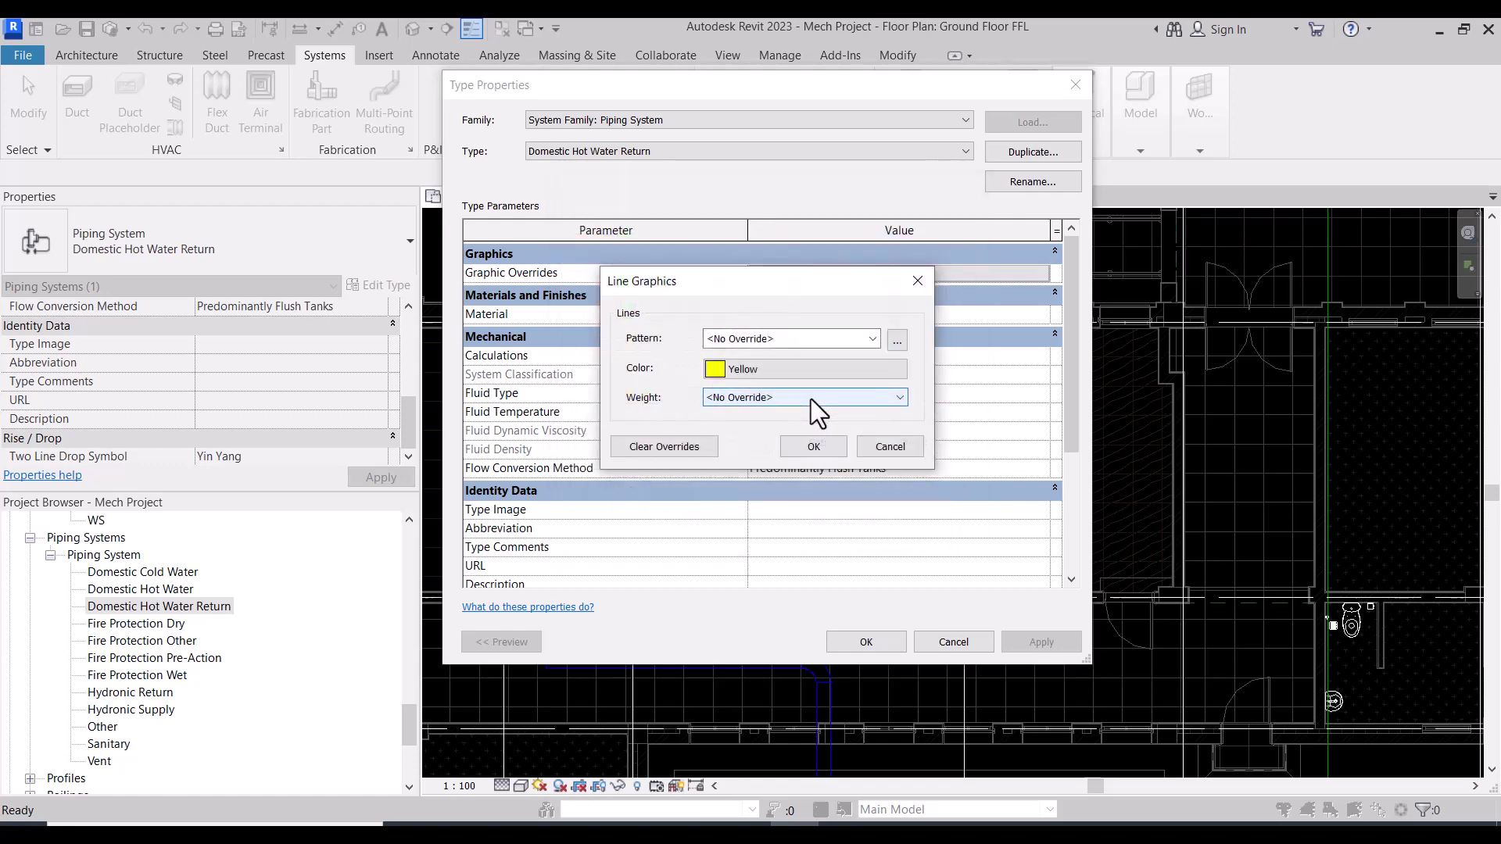
{"action": "left_click", "coordinate": [809, 449]}
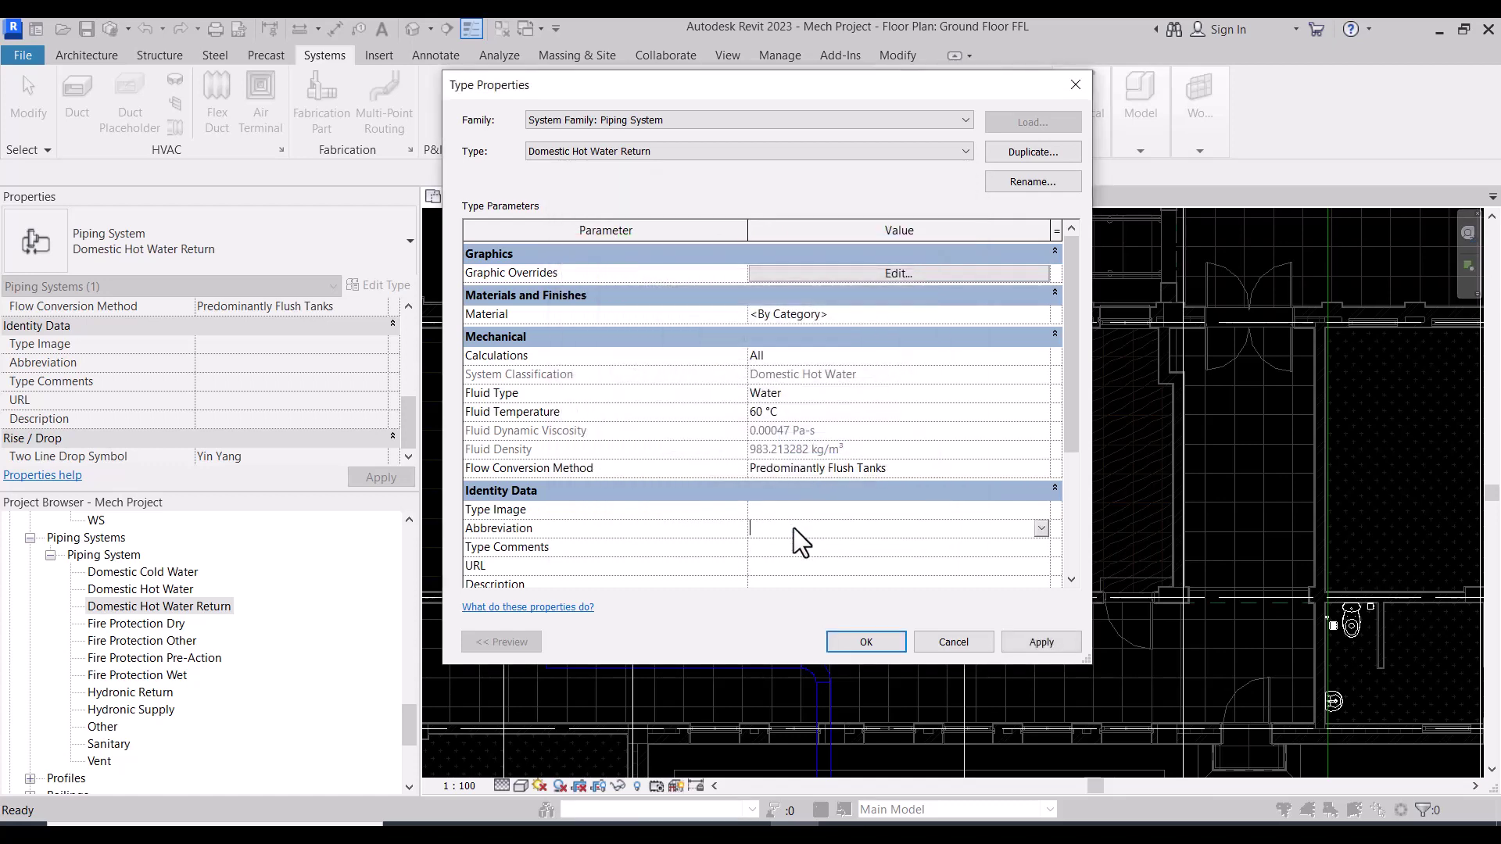
{"action": "type", "text": "HWR"}
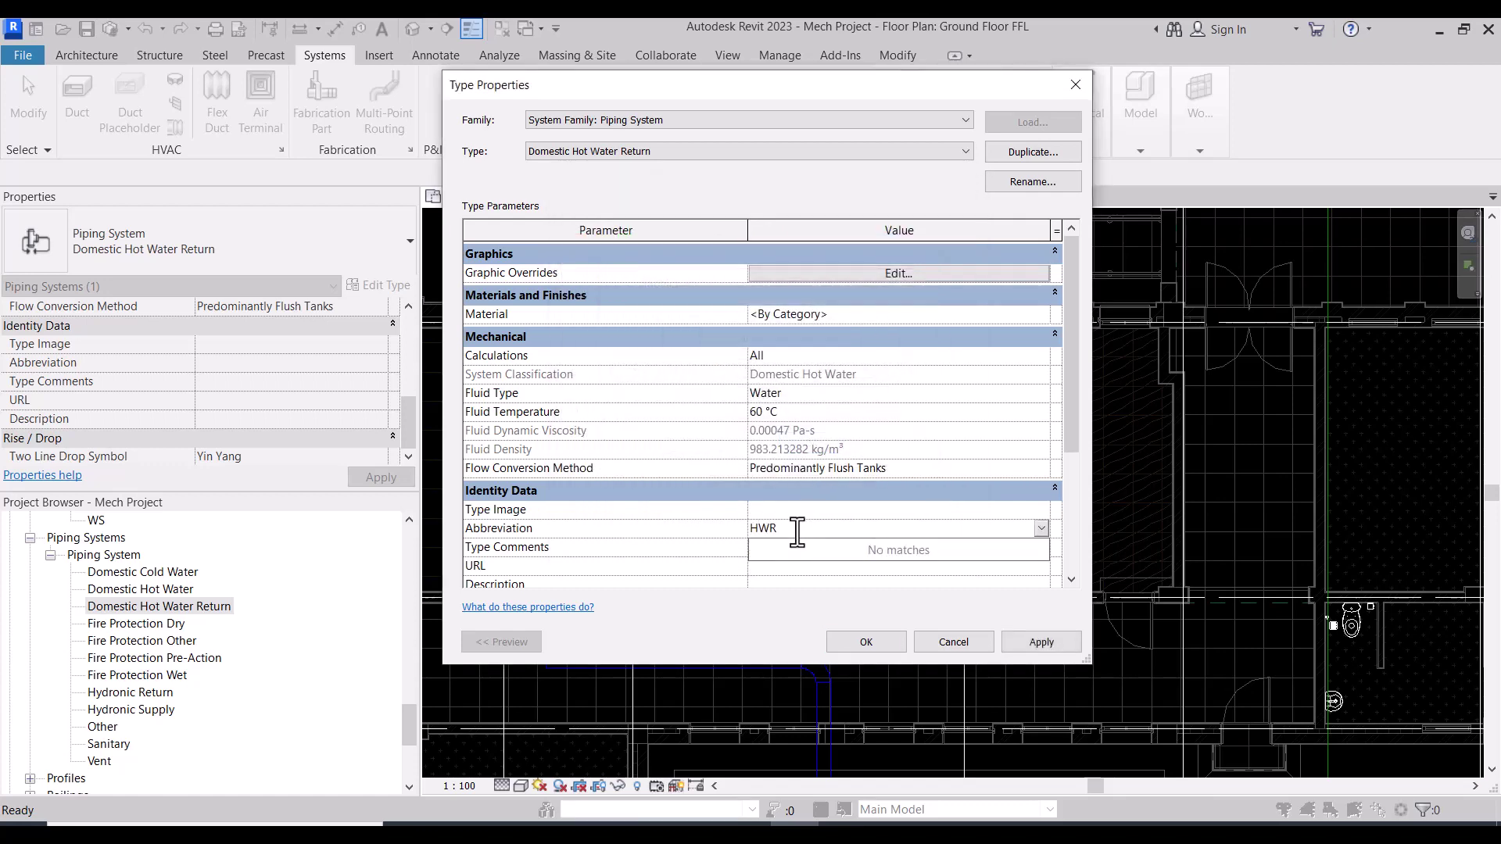
{"action": "left_click", "coordinate": [891, 638]}
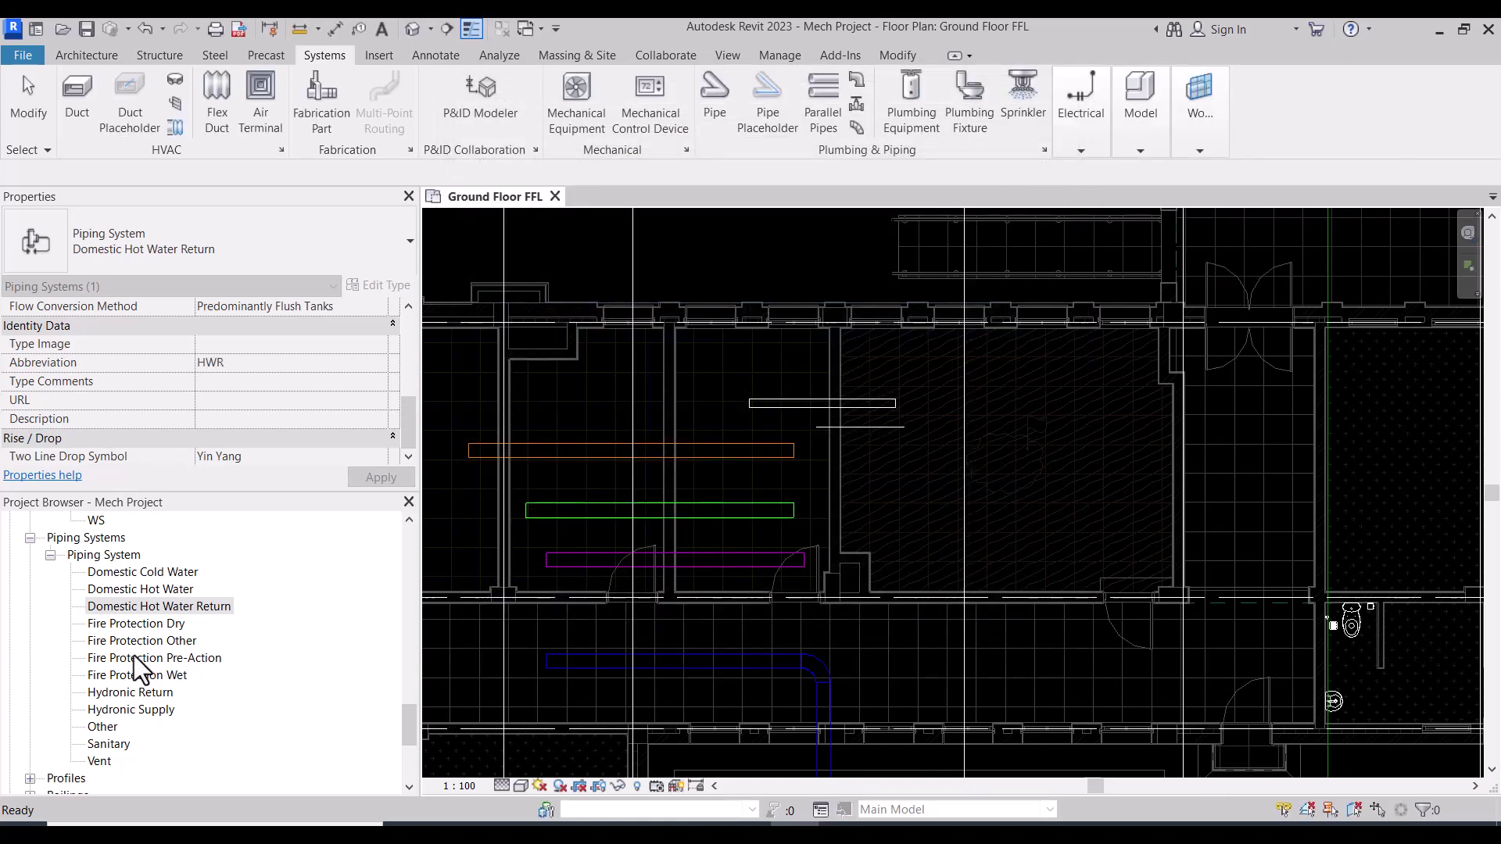
{"action": "scroll", "coordinate": [134, 655], "scroll_direction": "down", "scroll_amount": 1}
Step: Give Hydronic Return the abbreviation CHWR and orange lines
{"action": "double_click", "coordinate": [138, 650]}
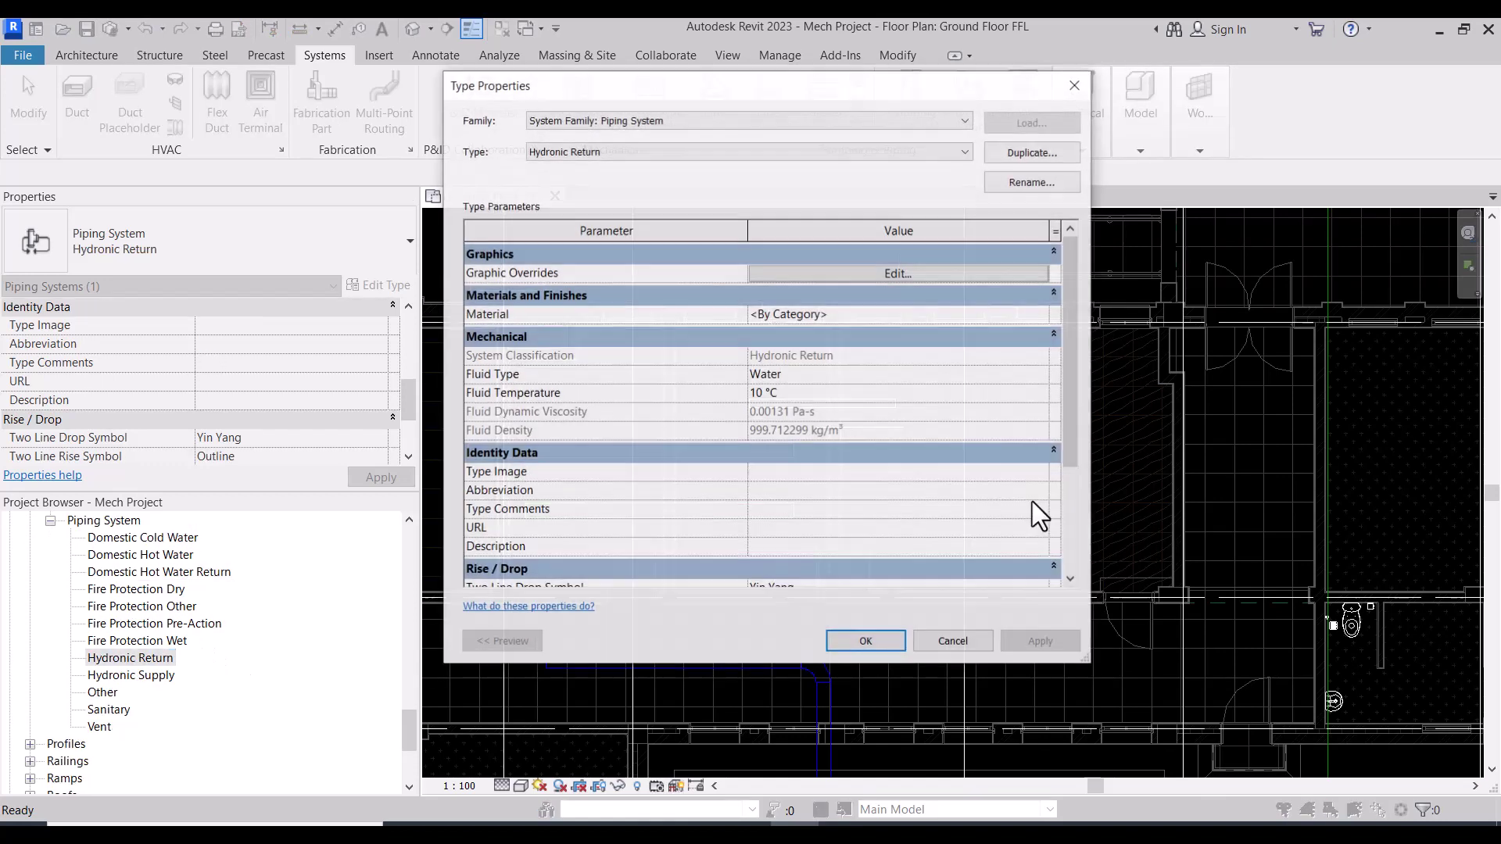
{"action": "type", "text": "CHWR"}
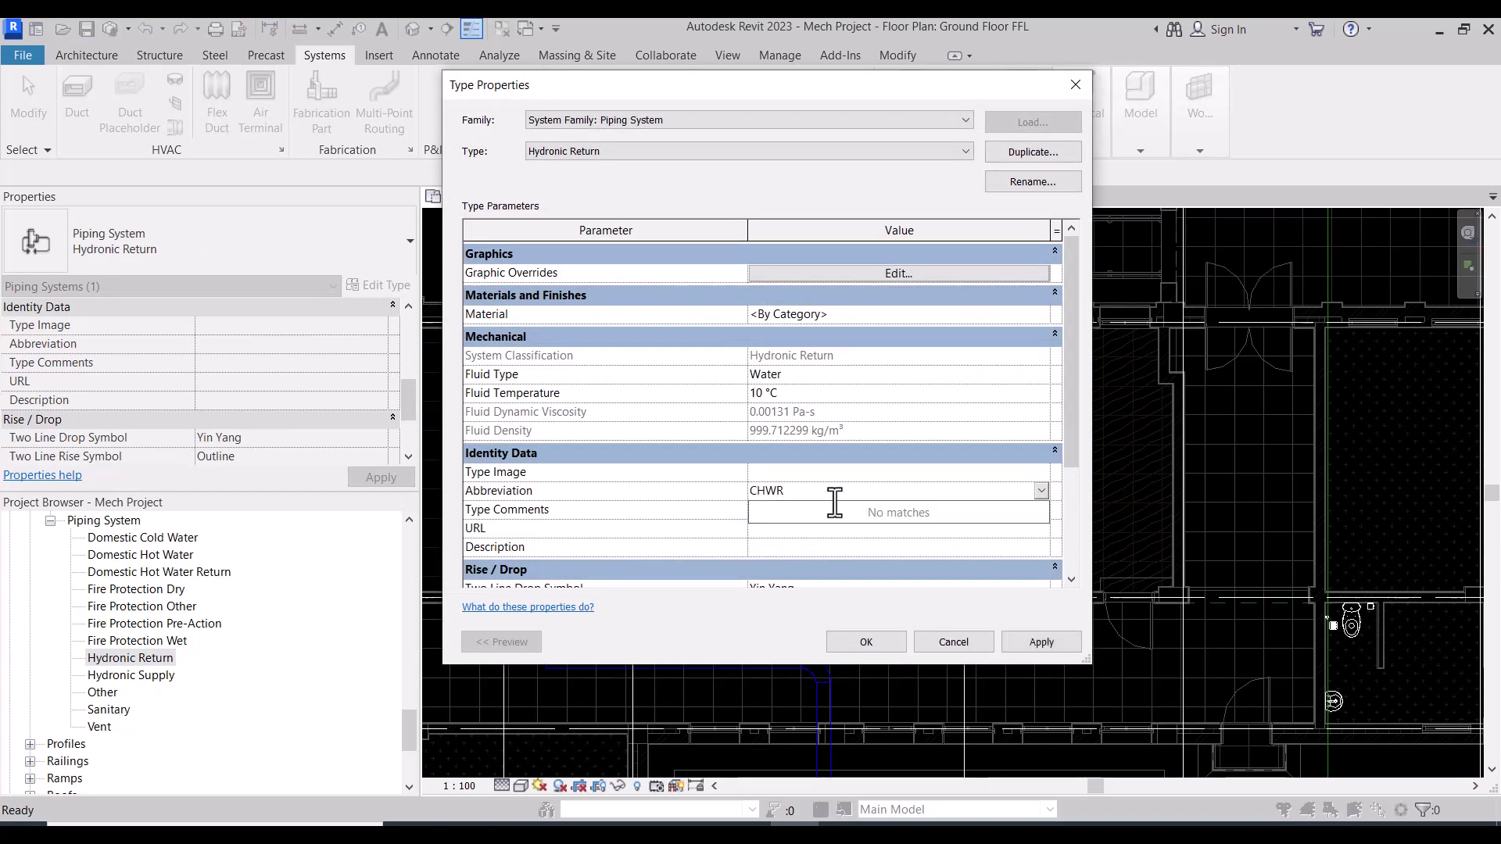
{"action": "left_click", "coordinate": [804, 497]}
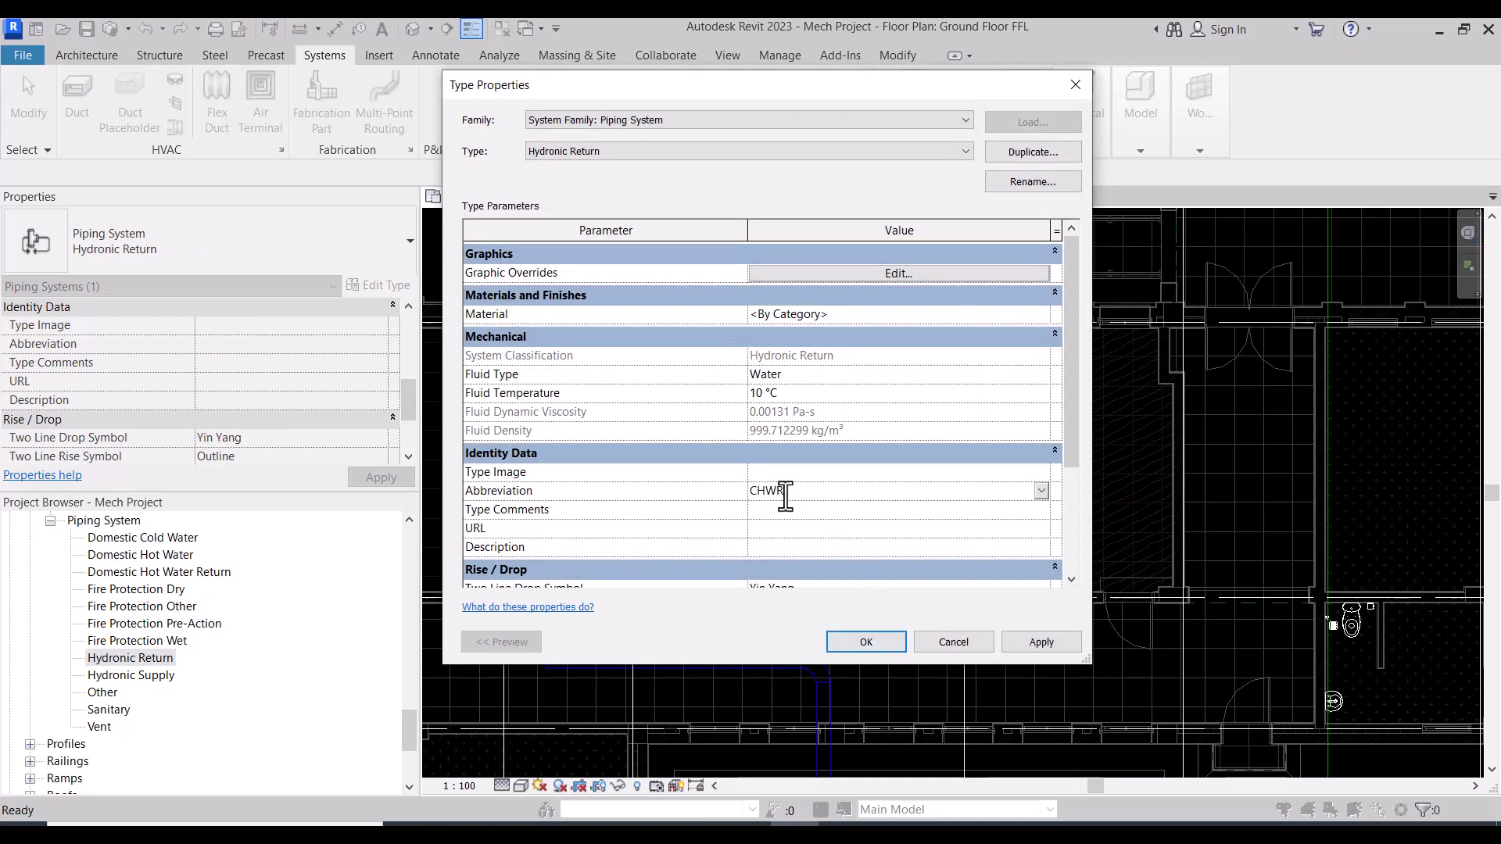
{"action": "left_click_drag", "start_coordinate": [785, 495], "coordinate": [720, 495]}
{"action": "left_click", "coordinate": [898, 274]}
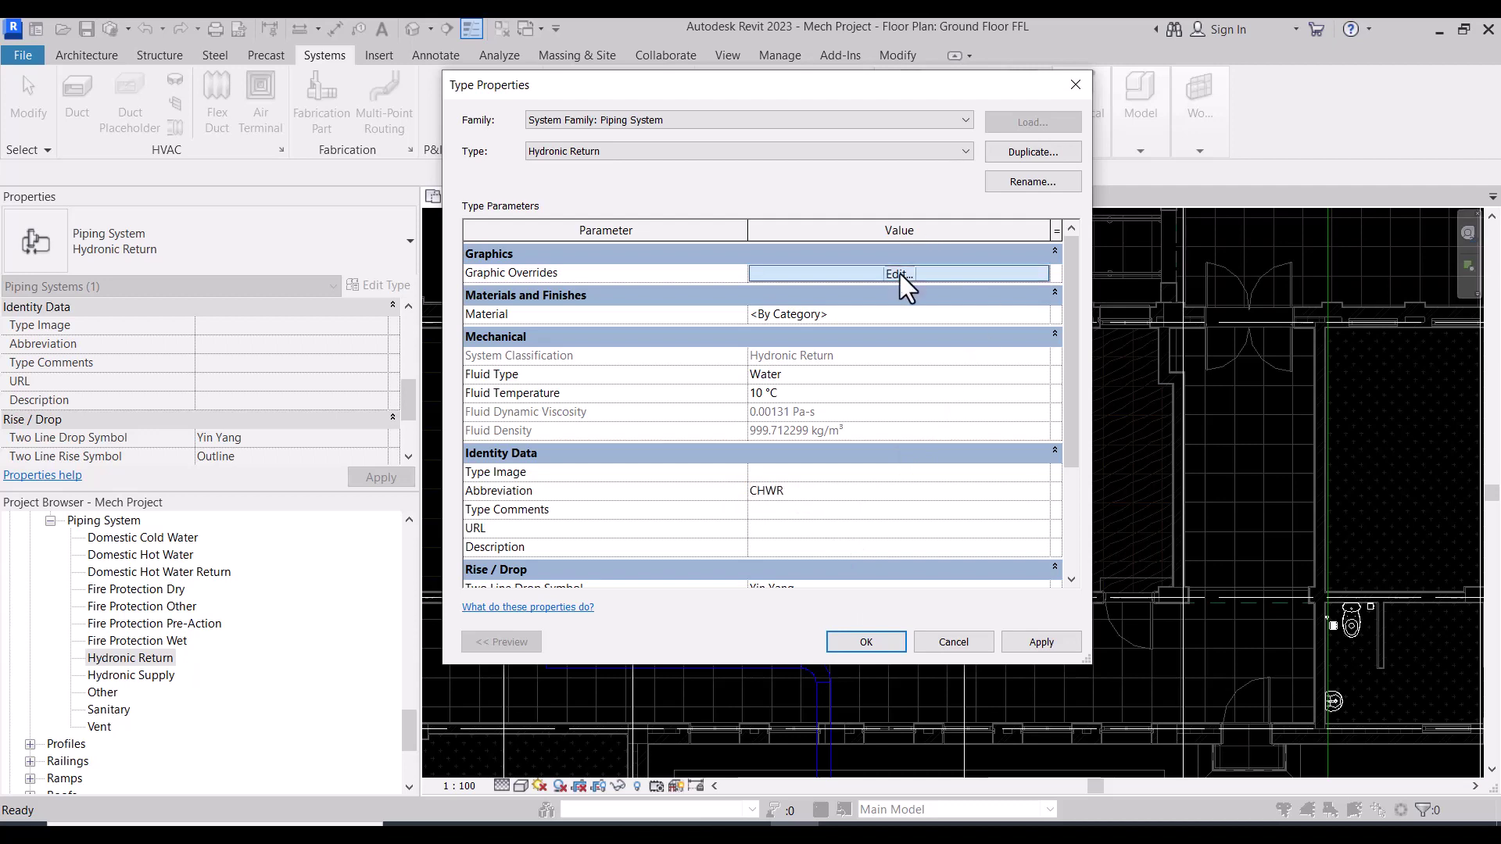
{"action": "left_click", "coordinate": [715, 368]}
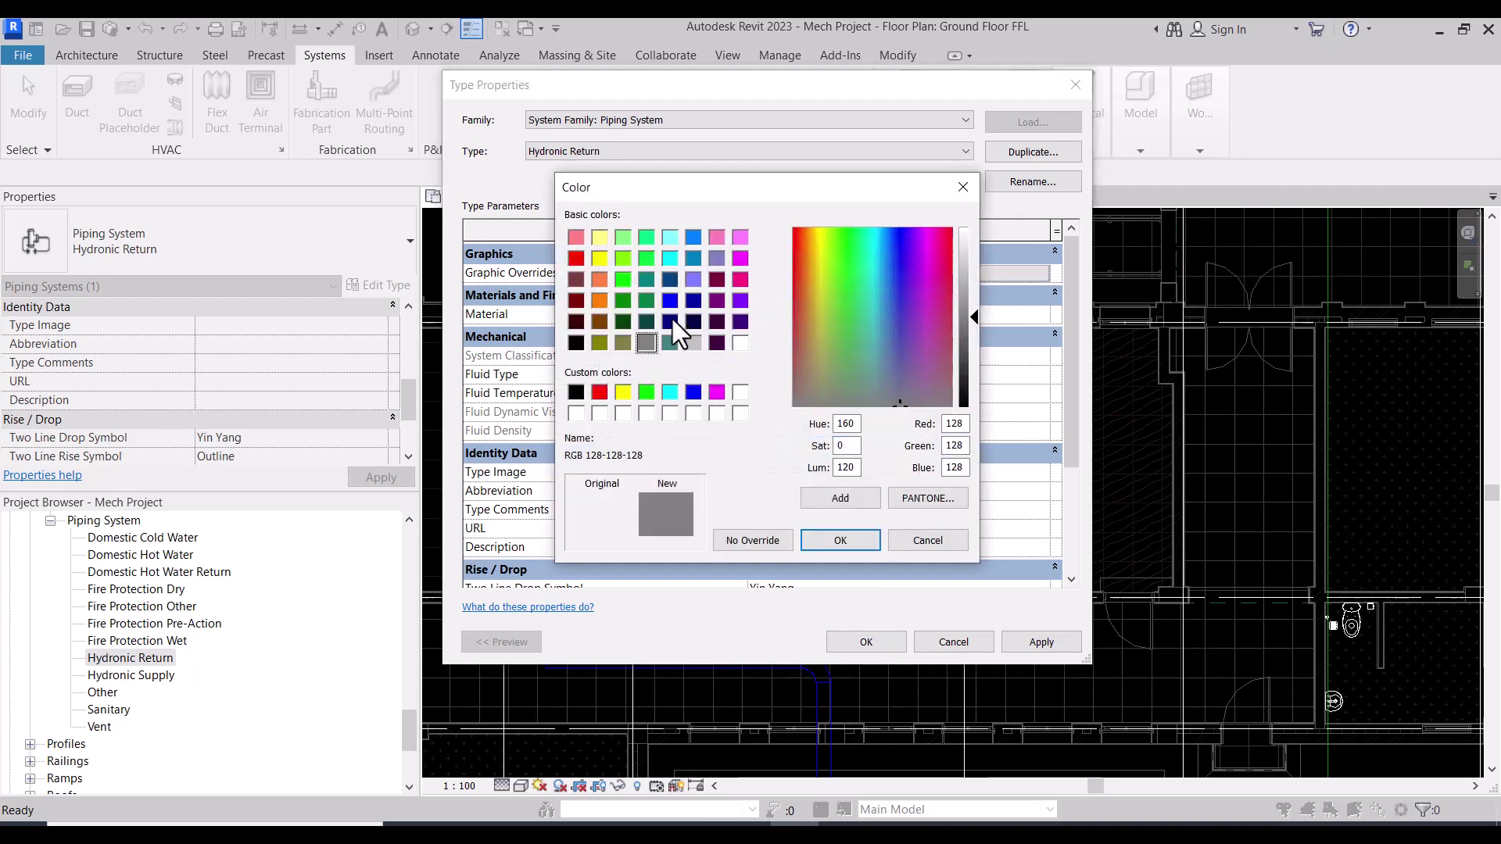
{"action": "left_click", "coordinate": [599, 279]}
{"action": "left_click", "coordinate": [840, 540]}
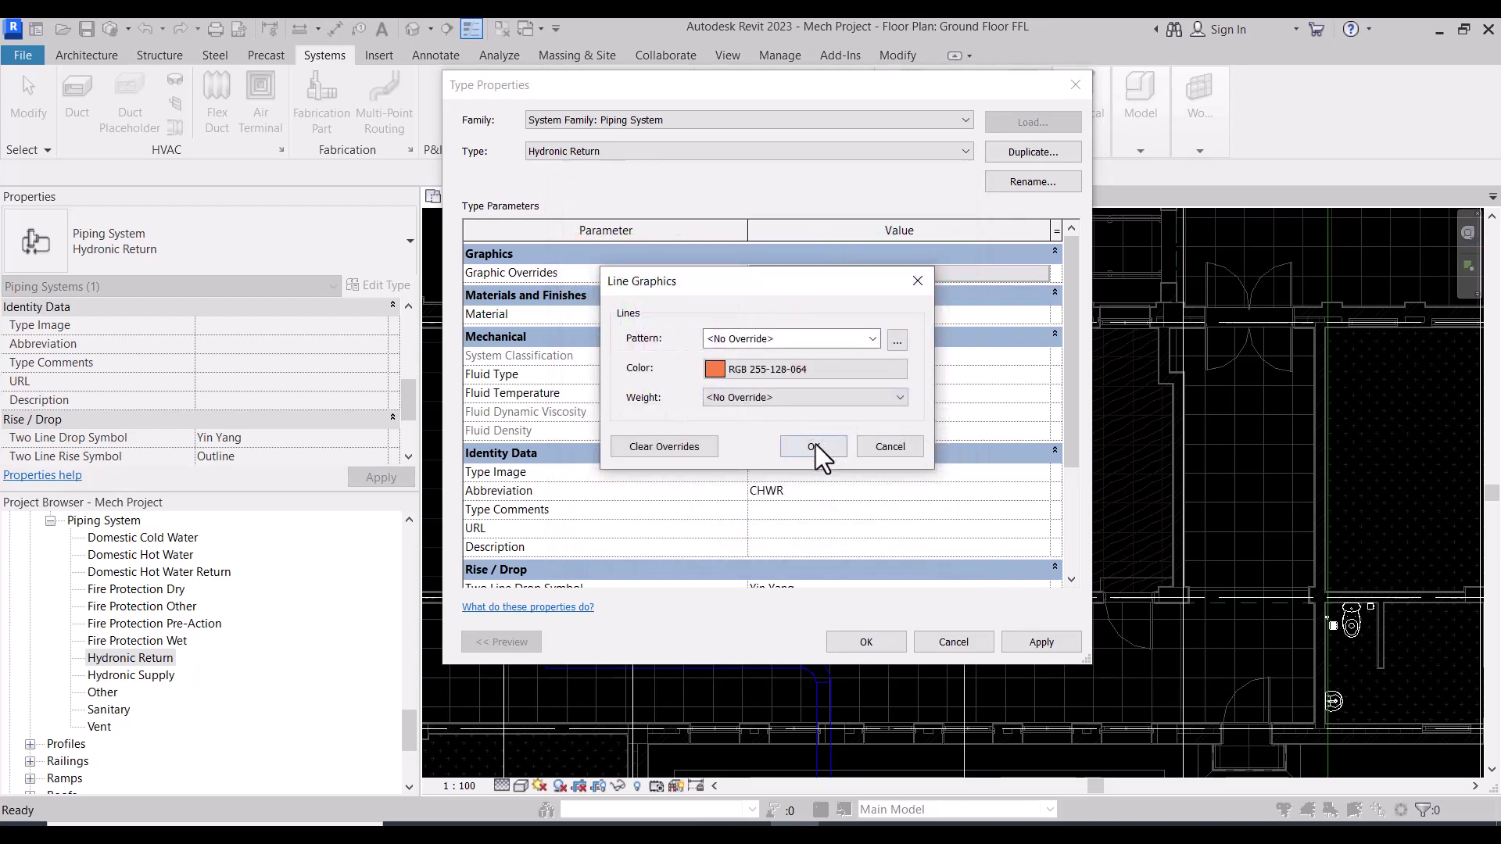
{"action": "left_click", "coordinate": [815, 446]}
{"action": "left_click", "coordinate": [866, 641]}
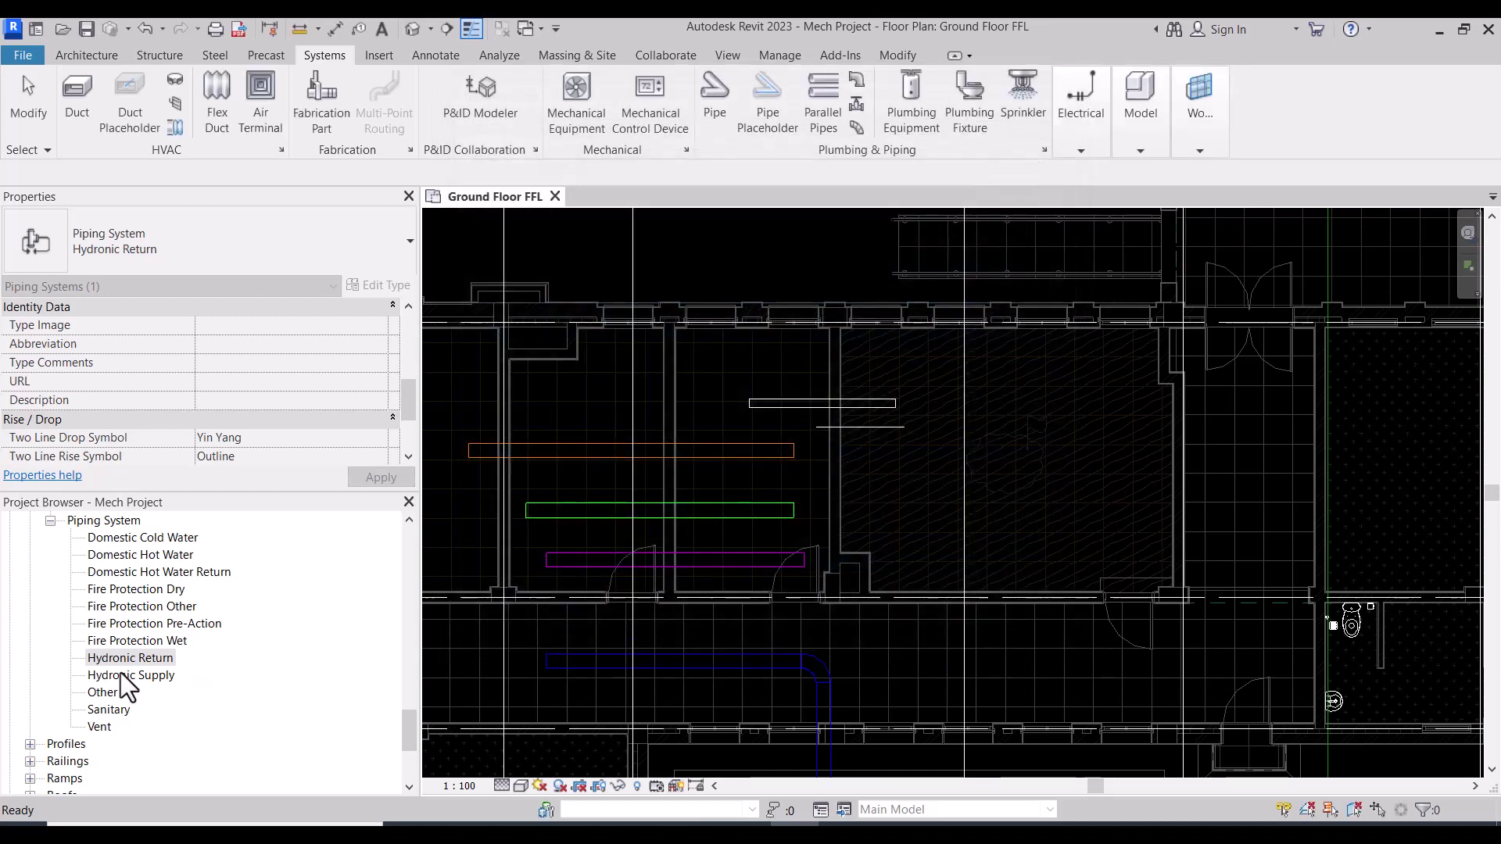
Step: Give Hydronic Supply the abbreviation CHWS and blue lines
{"action": "double_click", "coordinate": [121, 673]}
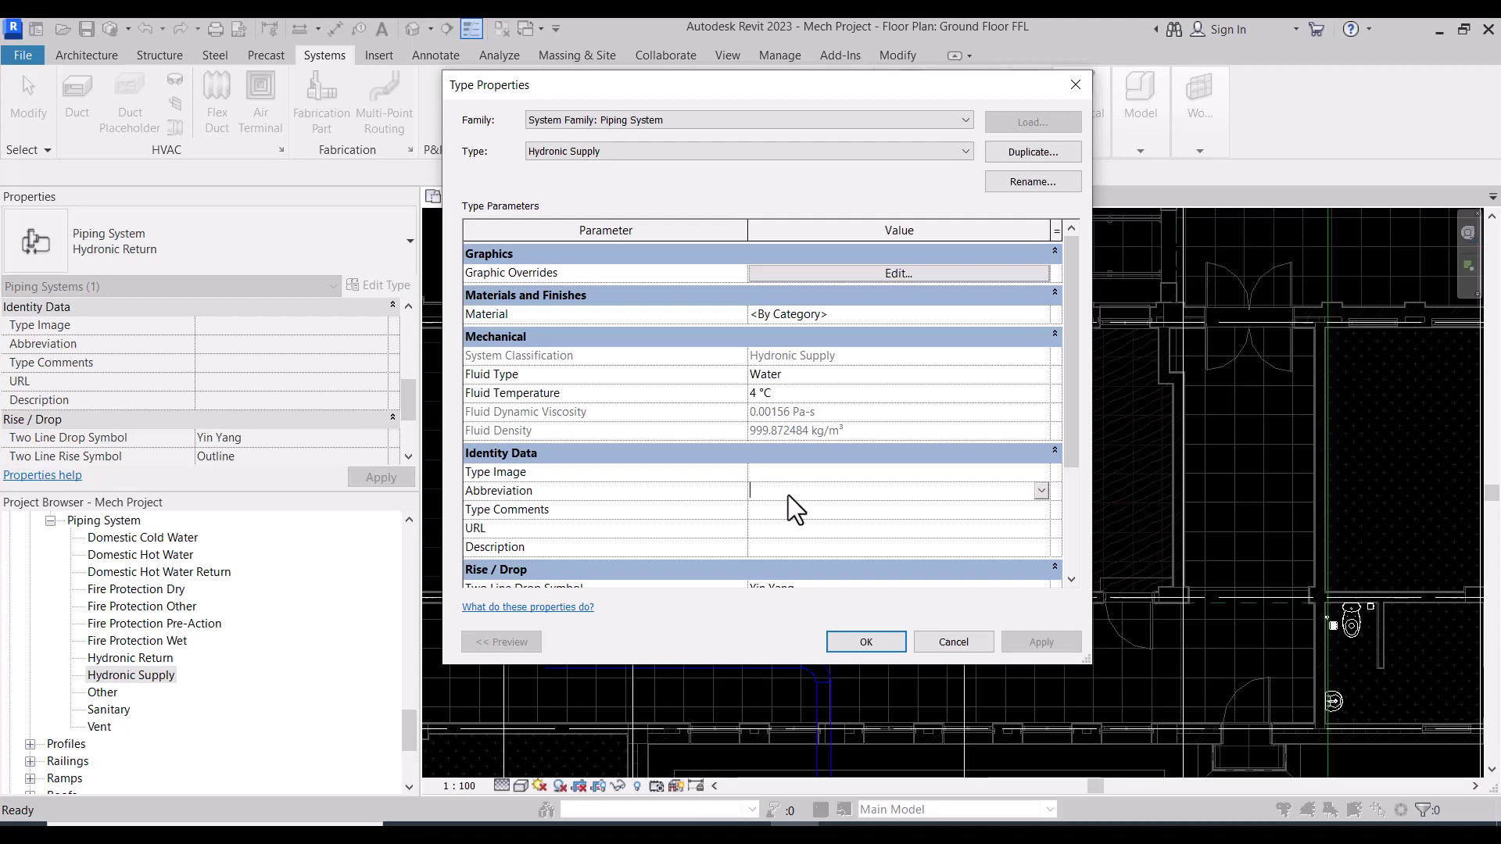
{"action": "type", "text": "CHW"}
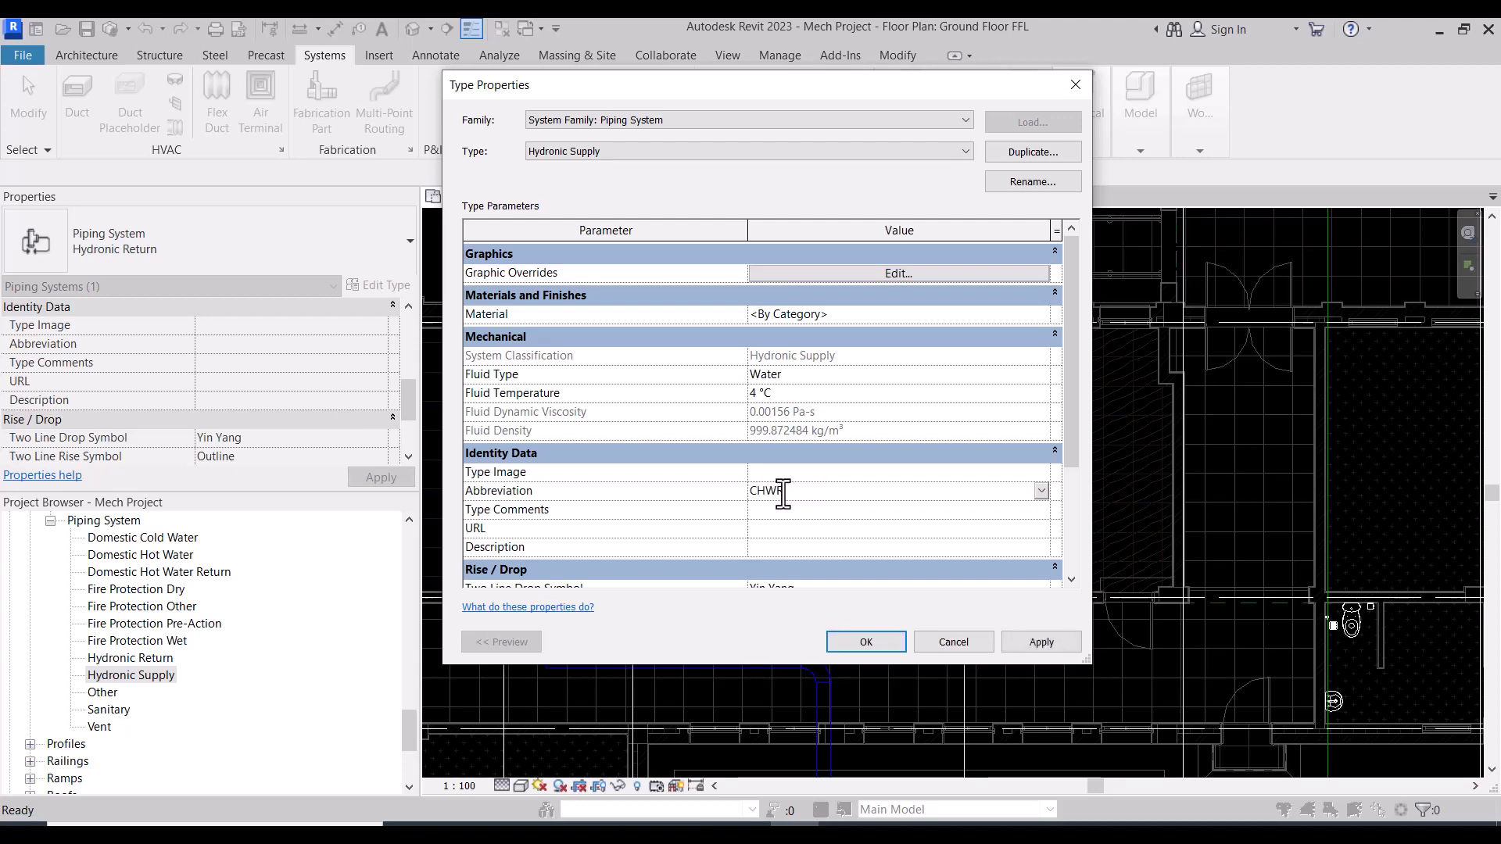
{"action": "type", "text": "S"}
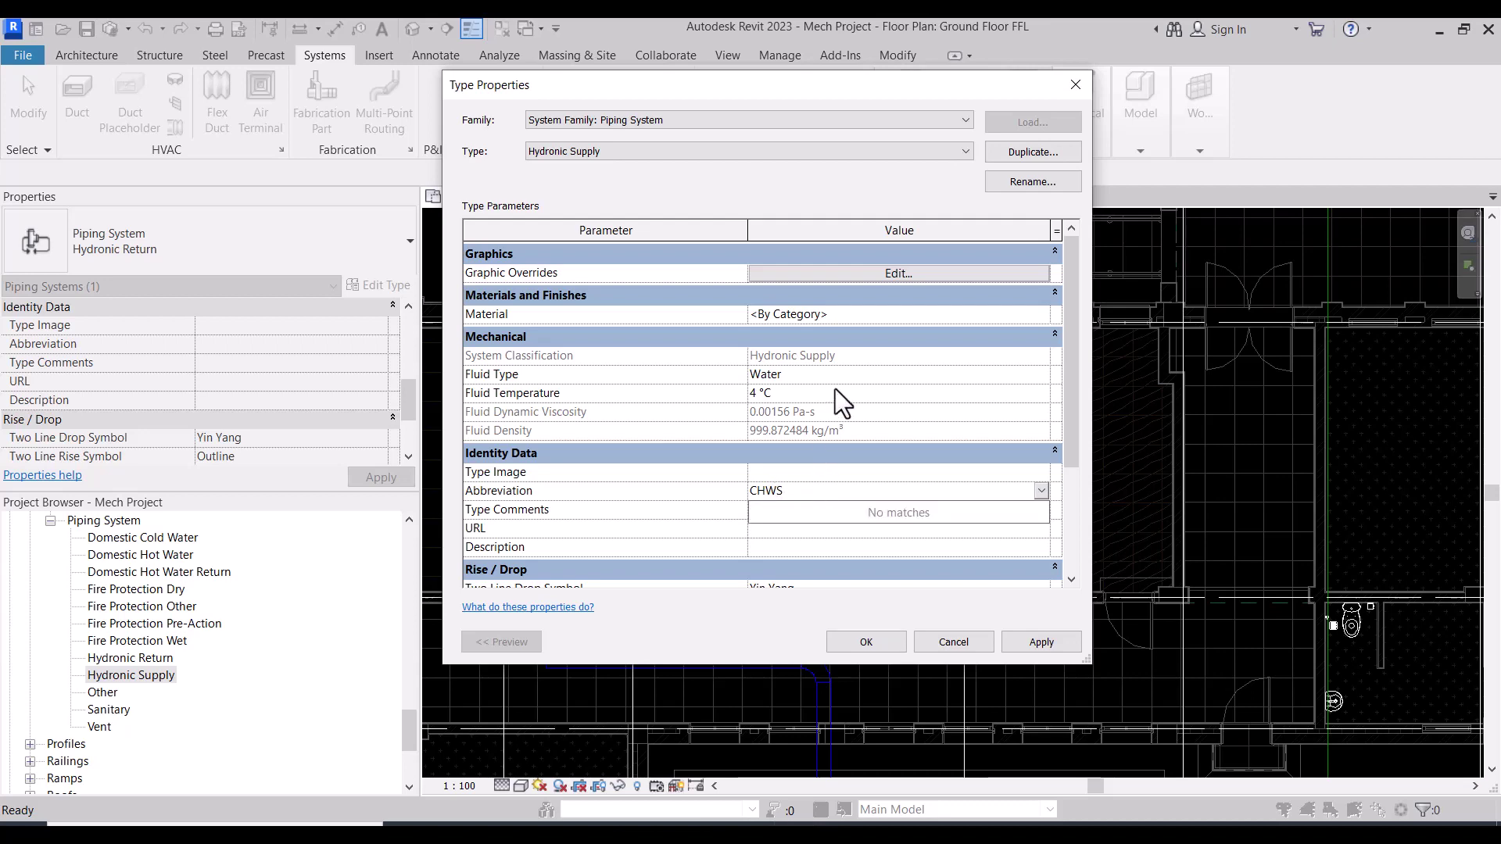
{"action": "left_click", "coordinate": [880, 274]}
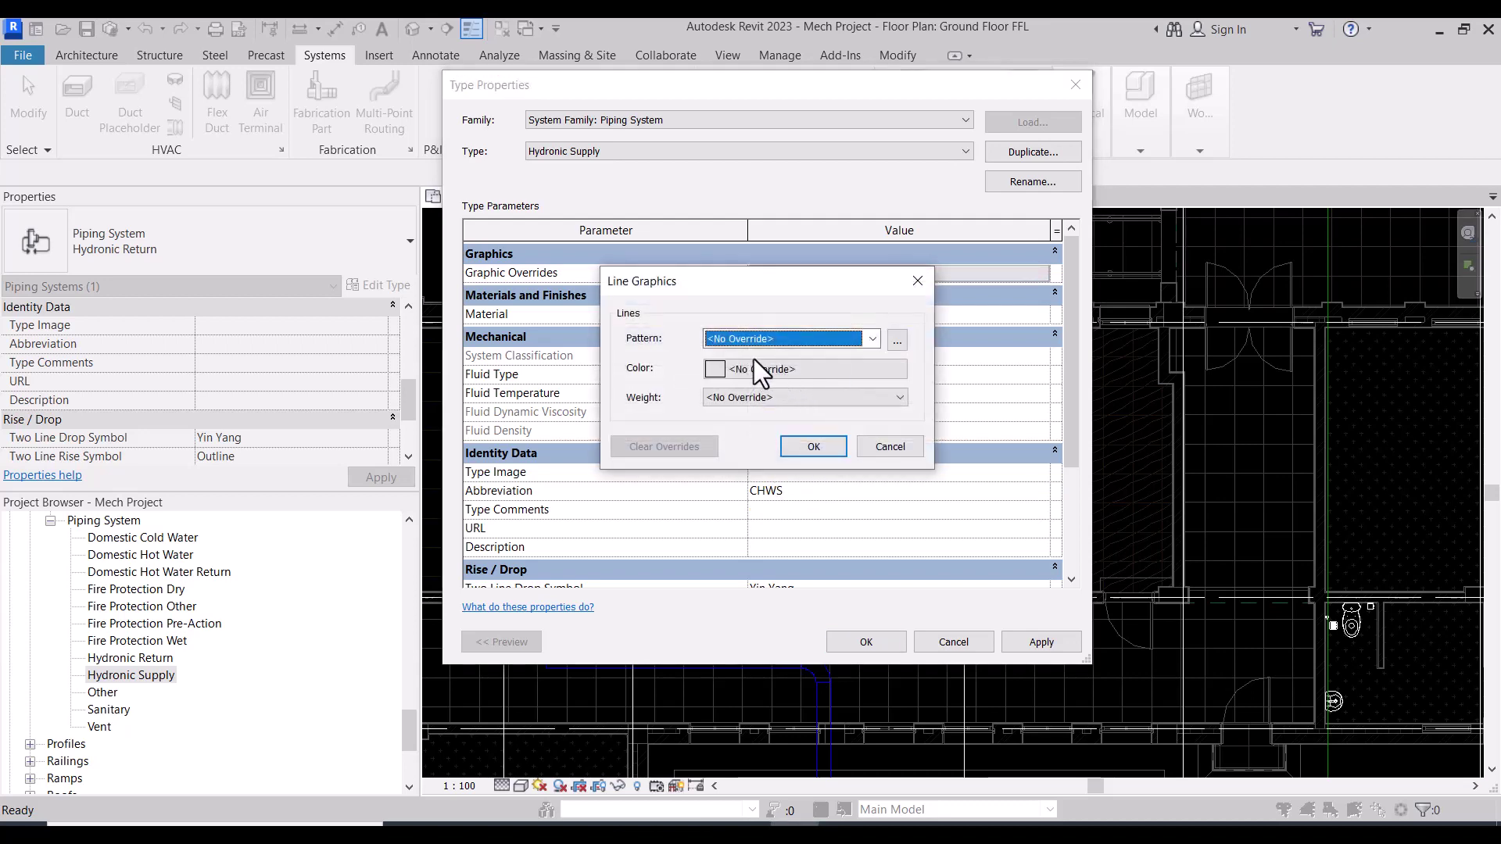
{"action": "left_click", "coordinate": [718, 371]}
{"action": "left_click", "coordinate": [669, 301]}
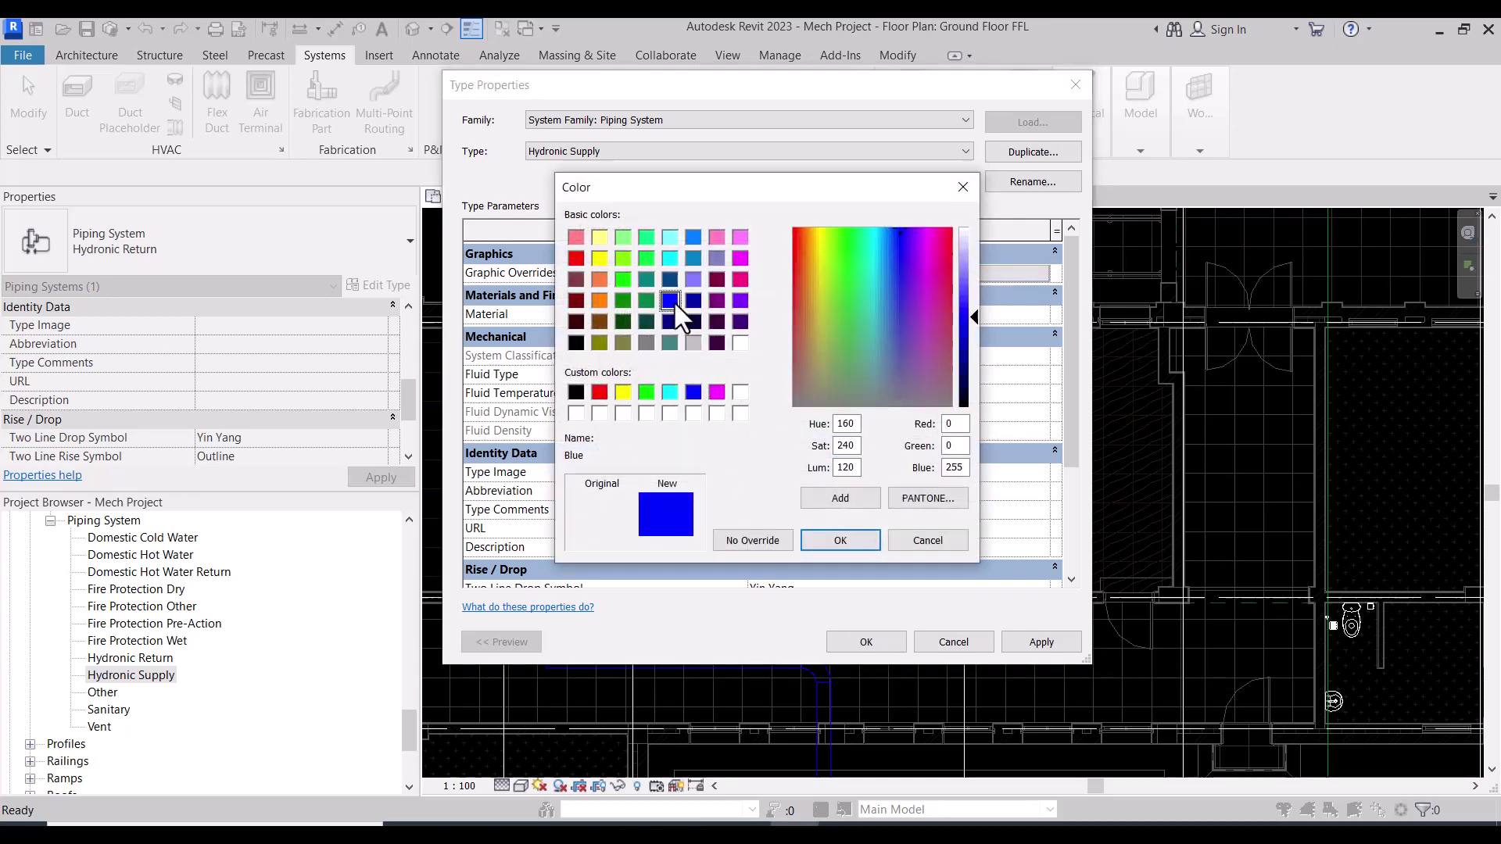
{"action": "left_click", "coordinate": [834, 541]}
{"action": "left_click", "coordinate": [827, 449]}
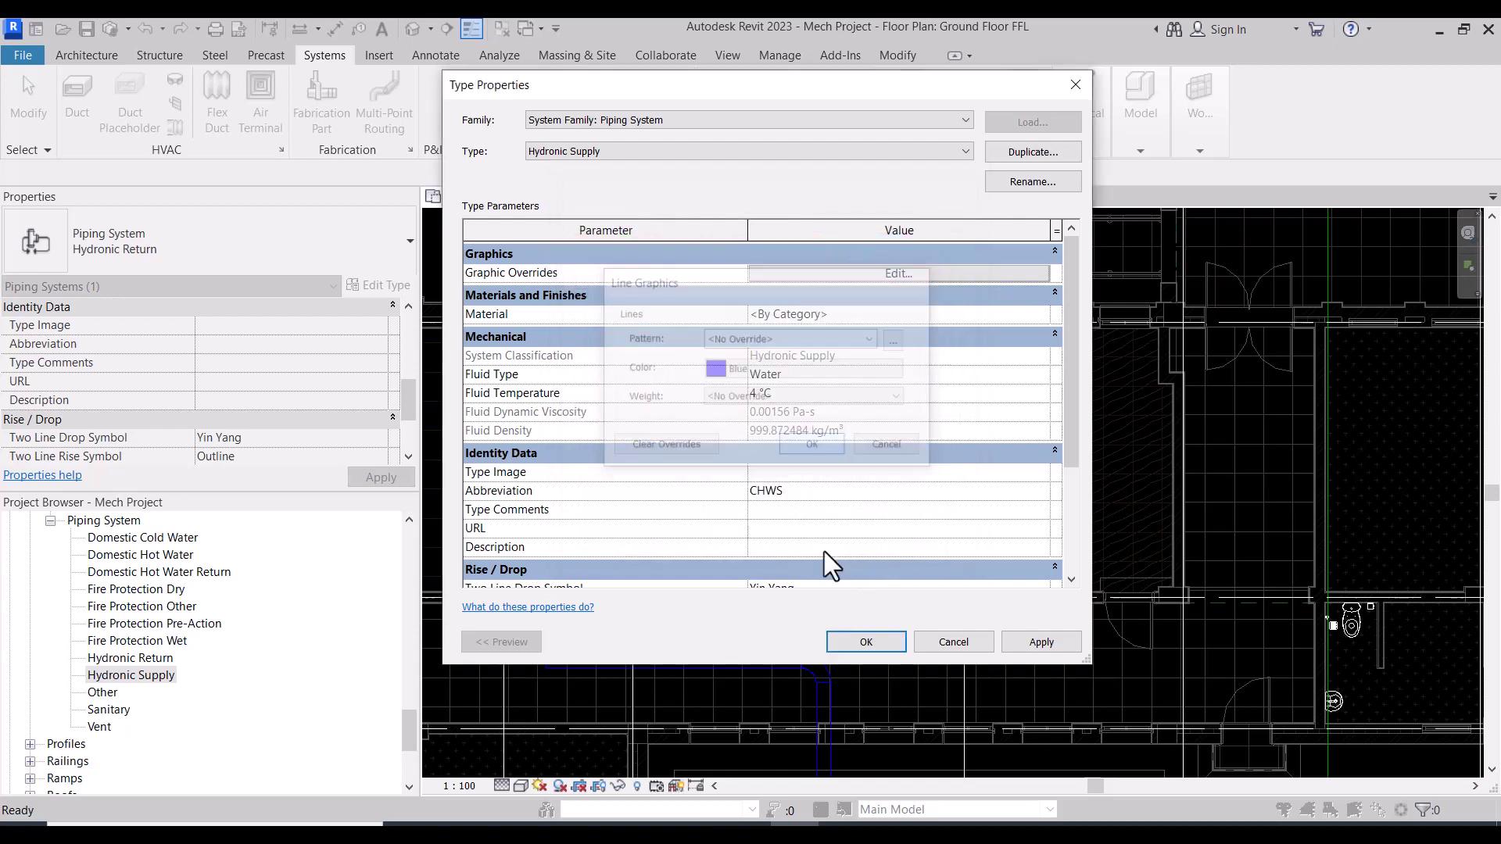
{"action": "left_click", "coordinate": [866, 641]}
{"action": "scroll", "coordinate": [162, 649], "scroll_direction": "down", "scroll_amount": 2}
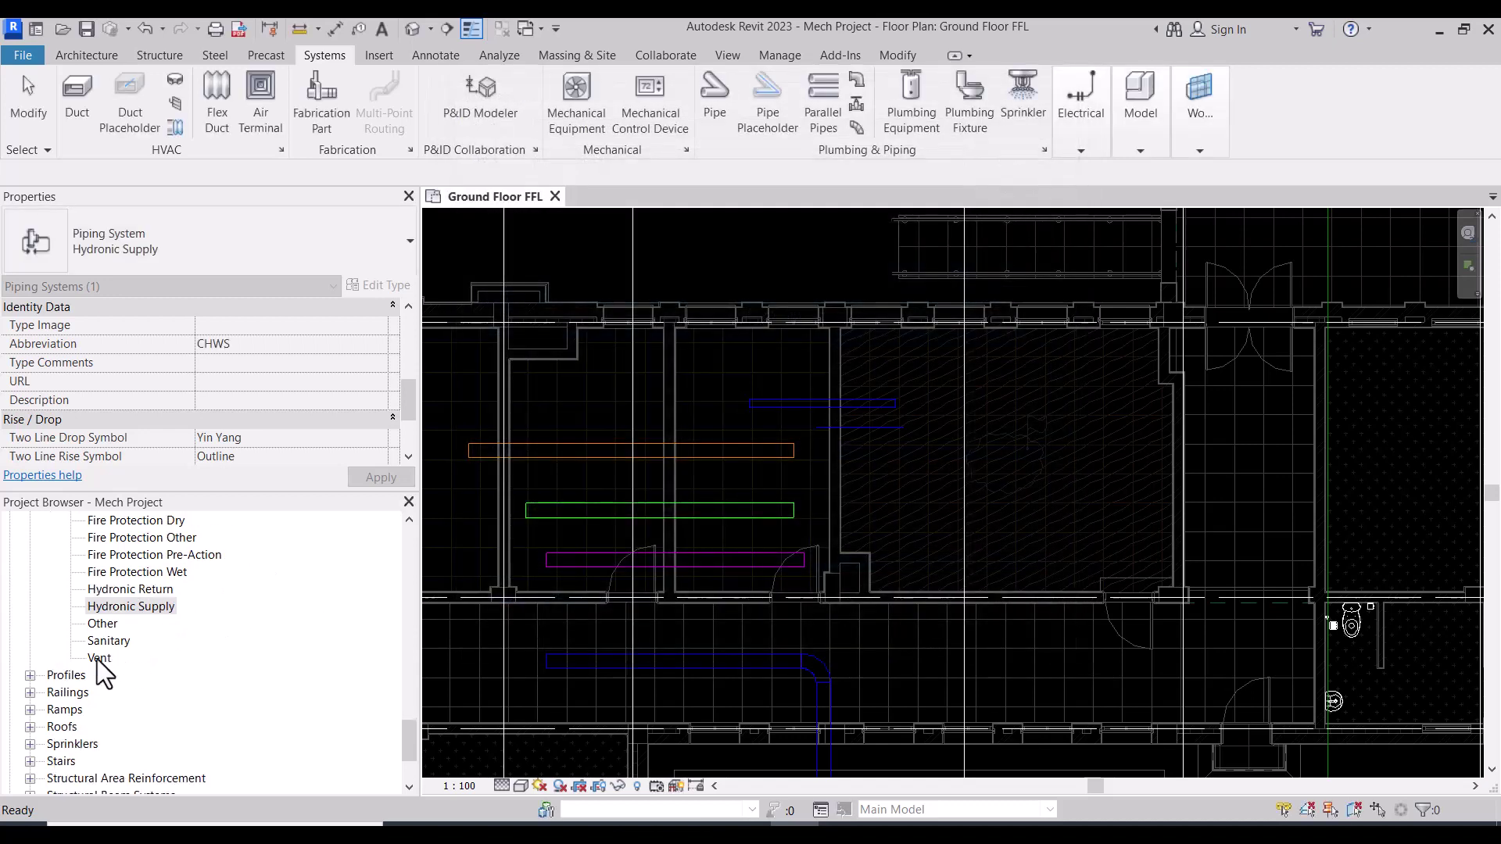
Step: Set Vent's abbreviation to VP and its line colour to cyan
{"action": "double_click", "coordinate": [97, 659]}
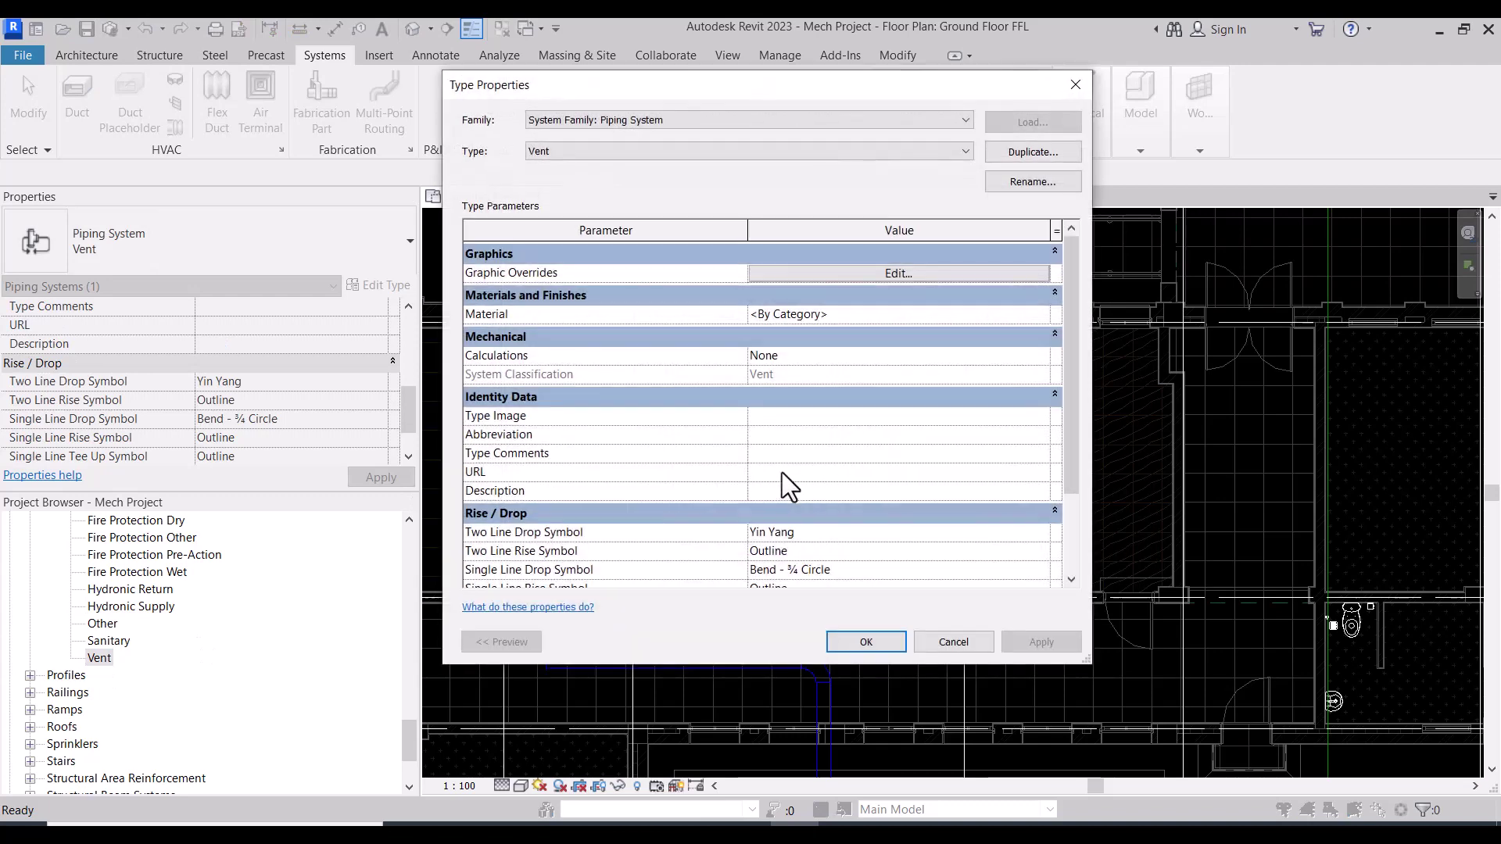
{"action": "left_click", "coordinate": [779, 432]}
{"action": "type", "text": "VP"}
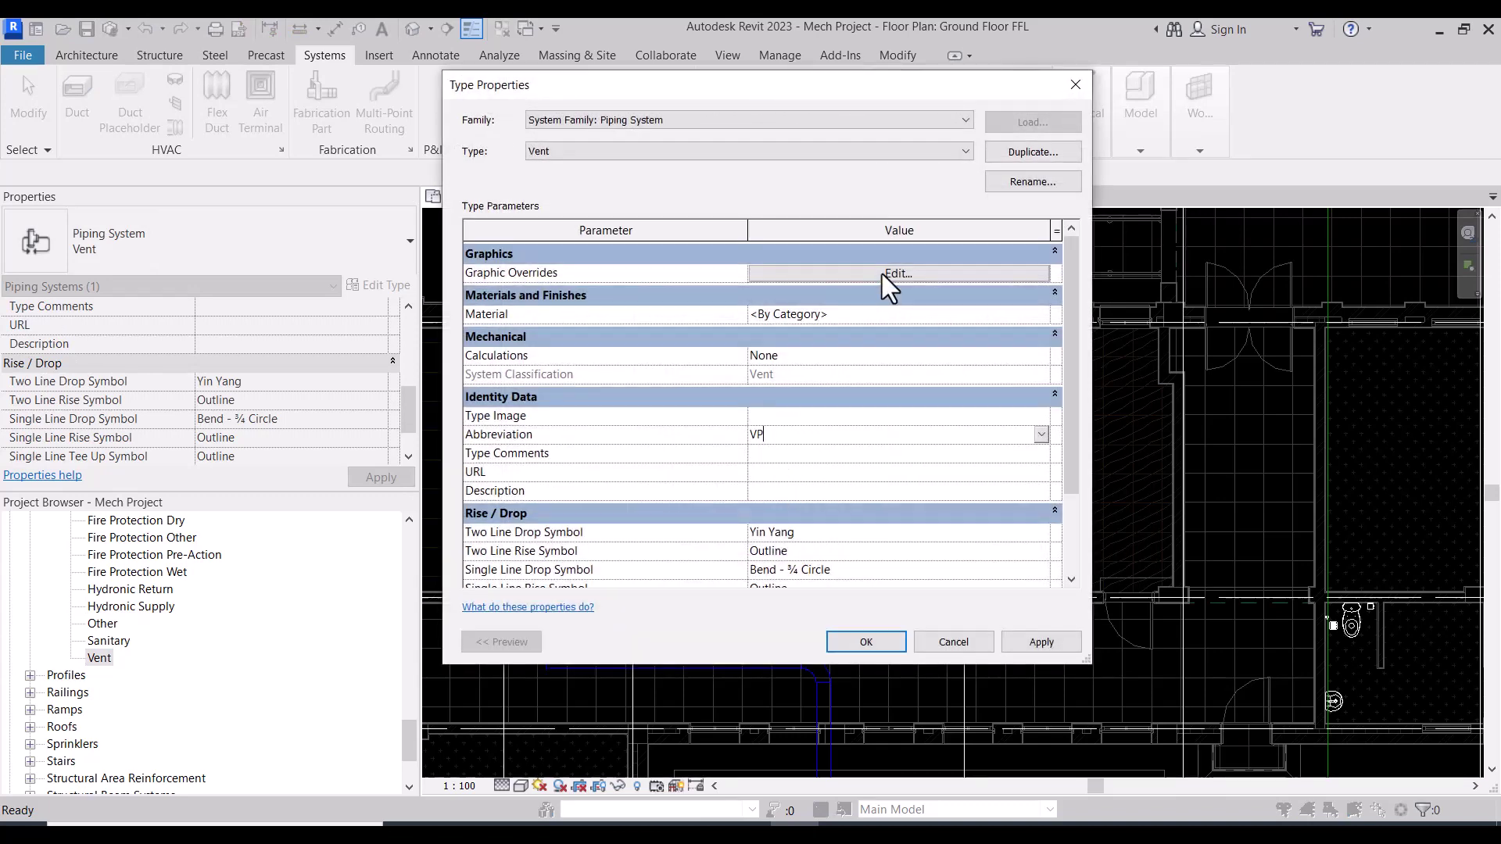
{"action": "left_click", "coordinate": [882, 273]}
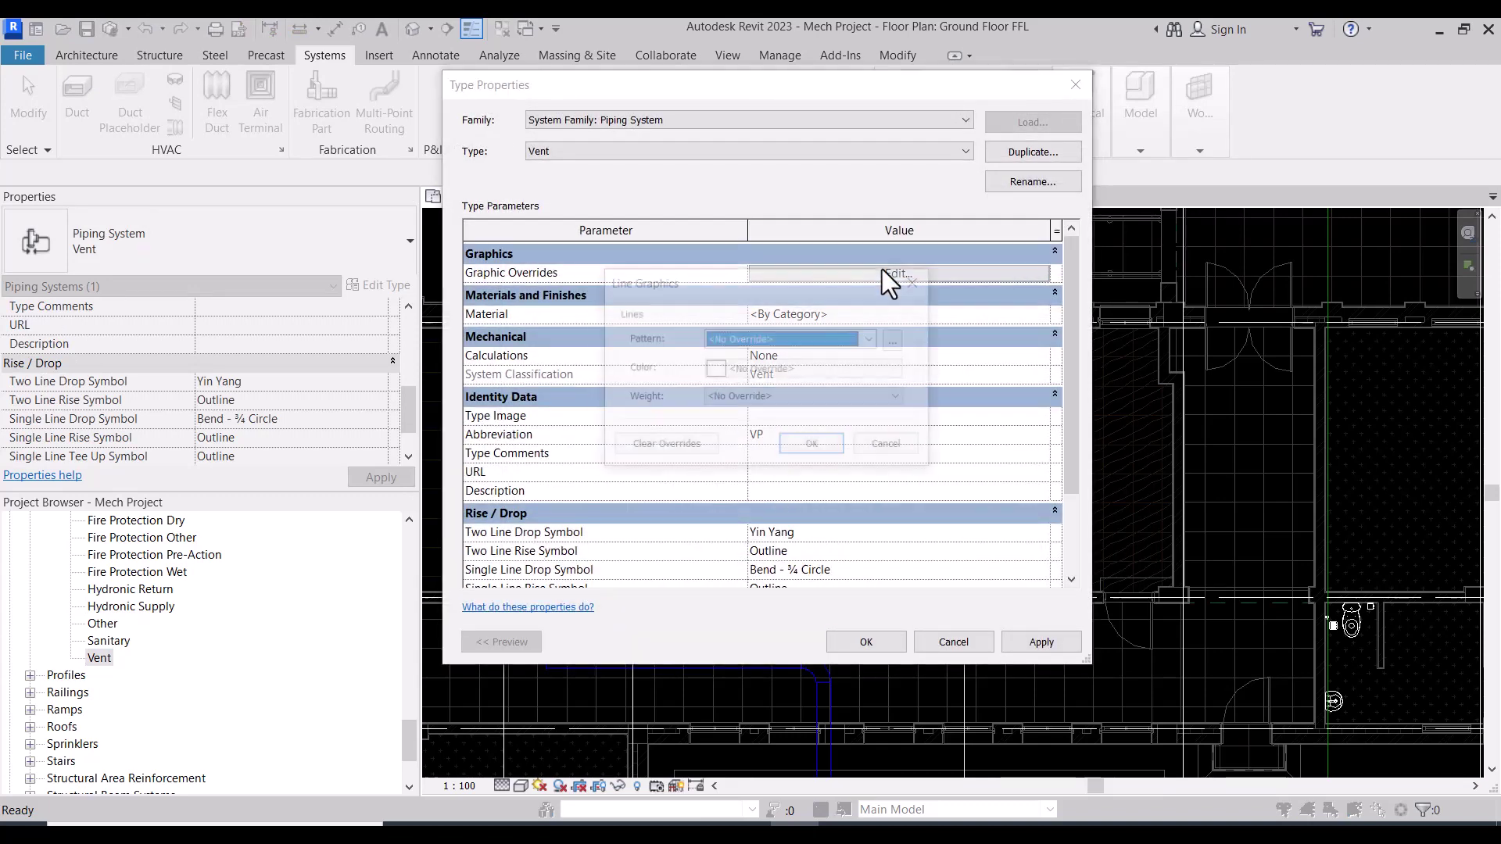
{"action": "left_click", "coordinate": [714, 369]}
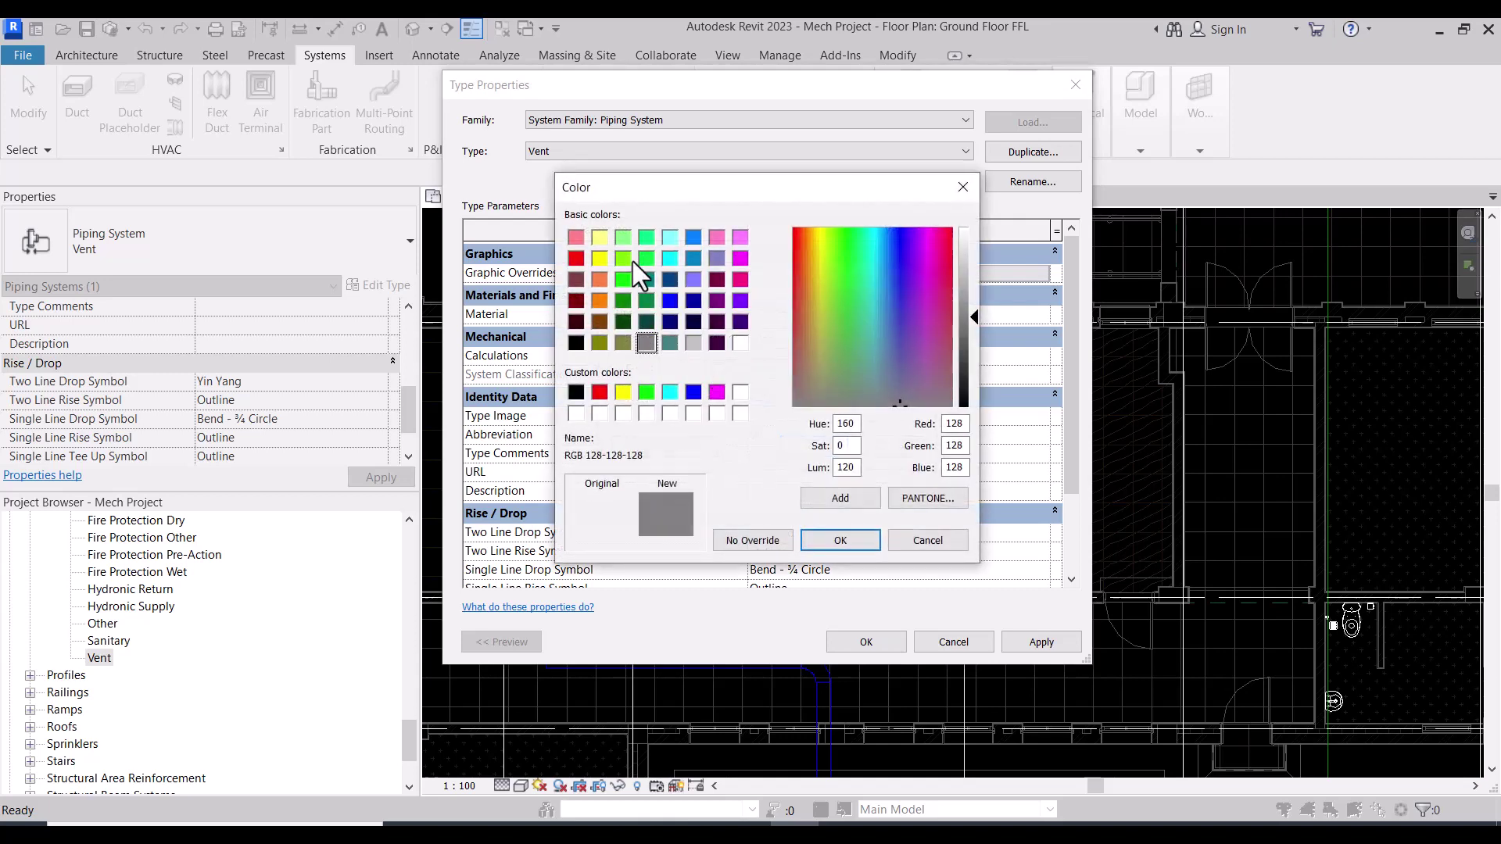
{"action": "left_click", "coordinate": [670, 258]}
{"action": "left_click", "coordinate": [840, 542]}
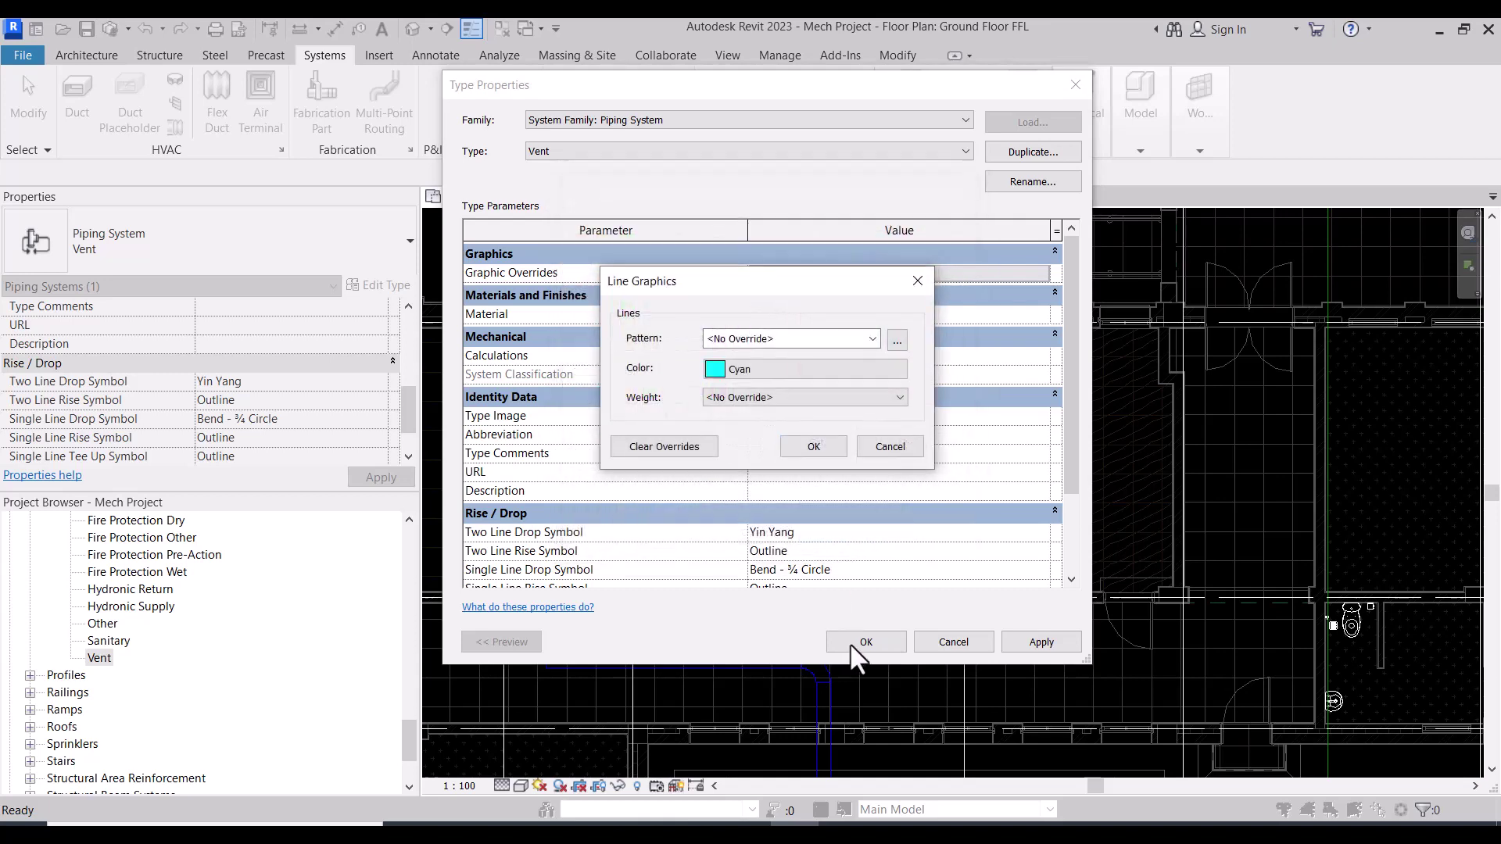
{"action": "left_click", "coordinate": [810, 447]}
{"action": "left_click", "coordinate": [866, 642]}
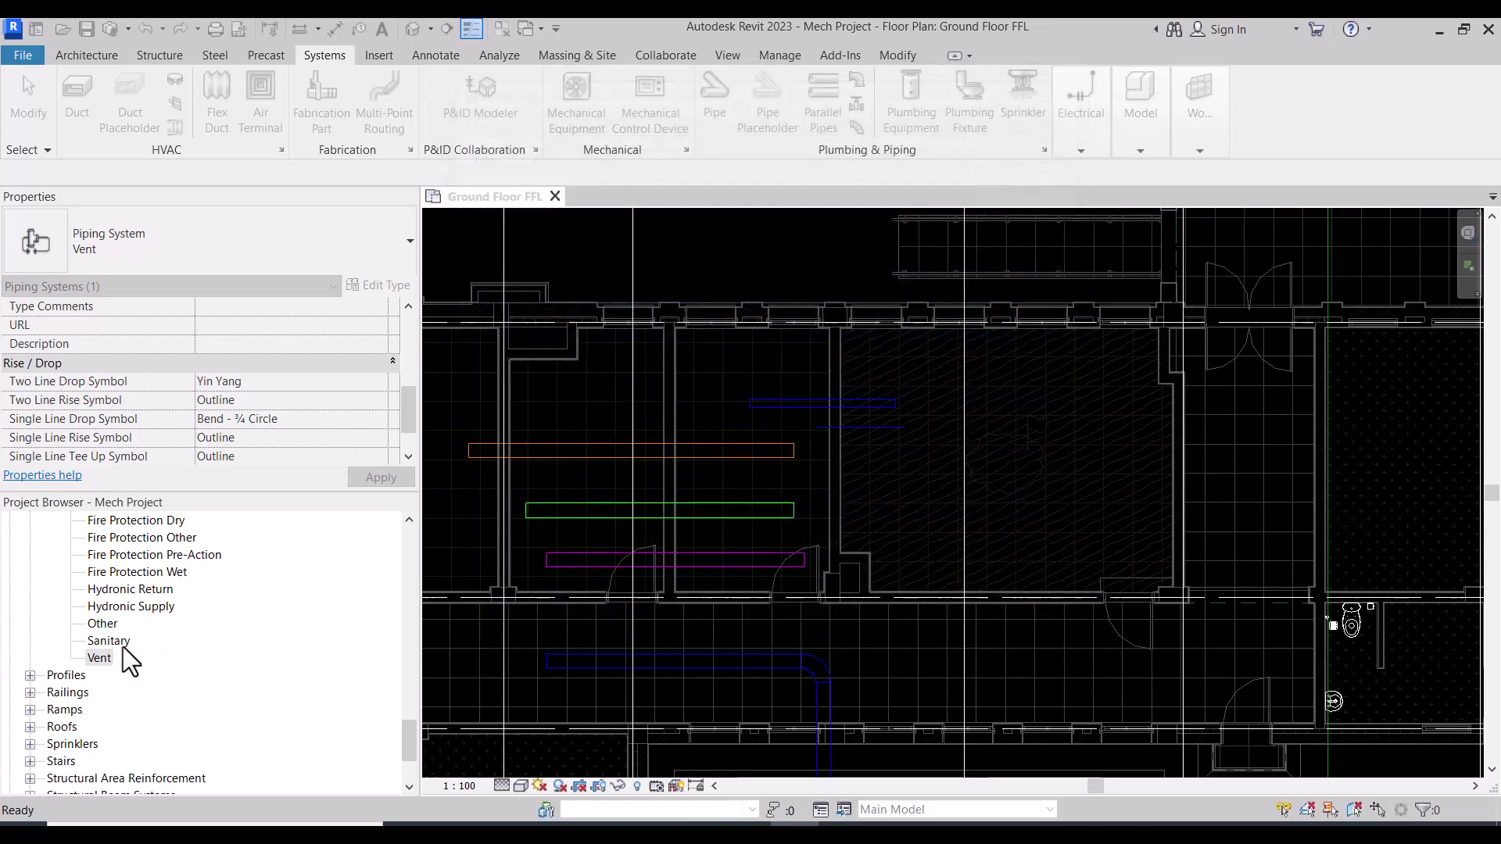
Step: Duplicate the Vent piping system and rename the copy to 'Soil'
{"action": "right_click", "coordinate": [97, 658]}
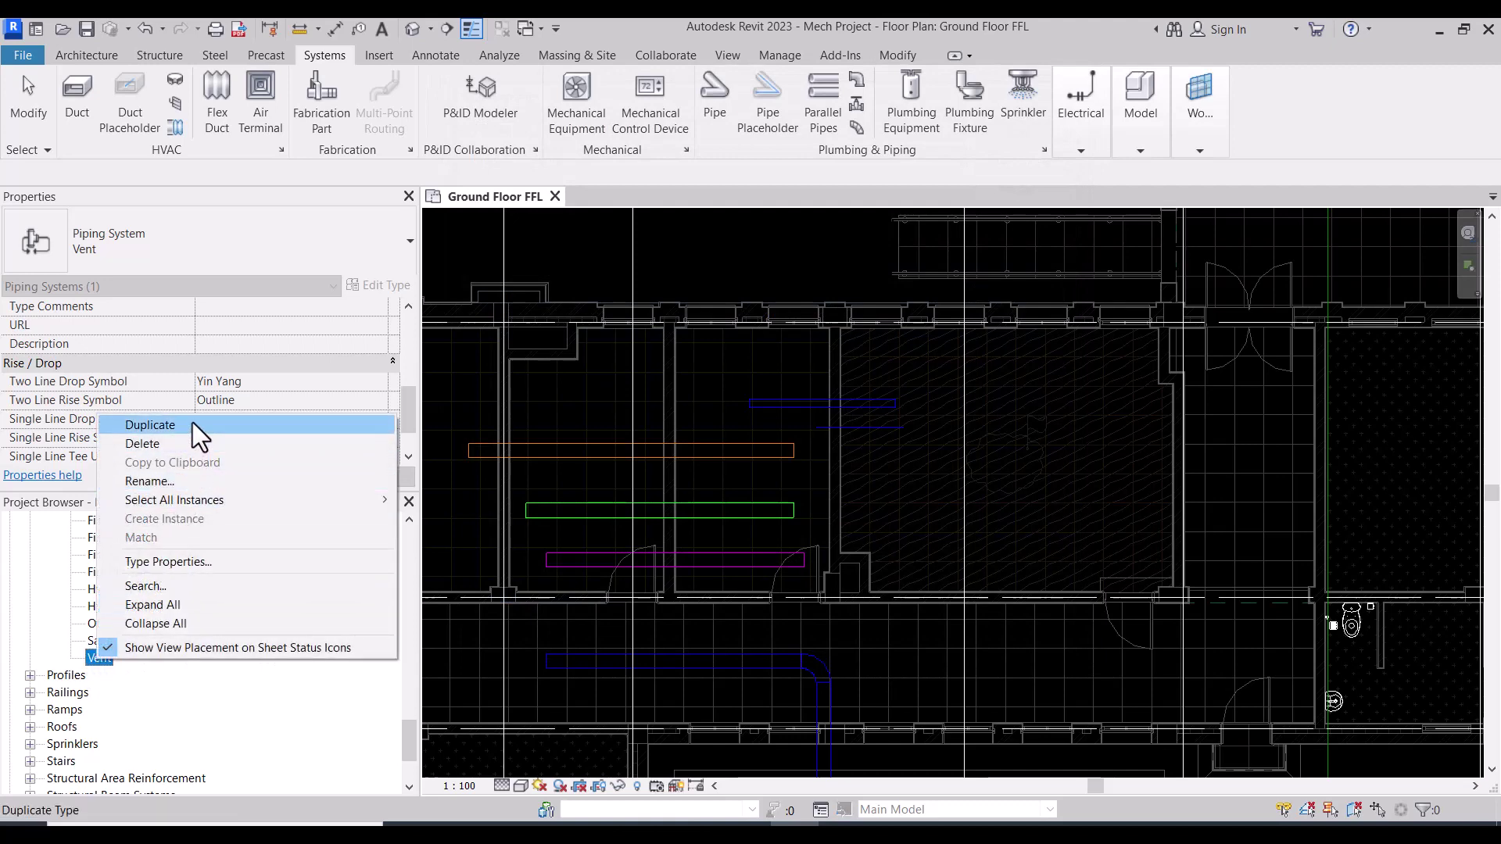
{"action": "left_click", "coordinate": [193, 423]}
{"action": "right_click", "coordinate": [105, 676]}
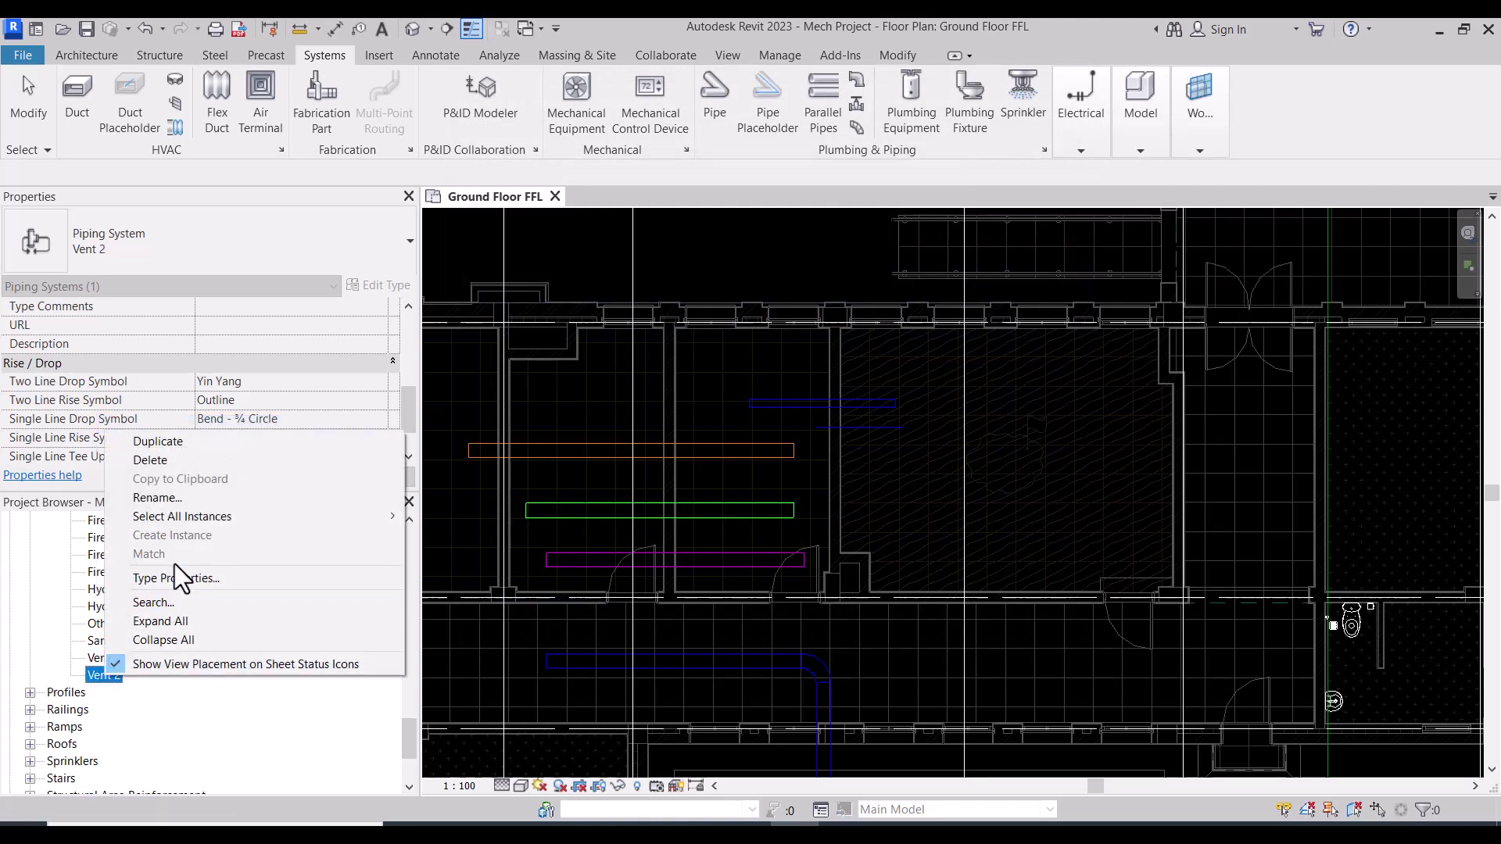
{"action": "left_click", "coordinate": [166, 496]}
{"action": "type", "text": "Soli"}
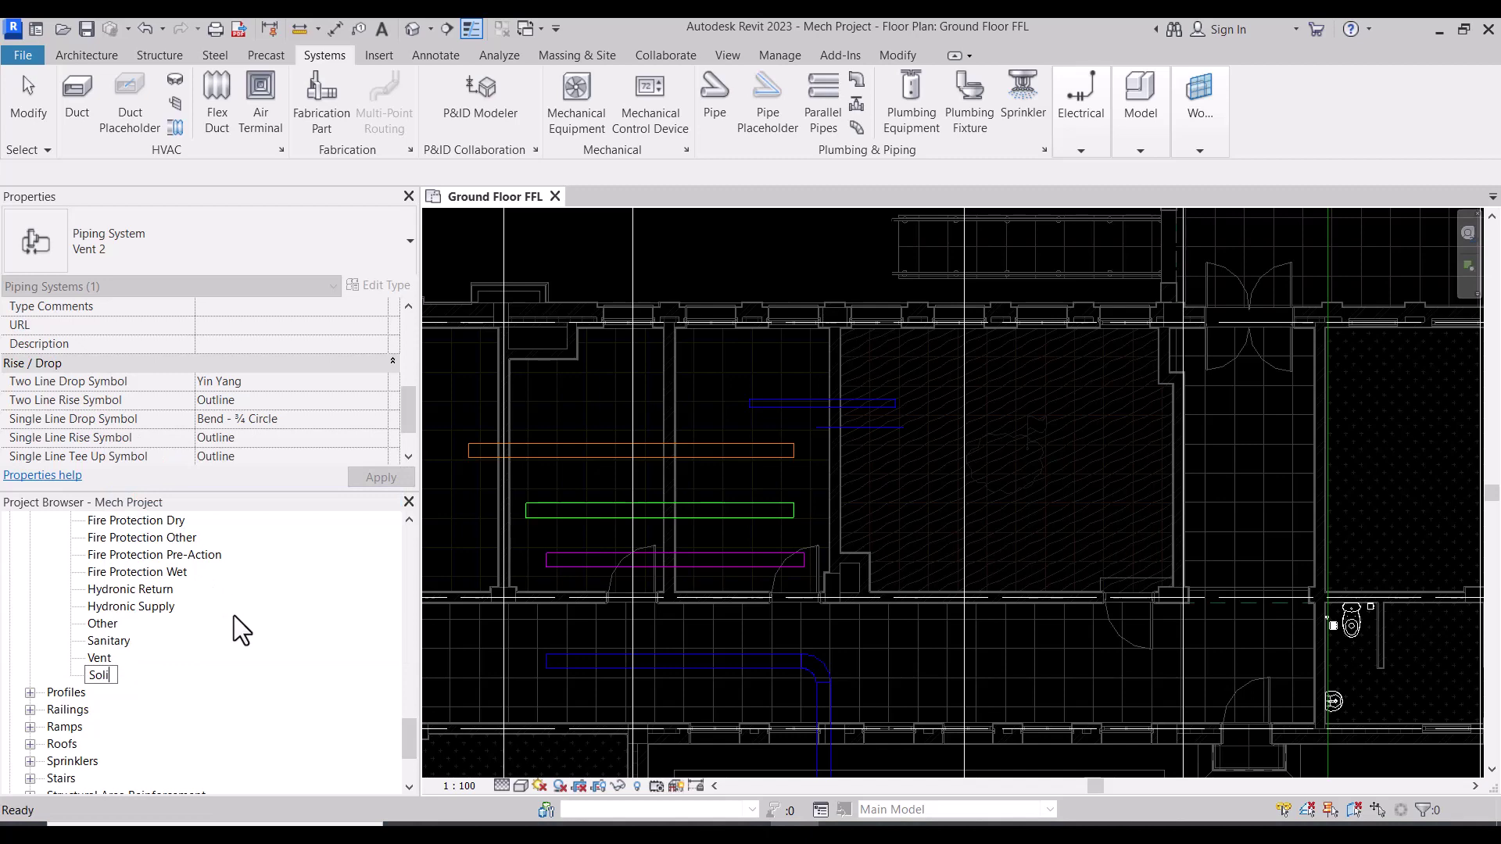
{"action": "key", "text": "BackSpace"}
{"action": "key", "text": "BackSpace"}
{"action": "type", "text": "i"}
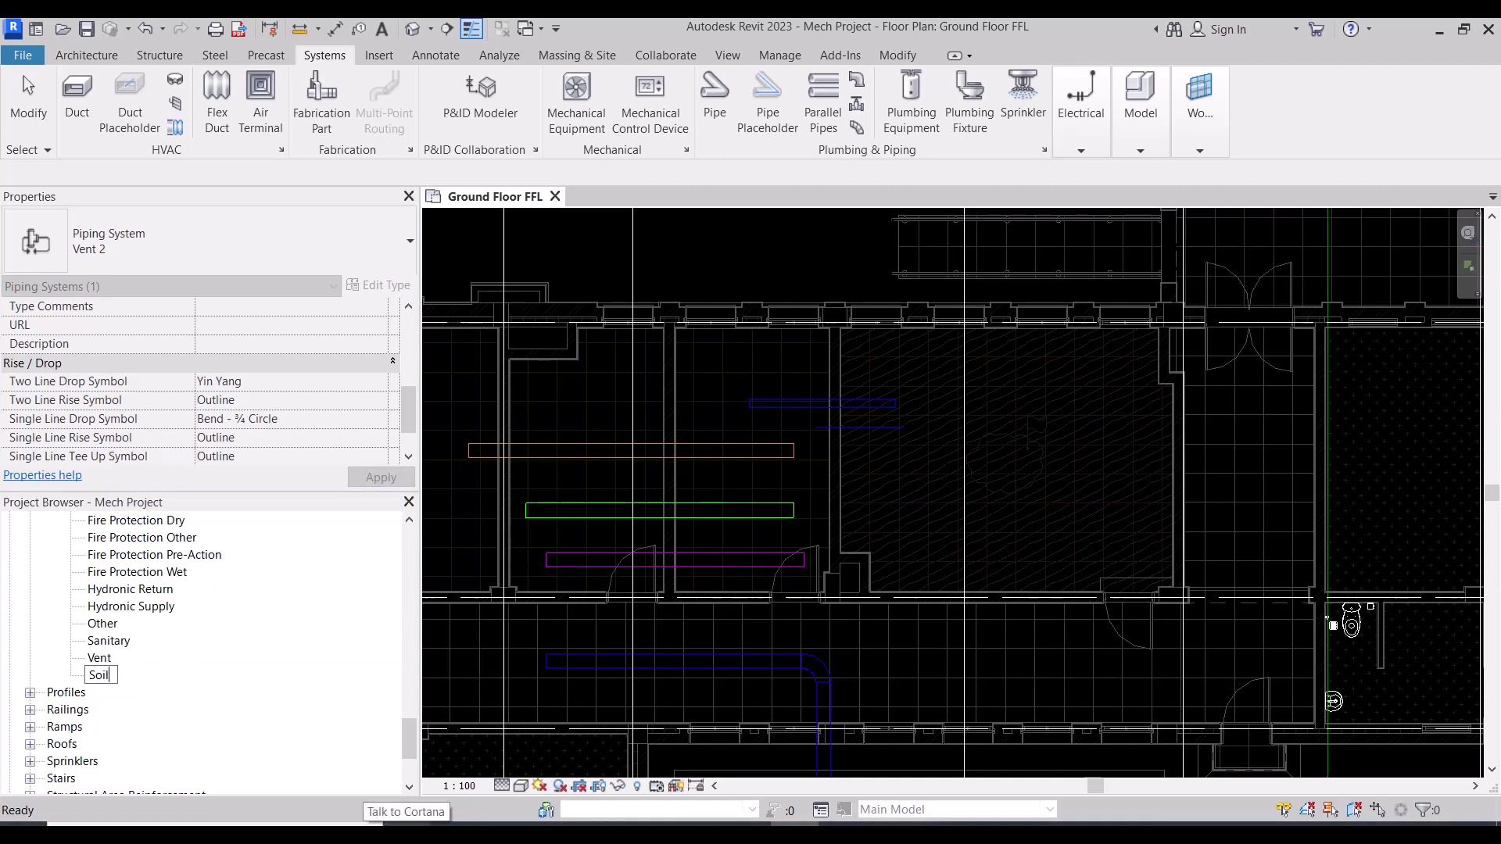
{"action": "key", "text": "Return"}
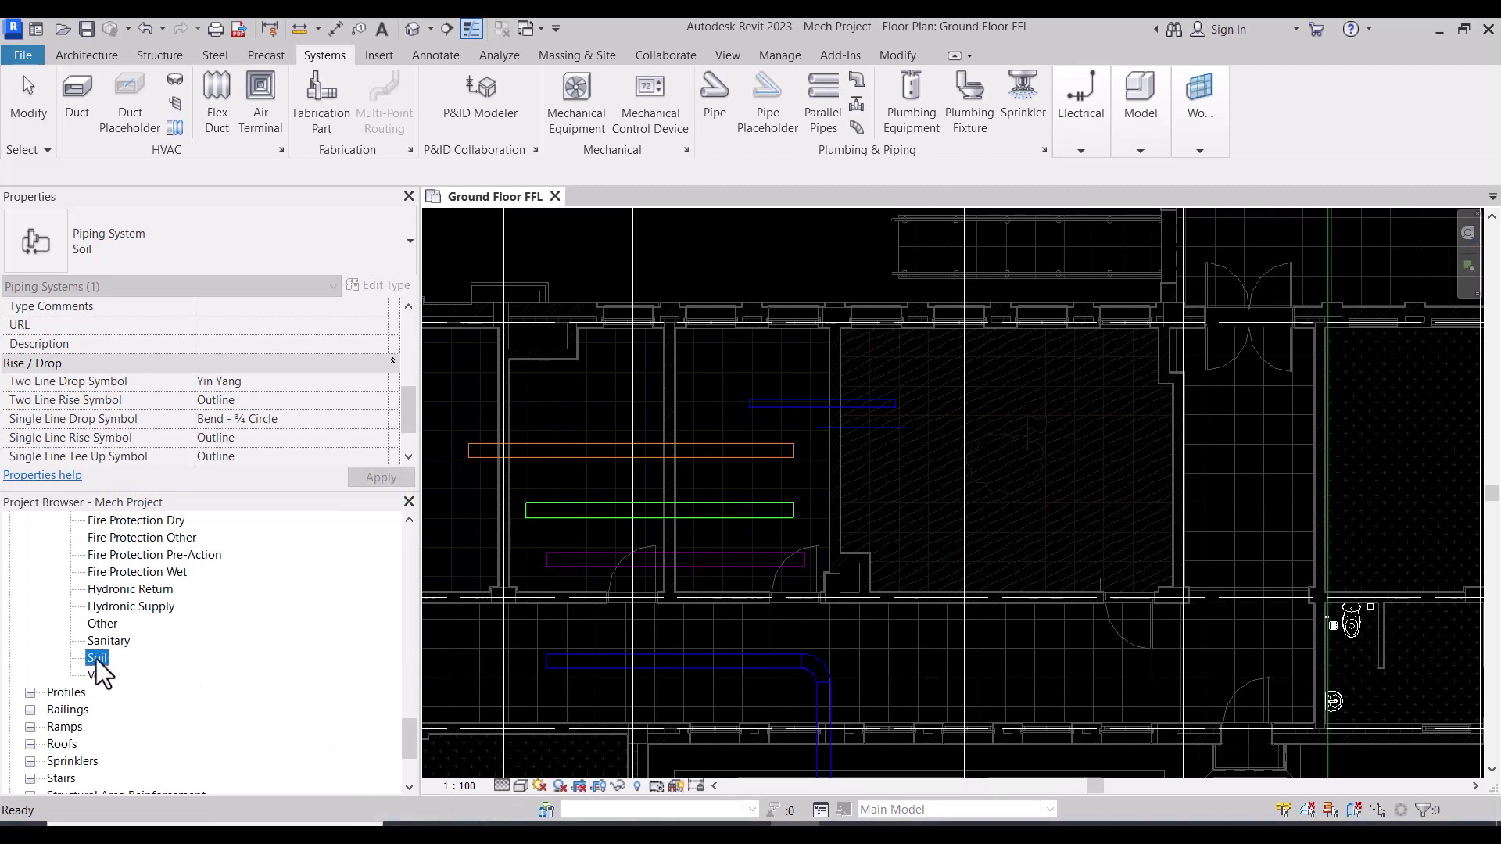
Step: Give Soil the abbreviation SP and dark green RGB 0-128-64 lines
{"action": "double_click", "coordinate": [97, 658]}
{"action": "left_click", "coordinate": [786, 435]}
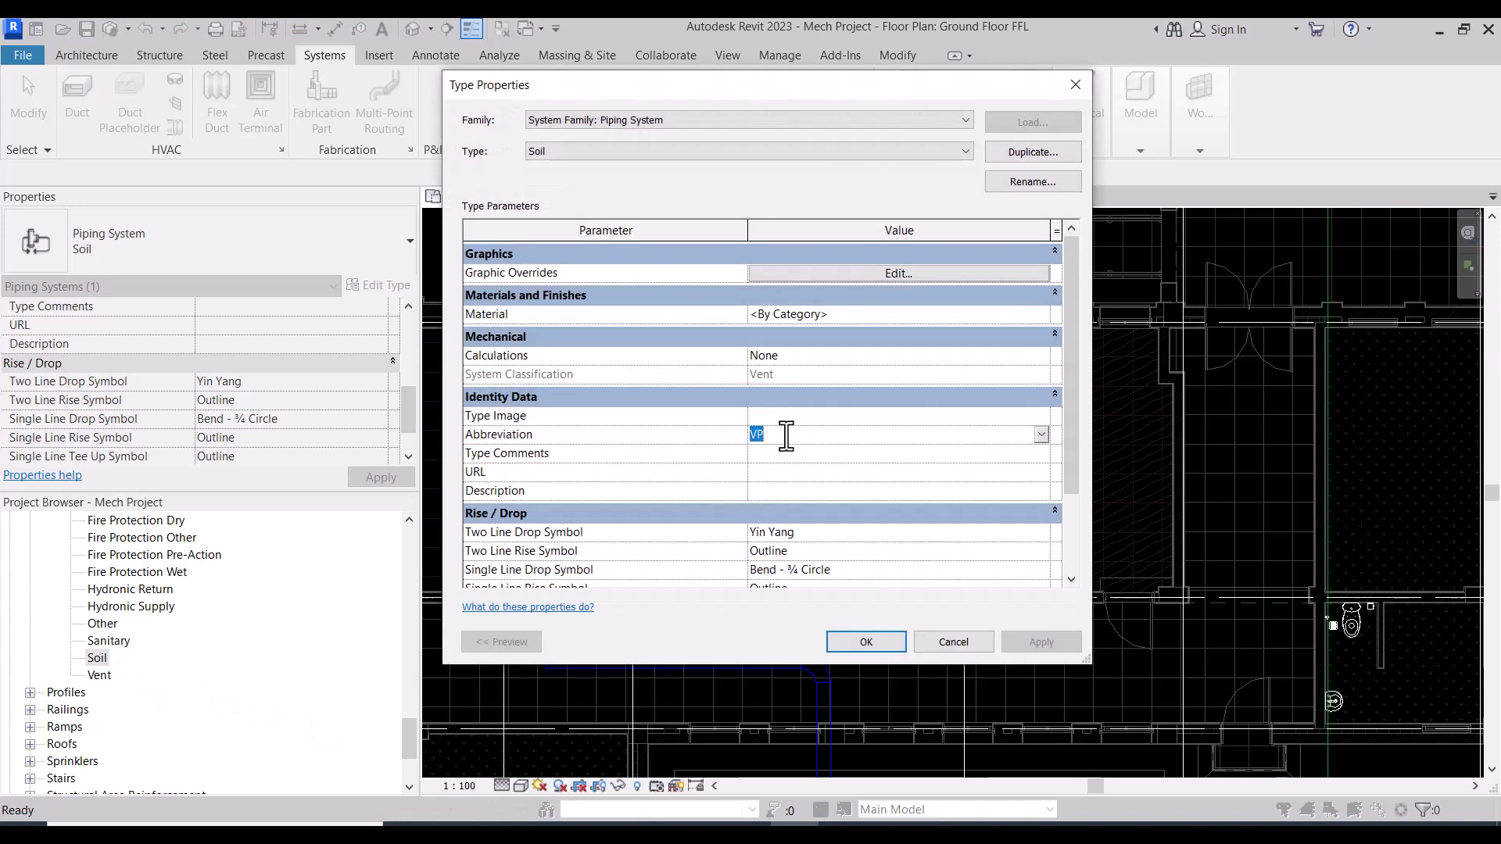
{"action": "type", "text": "SP"}
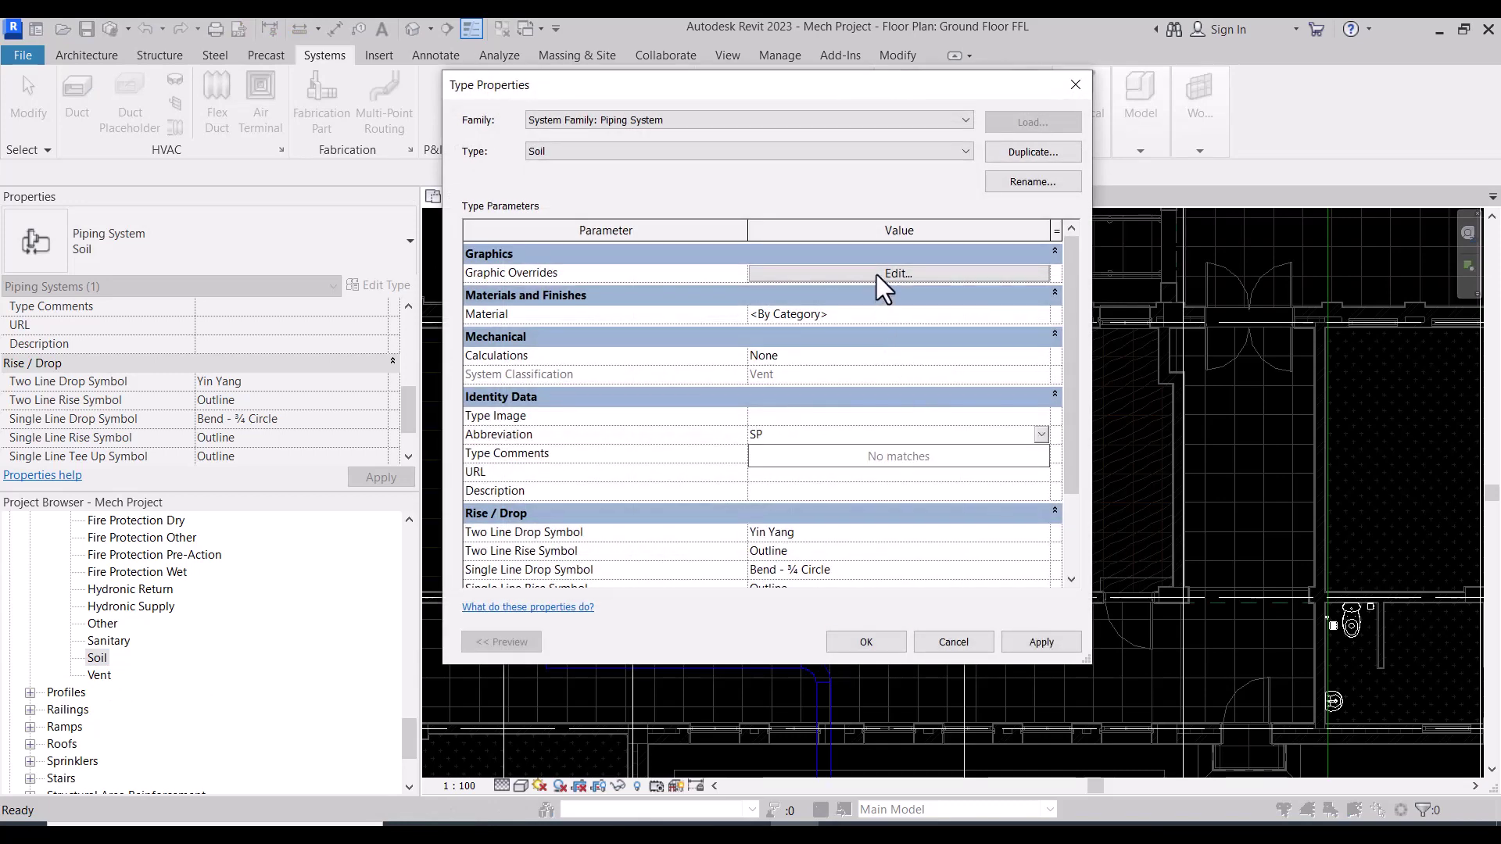
{"action": "left_click", "coordinate": [875, 274]}
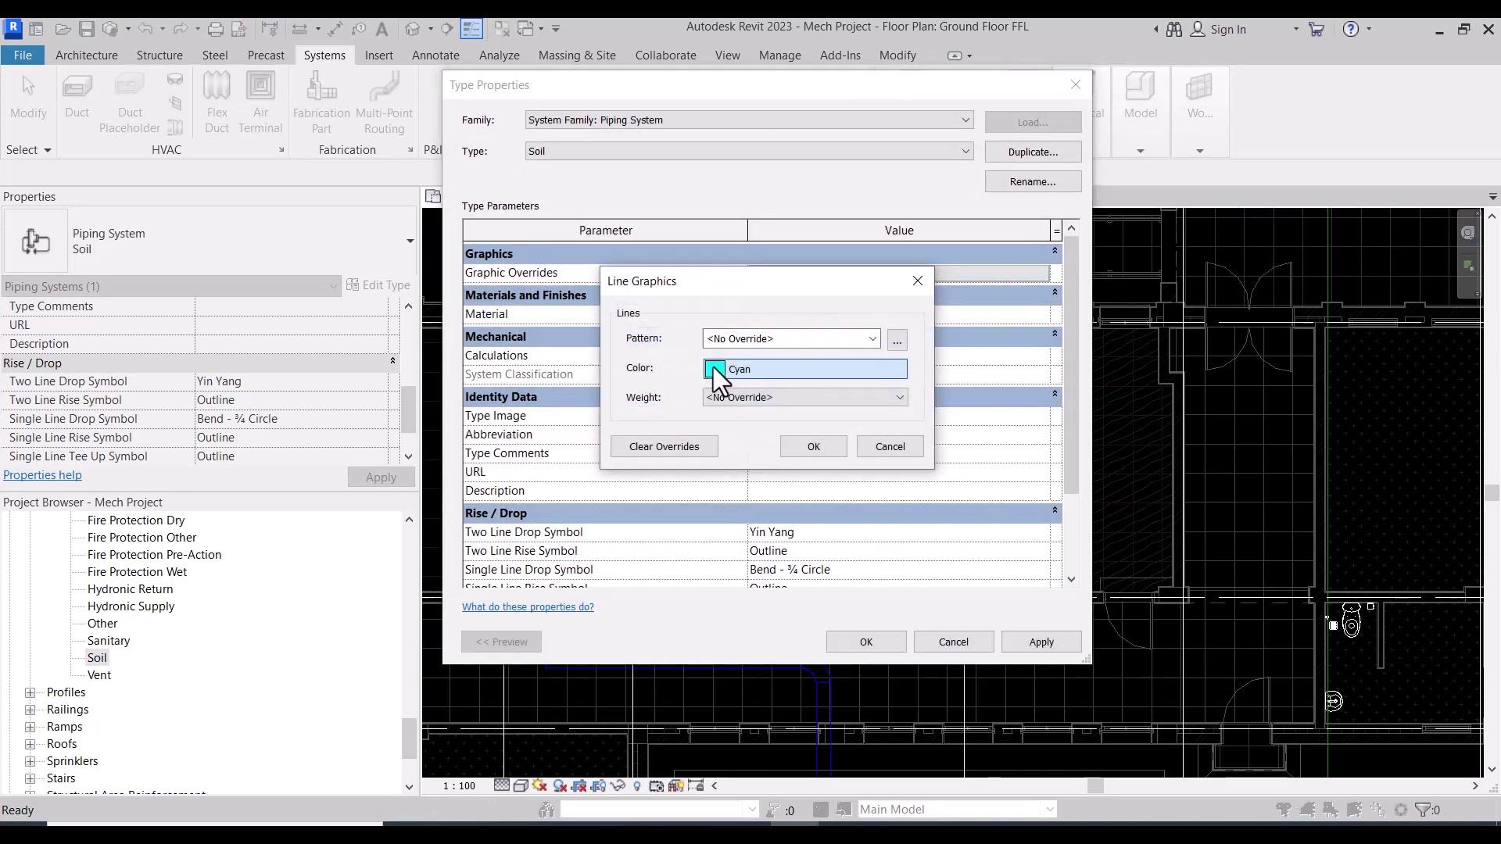
{"action": "left_click", "coordinate": [713, 367]}
{"action": "left_click", "coordinate": [646, 300]}
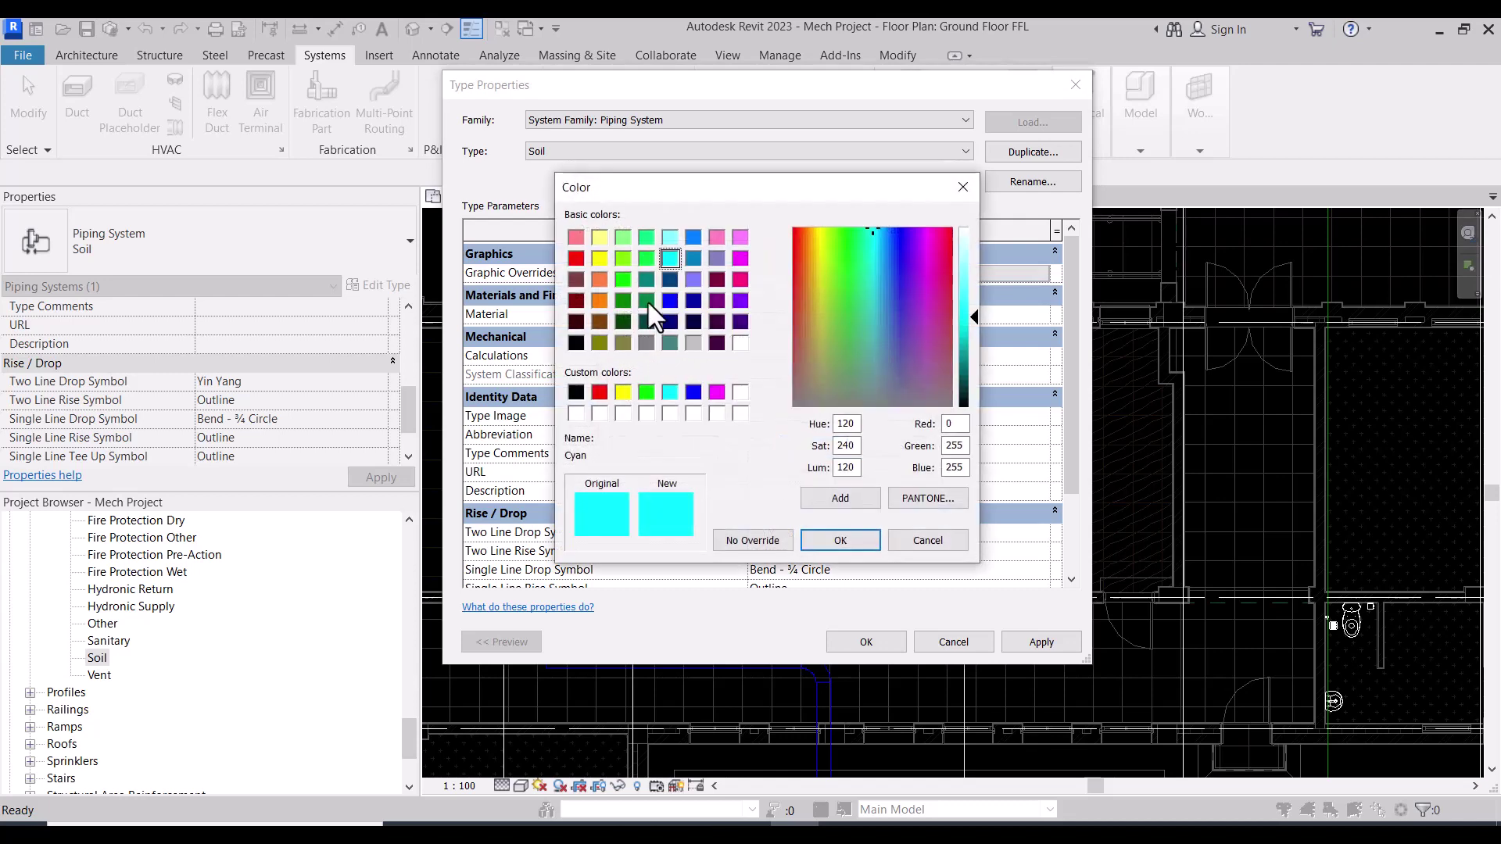
{"action": "left_click", "coordinate": [841, 540]}
{"action": "left_click", "coordinate": [813, 447]}
{"action": "left_click", "coordinate": [860, 638]}
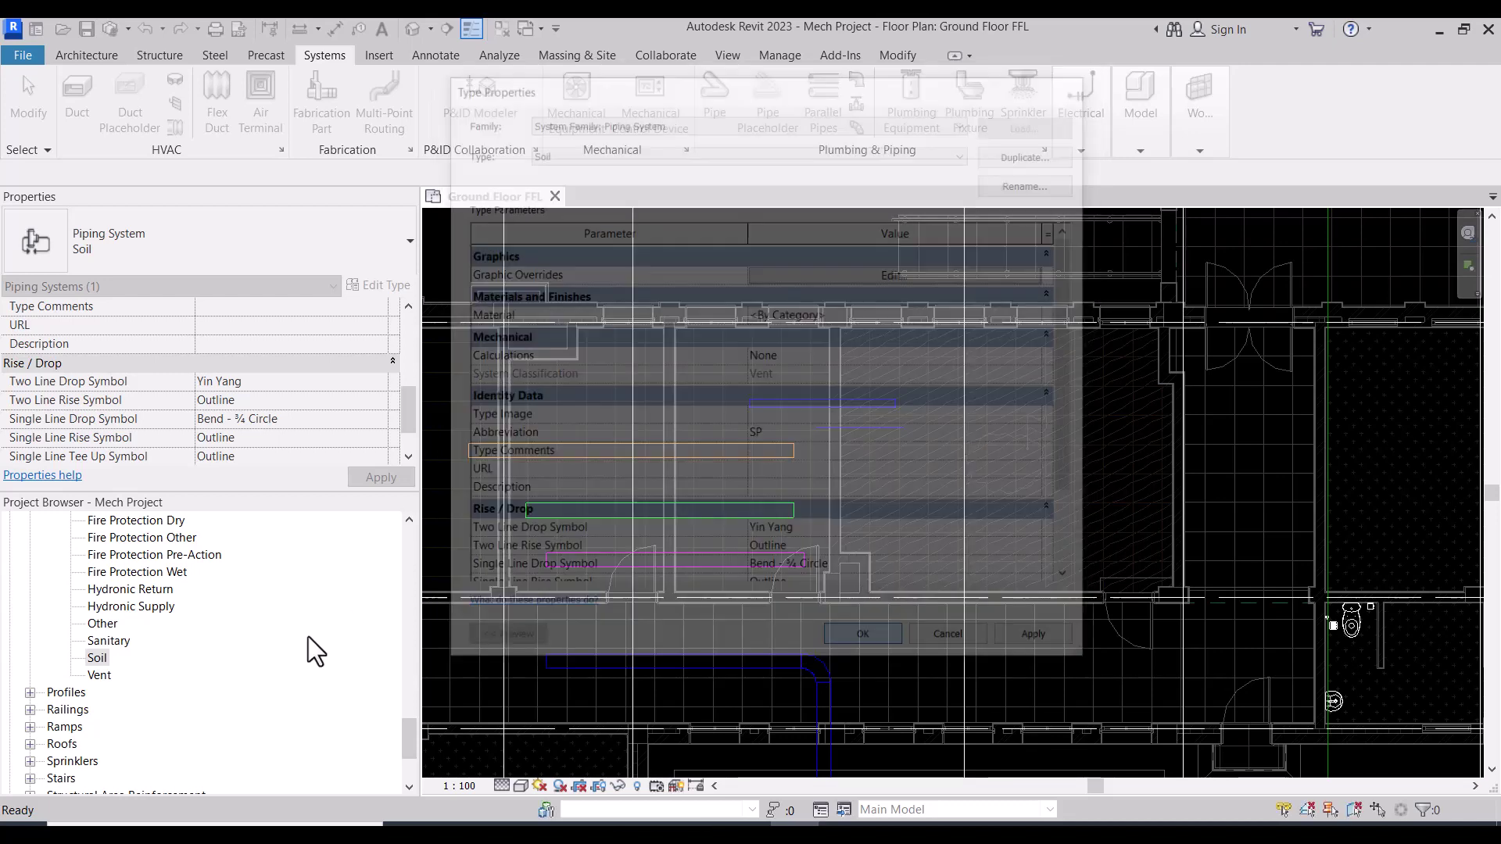
Step: Duplicate the Vent piping system and rename the copy to 'Waste'
{"action": "left_click", "coordinate": [100, 675]}
{"action": "right_click", "coordinate": [100, 674]}
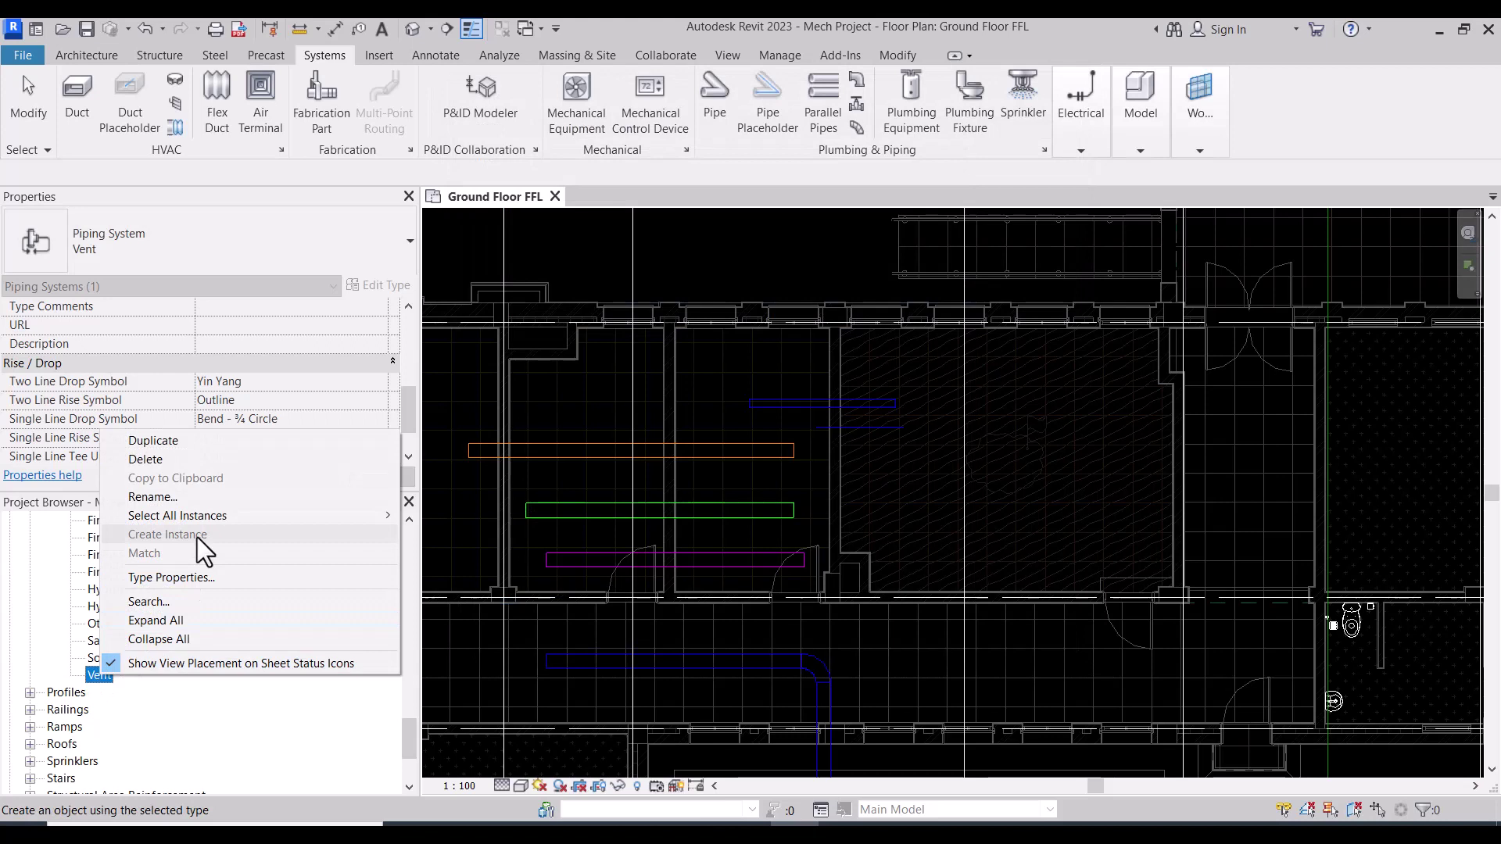
{"action": "left_click", "coordinate": [189, 441]}
{"action": "right_click", "coordinate": [95, 691]}
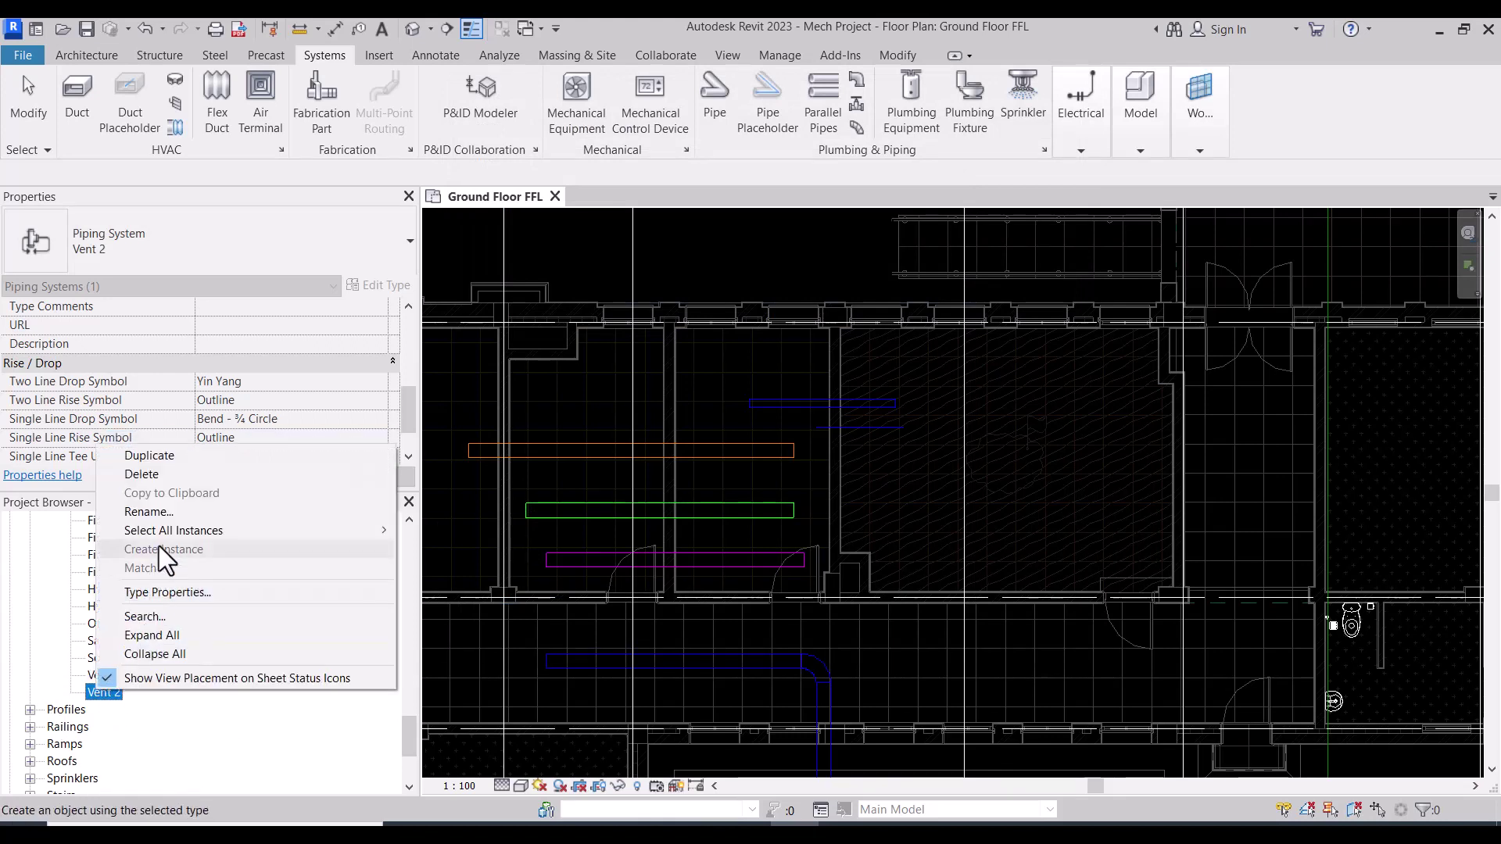
{"action": "left_click", "coordinate": [158, 511]}
{"action": "type", "text": "Wa"}
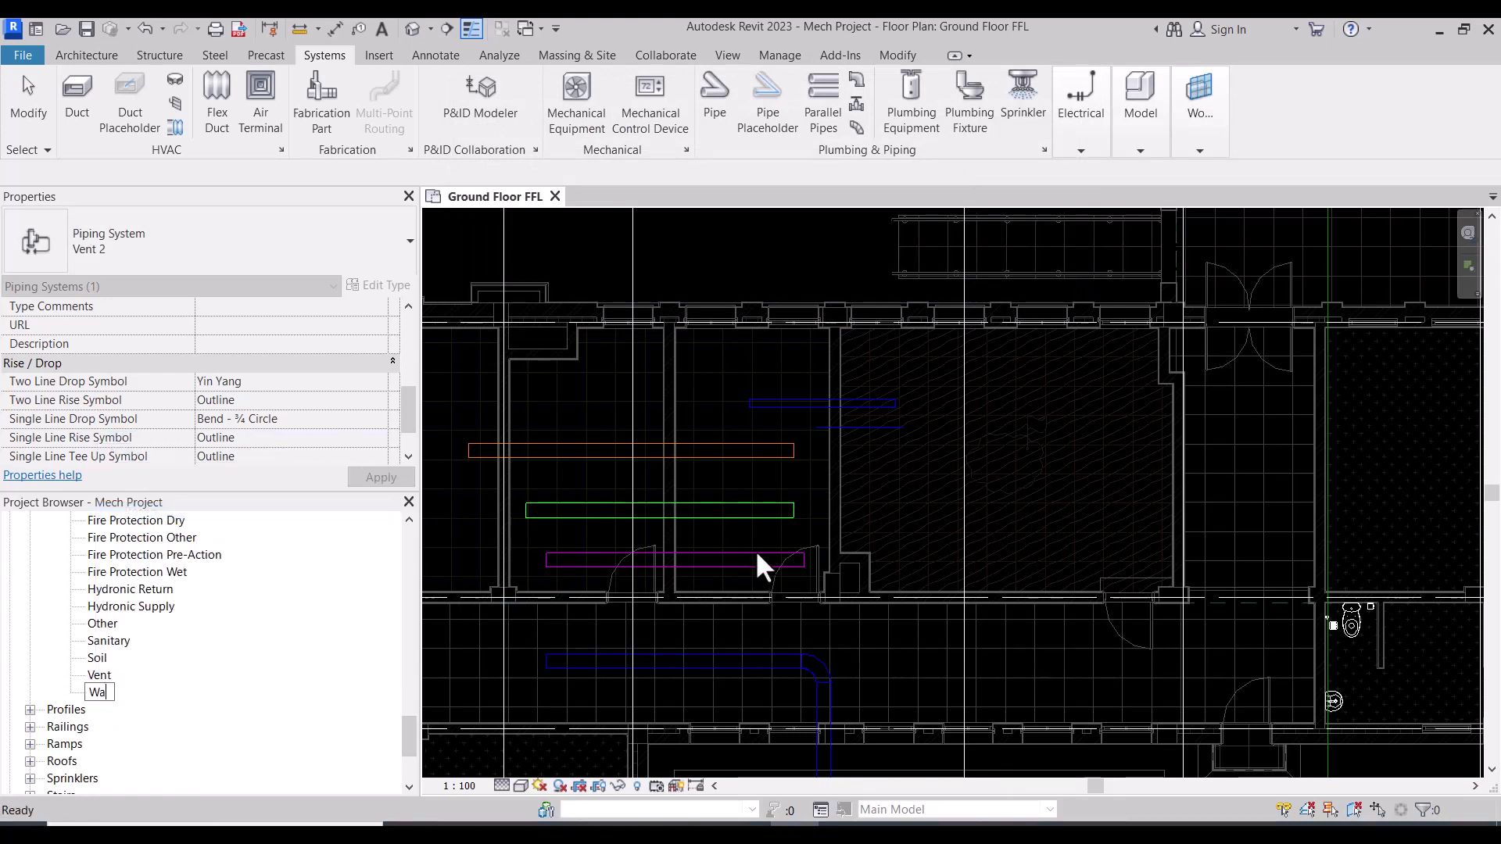
{"action": "type", "text": "ste"}
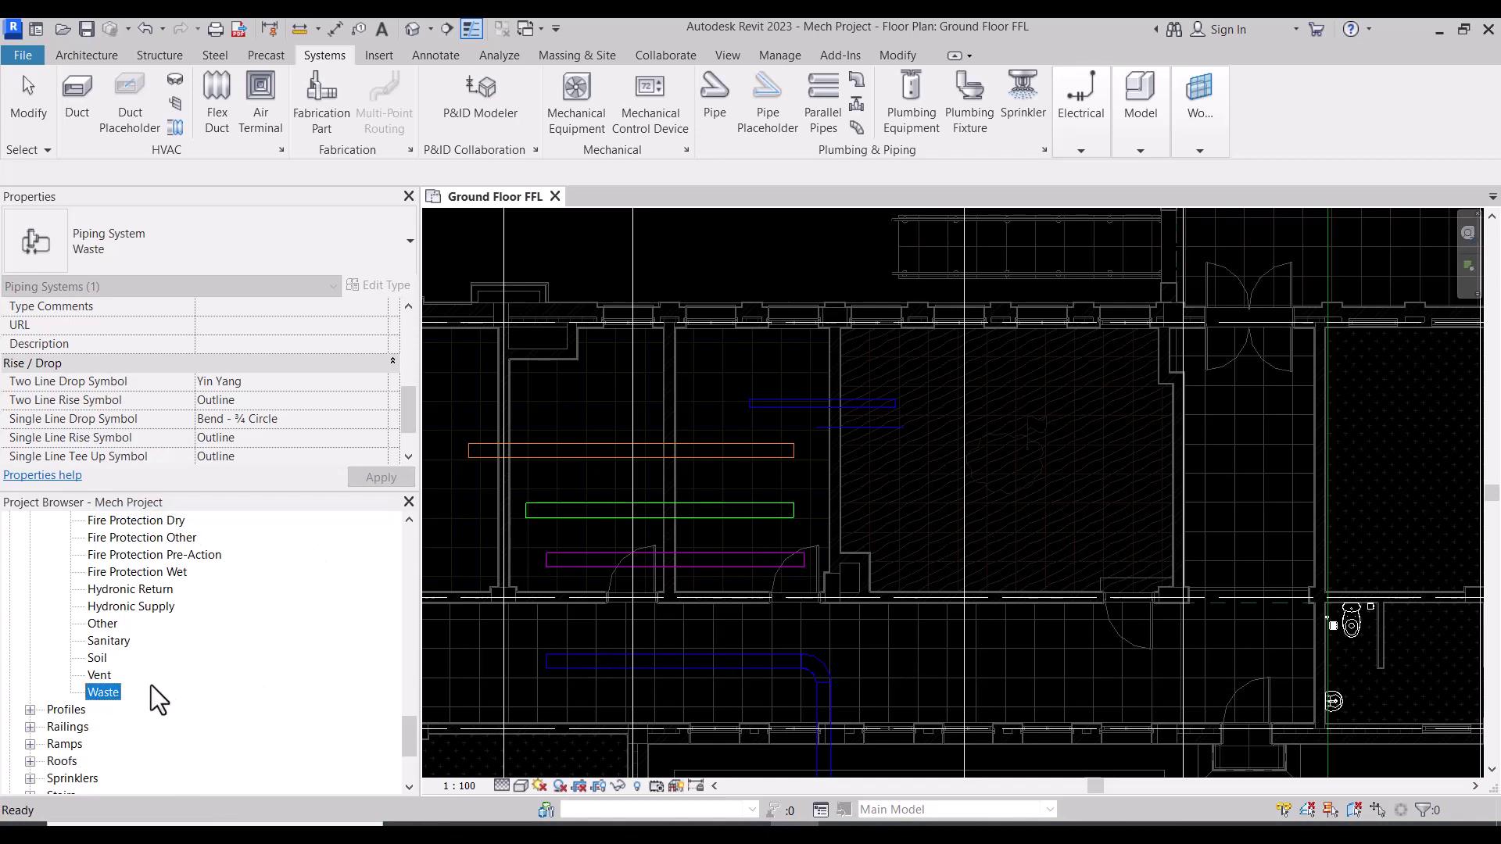
Step: Give Waste pink RGB 255-128-192 lines and the abbreviation WP
{"action": "double_click", "coordinate": [110, 691]}
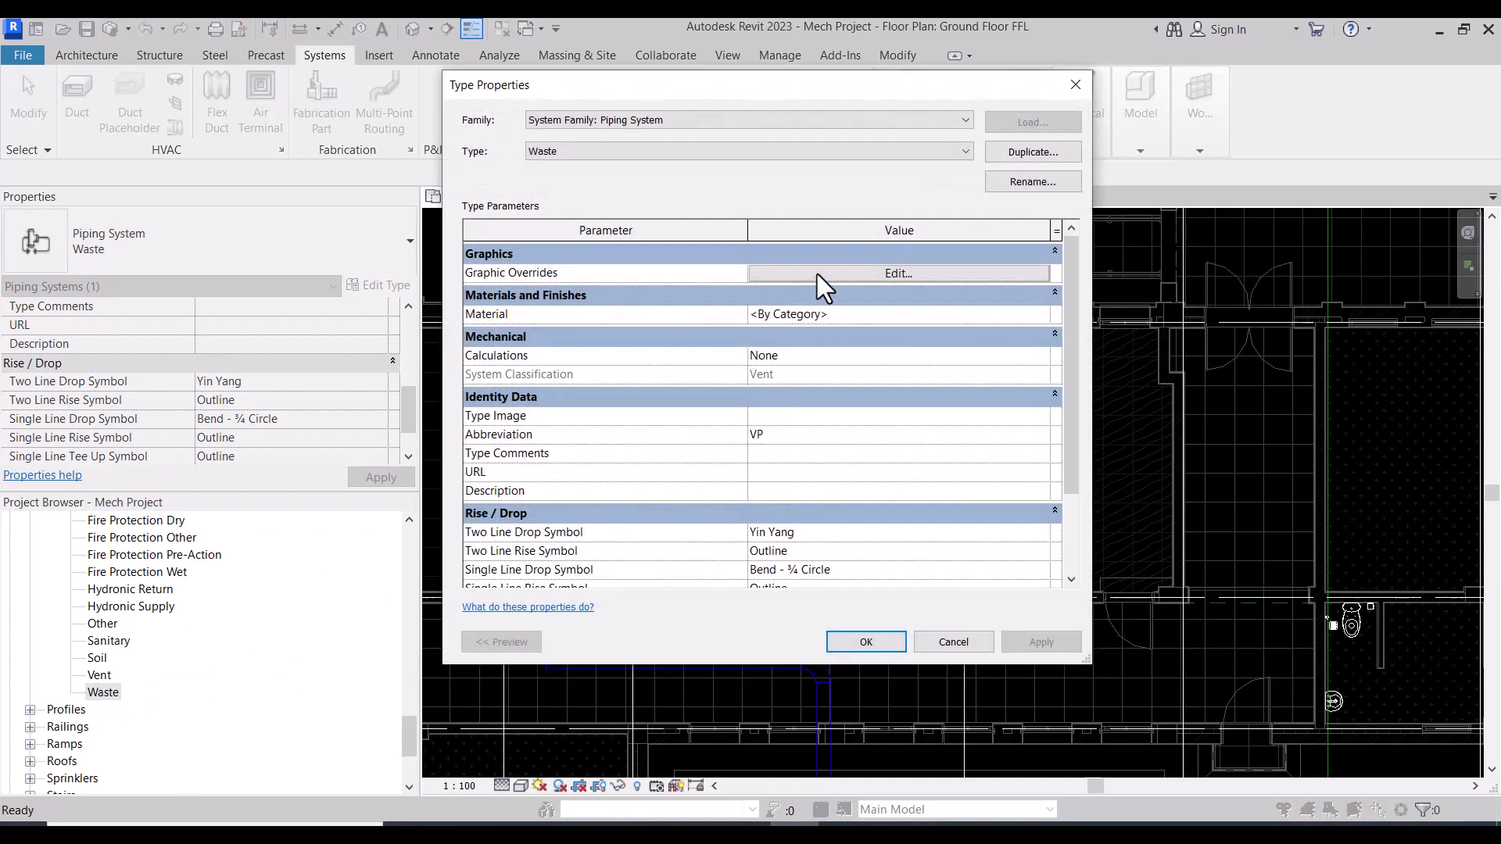
{"action": "left_click", "coordinate": [817, 274]}
{"action": "left_click", "coordinate": [713, 382]}
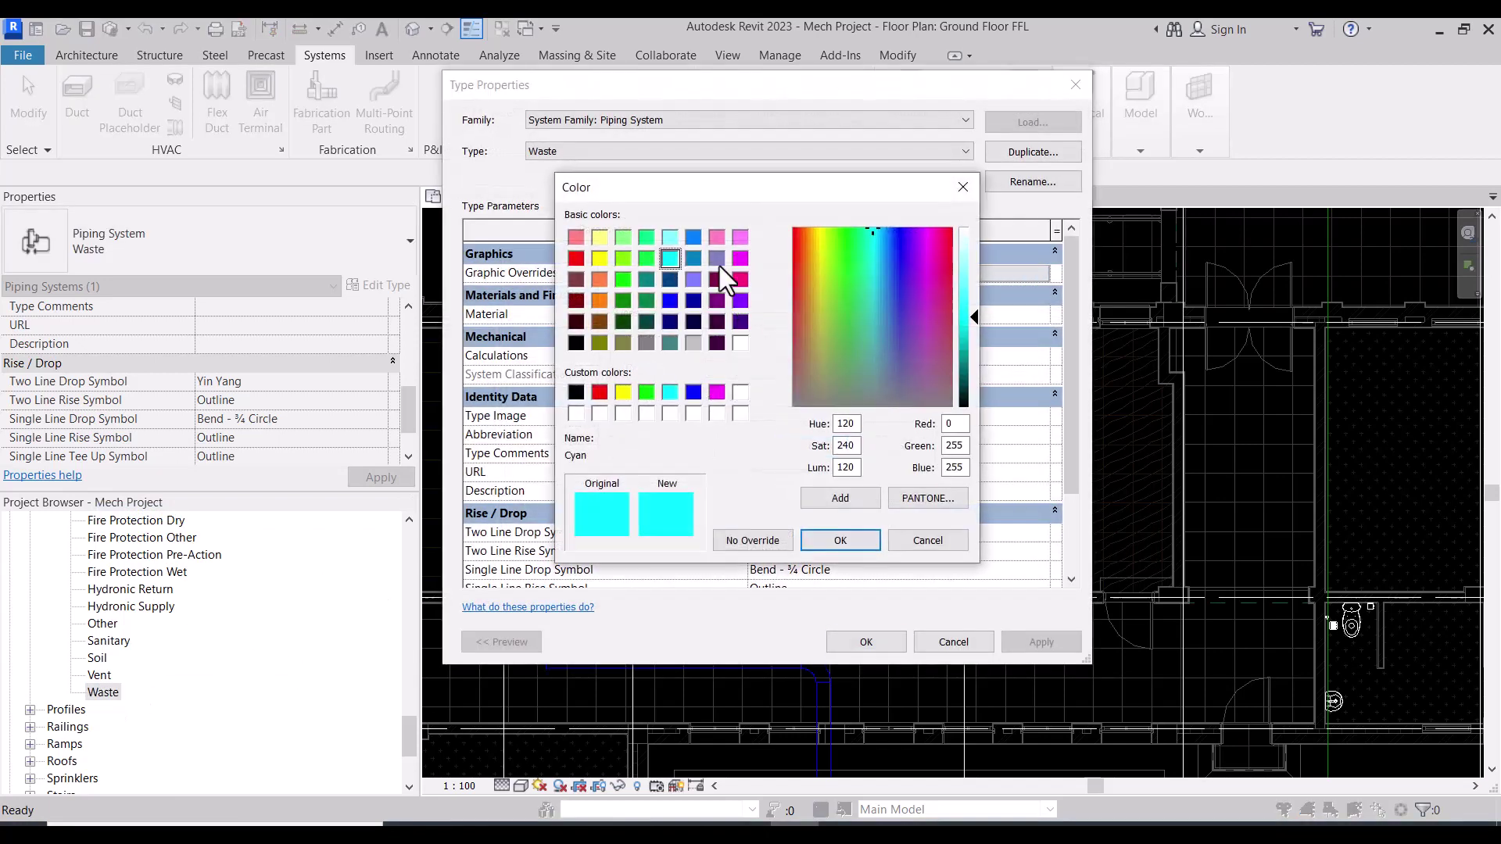
{"action": "left_click", "coordinate": [719, 234]}
{"action": "left_click", "coordinate": [840, 541]}
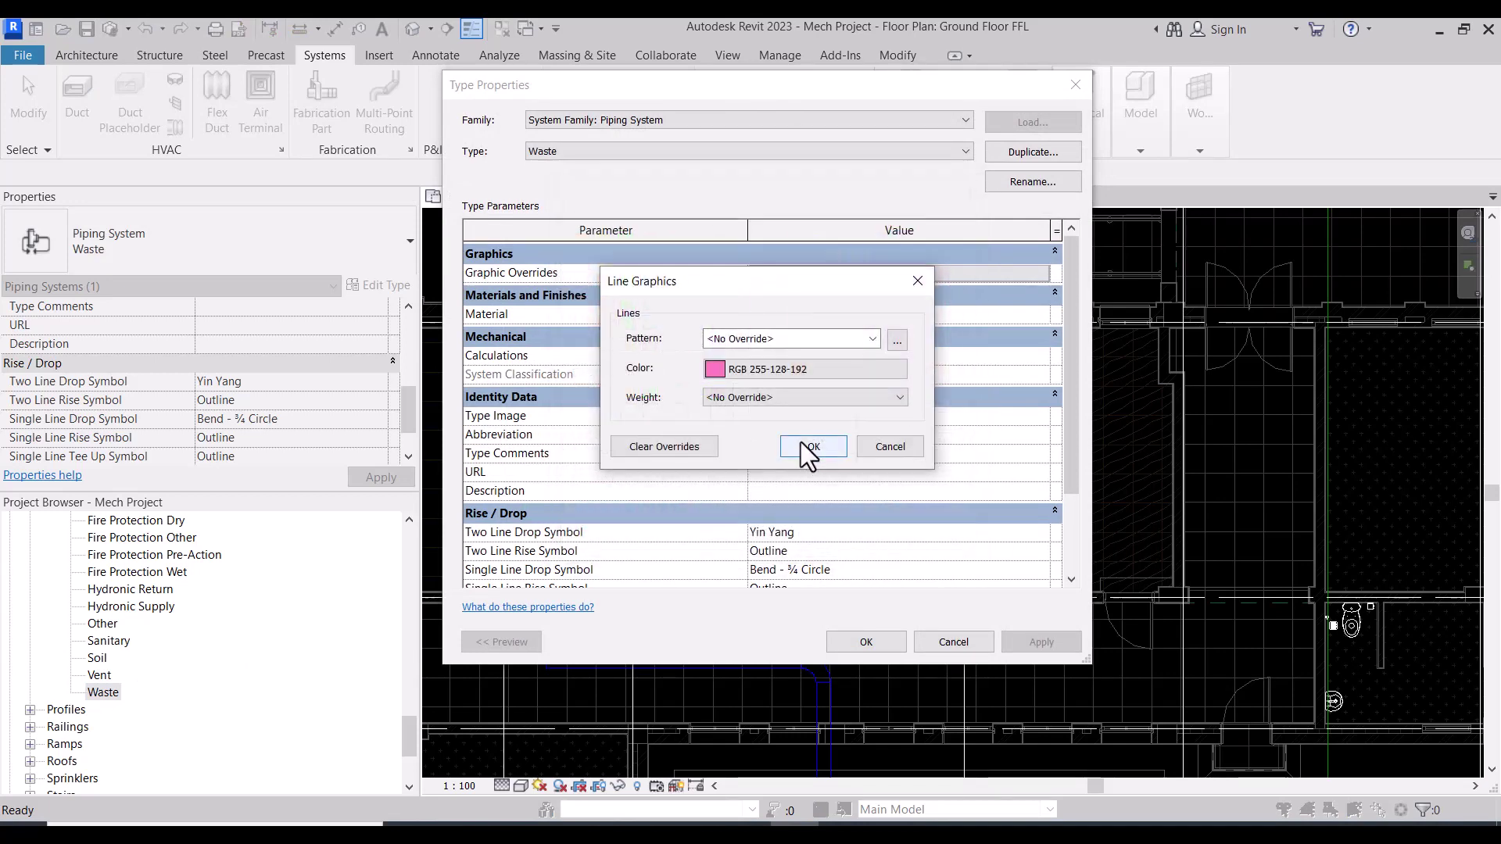
{"action": "left_click", "coordinate": [805, 445]}
{"action": "left_click", "coordinate": [777, 441]}
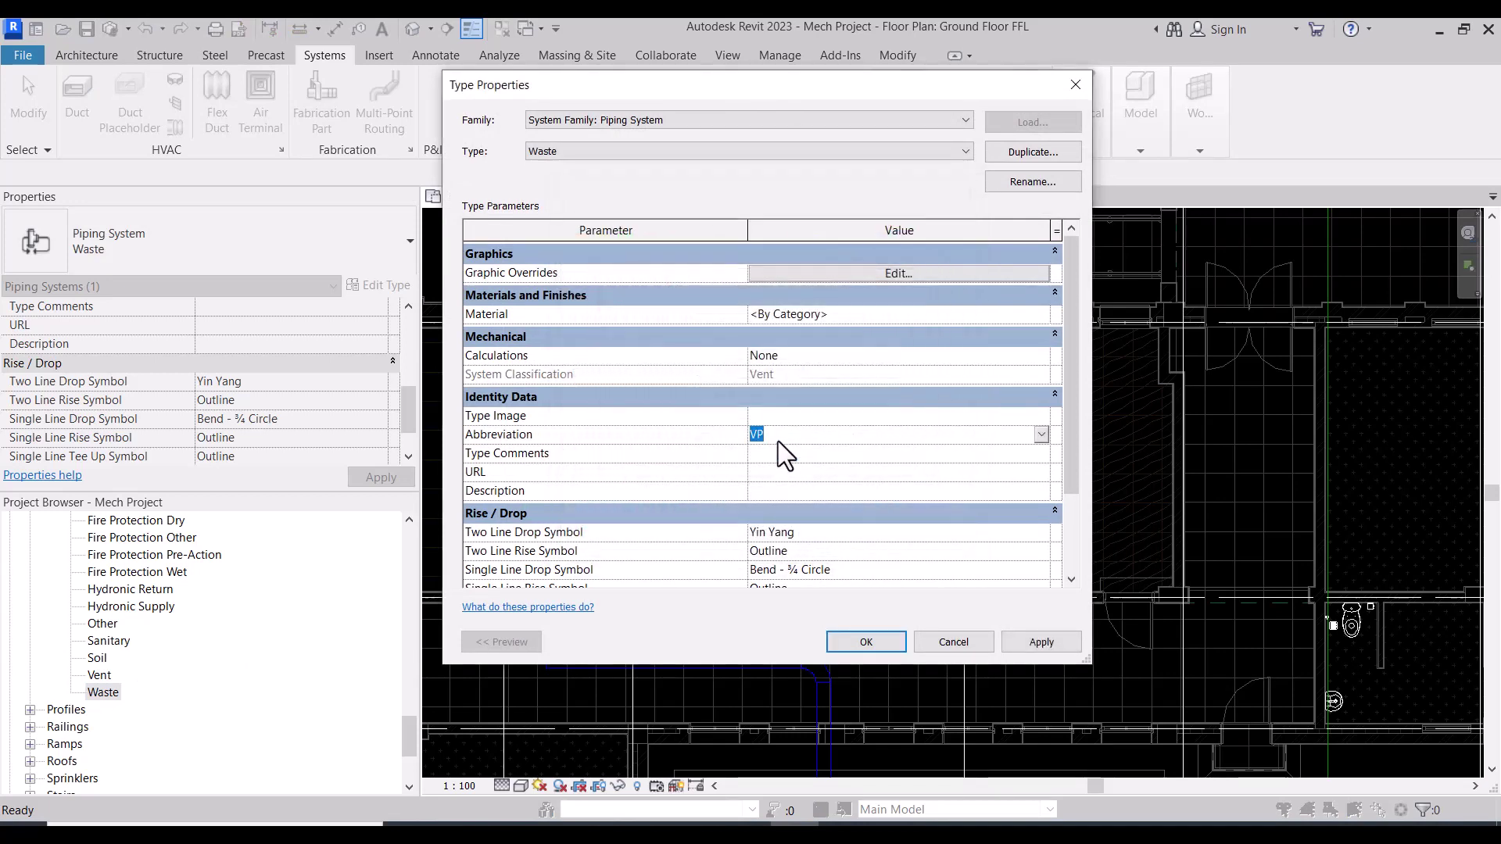
{"action": "type", "text": "WP"}
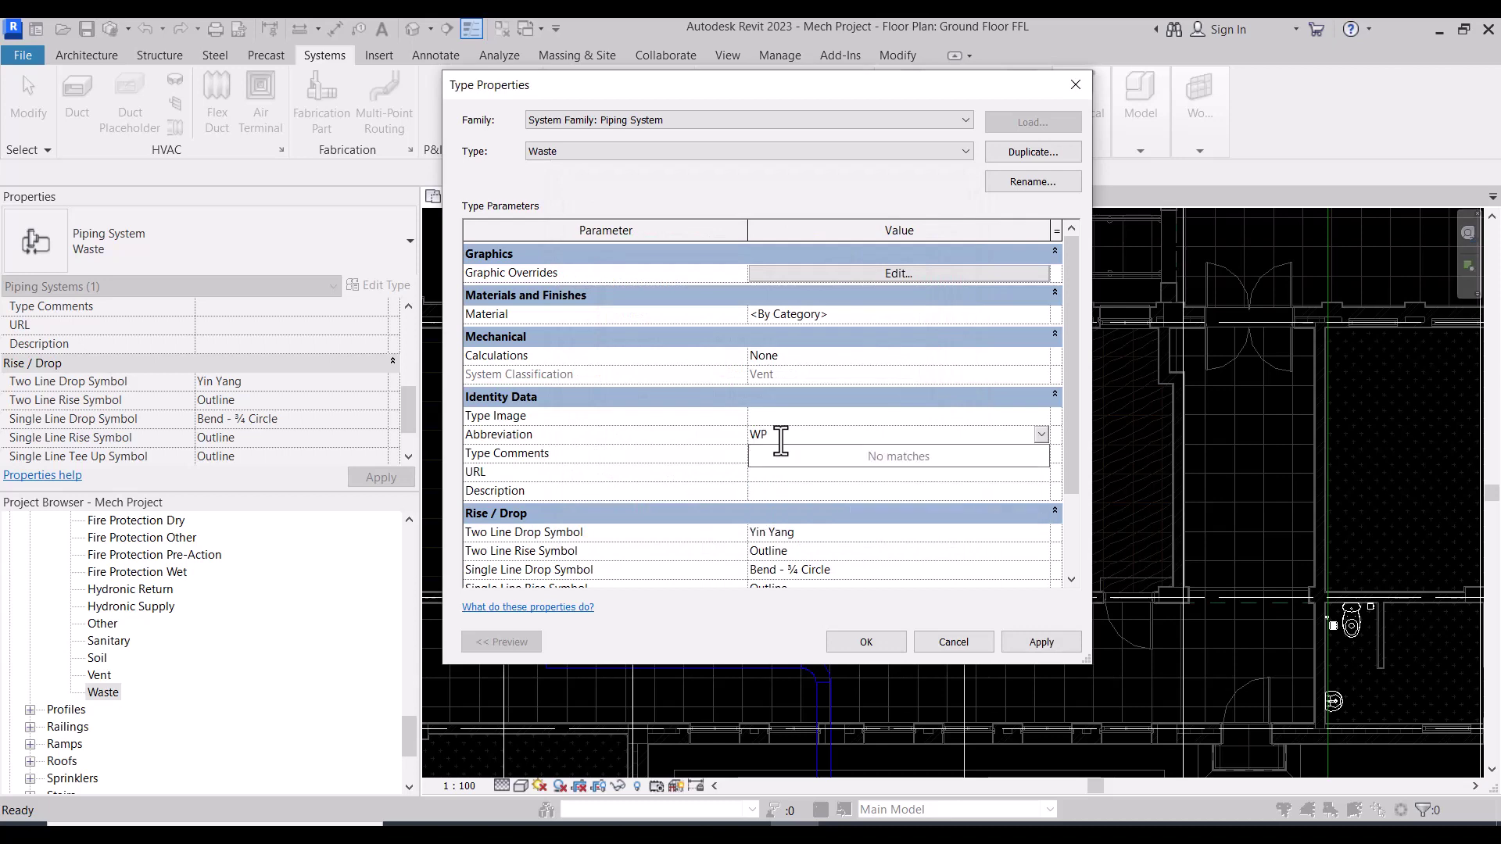
{"action": "left_click", "coordinate": [888, 646]}
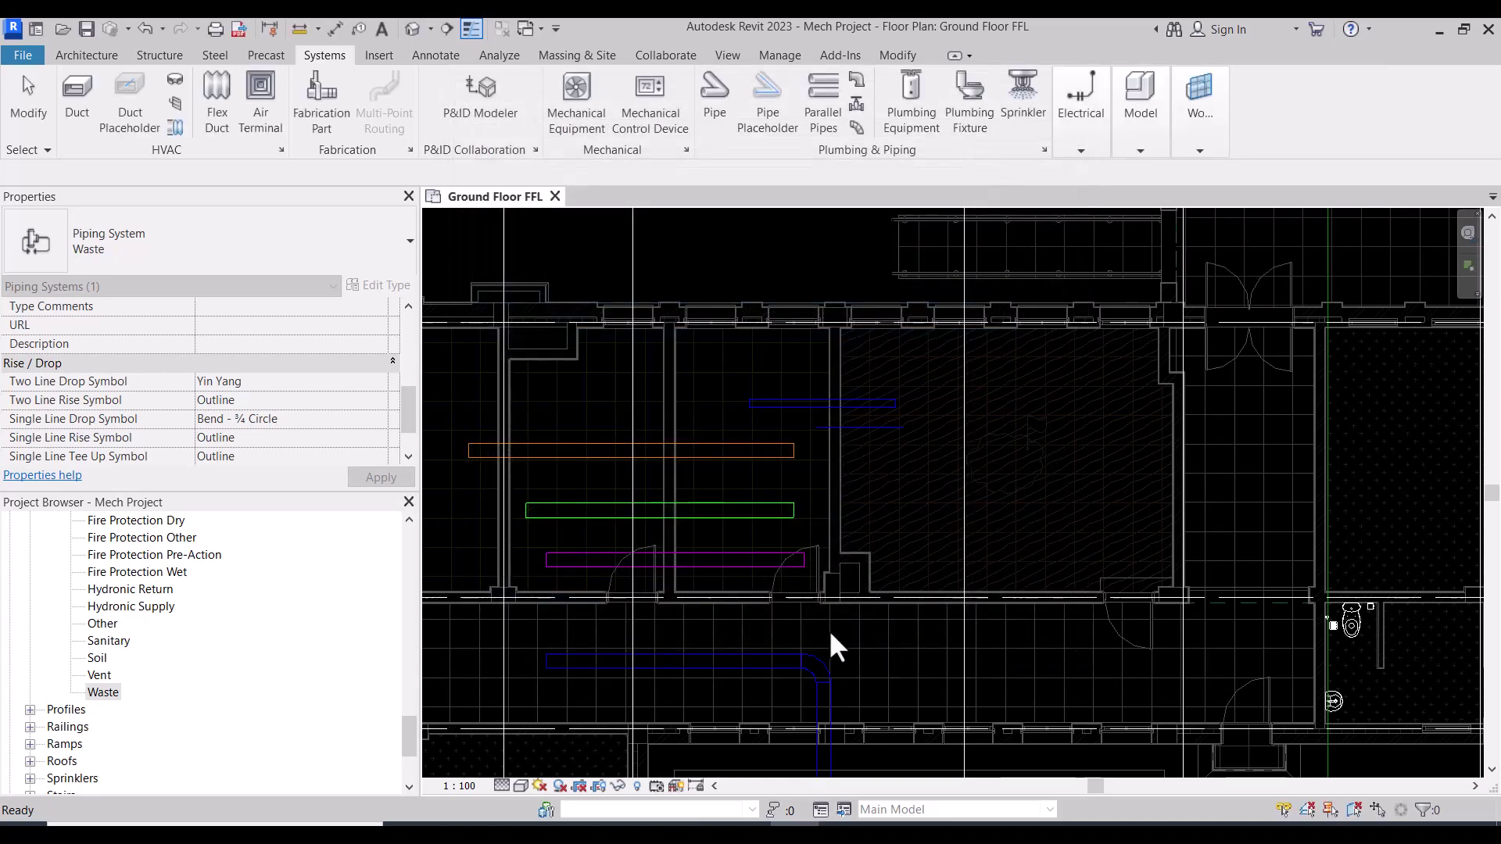
Step: Duplicate the Waste piping system and rename the copy to Rain Water
{"action": "right_click", "coordinate": [108, 690]}
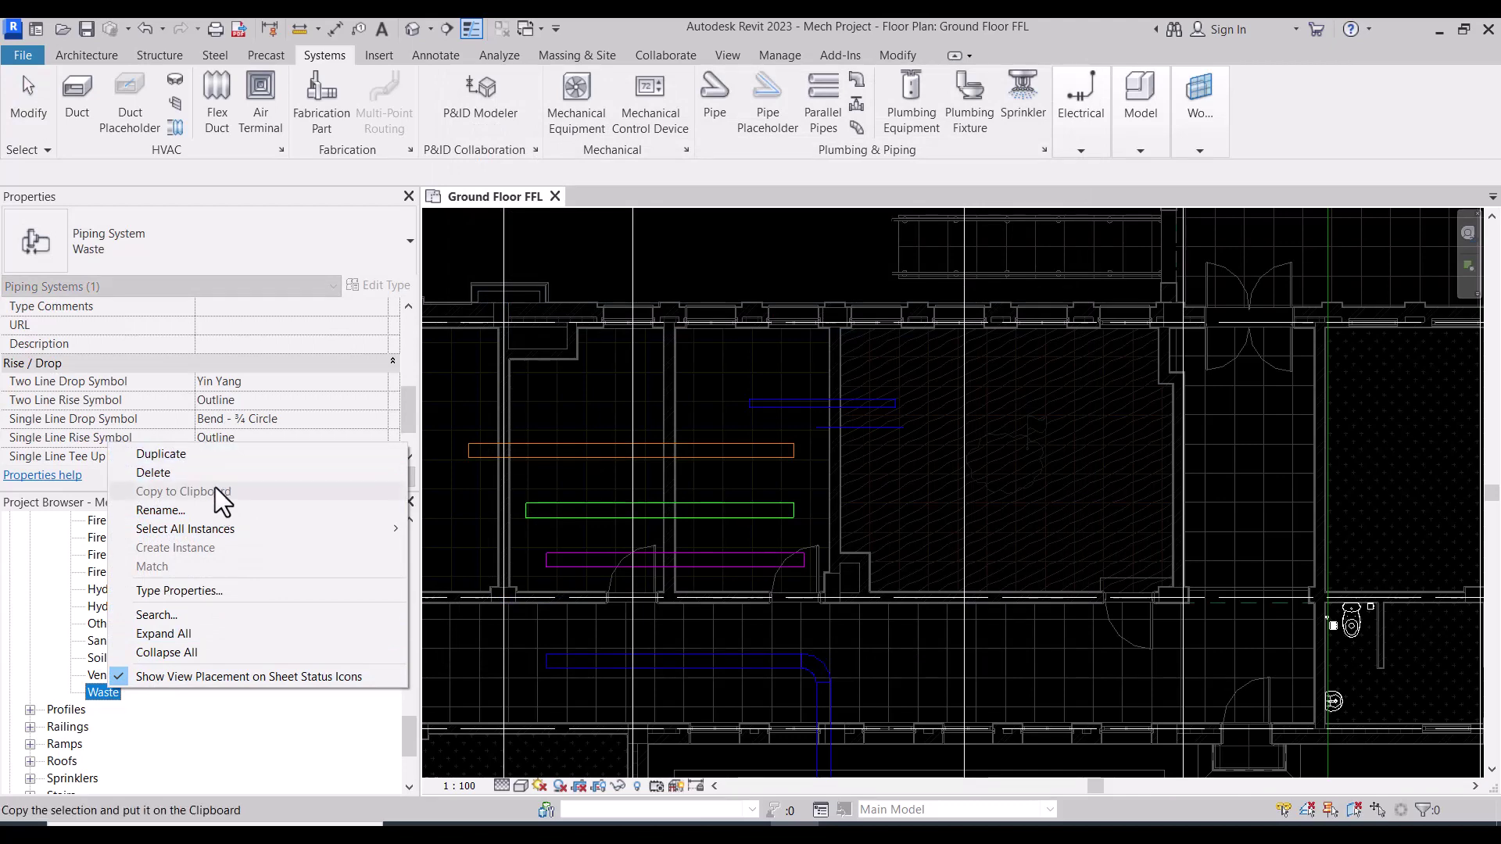
{"action": "left_click", "coordinate": [210, 457]}
{"action": "right_click", "coordinate": [106, 705]}
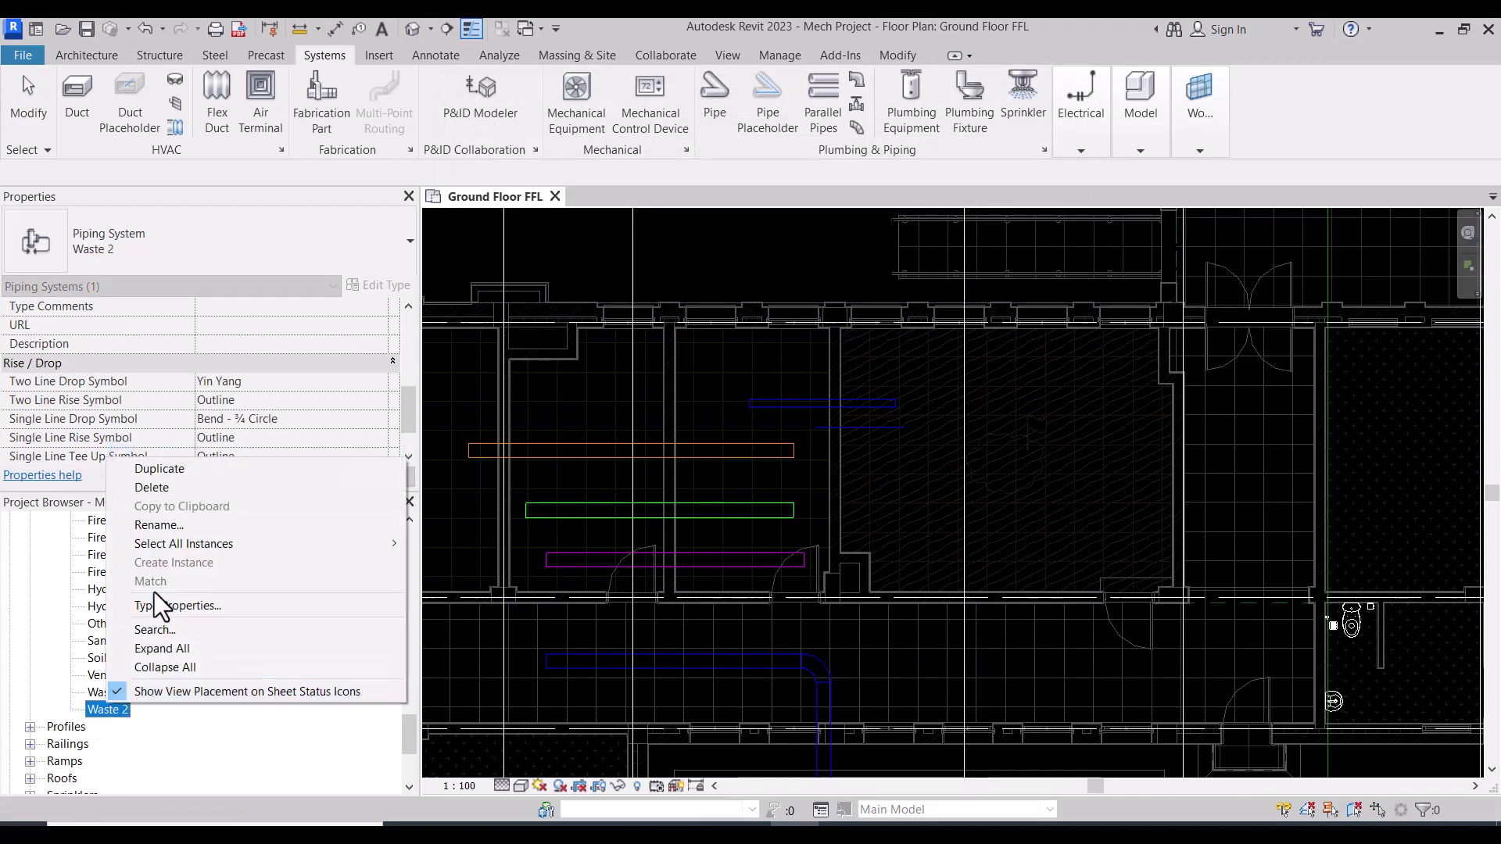
{"action": "left_click", "coordinate": [173, 524]}
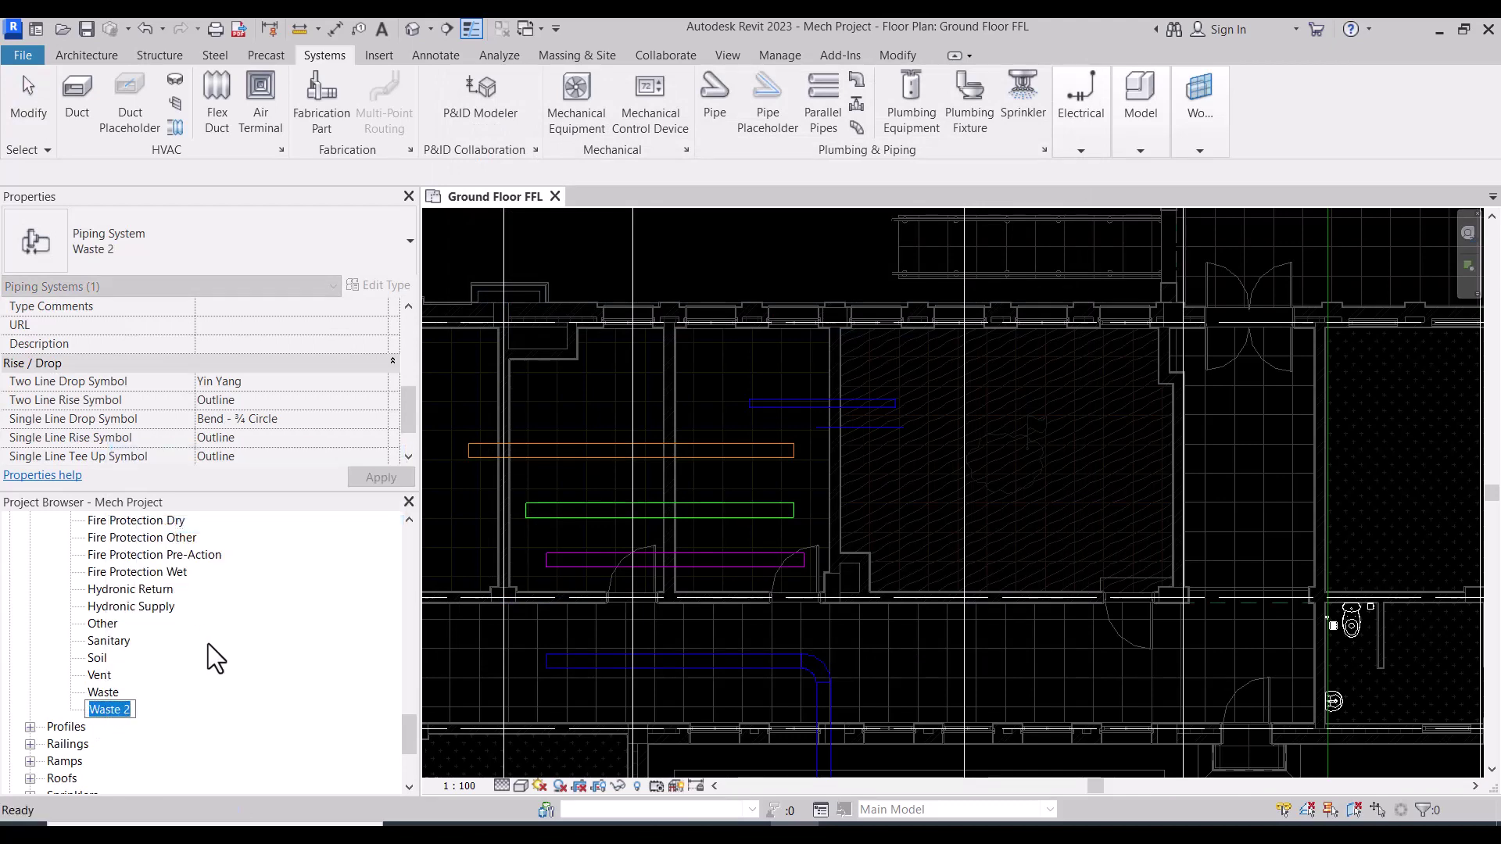
{"action": "type", "text": "Rain "}
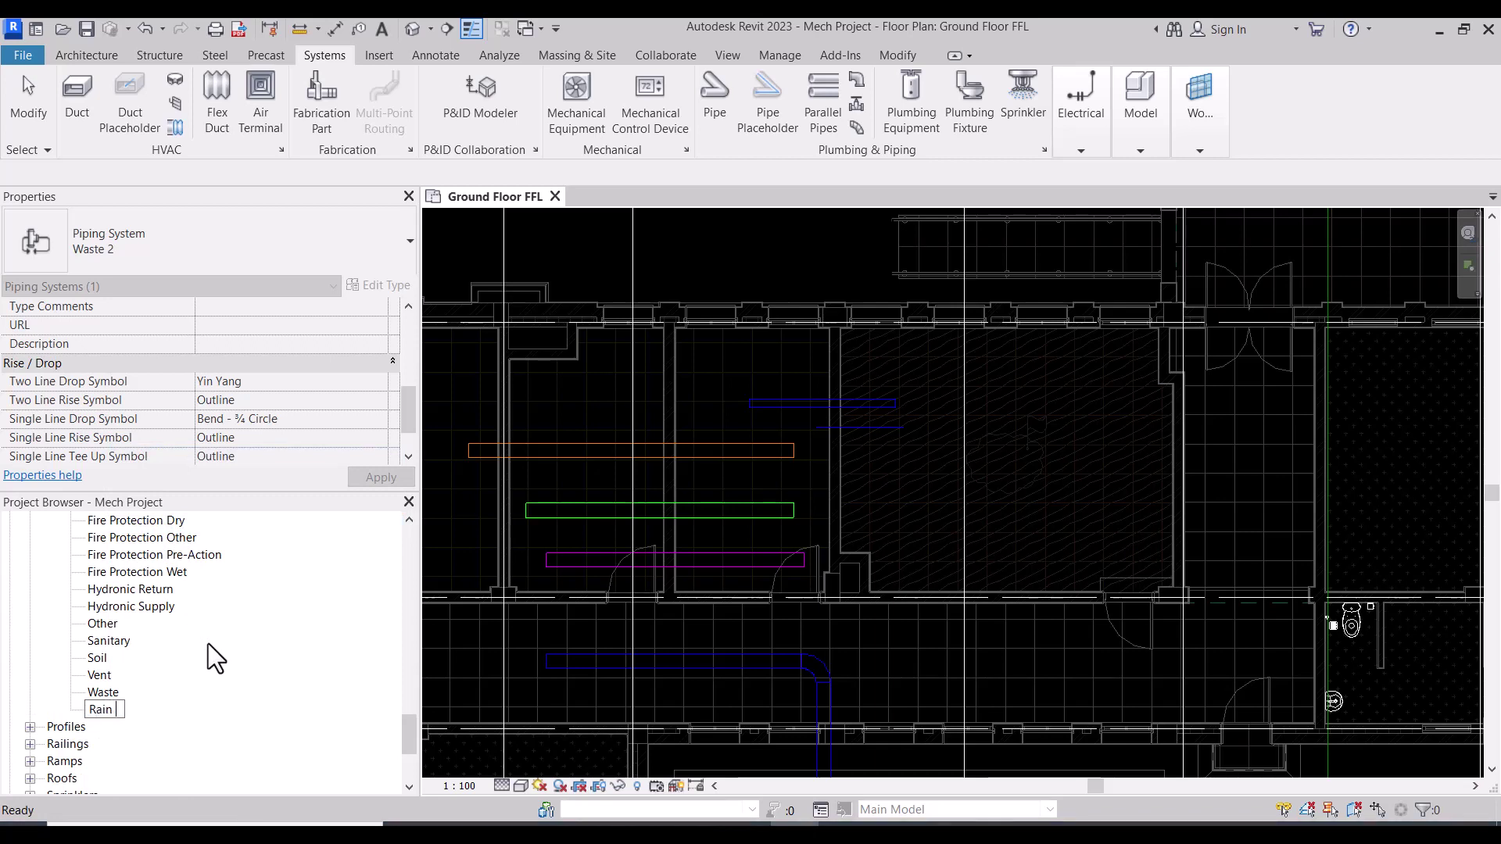
{"action": "type", "text": "Water"}
{"action": "key", "text": "Return"}
Step: Duplicate Rain Water and rename the copy to Condensate
{"action": "right_click", "coordinate": [101, 643]}
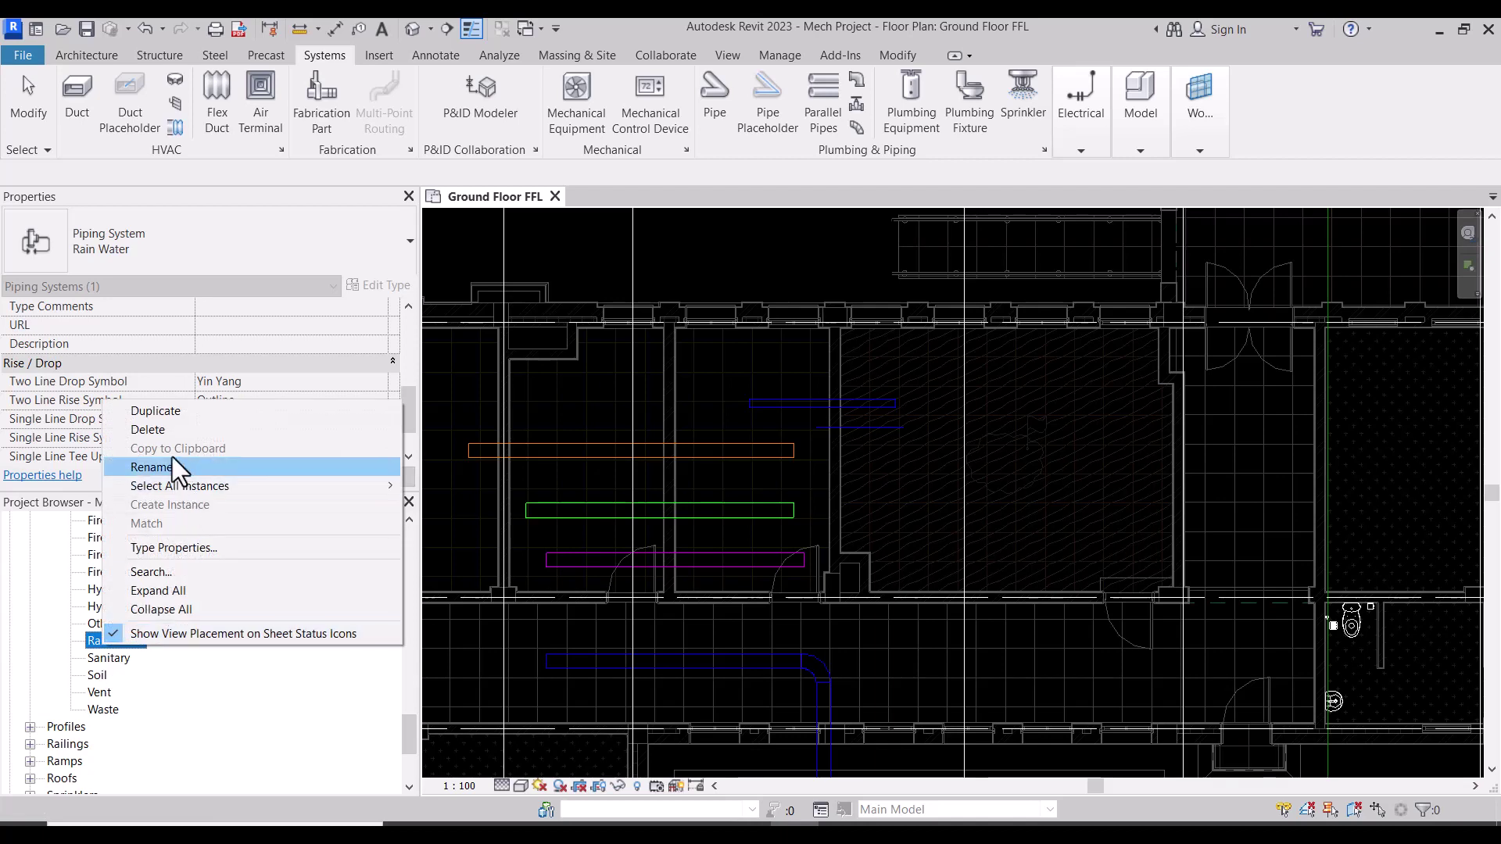
{"action": "left_click", "coordinate": [166, 413]}
{"action": "right_click", "coordinate": [111, 661]}
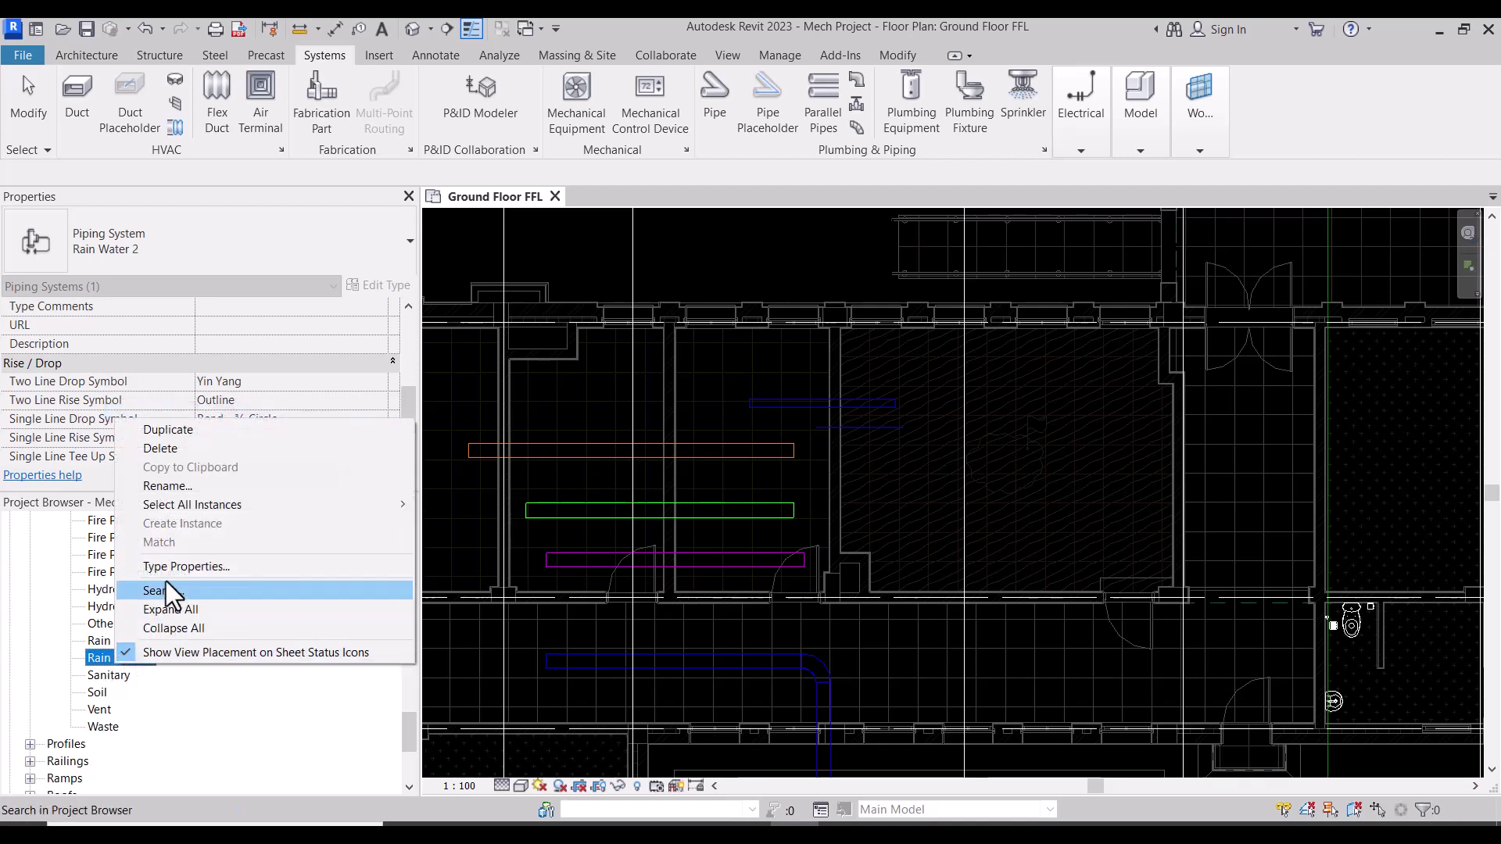
{"action": "left_click", "coordinate": [167, 485]}
{"action": "type", "text": "C"}
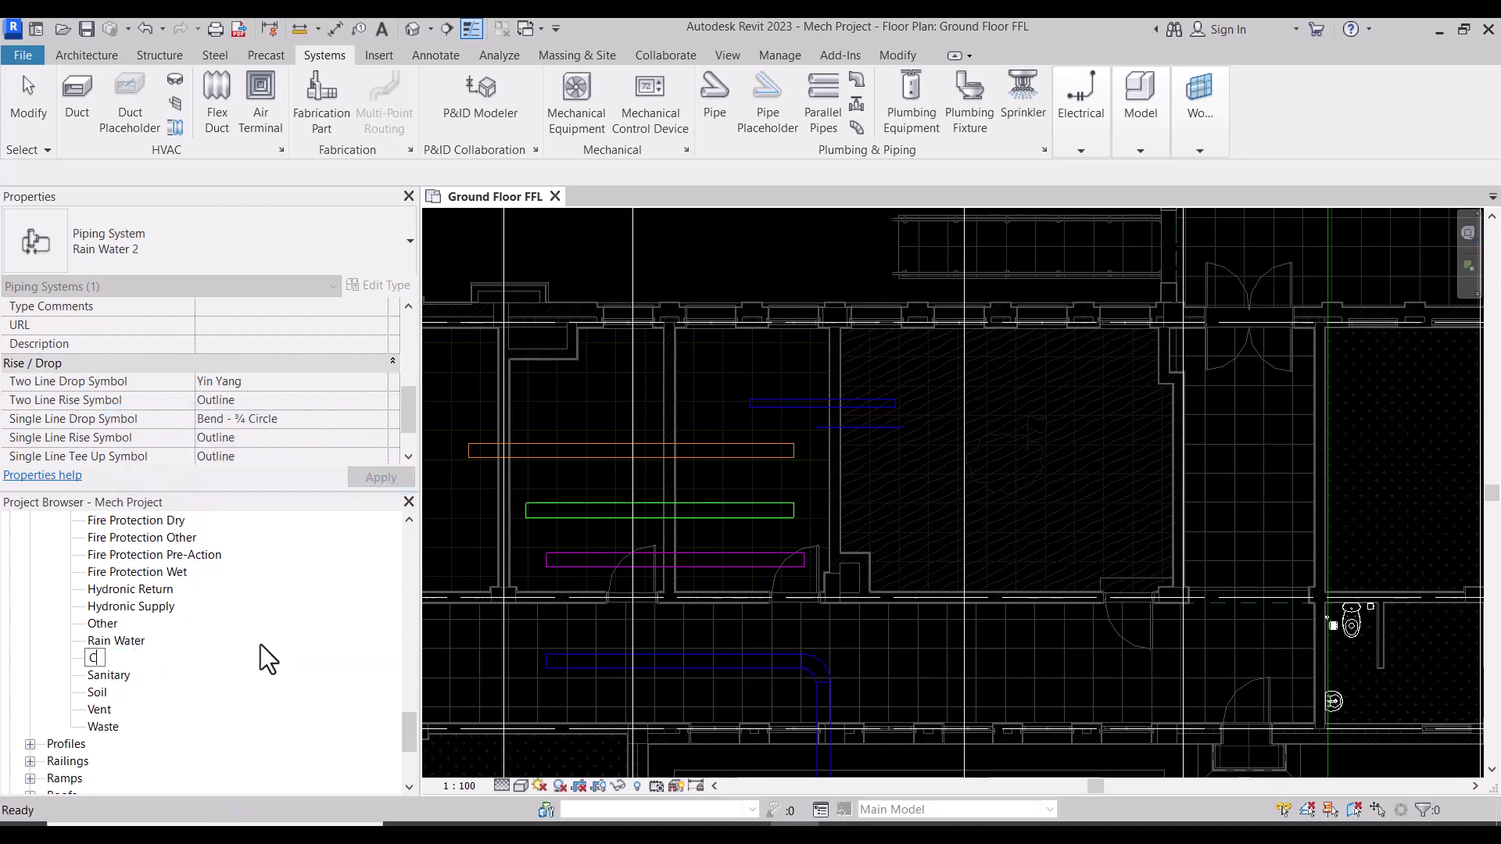
{"action": "type", "text": "ondens"}
{"action": "type", "text": "ate"}
{"action": "key", "text": "Return"}
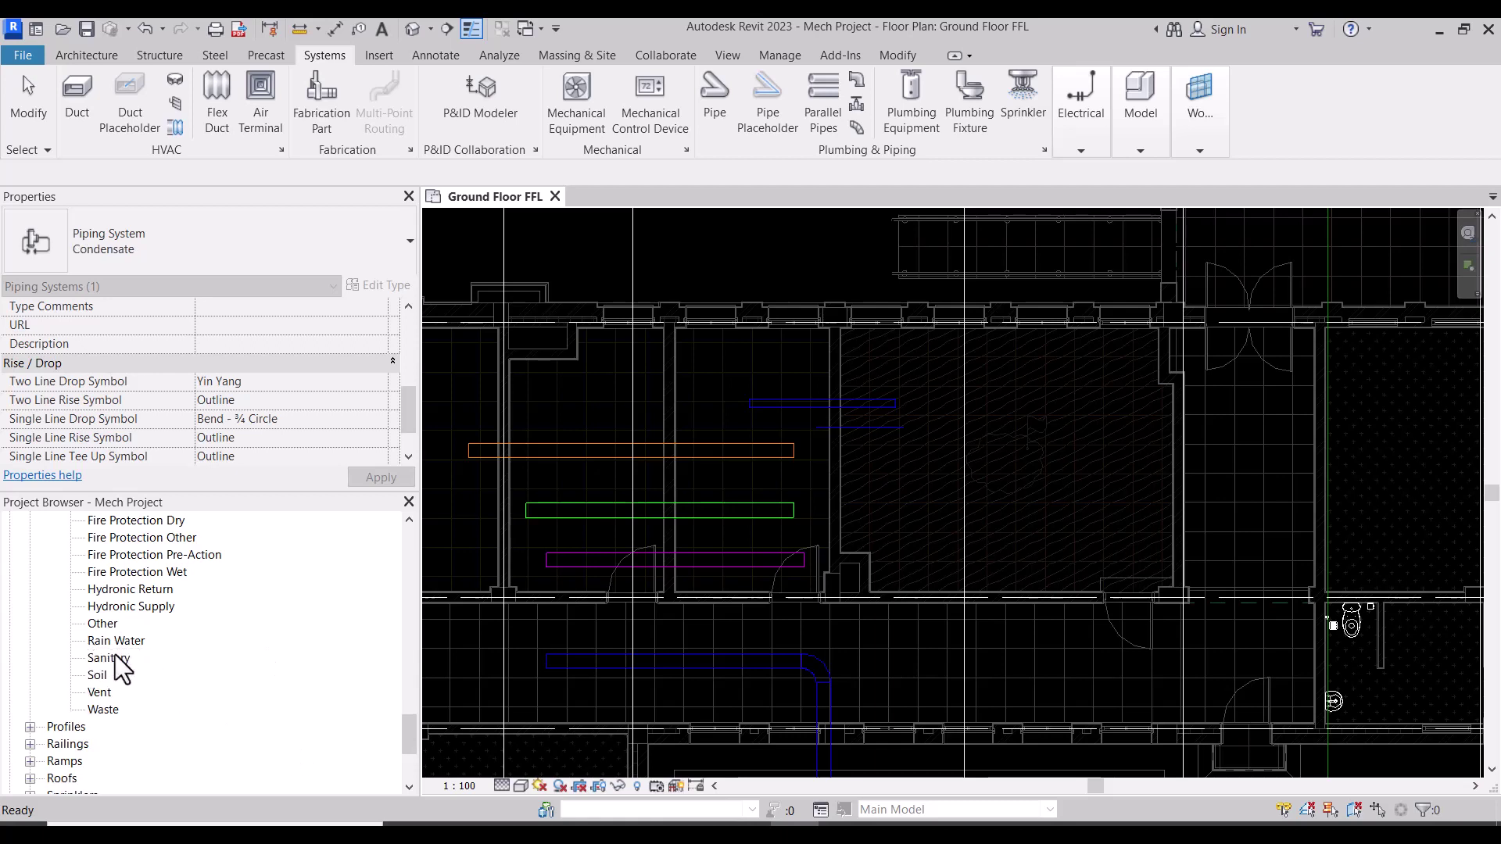
{"action": "scroll", "coordinate": [168, 548], "scroll_direction": "up", "scroll_amount": 1}
{"action": "scroll", "coordinate": [149, 561], "scroll_direction": "up", "scroll_amount": 1}
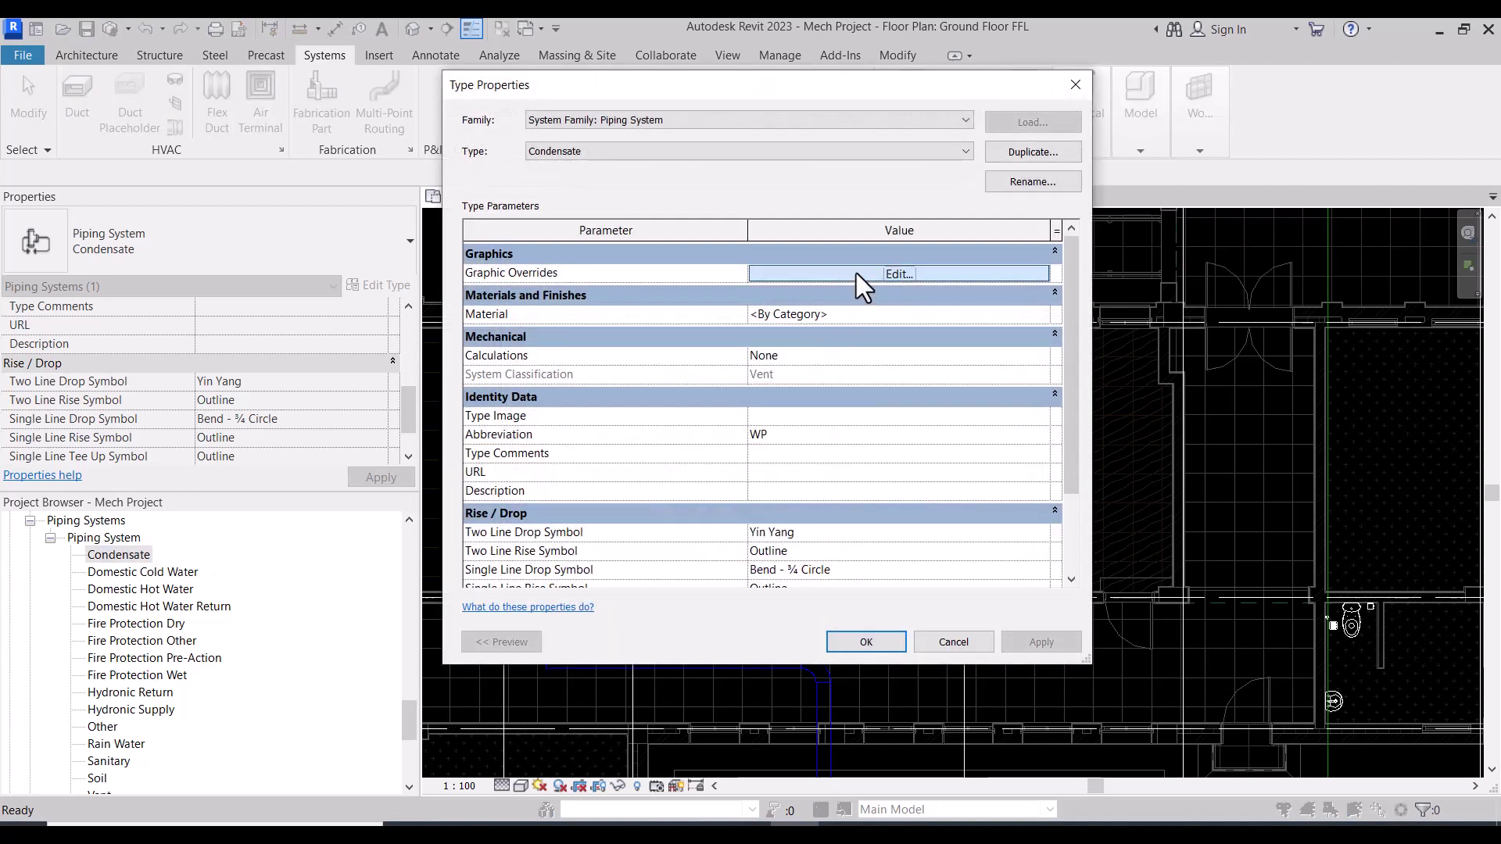
Step: Give Condensate a red line colour override and replace abbreviation WP with Con
{"action": "left_click", "coordinate": [856, 274]}
{"action": "left_click", "coordinate": [725, 369]}
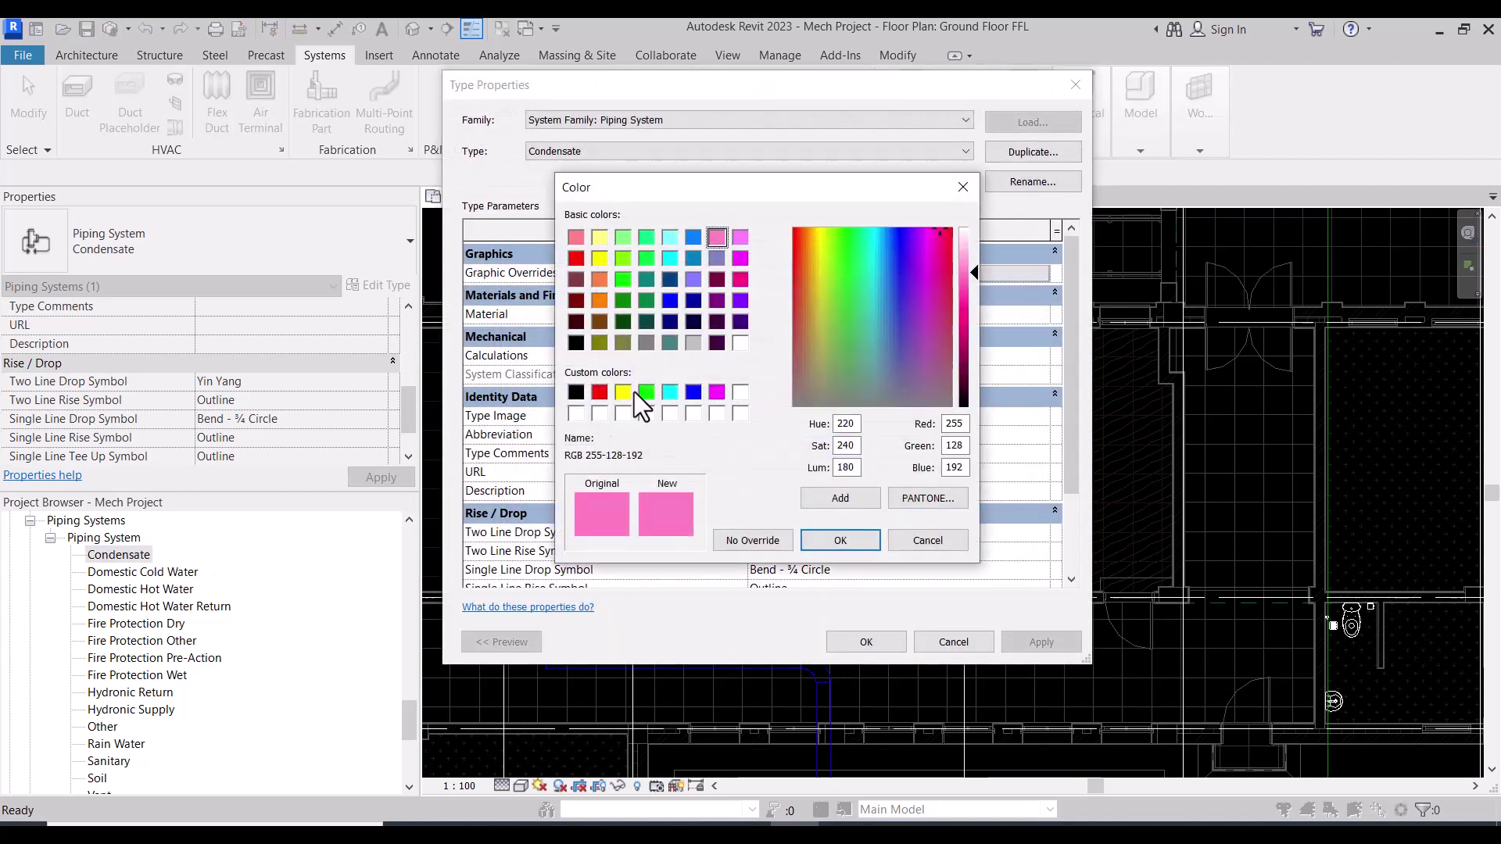
{"action": "left_click", "coordinate": [598, 391]}
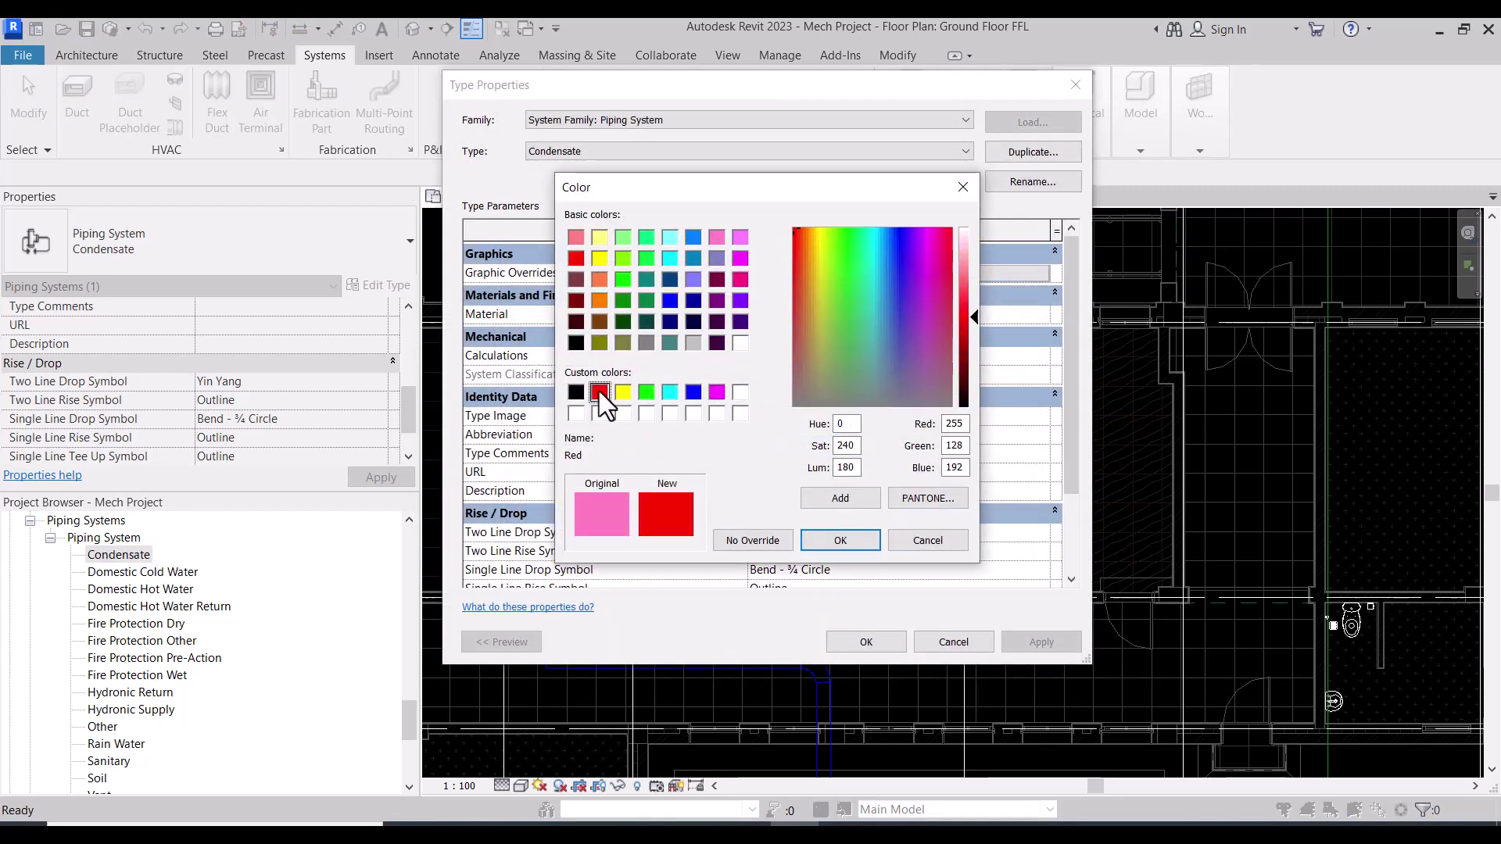
{"action": "left_click", "coordinate": [827, 543]}
{"action": "left_click", "coordinate": [801, 450]}
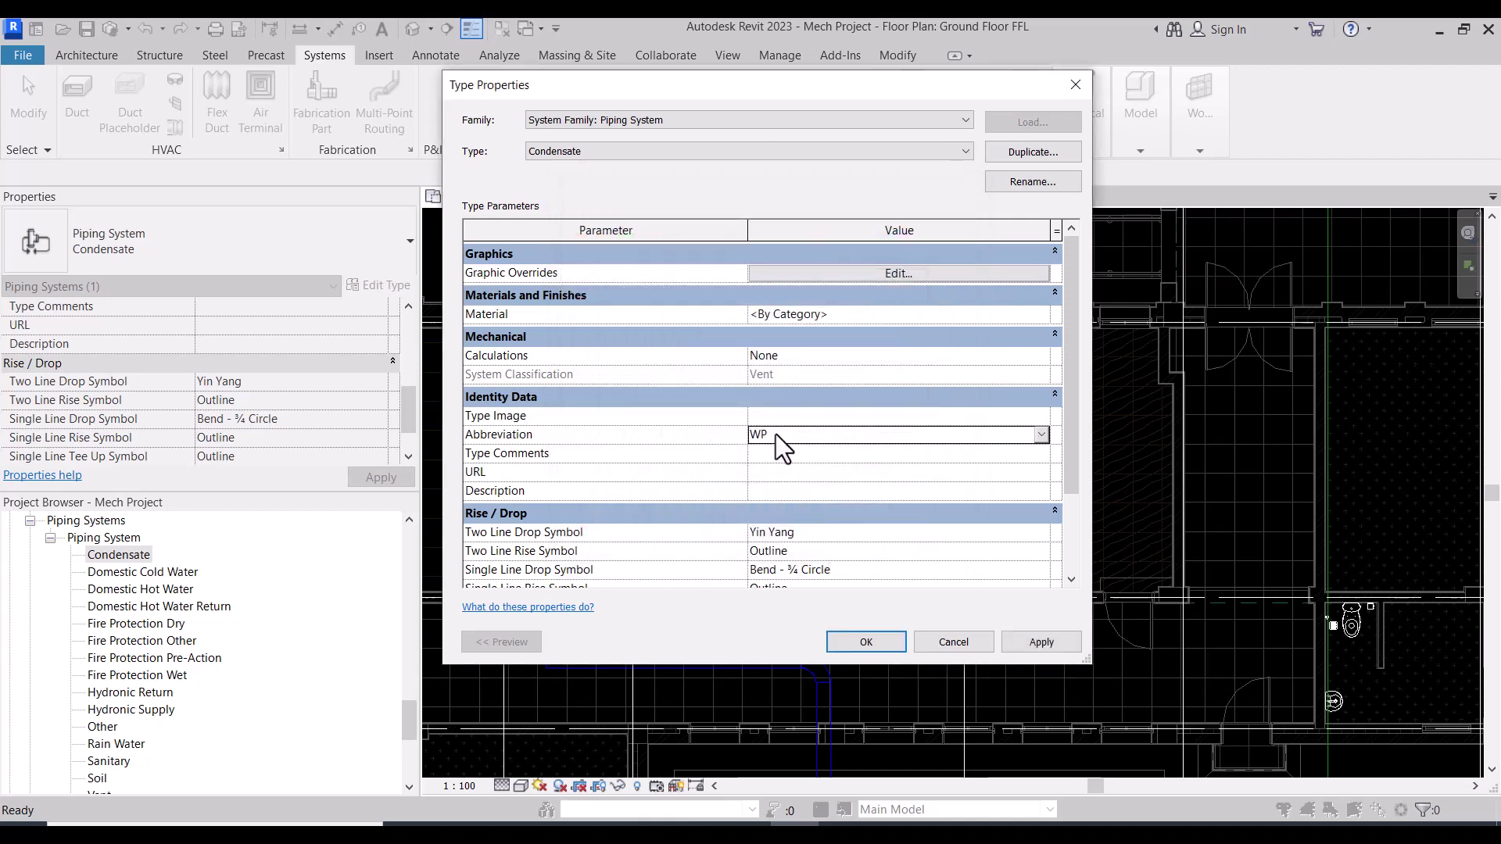
{"action": "left_click_drag", "start_coordinate": [763, 434], "coordinate": [743, 435]}
{"action": "type", "text": "C"}
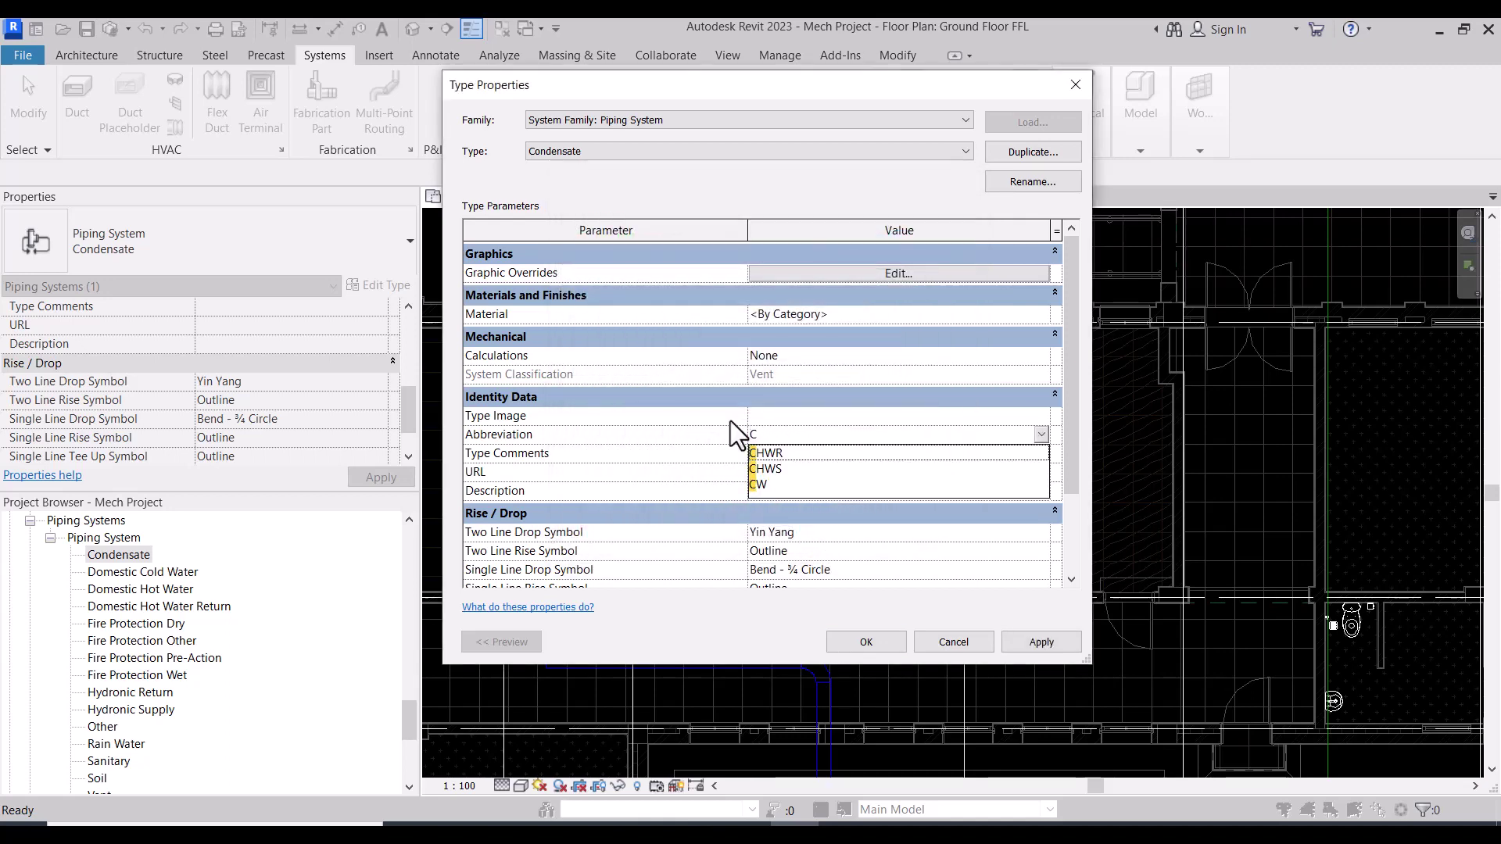
{"action": "type", "text": "on"}
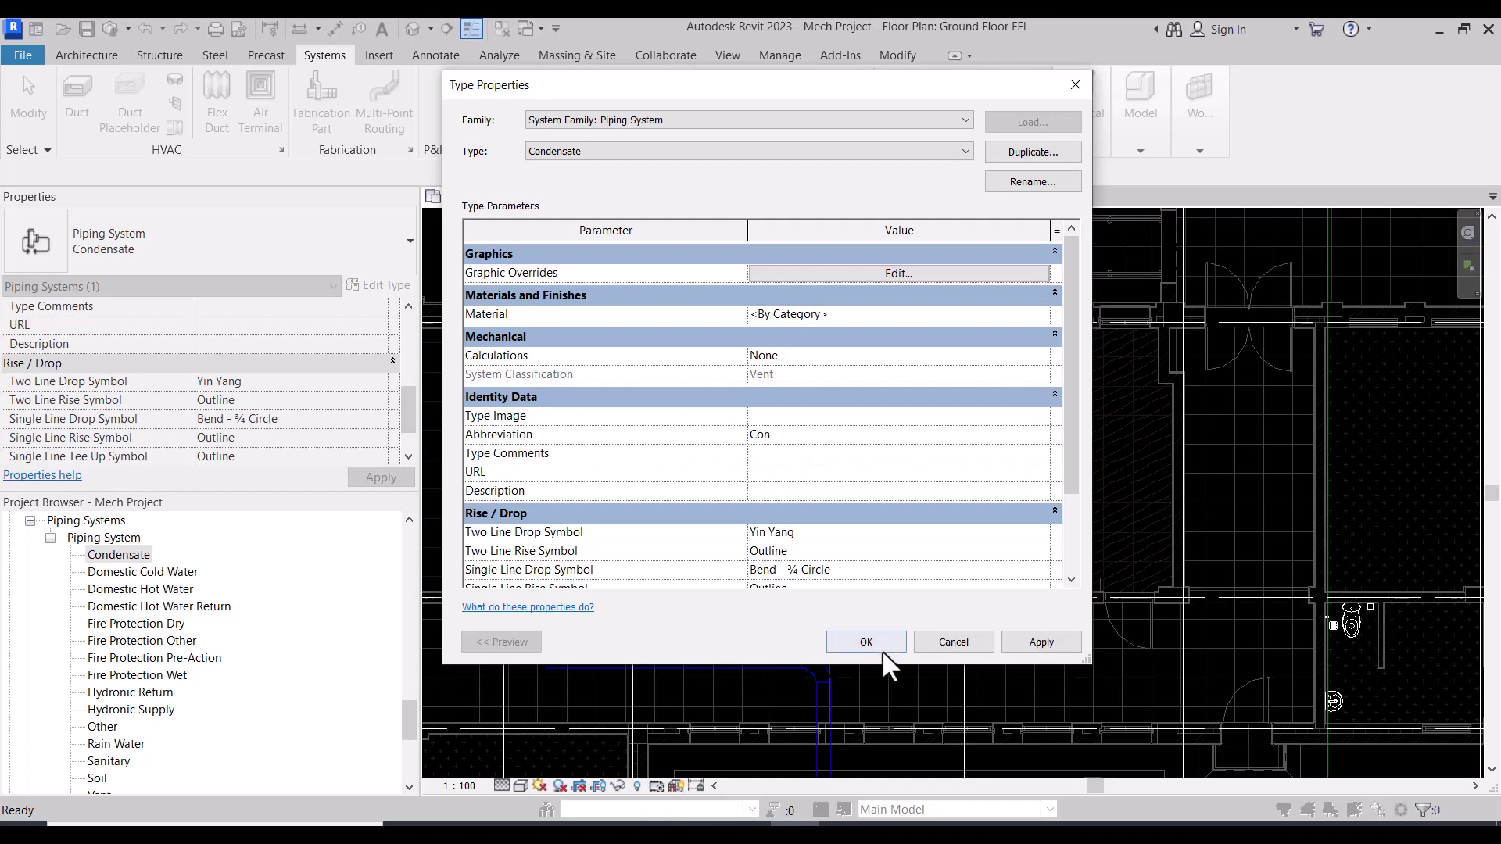
{"action": "left_click", "coordinate": [881, 650]}
{"action": "scroll", "coordinate": [126, 665], "scroll_direction": "down", "scroll_amount": 1}
Step: Give Rain Water a bright green line colour override and the abbreviation RWP
{"action": "scroll", "coordinate": [117, 680], "scroll_direction": "down", "scroll_amount": 2}
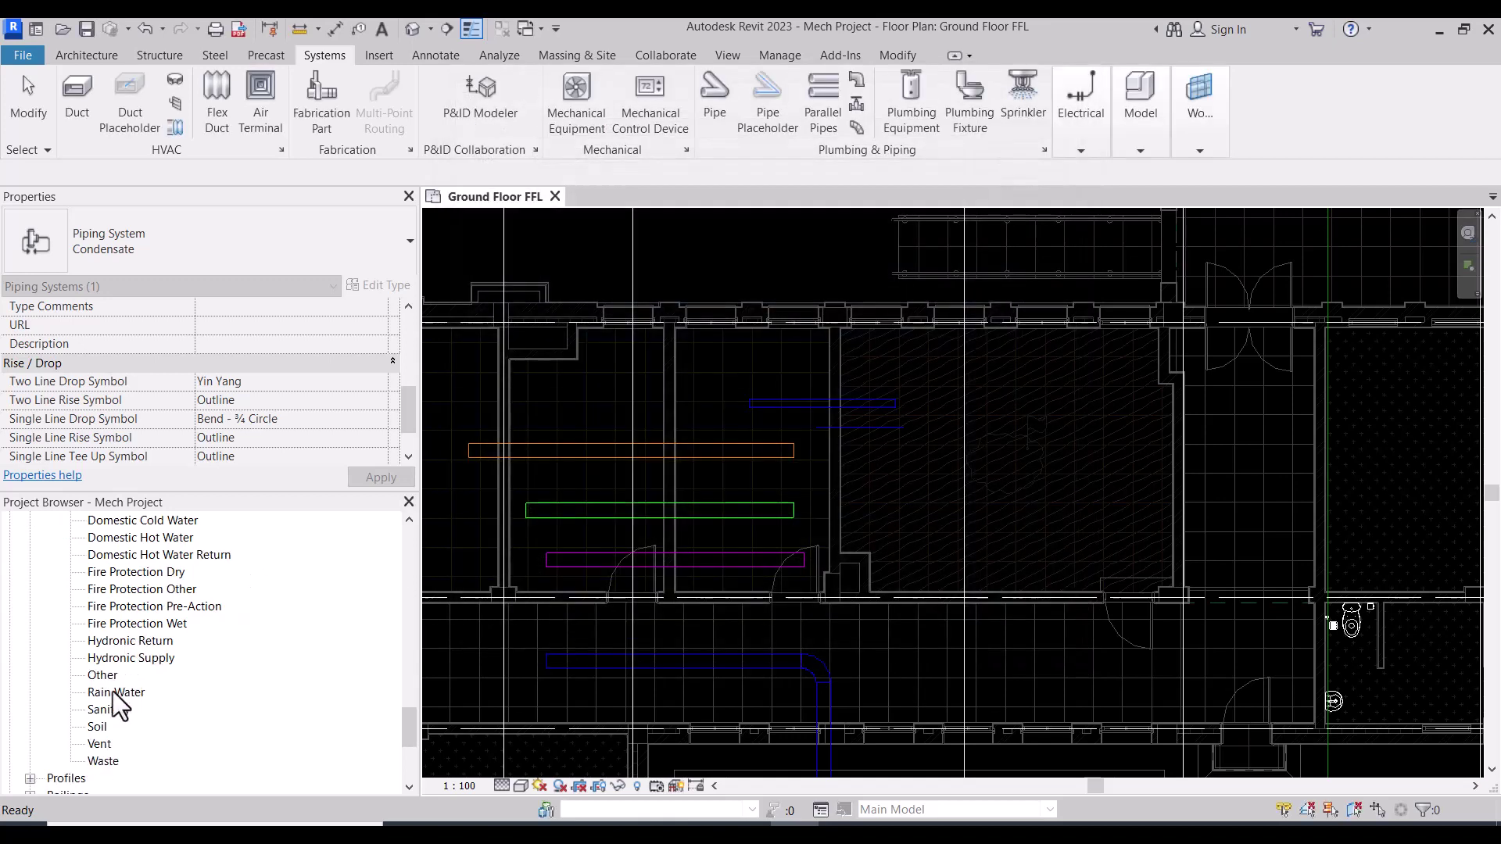
{"action": "double_click", "coordinate": [112, 691]}
{"action": "left_click", "coordinate": [848, 273]}
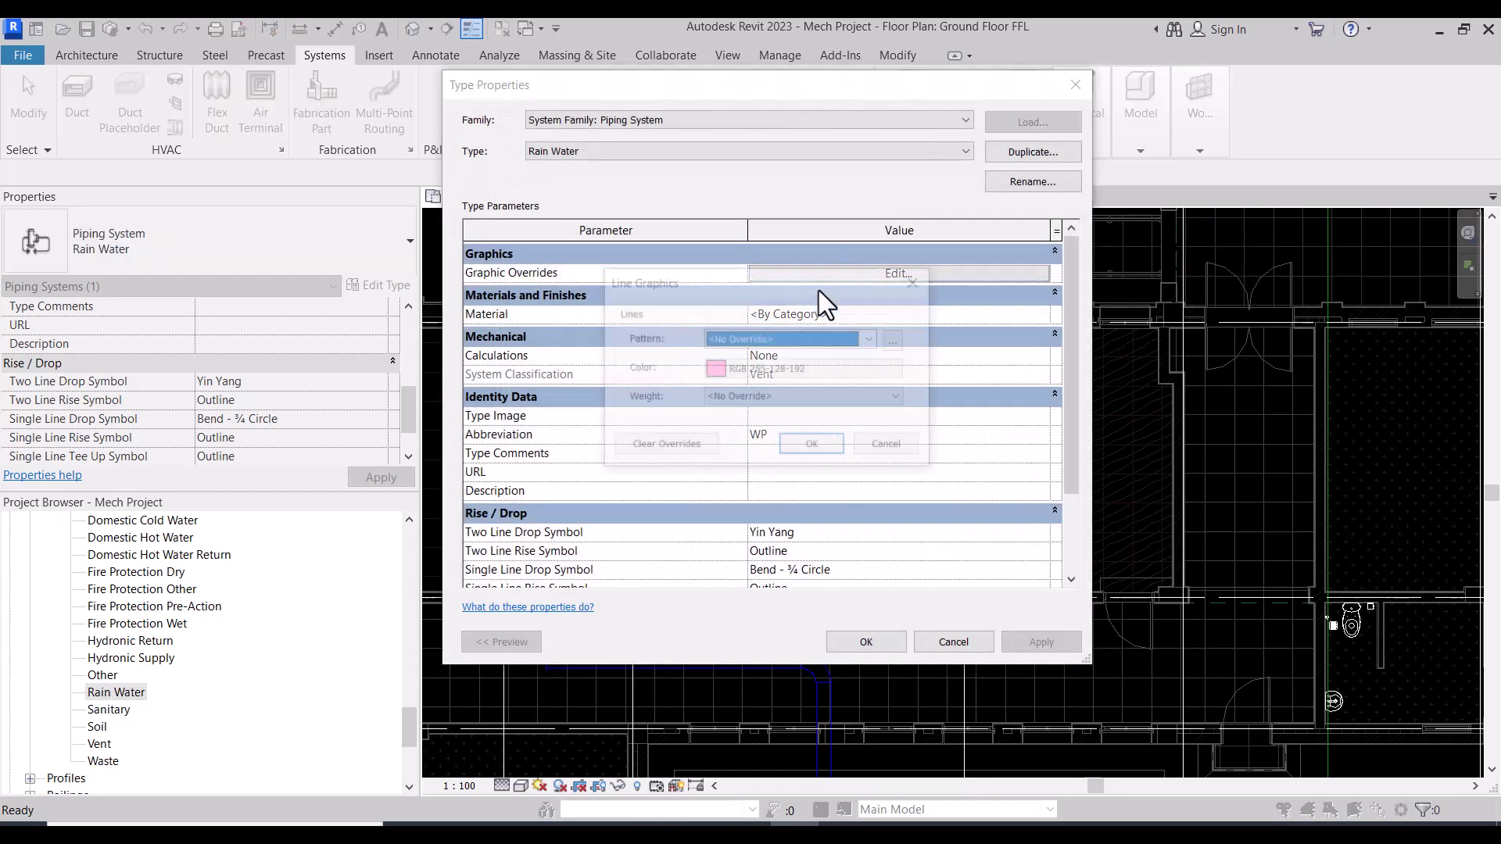
{"action": "left_click", "coordinate": [716, 369]}
{"action": "left_click", "coordinate": [622, 279]}
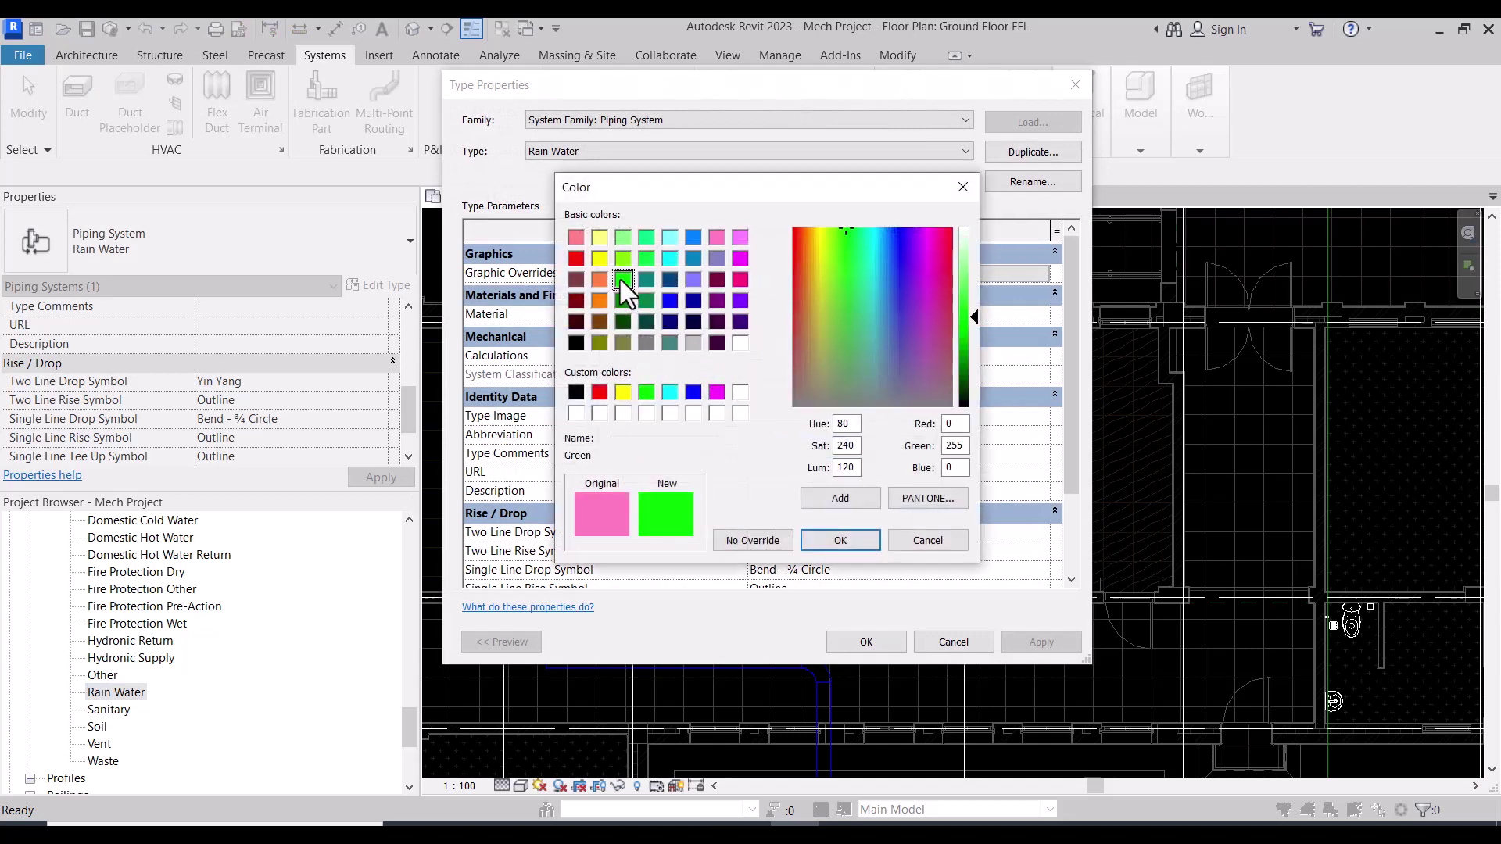
{"action": "left_click", "coordinate": [840, 538]}
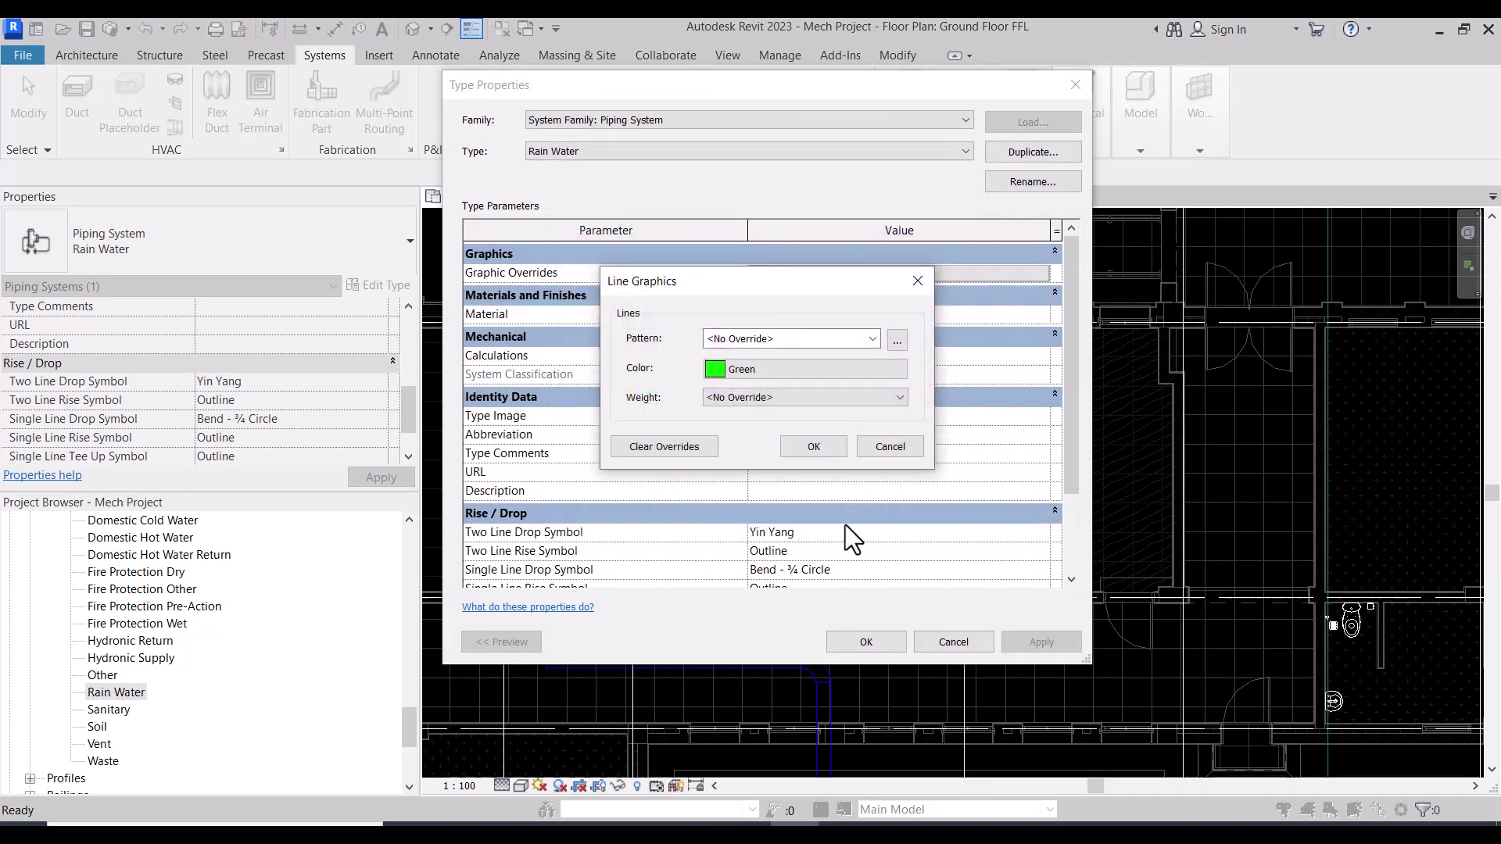
{"action": "left_click", "coordinate": [807, 450]}
{"action": "type", "text": "R"}
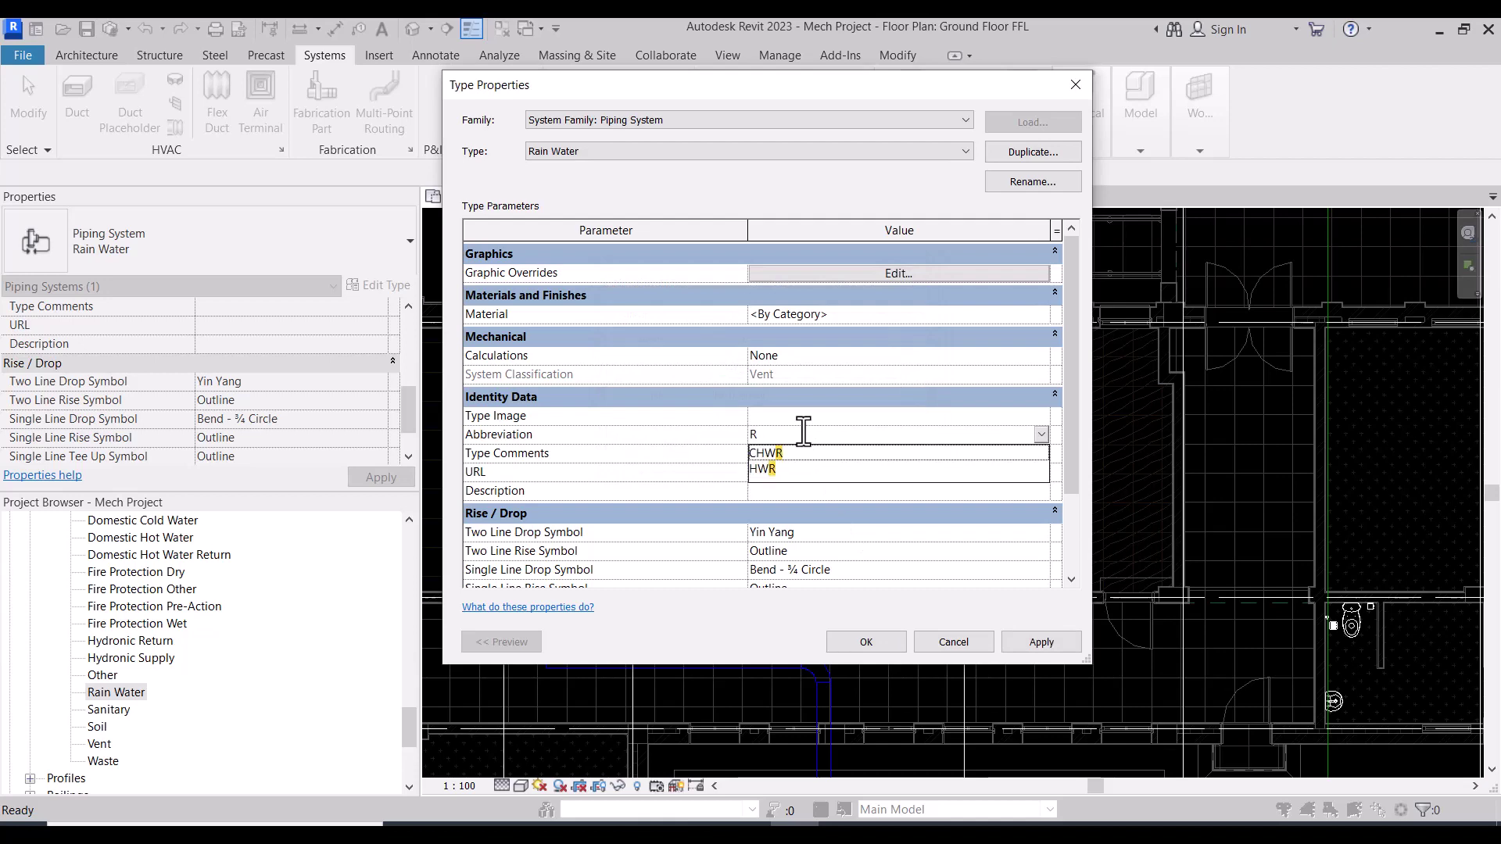
{"action": "type", "text": "WP"}
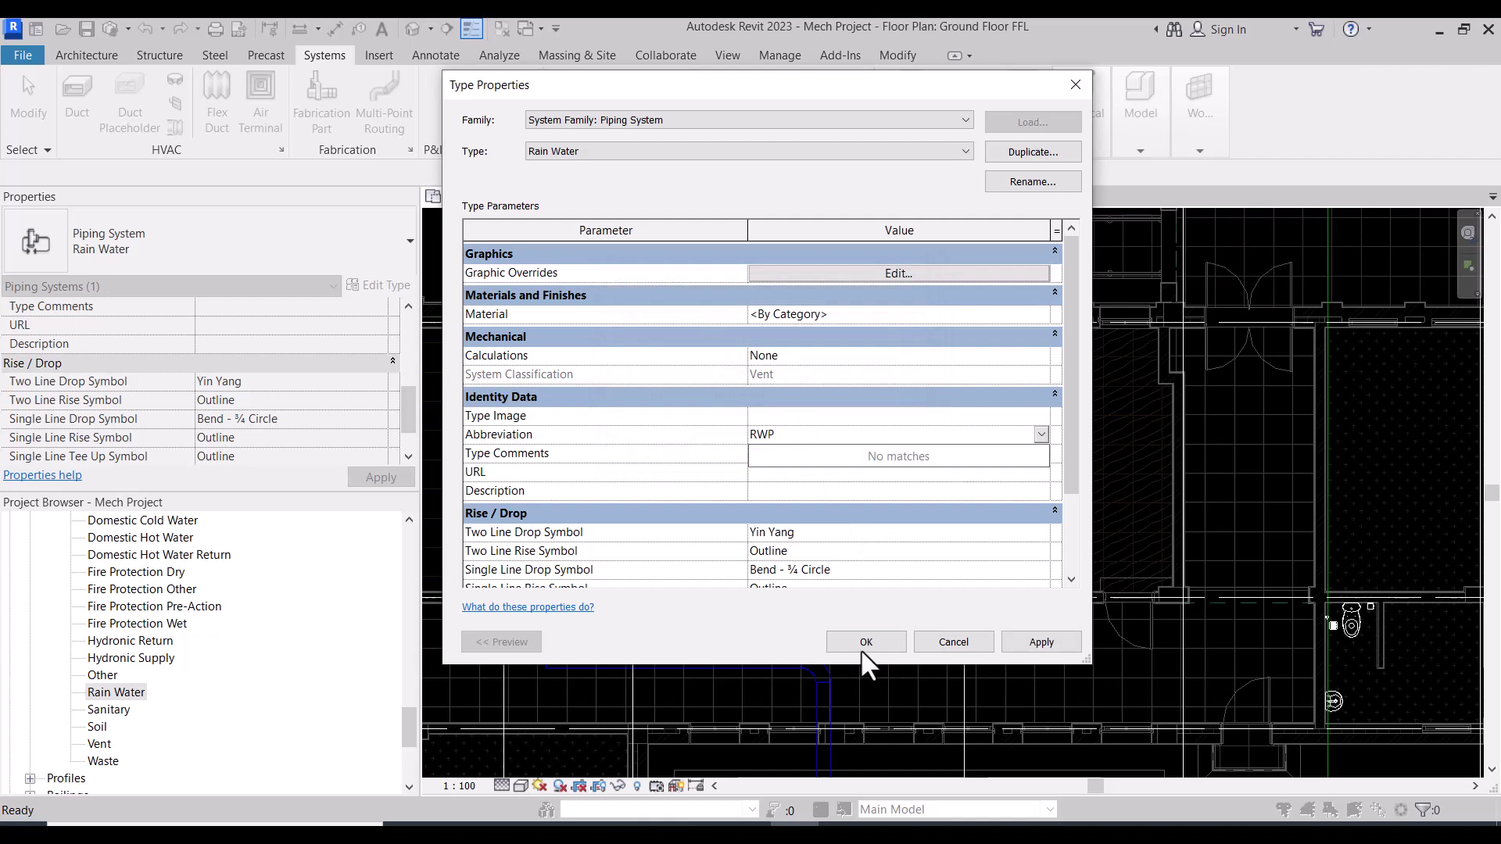
{"action": "left_click", "coordinate": [859, 642]}
{"action": "scroll", "coordinate": [127, 594], "scroll_direction": "up", "scroll_amount": 2}
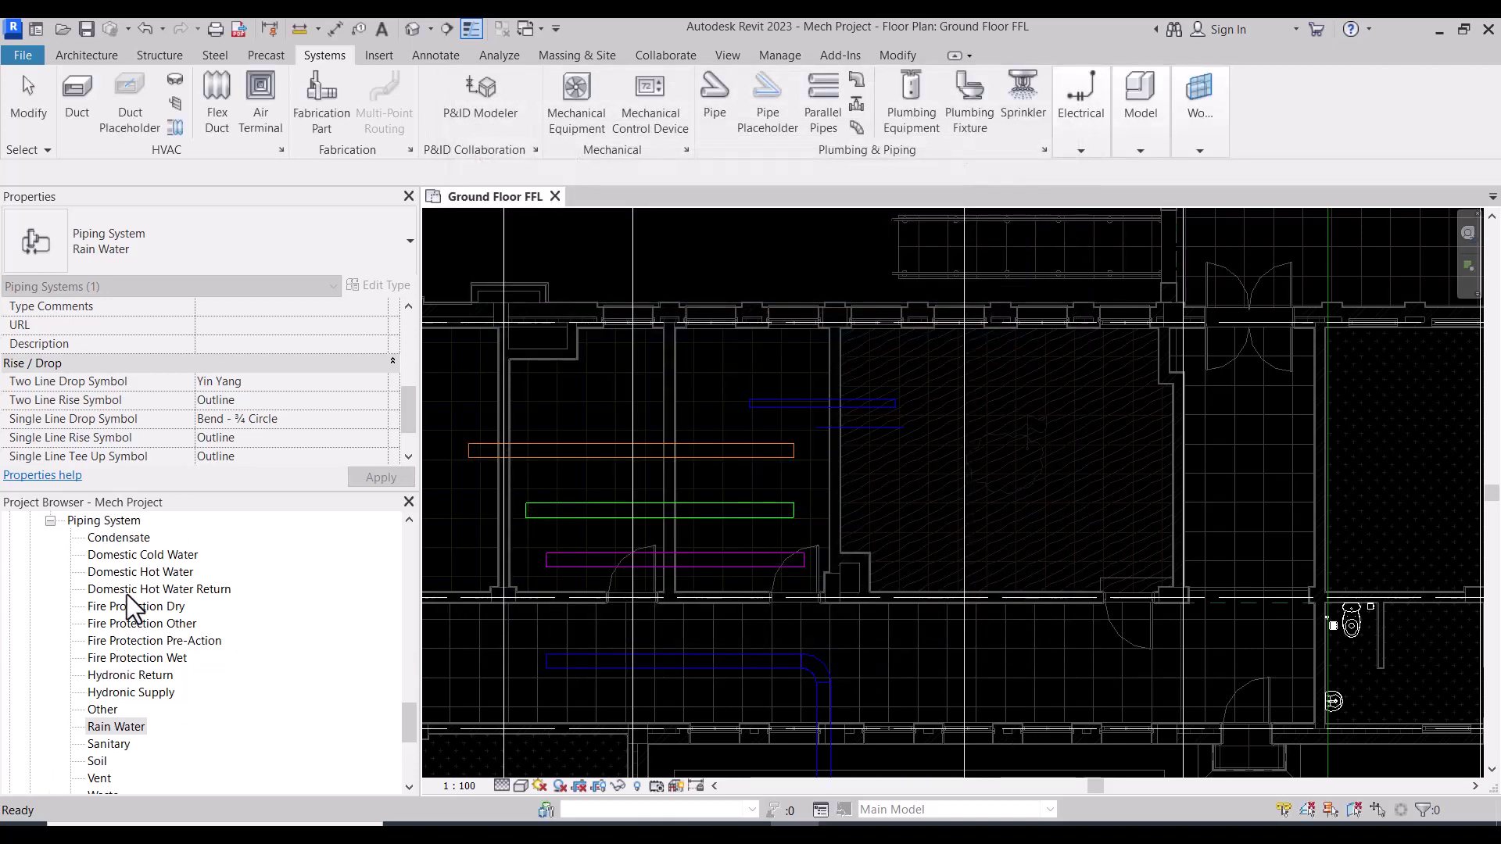
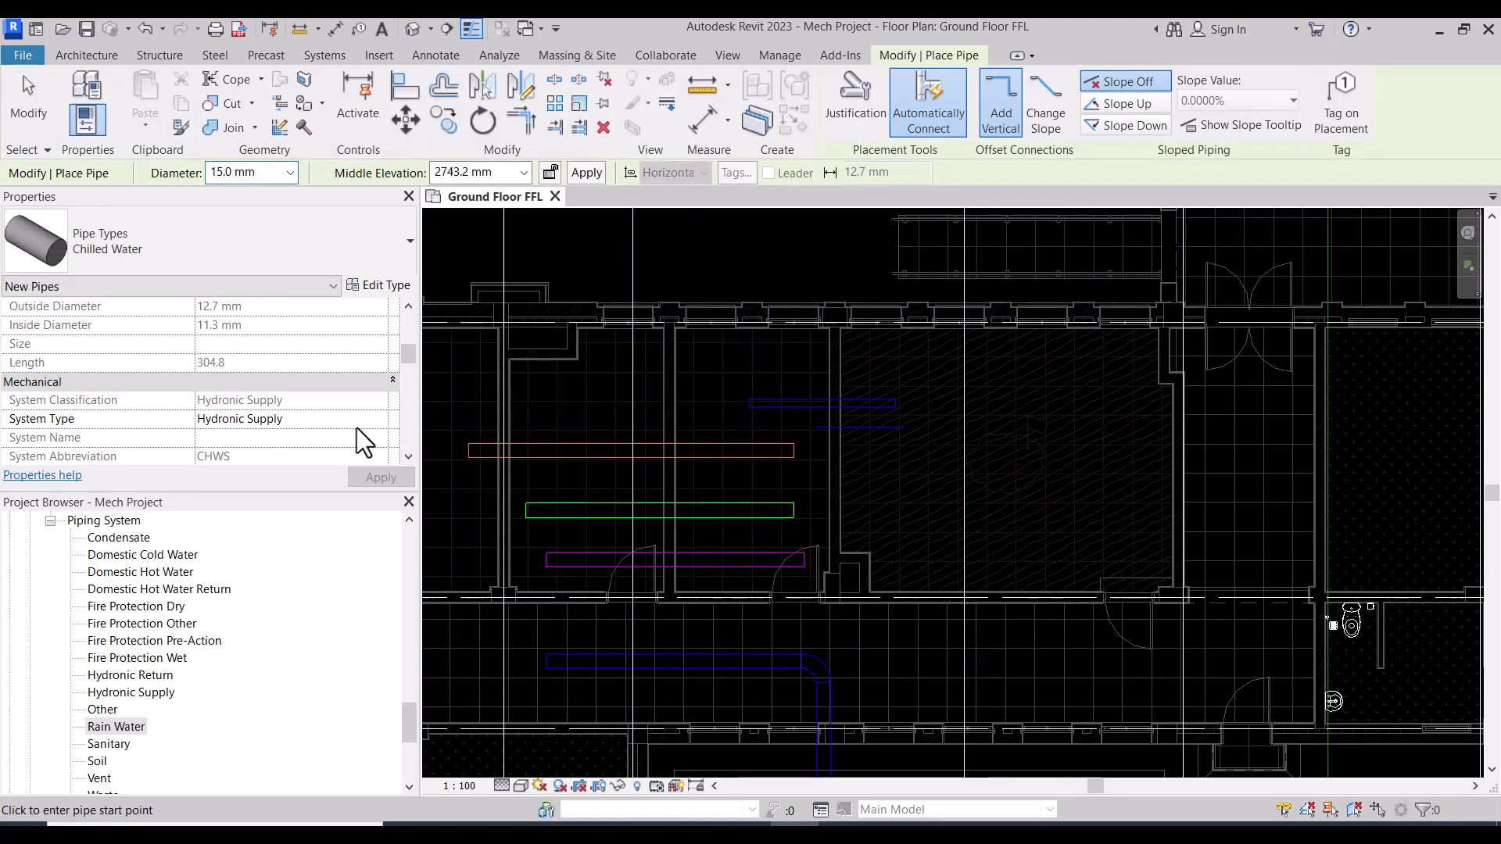
Step: Review the chilled water pipe's System Type and pipe type lists, then exit pipe placement
{"action": "left_click", "coordinate": [383, 420]}
{"action": "scroll", "coordinate": [282, 481], "scroll_direction": "down", "scroll_amount": 1}
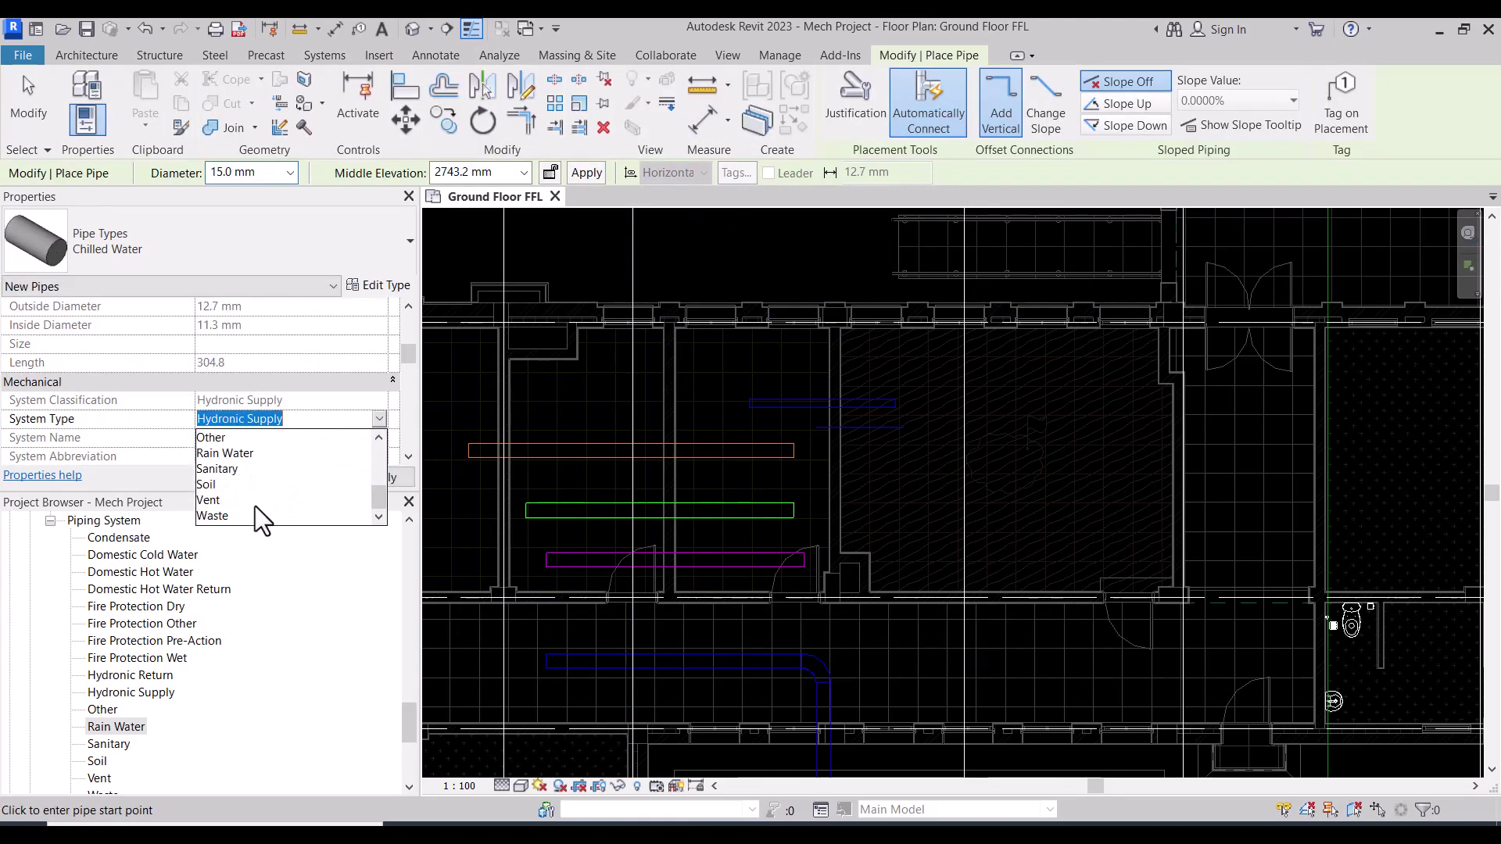
{"action": "scroll", "coordinate": [256, 502], "scroll_direction": "up", "scroll_amount": 3}
{"action": "left_click", "coordinate": [327, 236]}
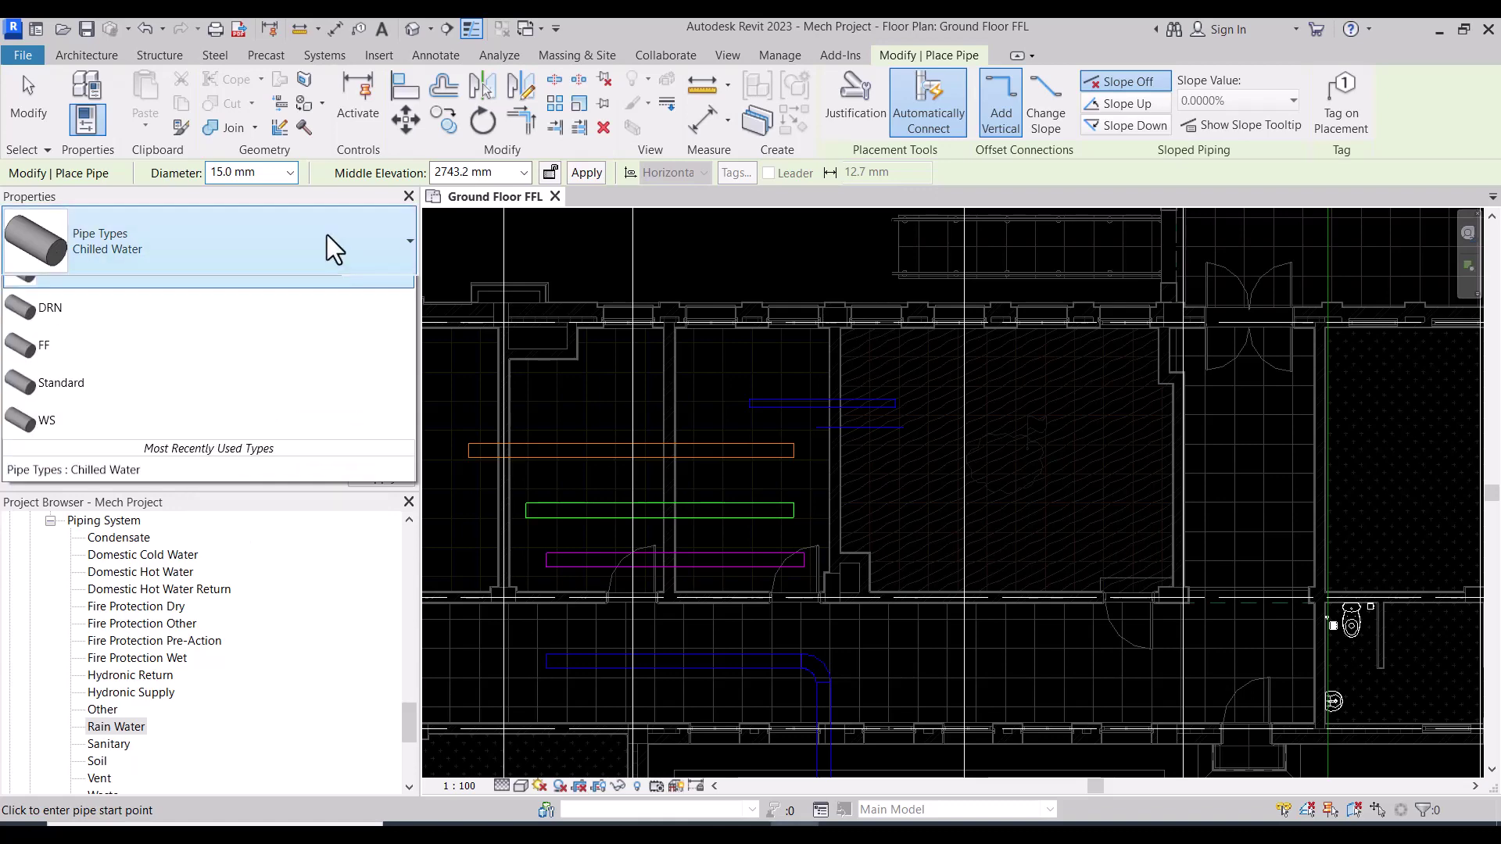
{"action": "scroll", "coordinate": [38, 471], "scroll_direction": "up", "scroll_amount": 2}
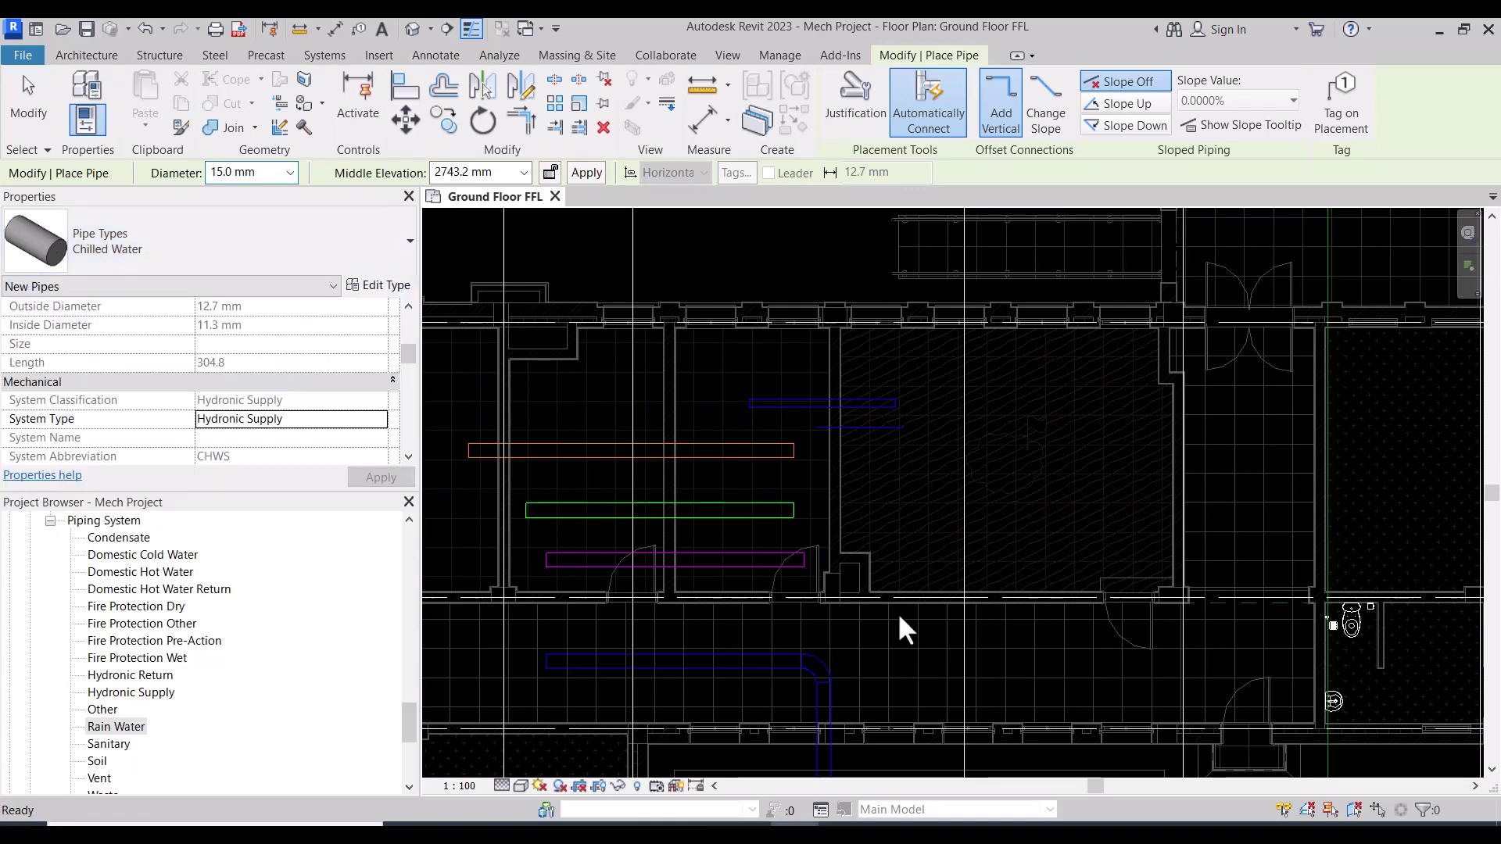
{"action": "key", "text": "Escape"}
{"action": "key", "text": "Escape"}
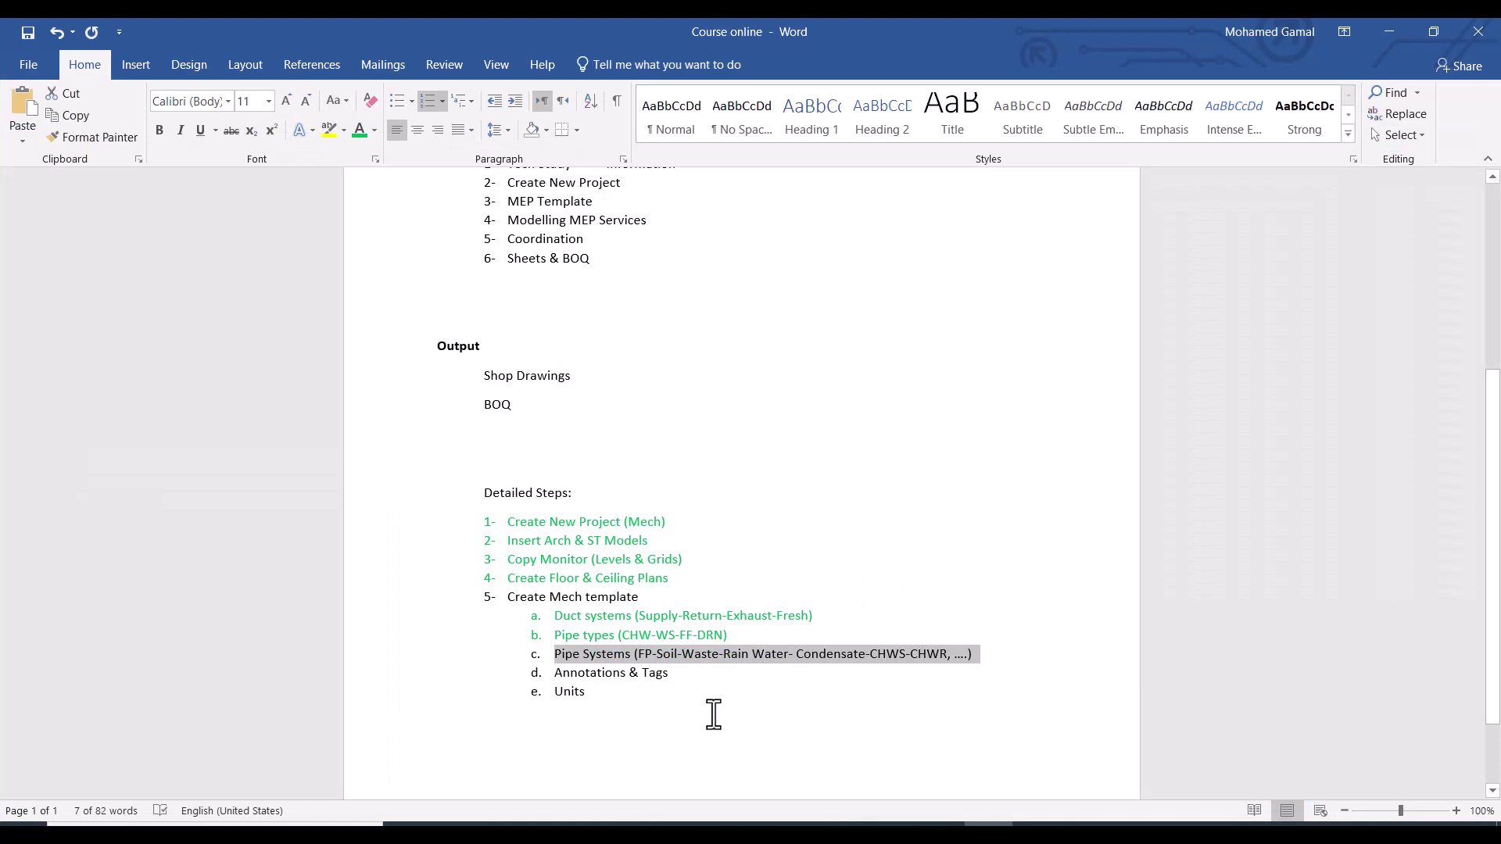
Step: Color the 'c. Pipe Systems' checklist line green, then select the Annotations & Tags and Units lines
{"action": "left_click", "coordinate": [714, 714]}
{"action": "left_click_drag", "start_coordinate": [971, 653], "coordinate": [519, 637]}
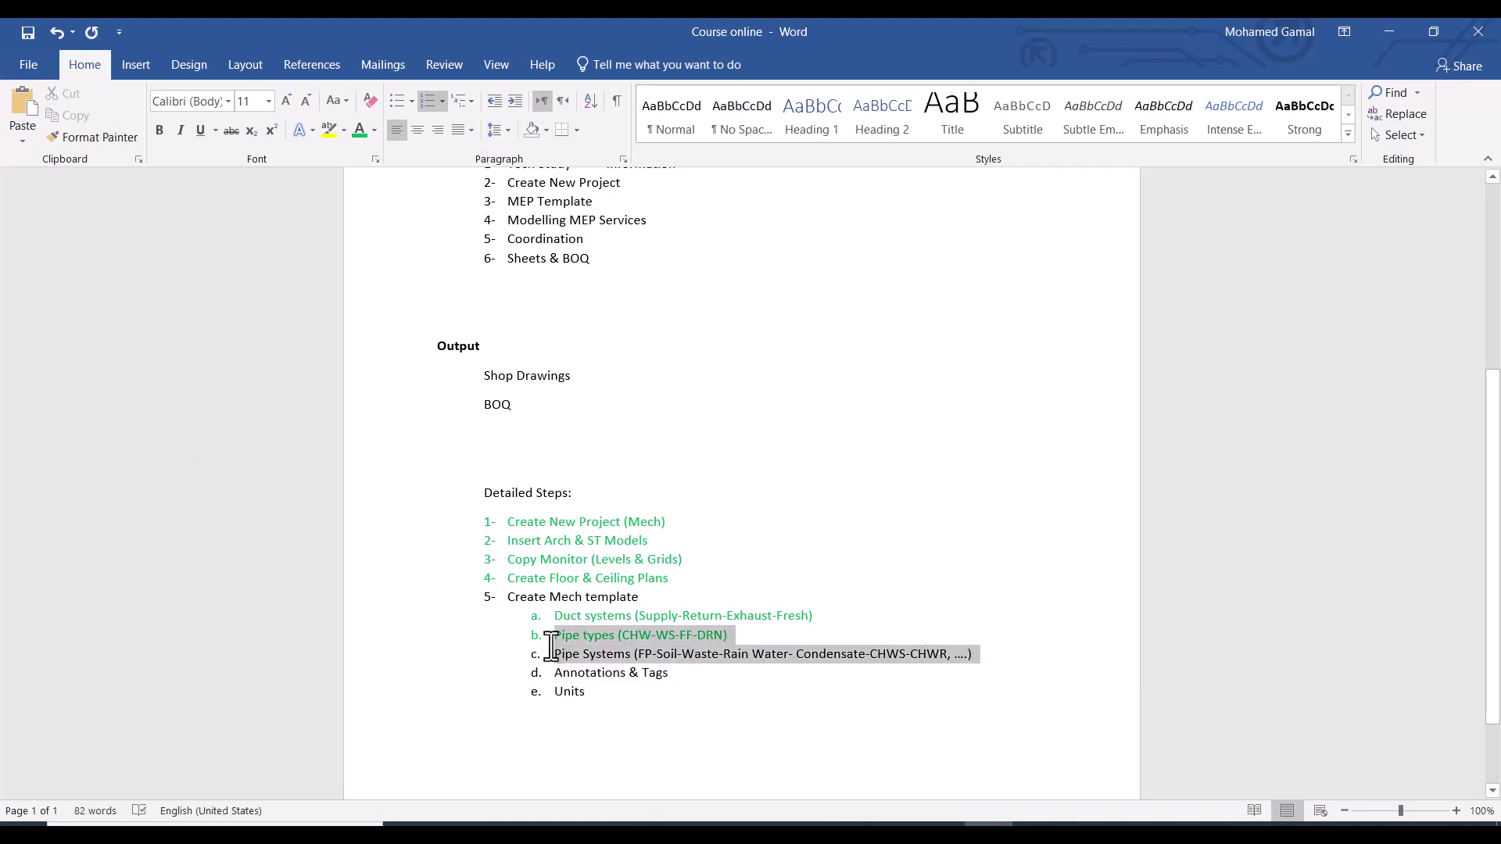
{"action": "key", "text": "Left"}
{"action": "left_click_drag", "start_coordinate": [975, 654], "coordinate": [536, 655]}
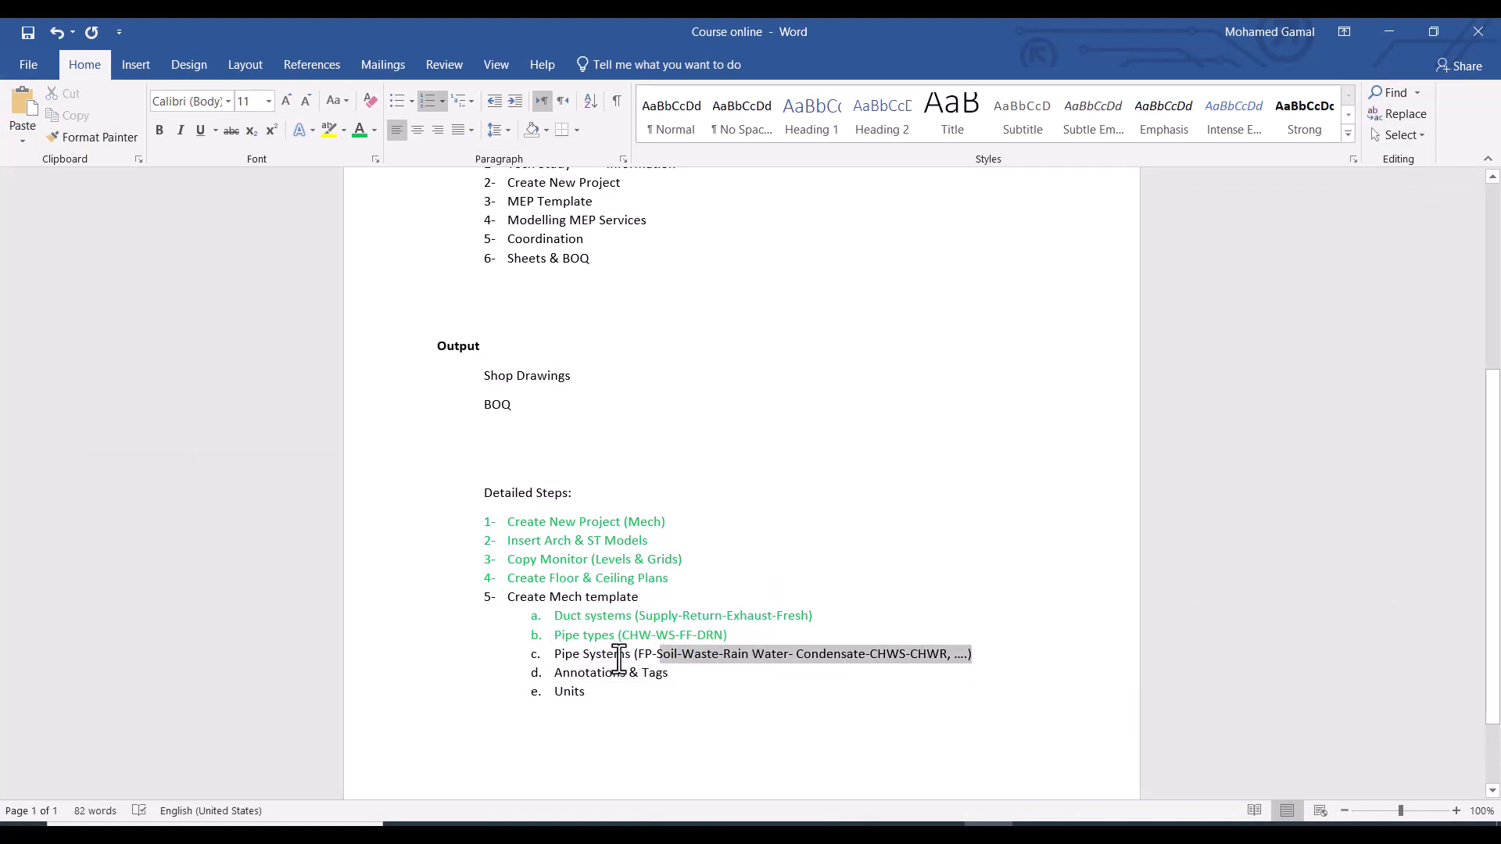
{"action": "left_click", "coordinate": [358, 130]}
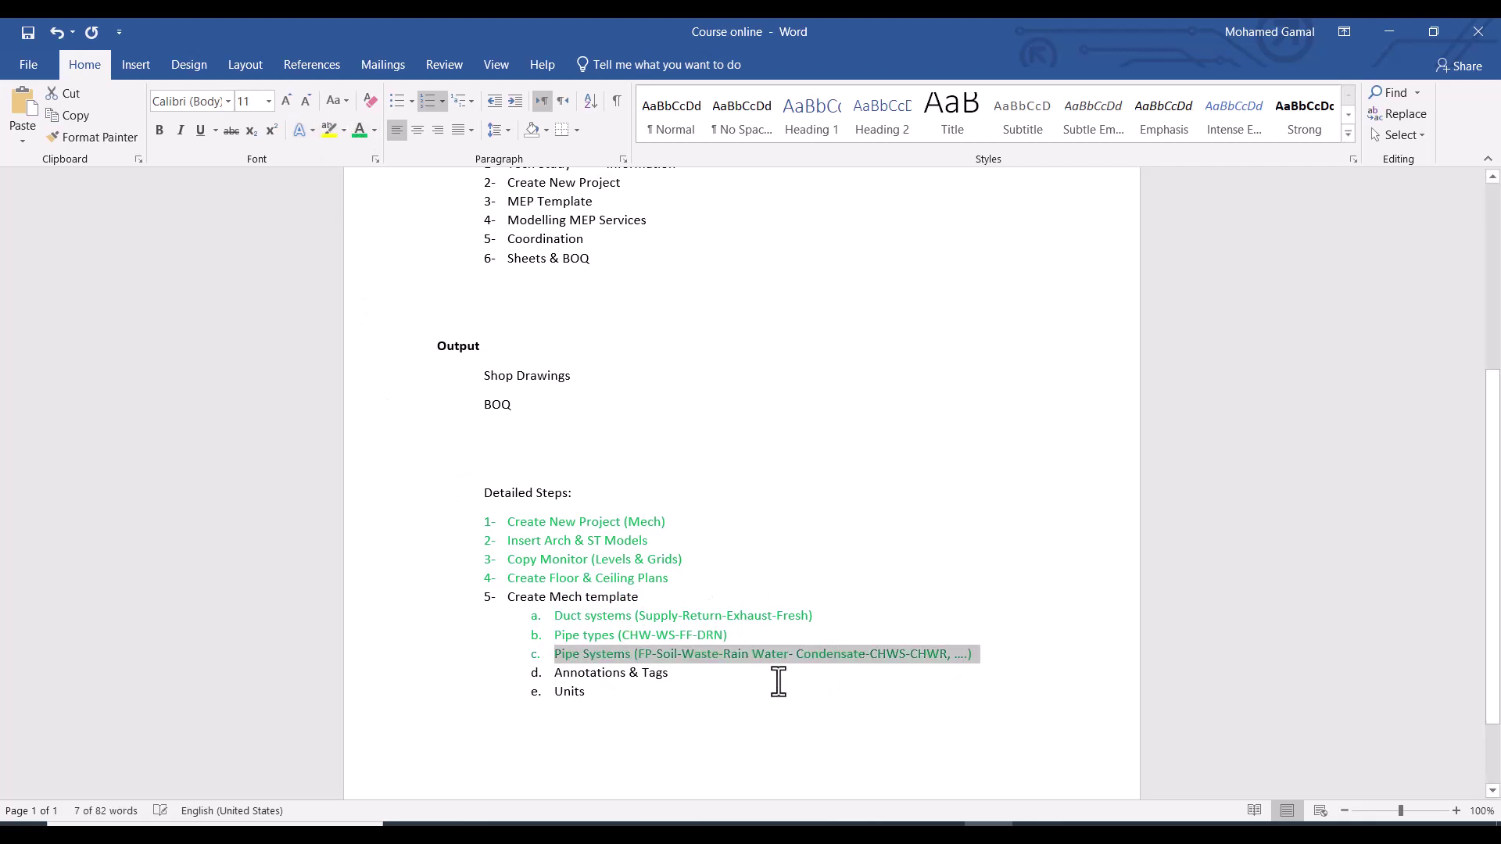
{"action": "left_click", "coordinate": [718, 718]}
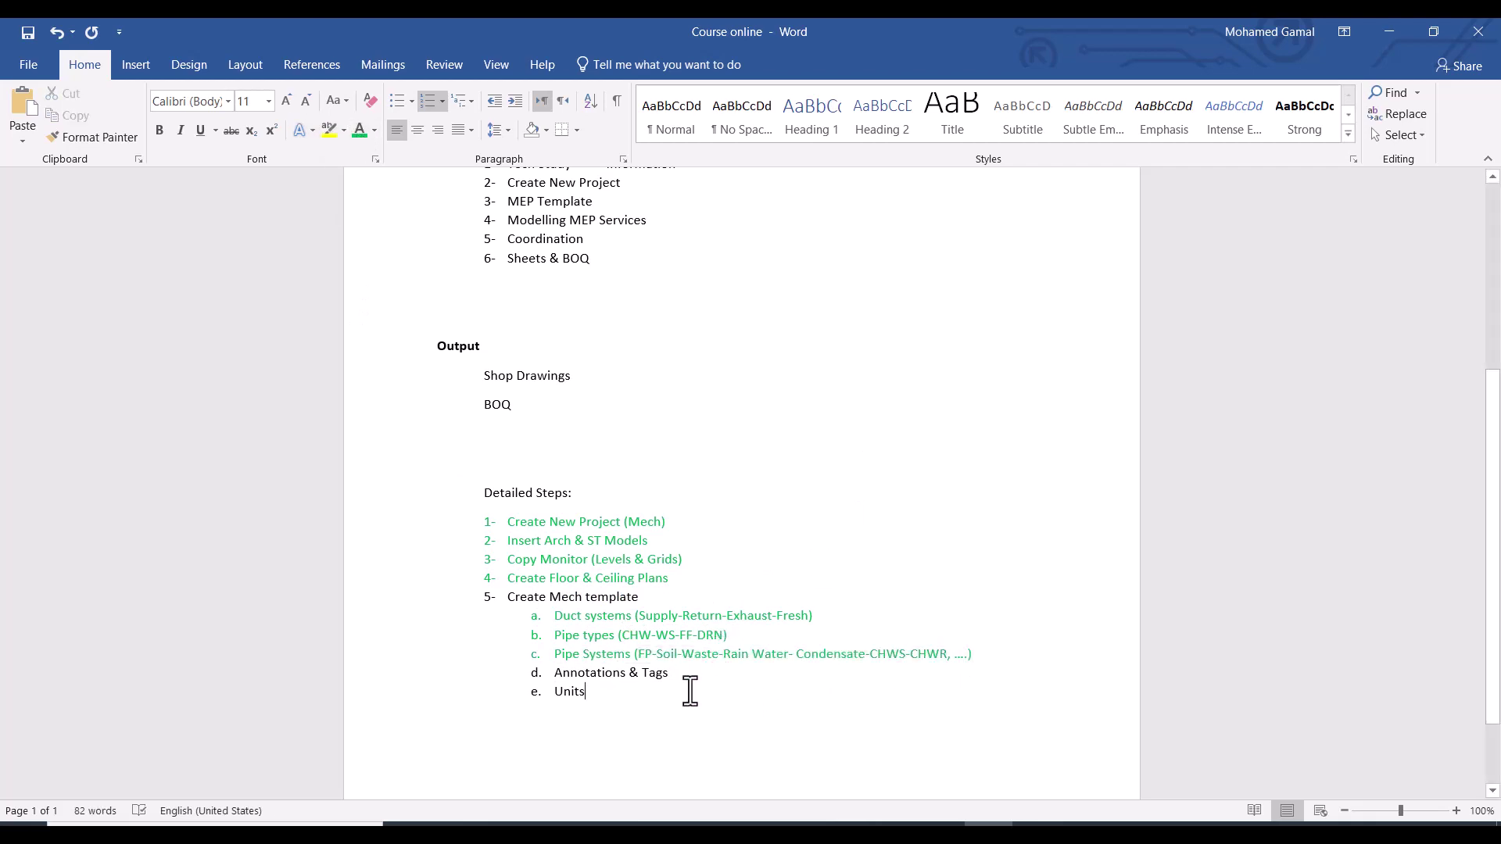
{"action": "left_click_drag", "start_coordinate": [594, 695], "coordinate": [554, 672]}
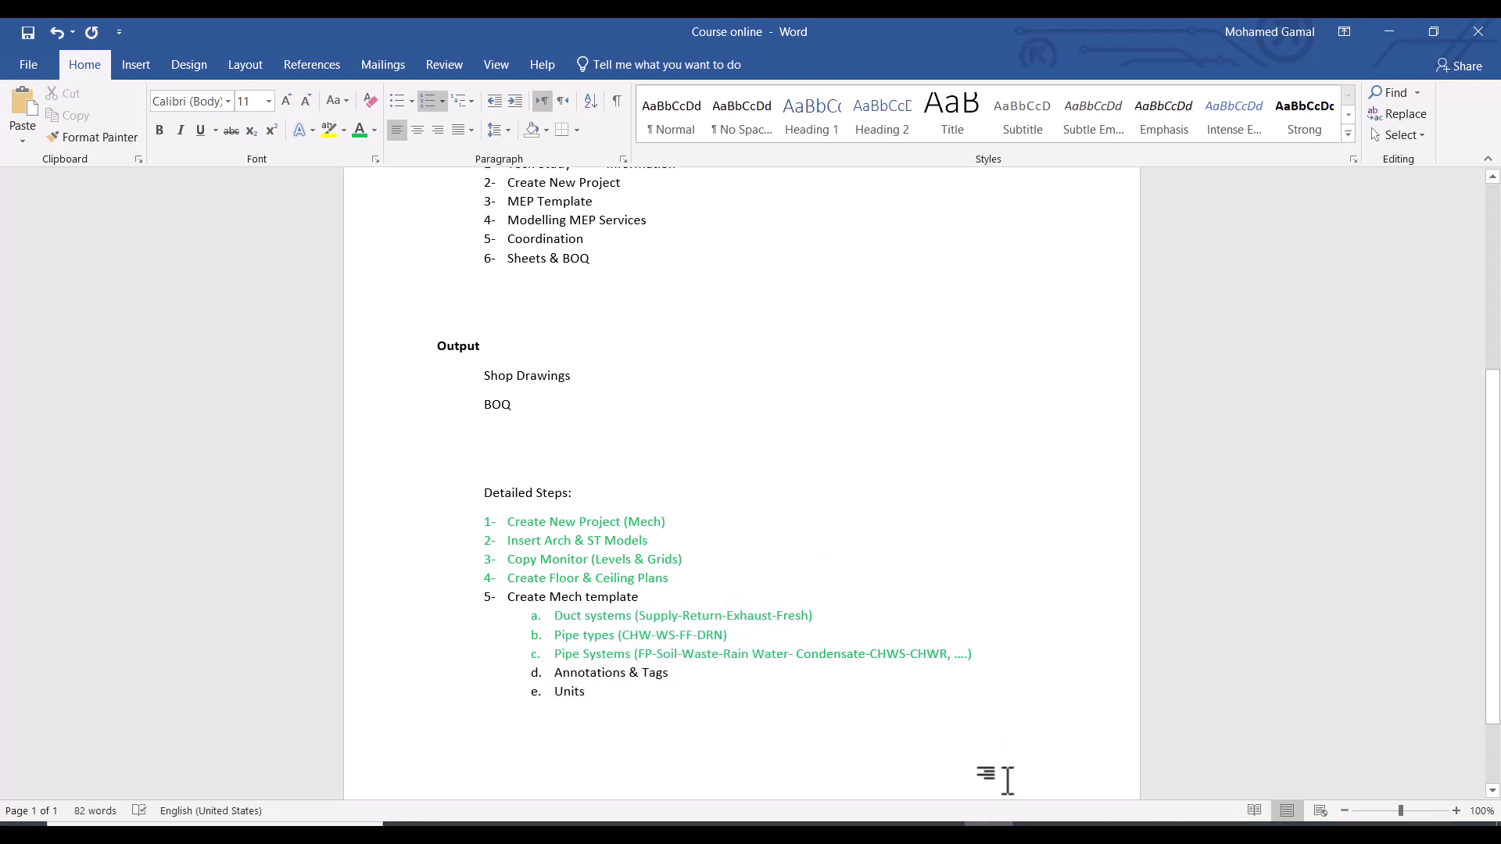
{"action": "scroll", "coordinate": [727, 461], "scroll_direction": "down", "scroll_amount": 1}
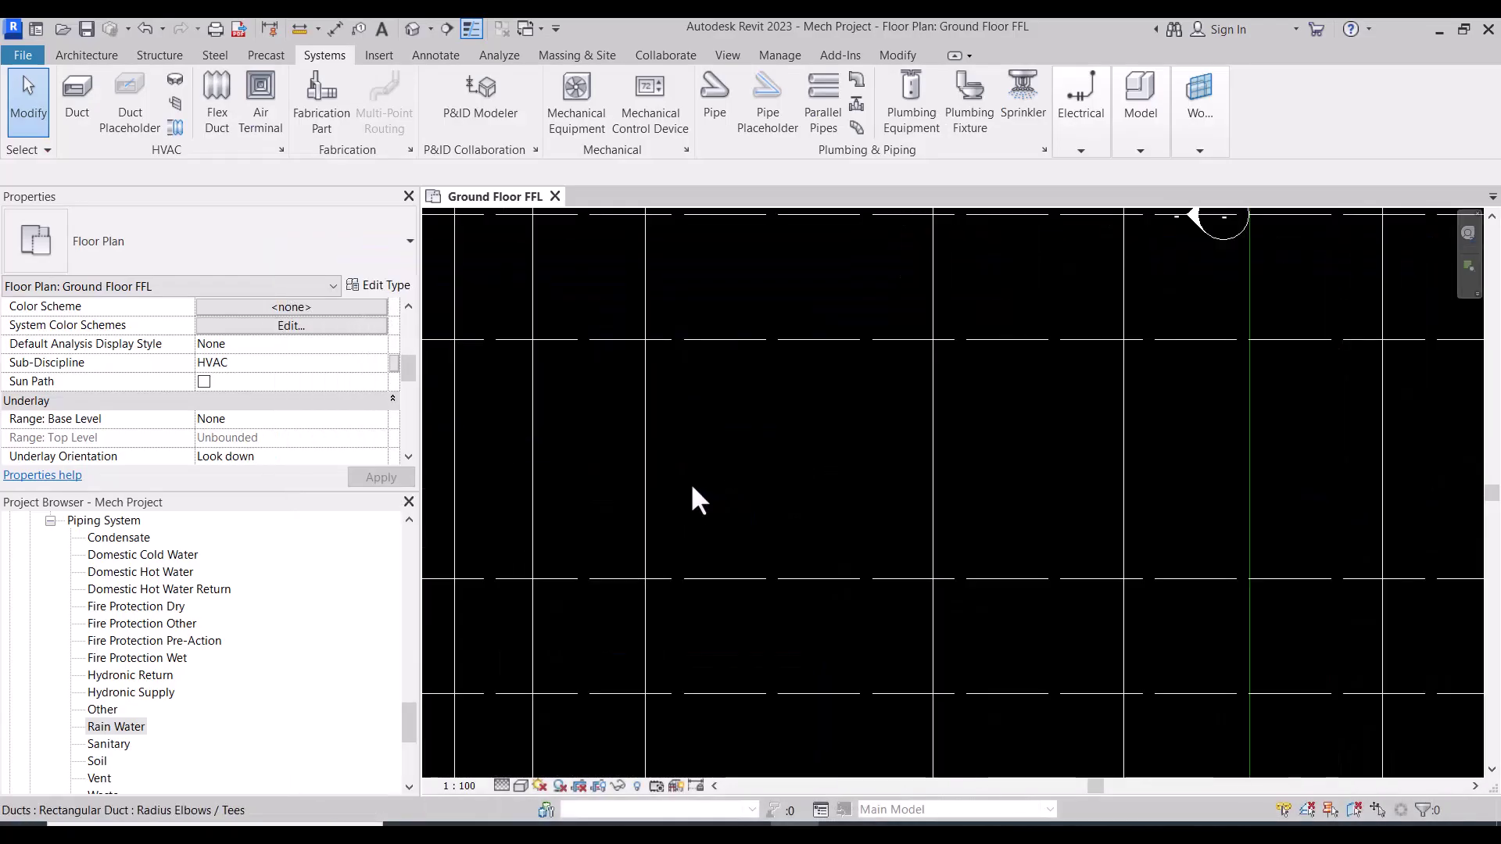